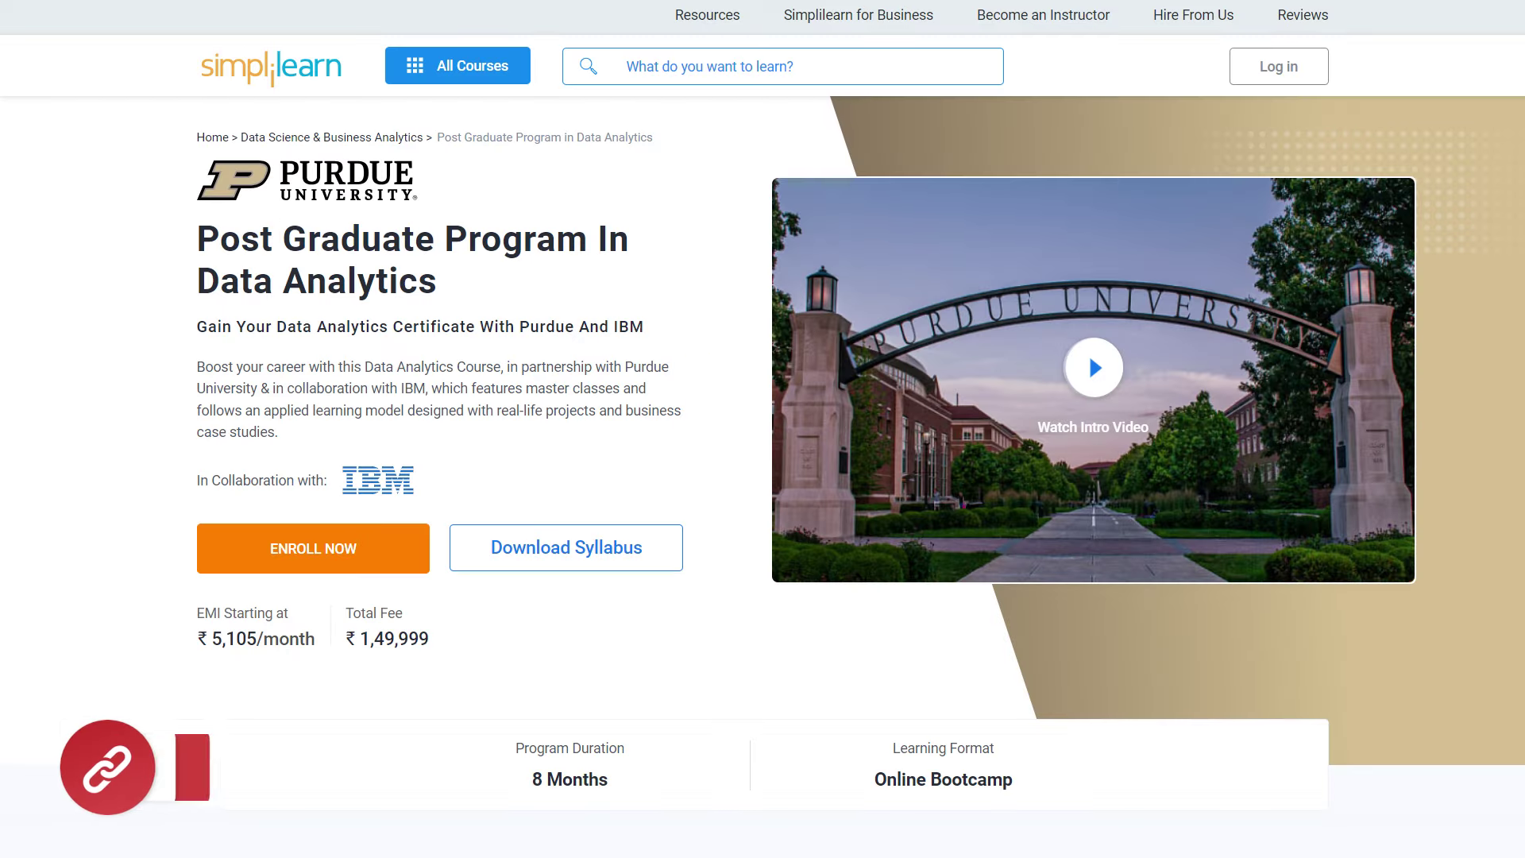
- Scroll the Data Analytics course page down to the sample Purdue and IBM certificates
scroll(762, 397, down, 2)
scroll(763, 397, down, 2)
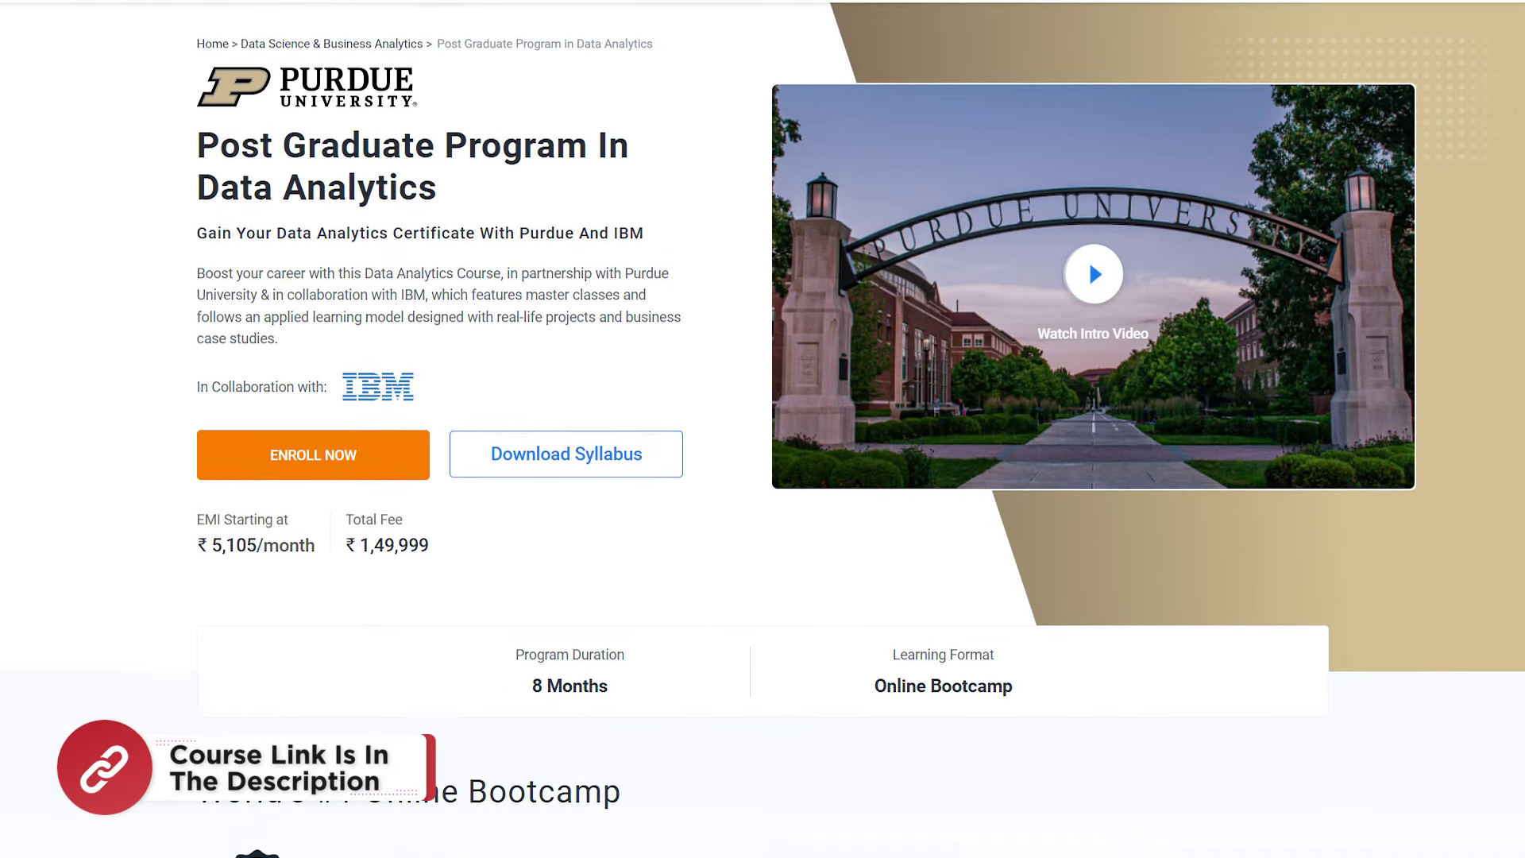
scroll(763, 397, down, 2)
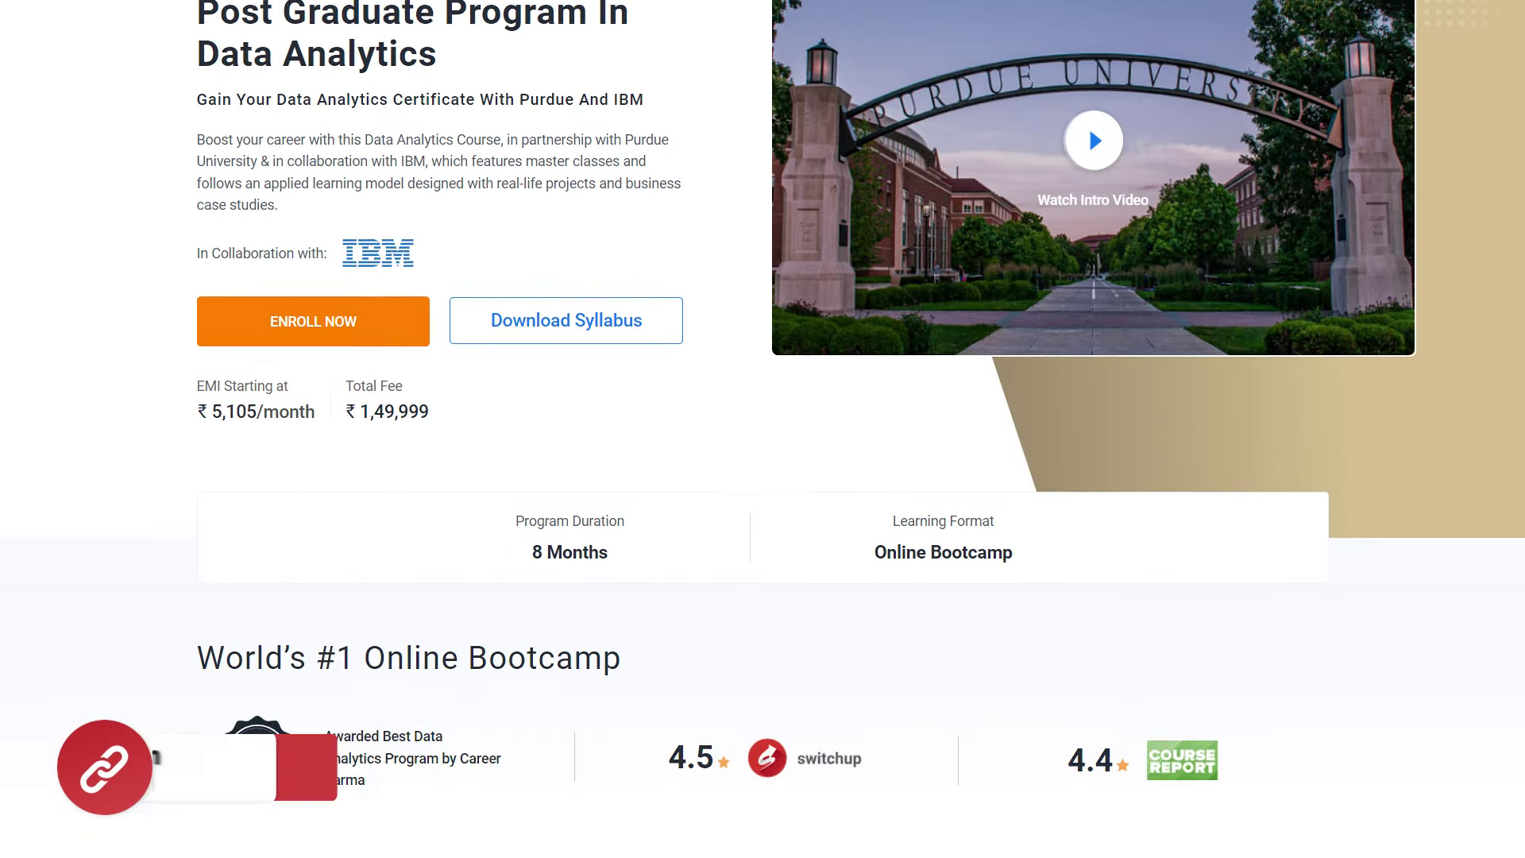
scroll(762, 397, down, 2)
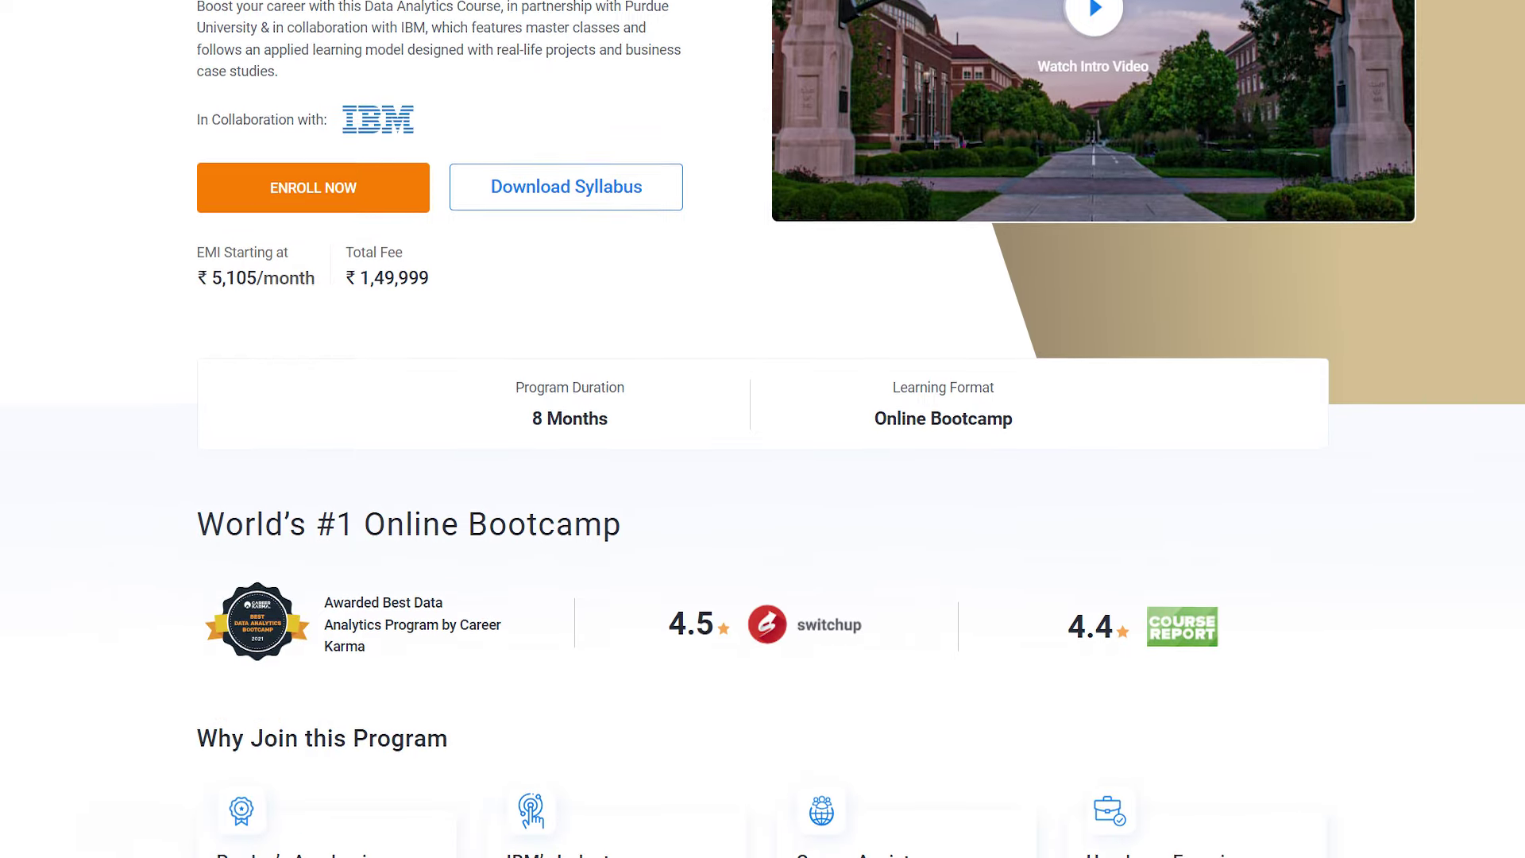
scroll(763, 398, down, 2)
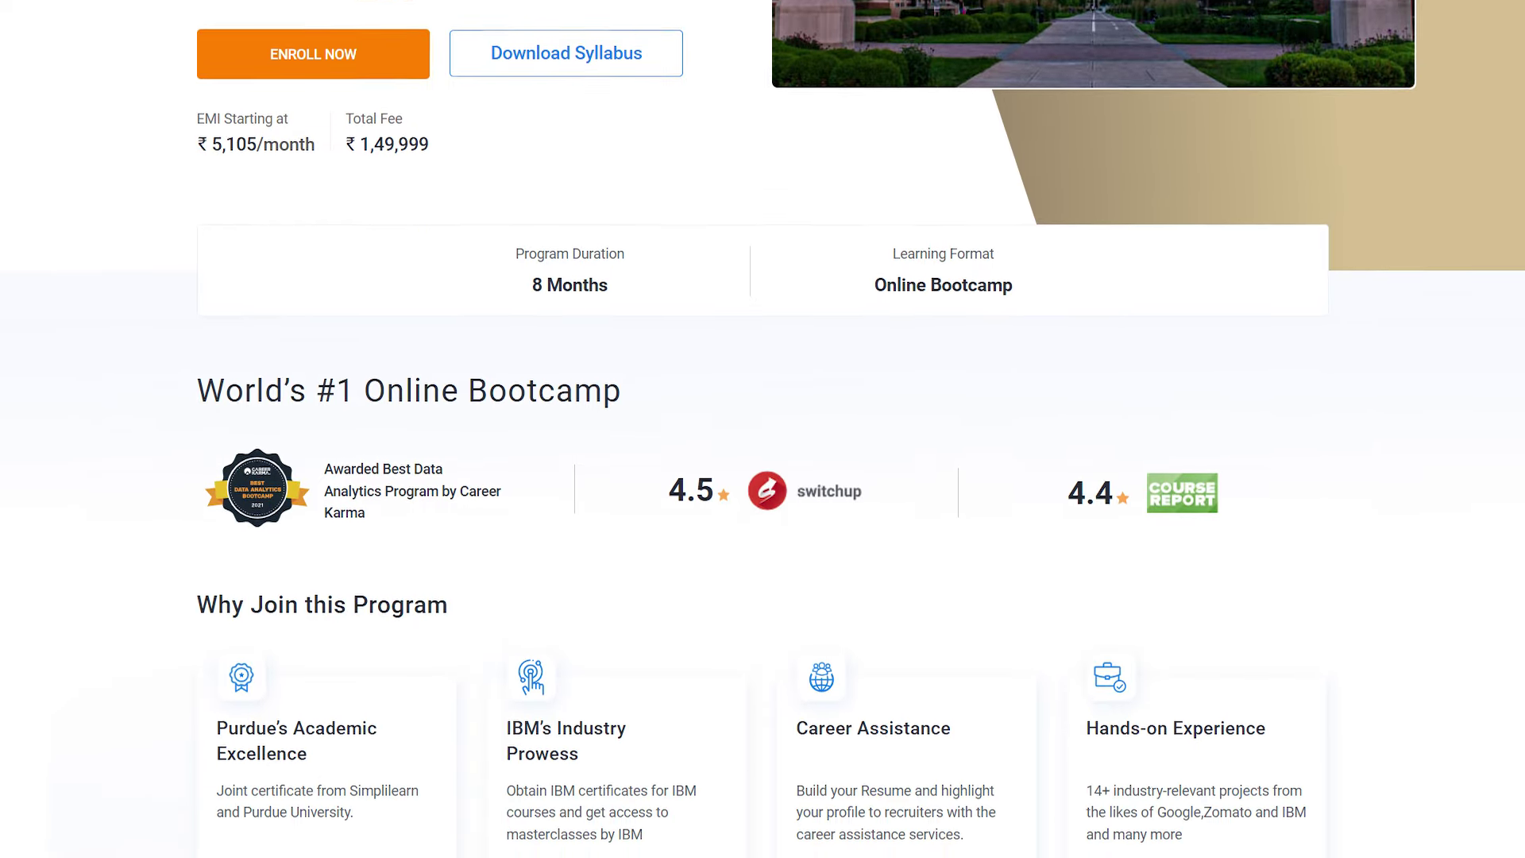
scroll(763, 397, down, 2)
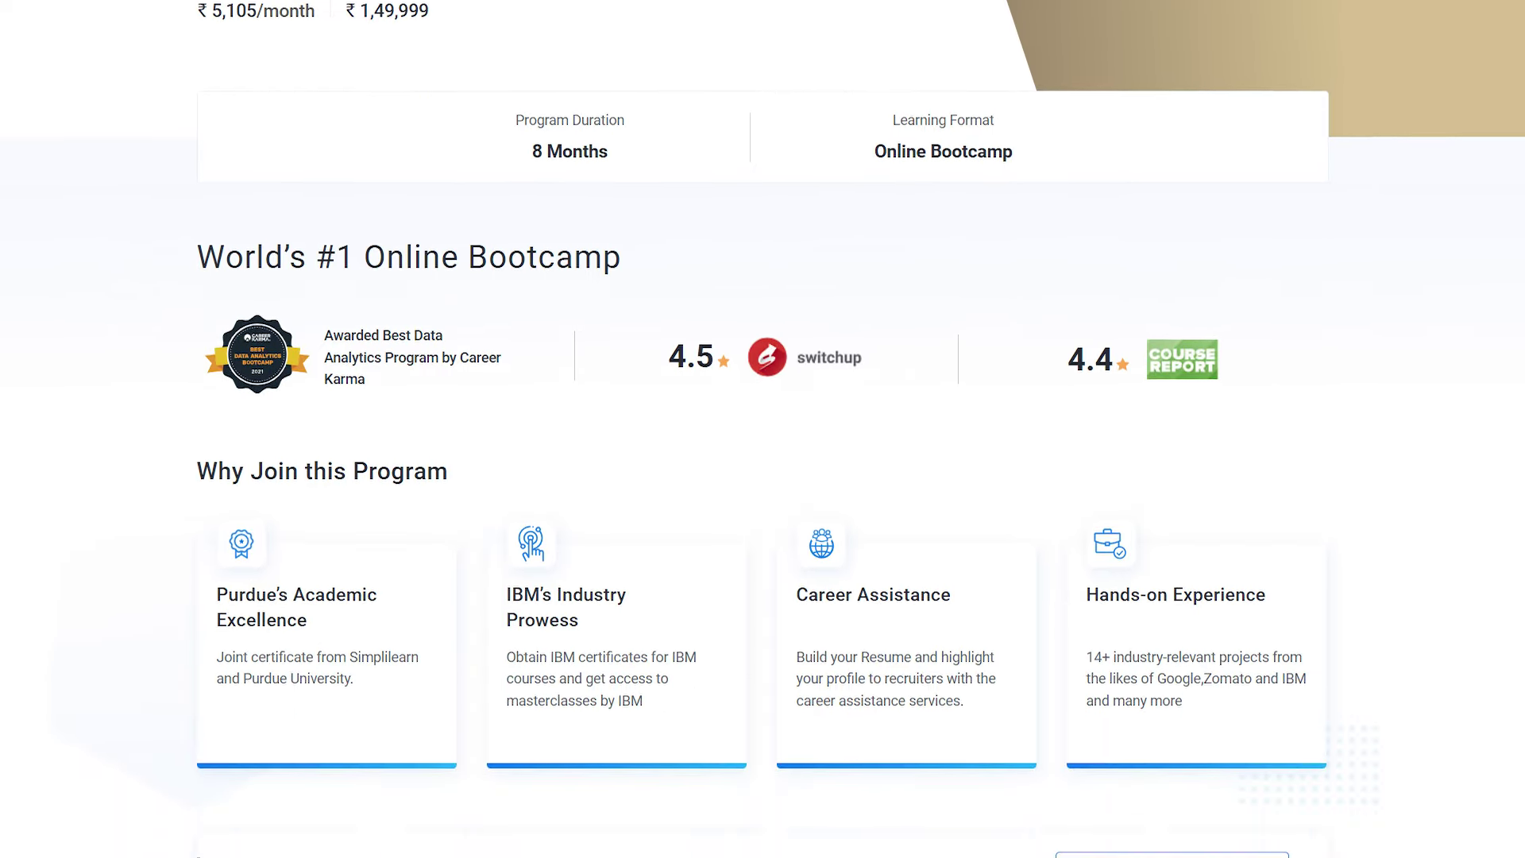
scroll(763, 397, down, 2)
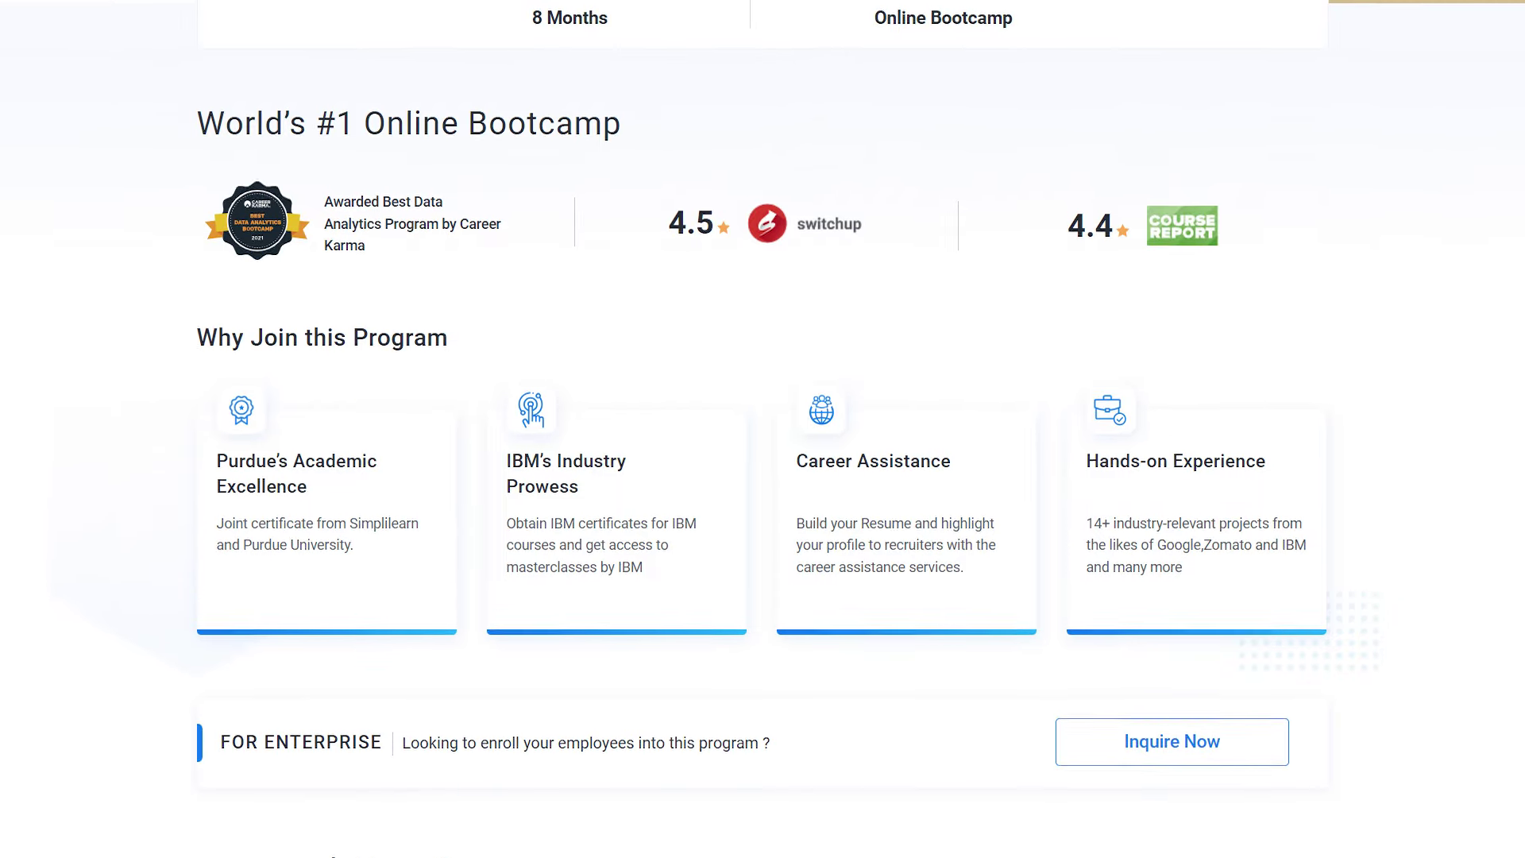
scroll(762, 397, down, 2)
scroll(763, 398, down, 2)
scroll(763, 397, down, 2)
scroll(763, 397, down, 2)
scroll(763, 397, down, 2)
scroll(763, 397, down, 2)
scroll(763, 397, down, 2)
scroll(763, 397, down, 2)
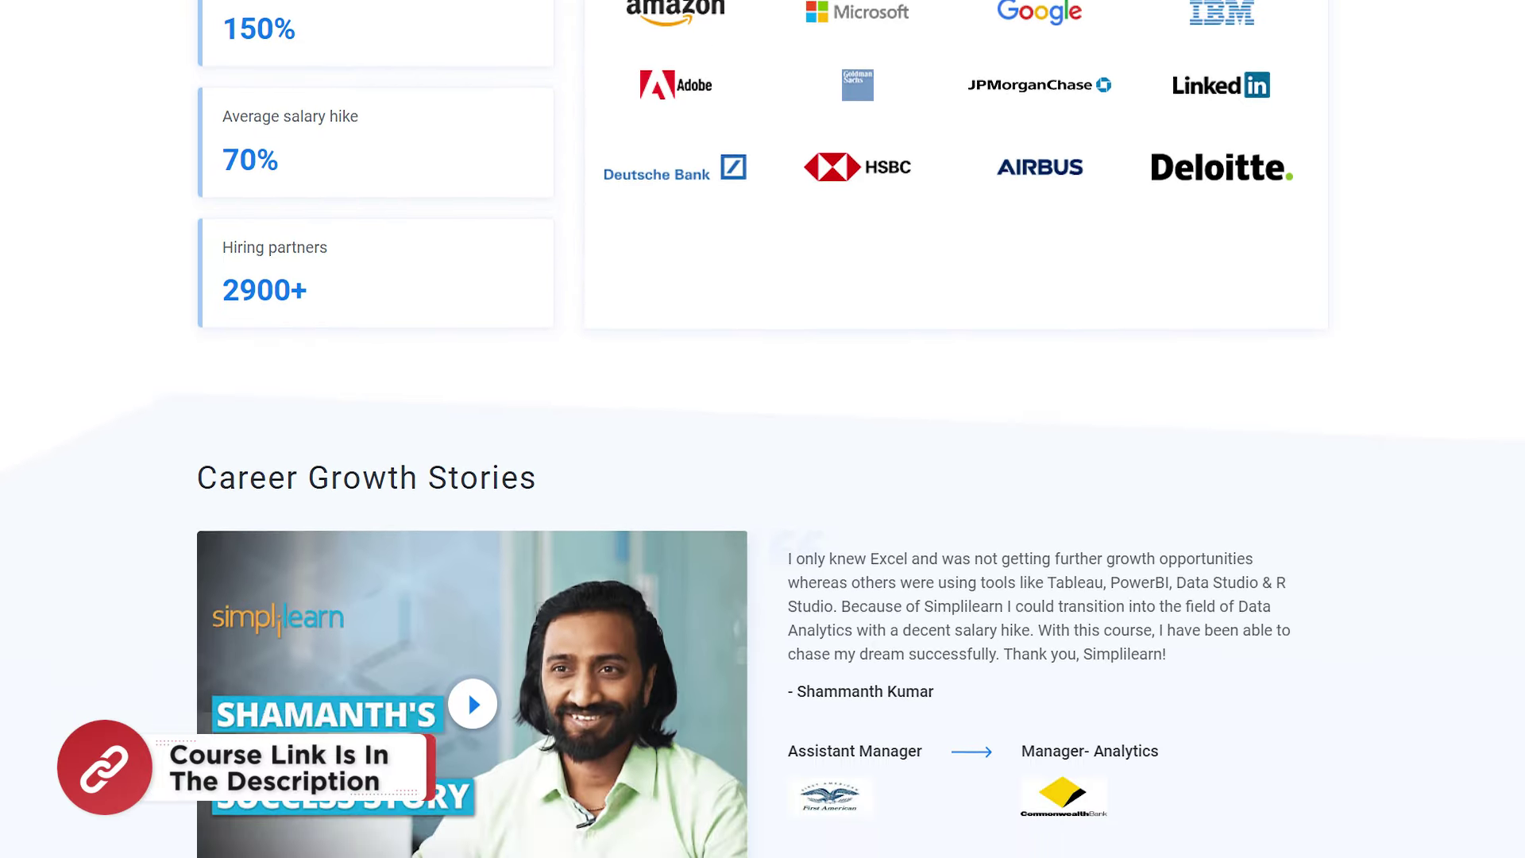
scroll(762, 397, down, 2)
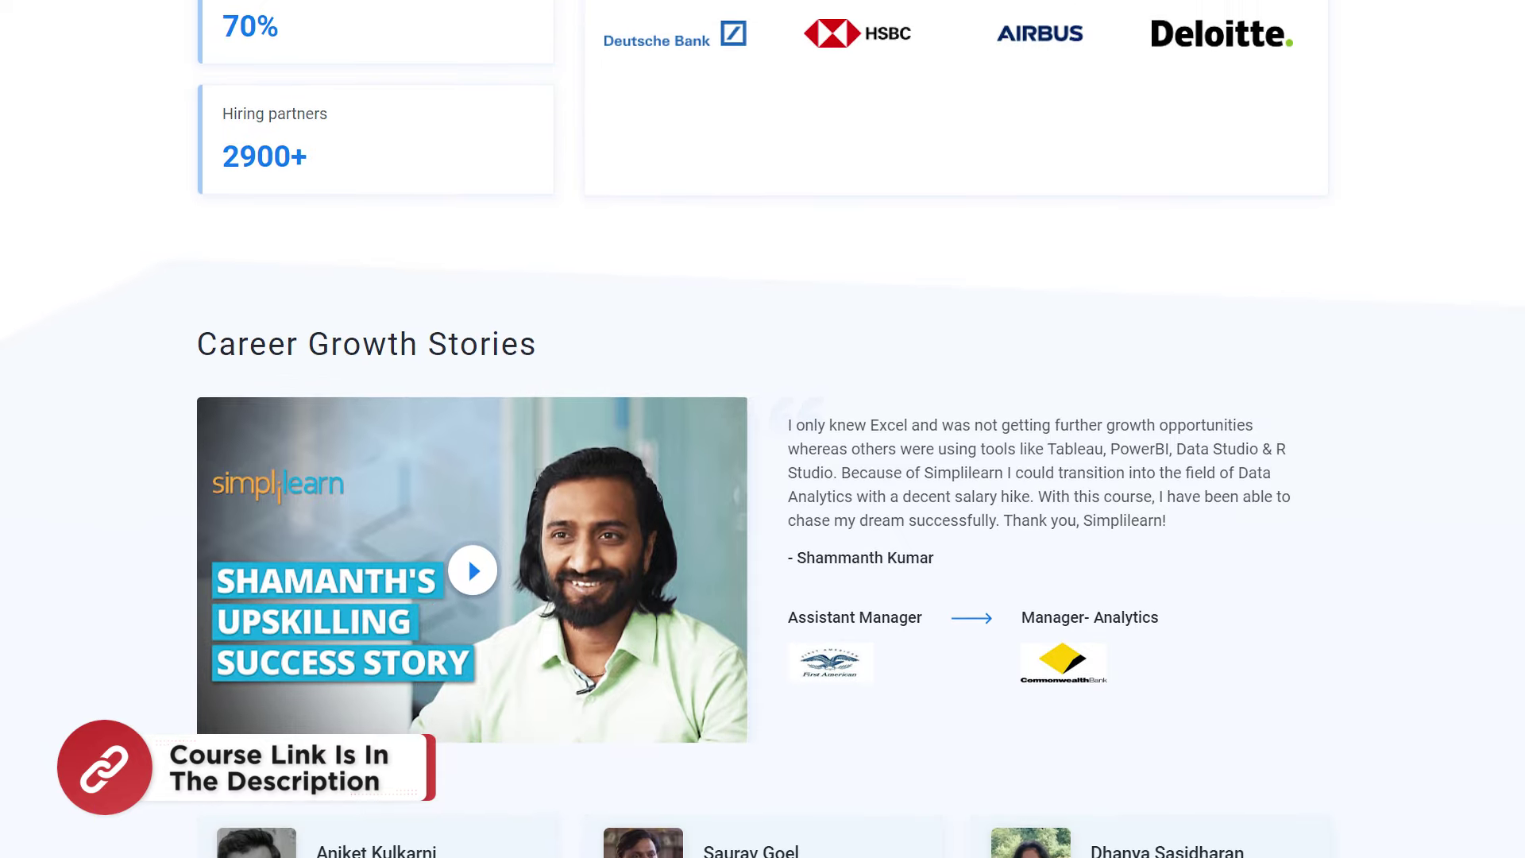
scroll(763, 397, down, 2)
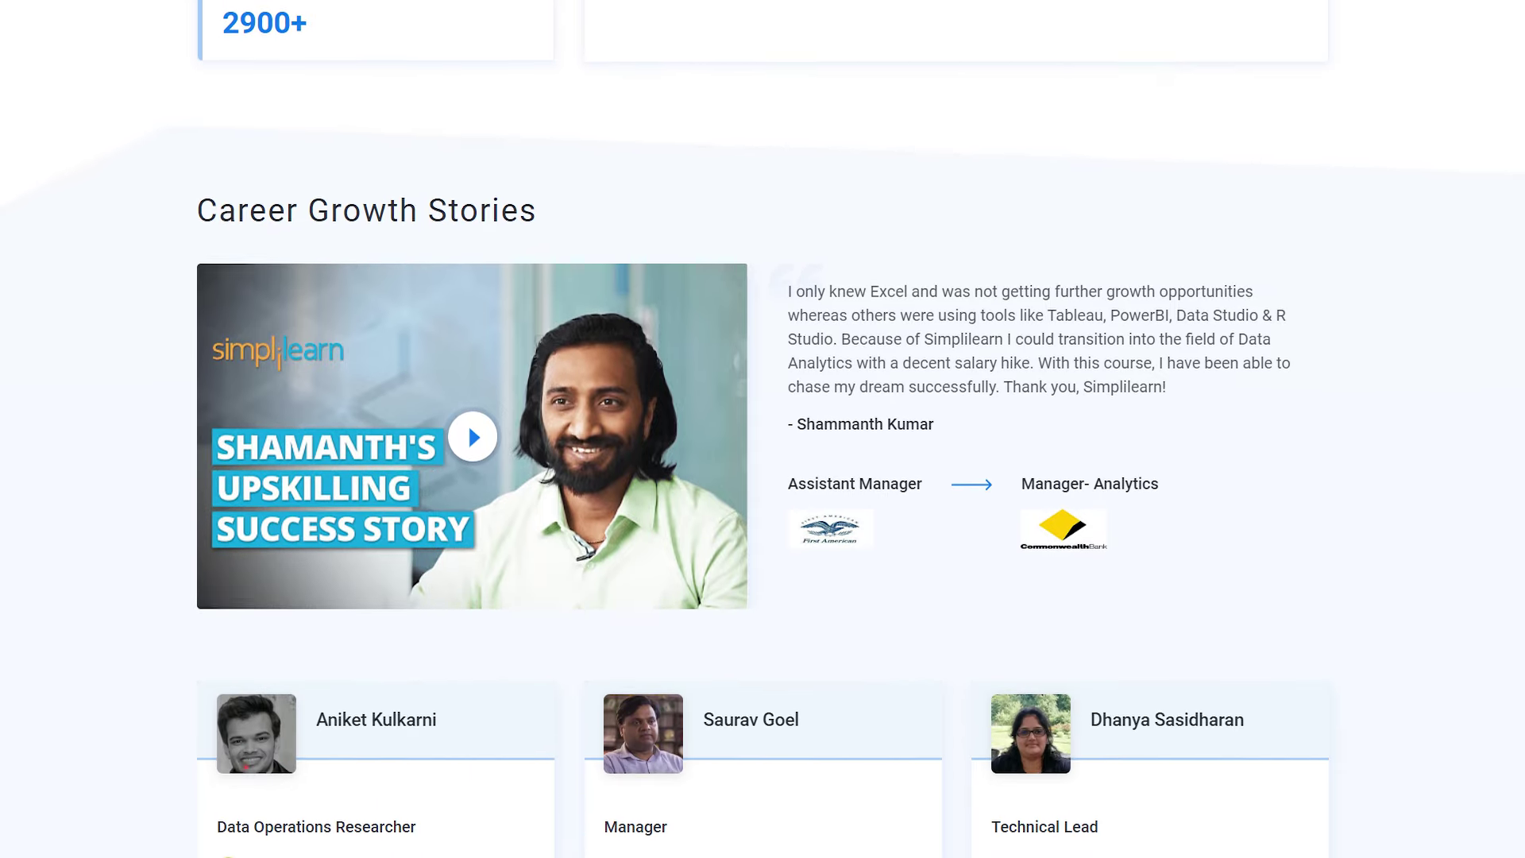
scroll(762, 398, down, 2)
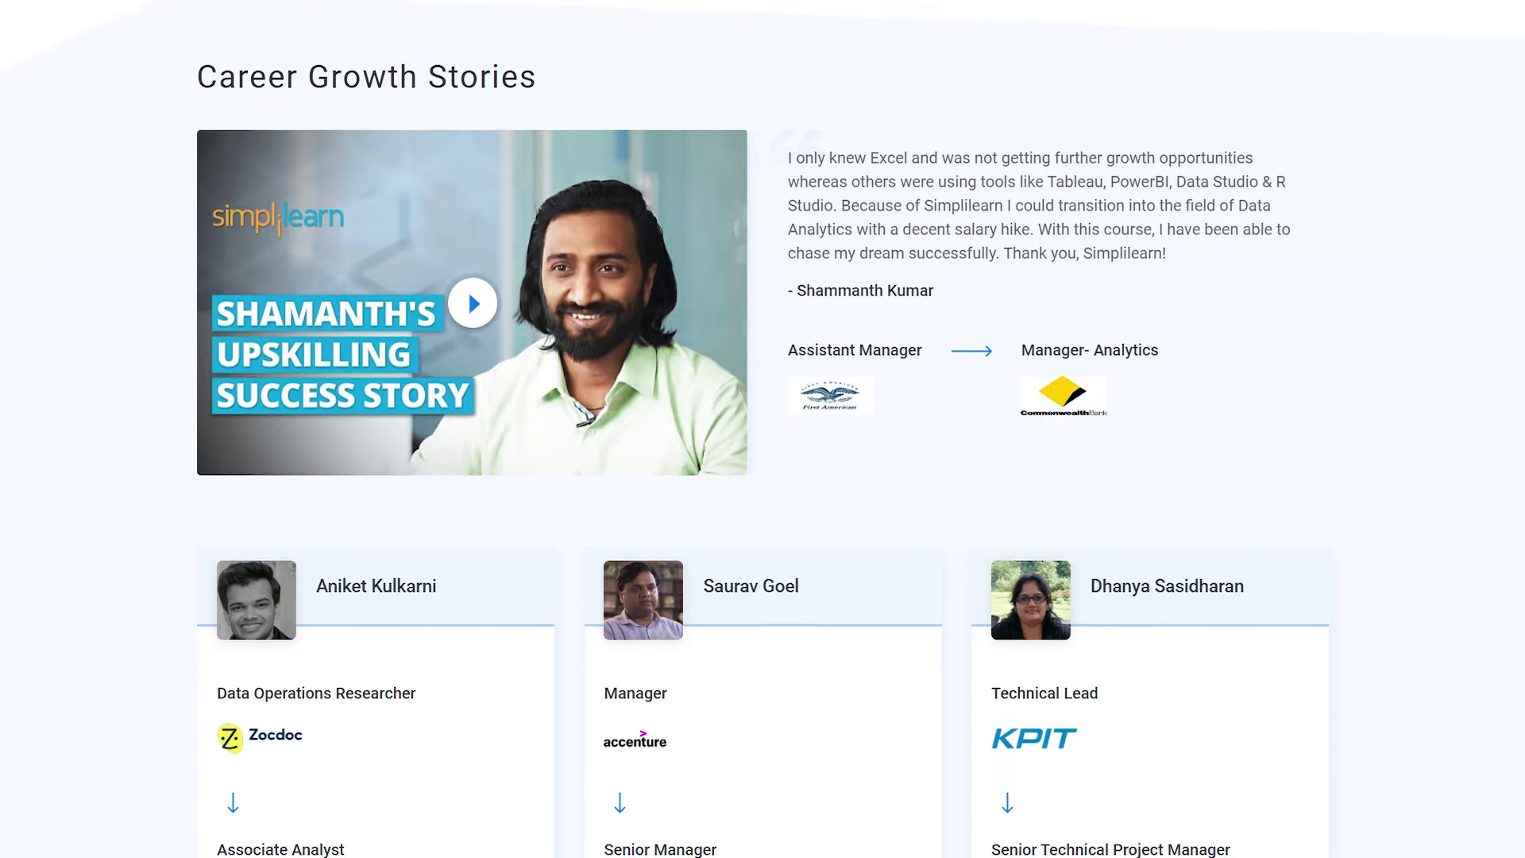
scroll(762, 397, down, 2)
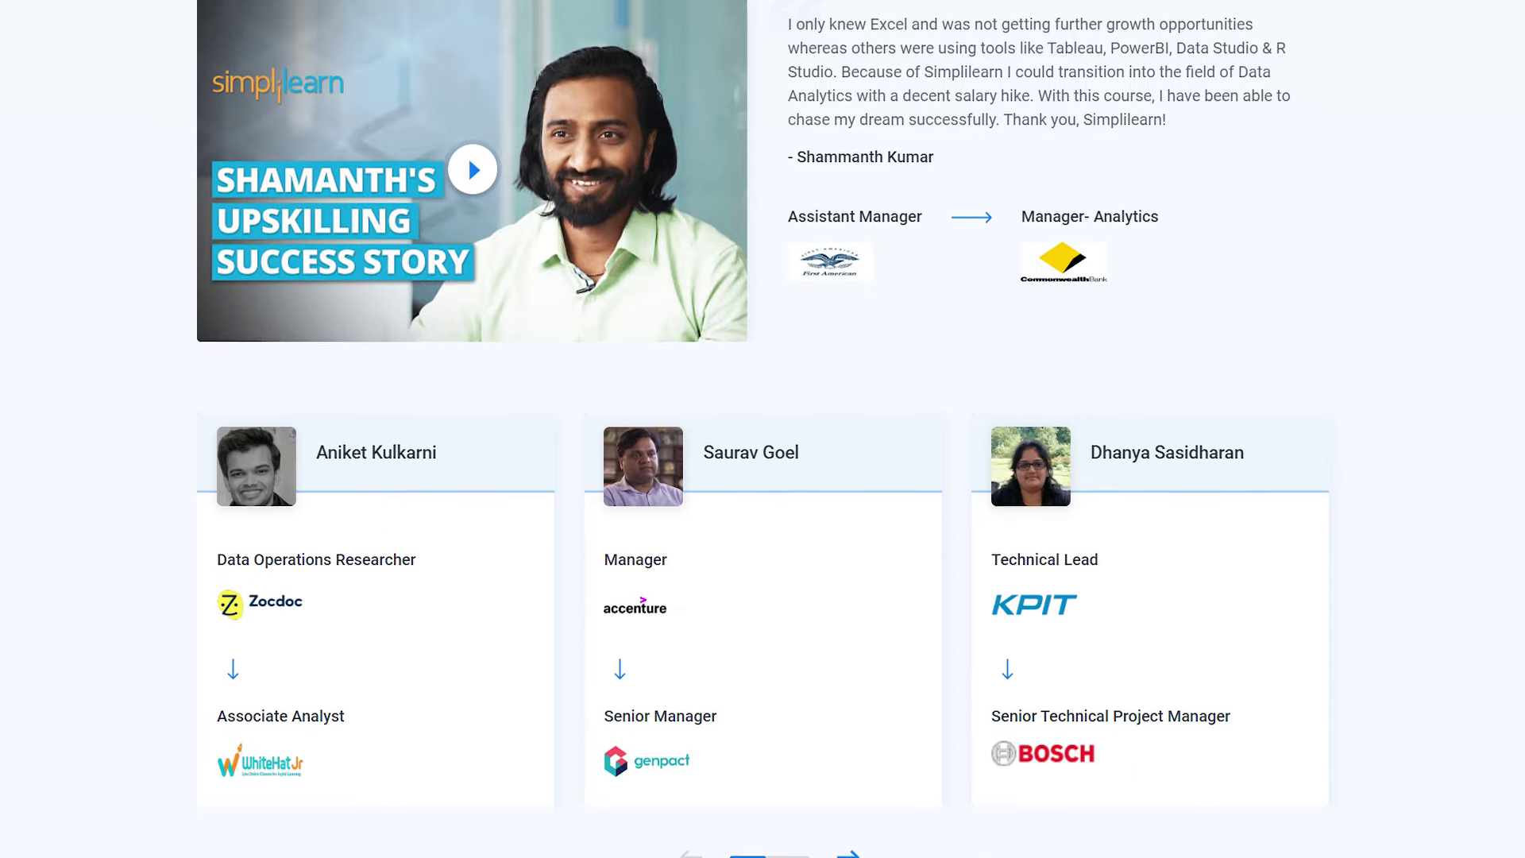
scroll(763, 397, down, 2)
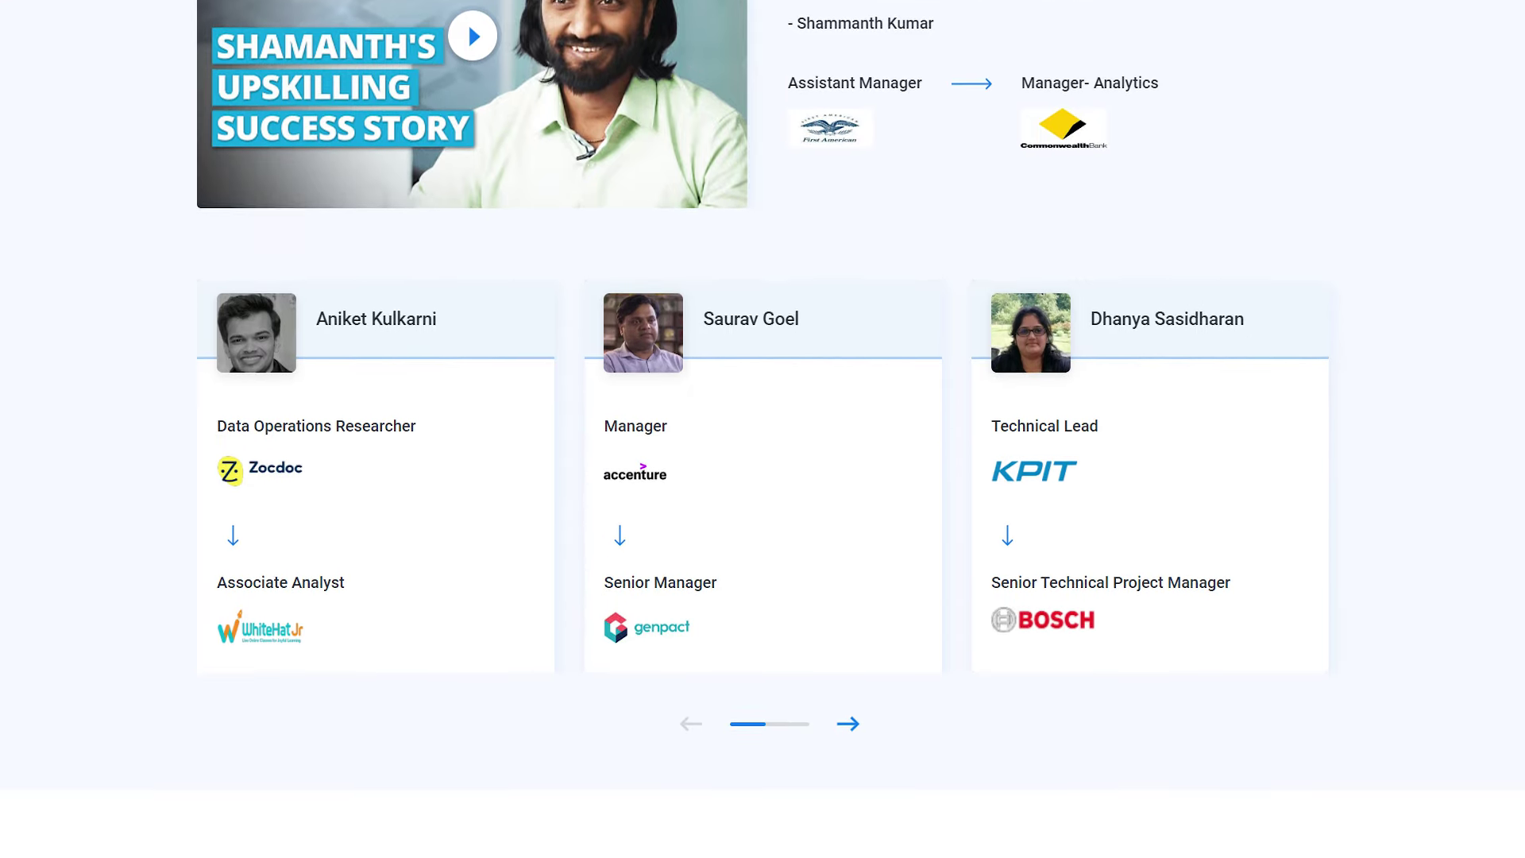
scroll(763, 398, down, 2)
scroll(763, 398, down, 2)
scroll(763, 398, down, 2)
scroll(763, 397, down, 2)
scroll(763, 397, down, 2)
scroll(763, 398, down, 2)
scroll(763, 398, down, 2)
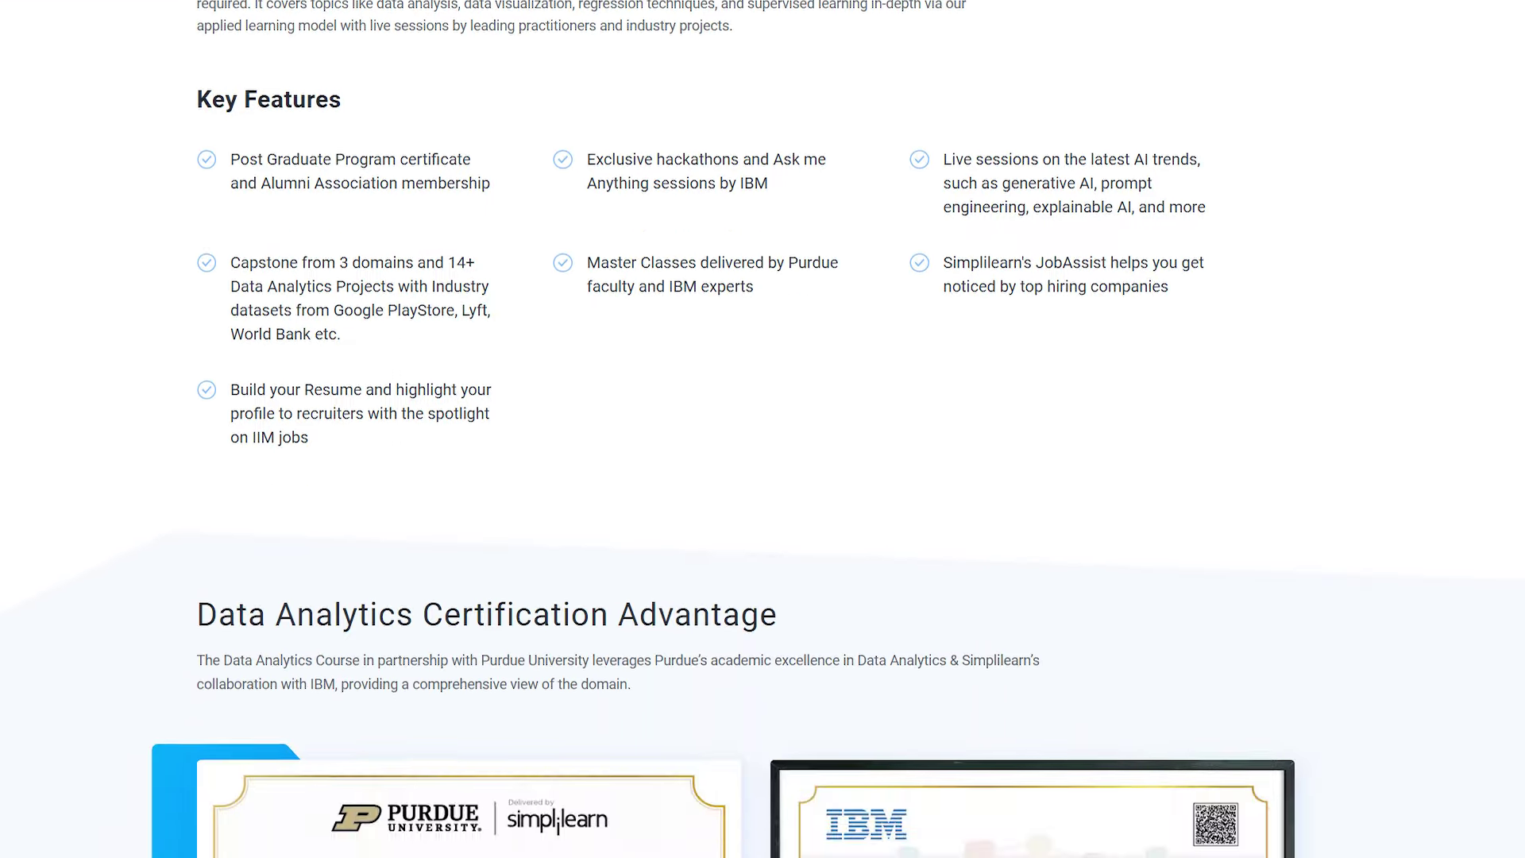
scroll(763, 398, down, 2)
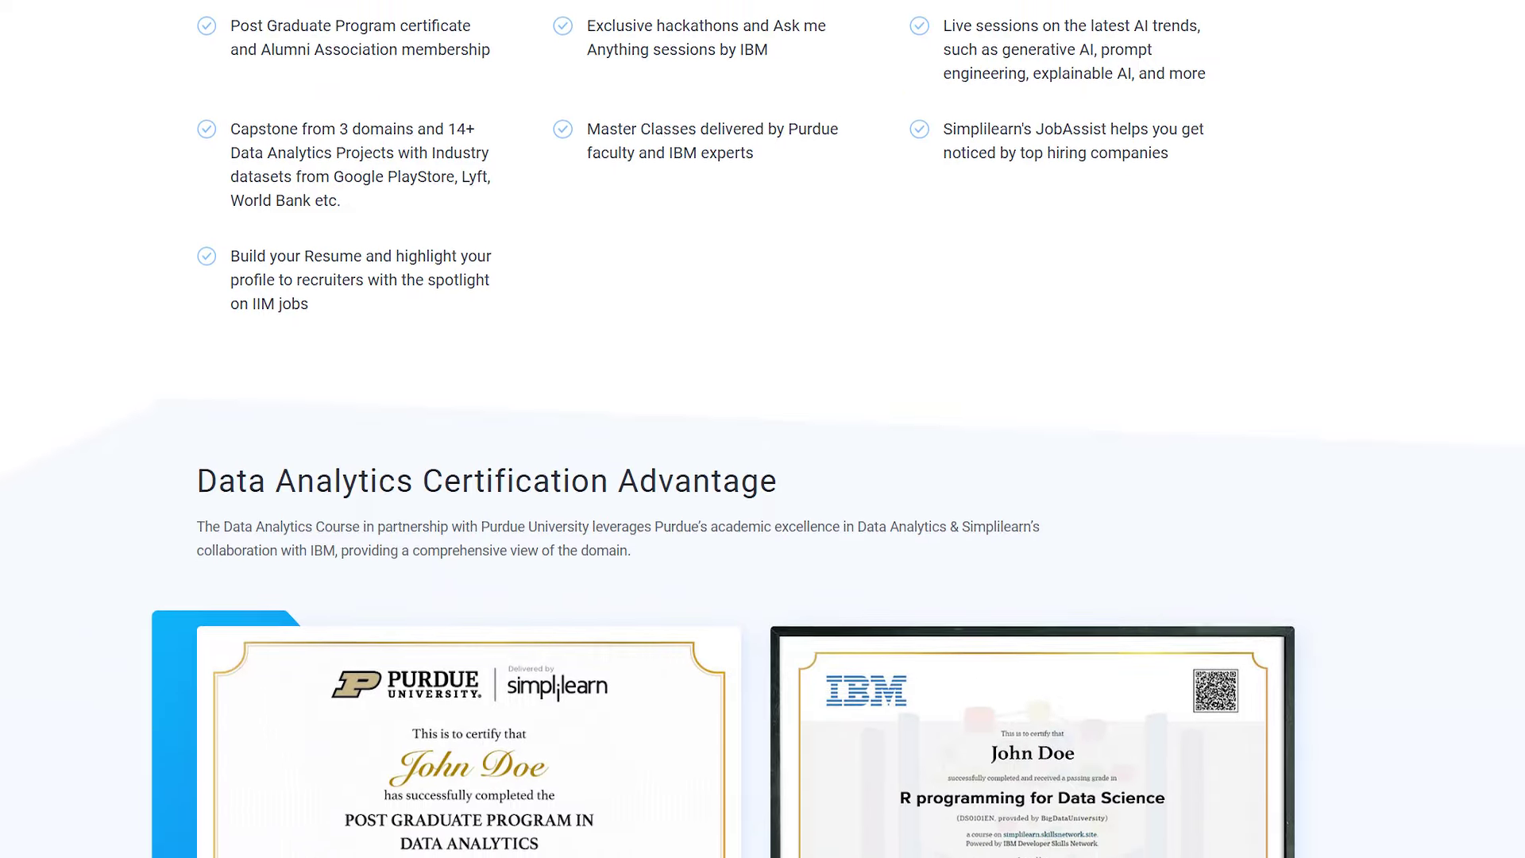
scroll(763, 397, down, 2)
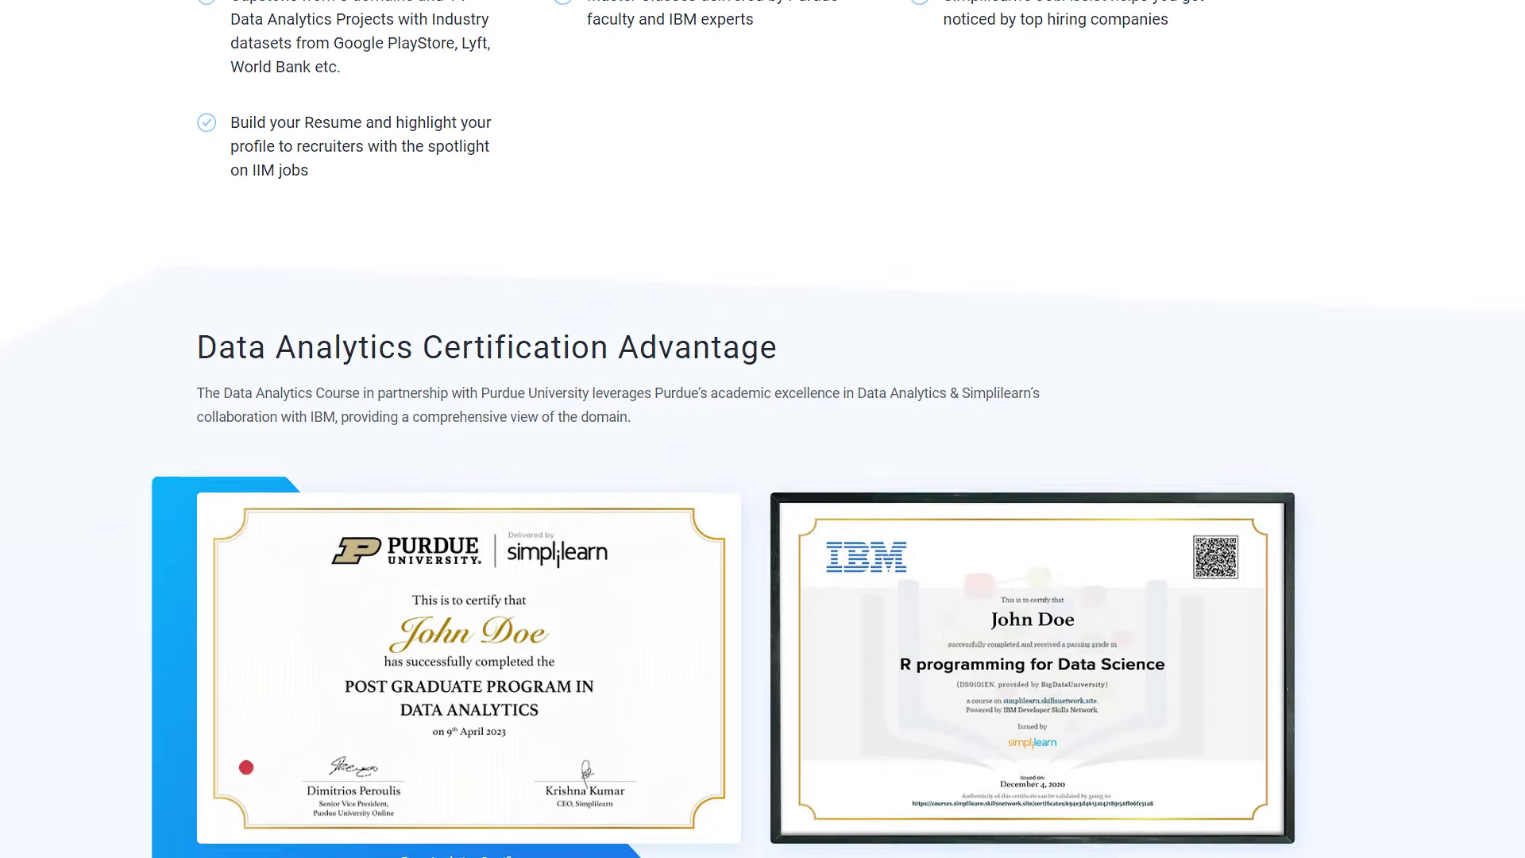
scroll(763, 397, down, 2)
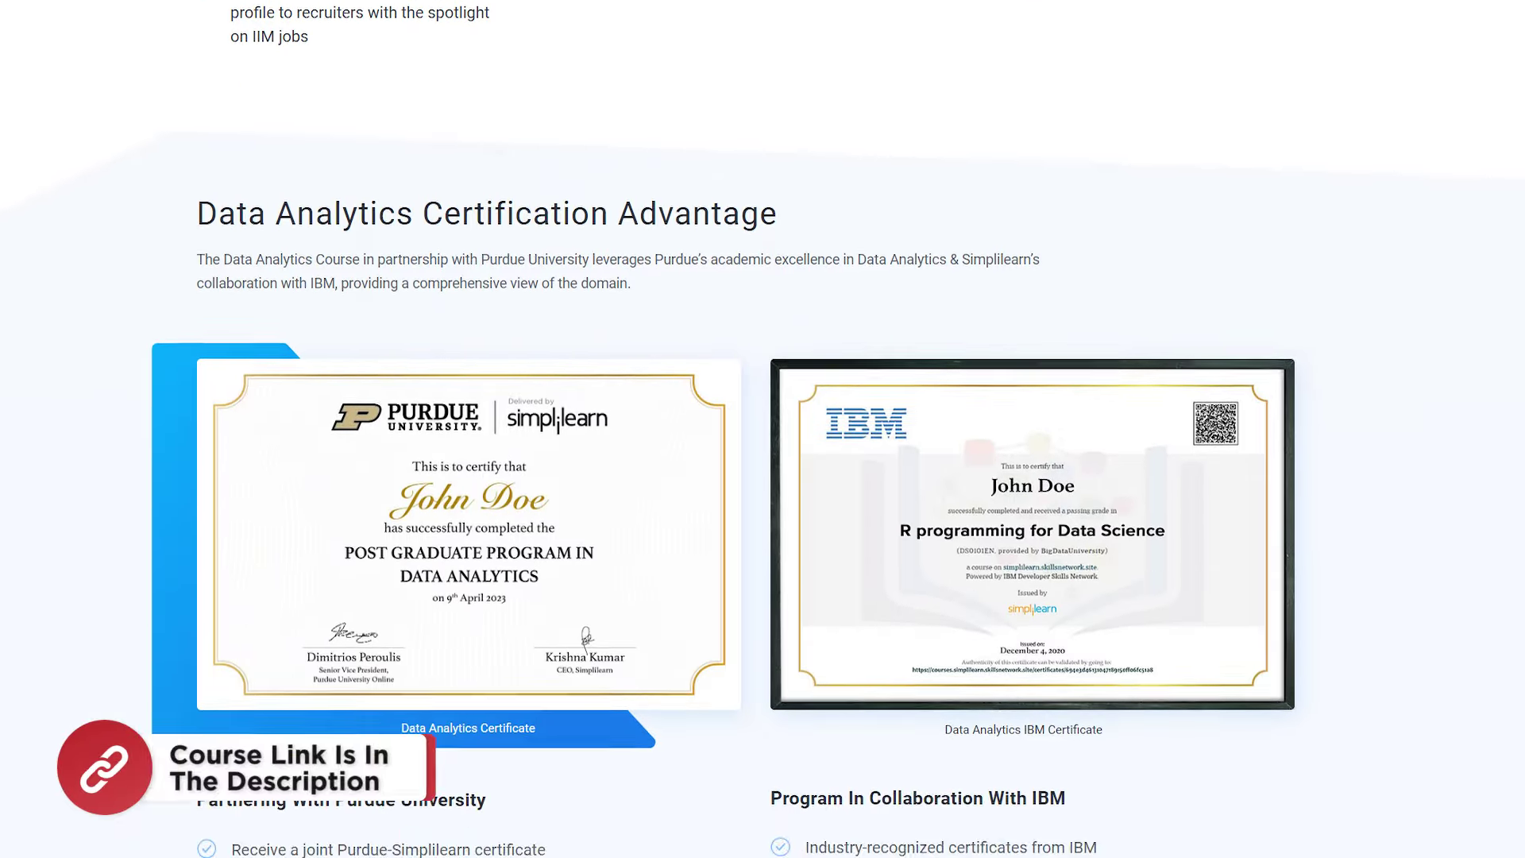
scroll(763, 397, down, 1)
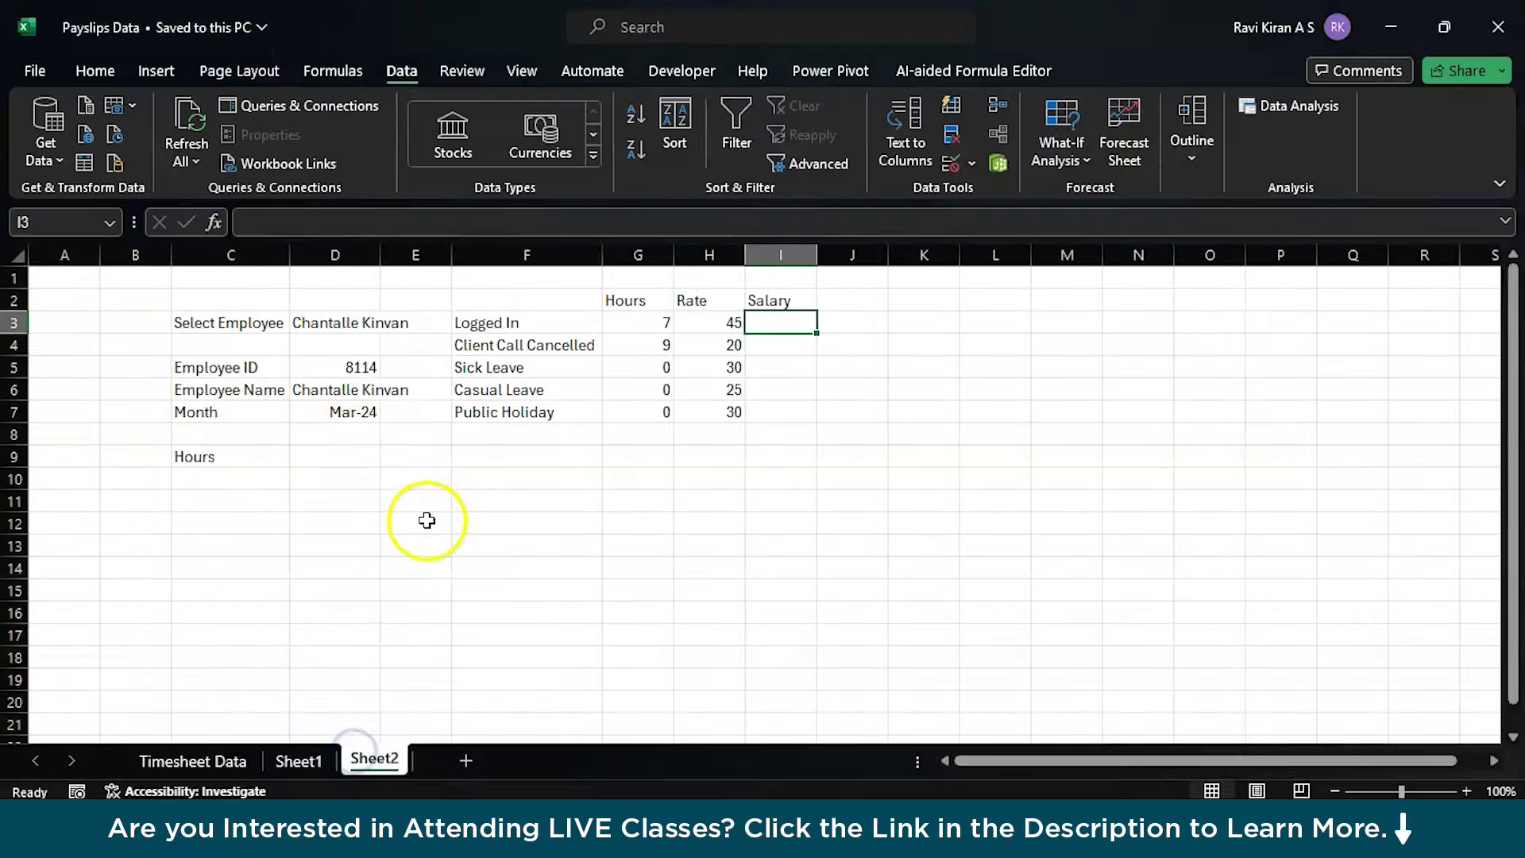
- Pick a different employee from D3's drop-down list on the payslip
click(428, 520)
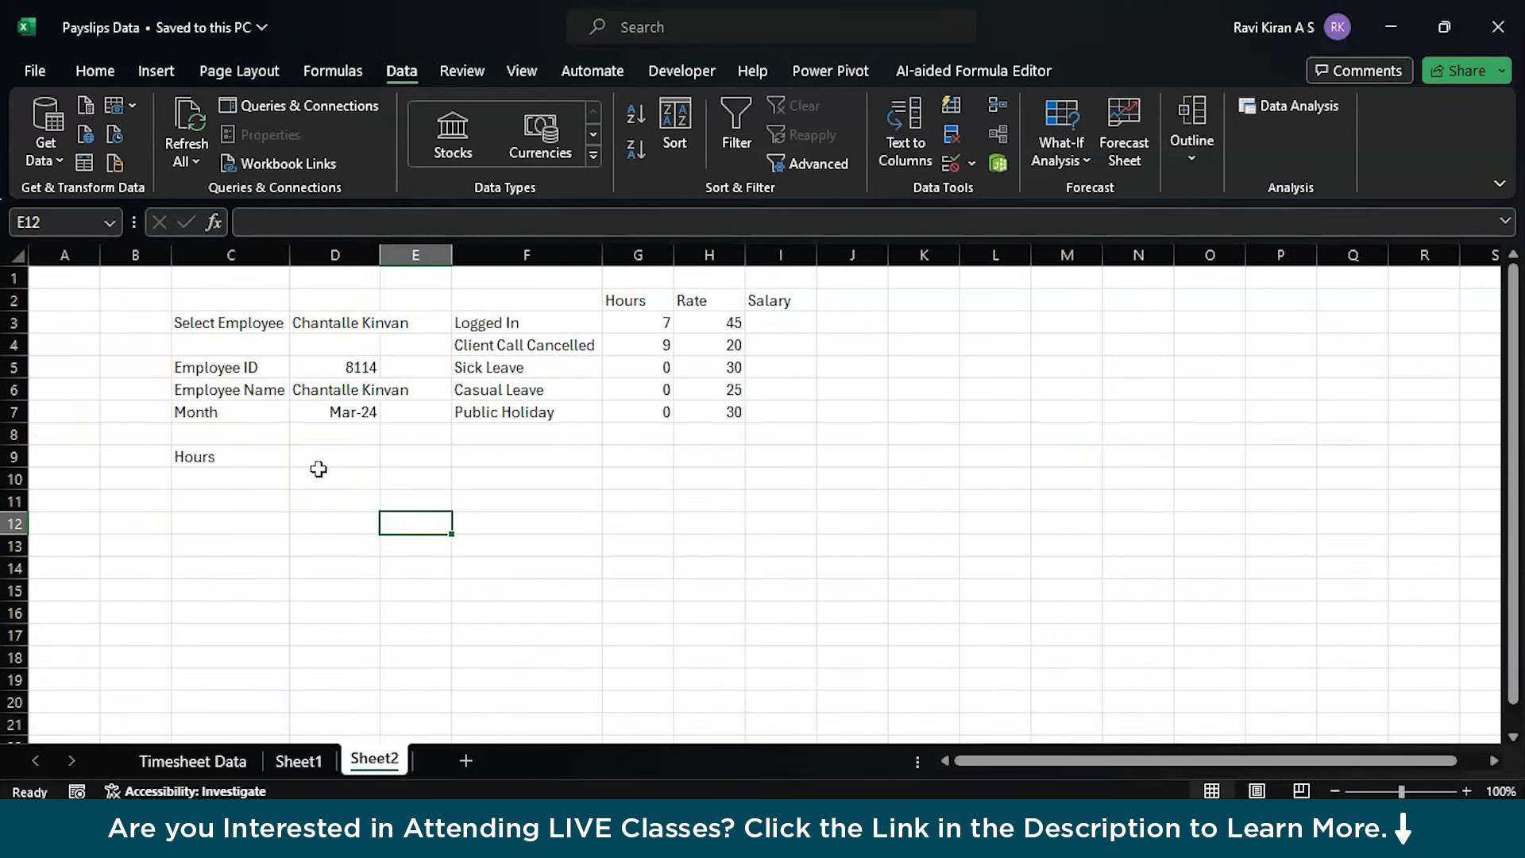
click(312, 326)
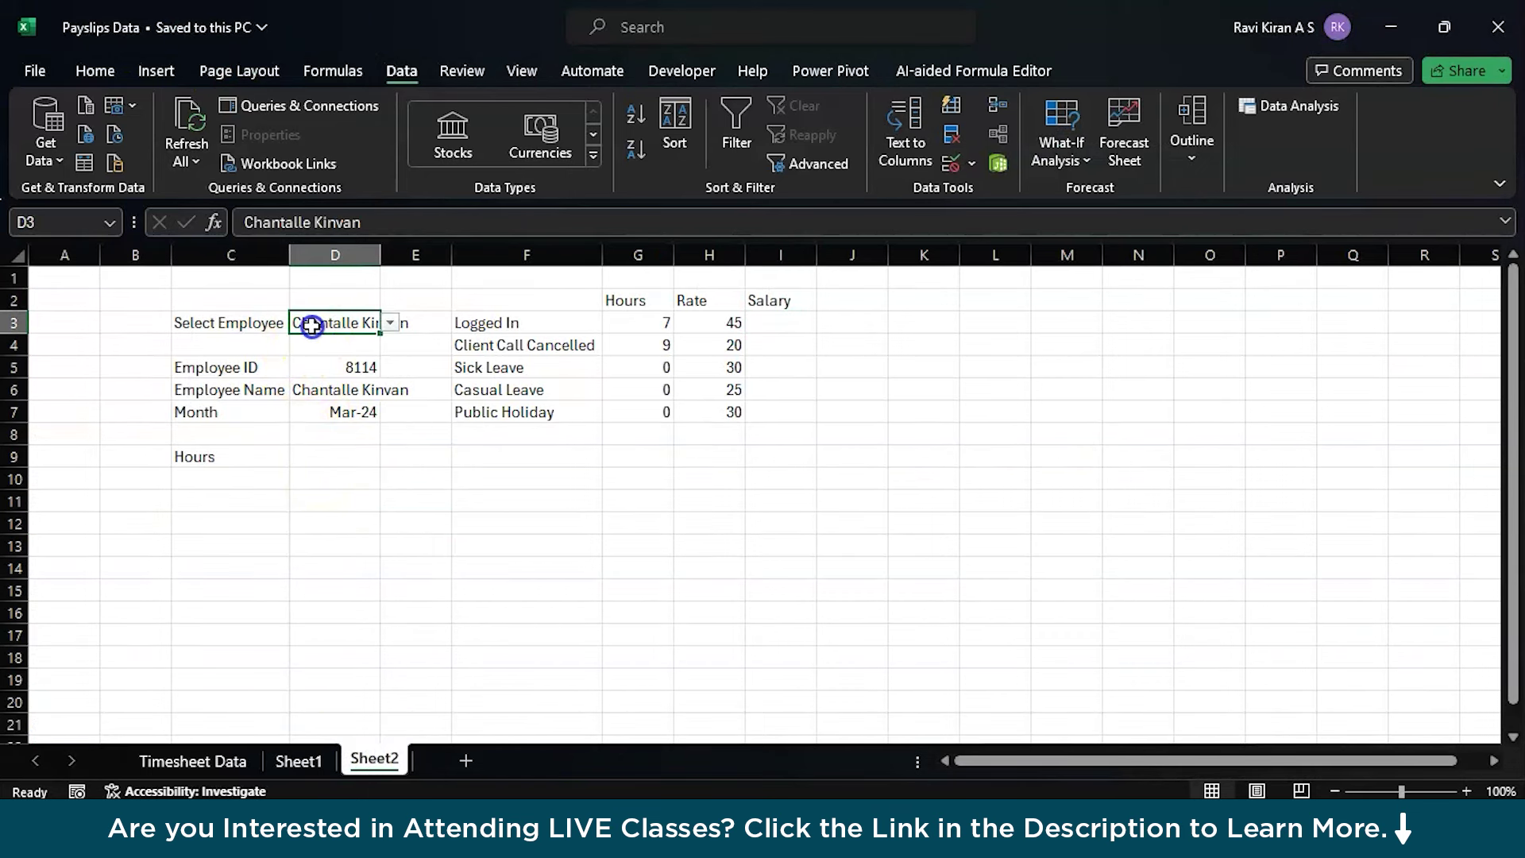
click(391, 324)
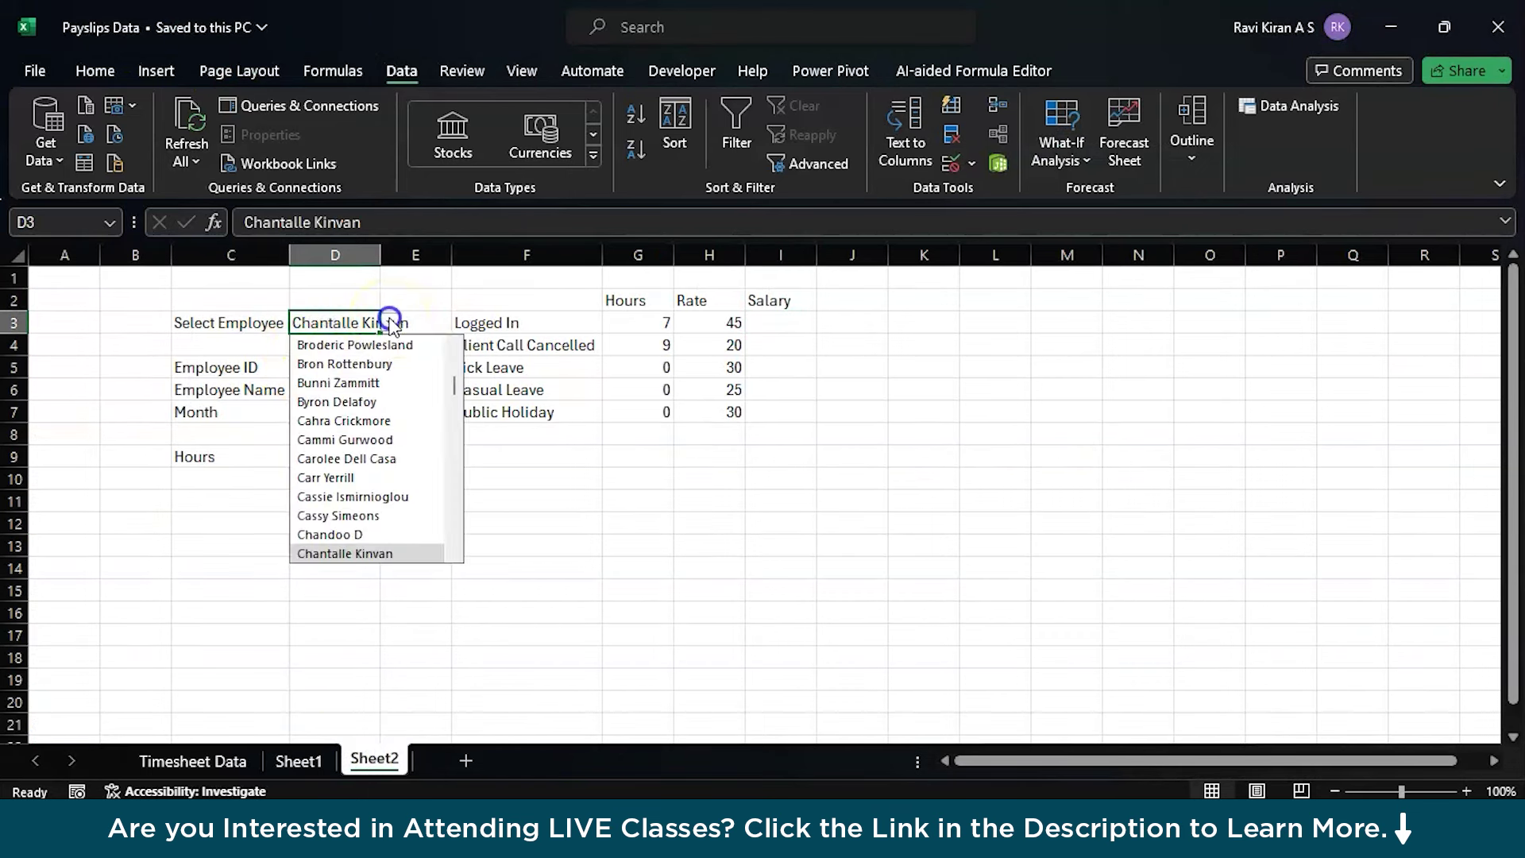
scroll(389, 525, down, 5)
scroll(389, 528, up, 3)
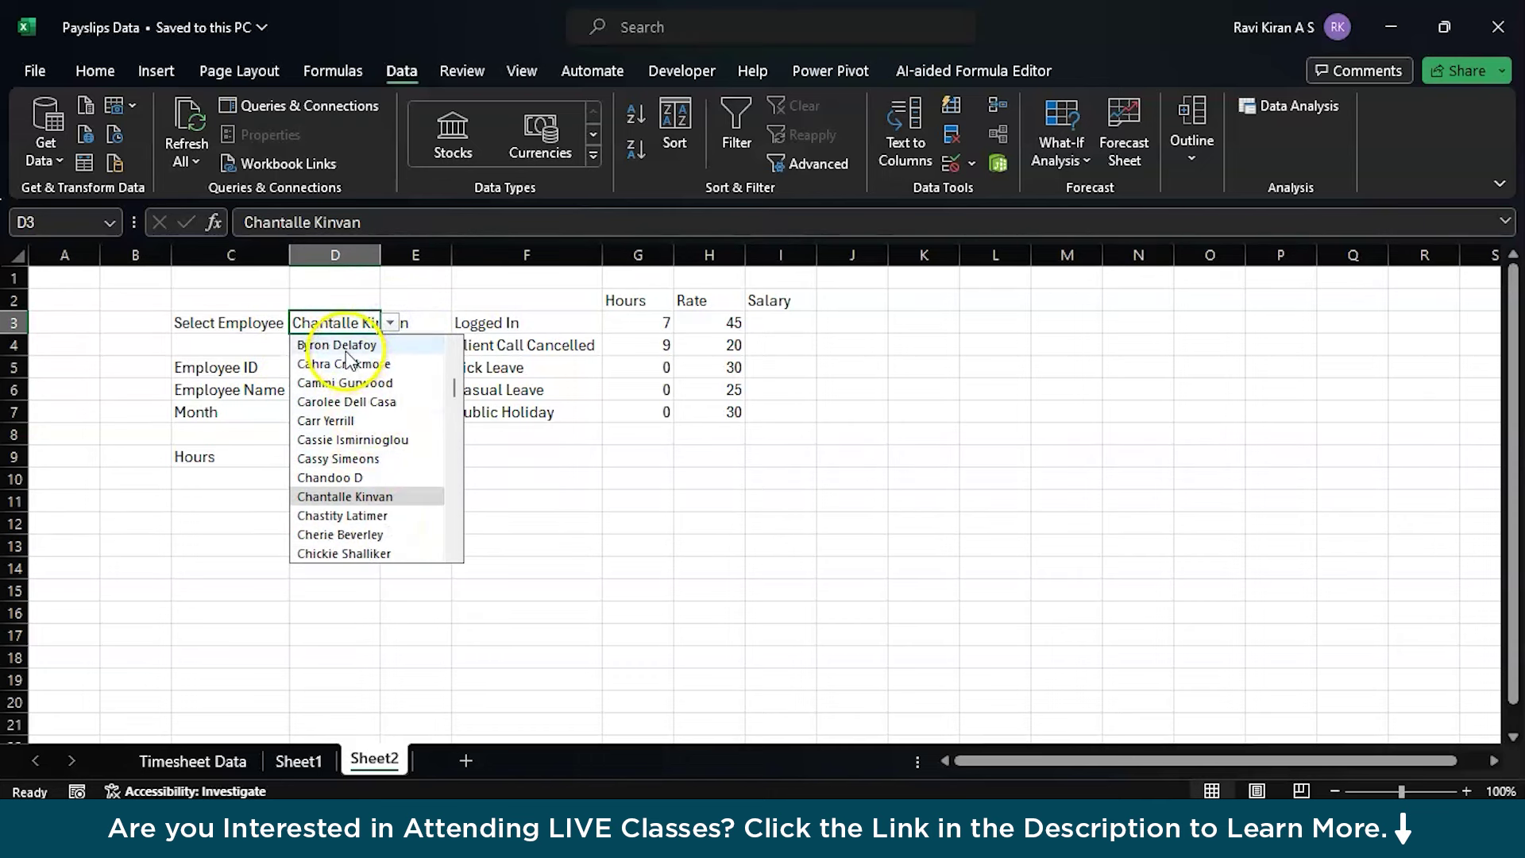
click(345, 347)
- Review the Employee ID, Name, Month, Hours and activity cells (D5–D7, C9, F3, F4)
click(309, 366)
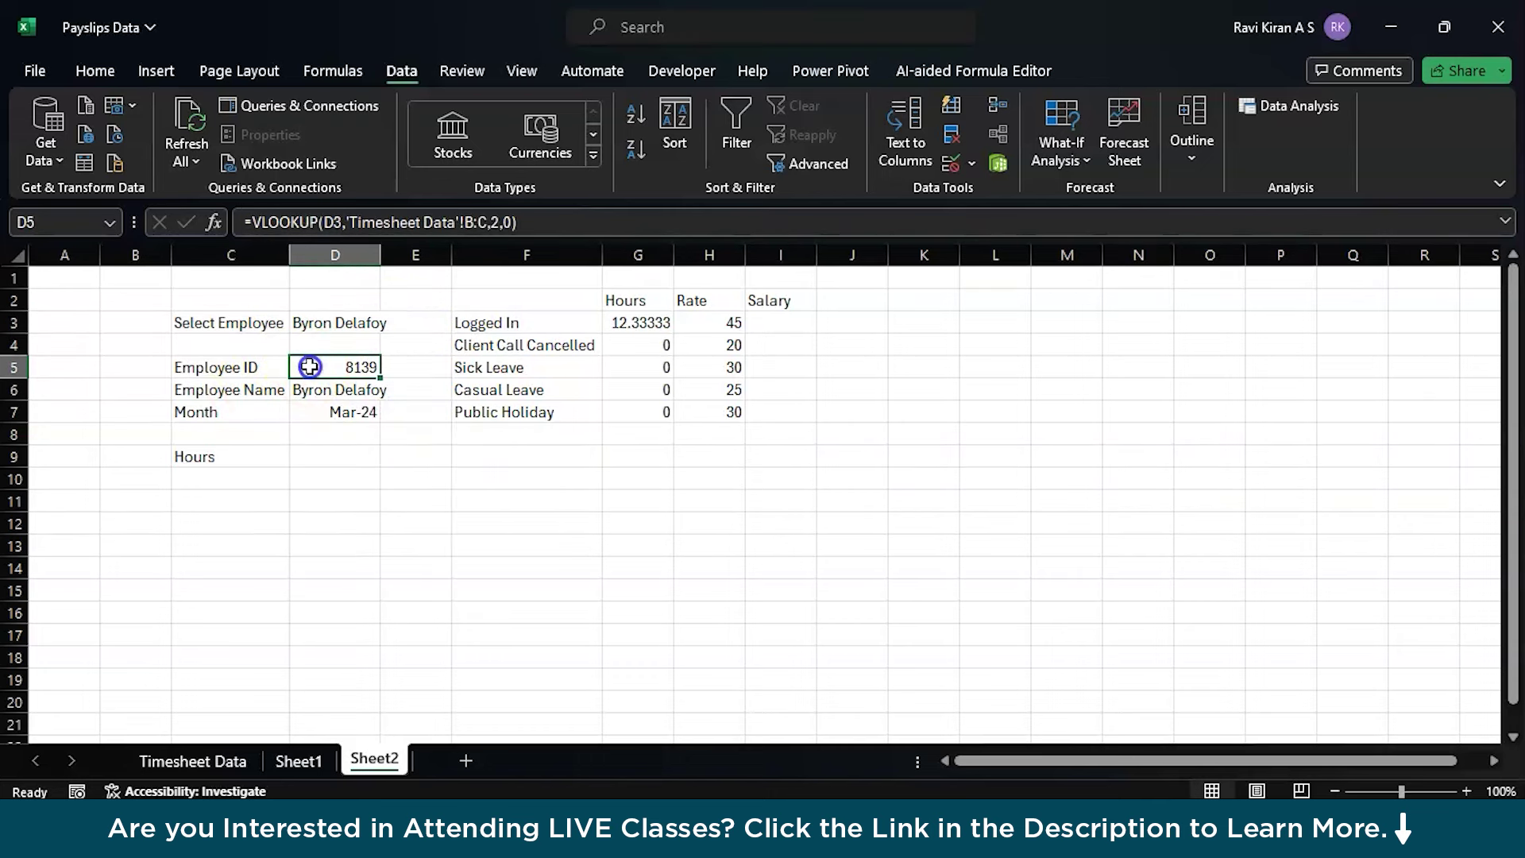
click(321, 398)
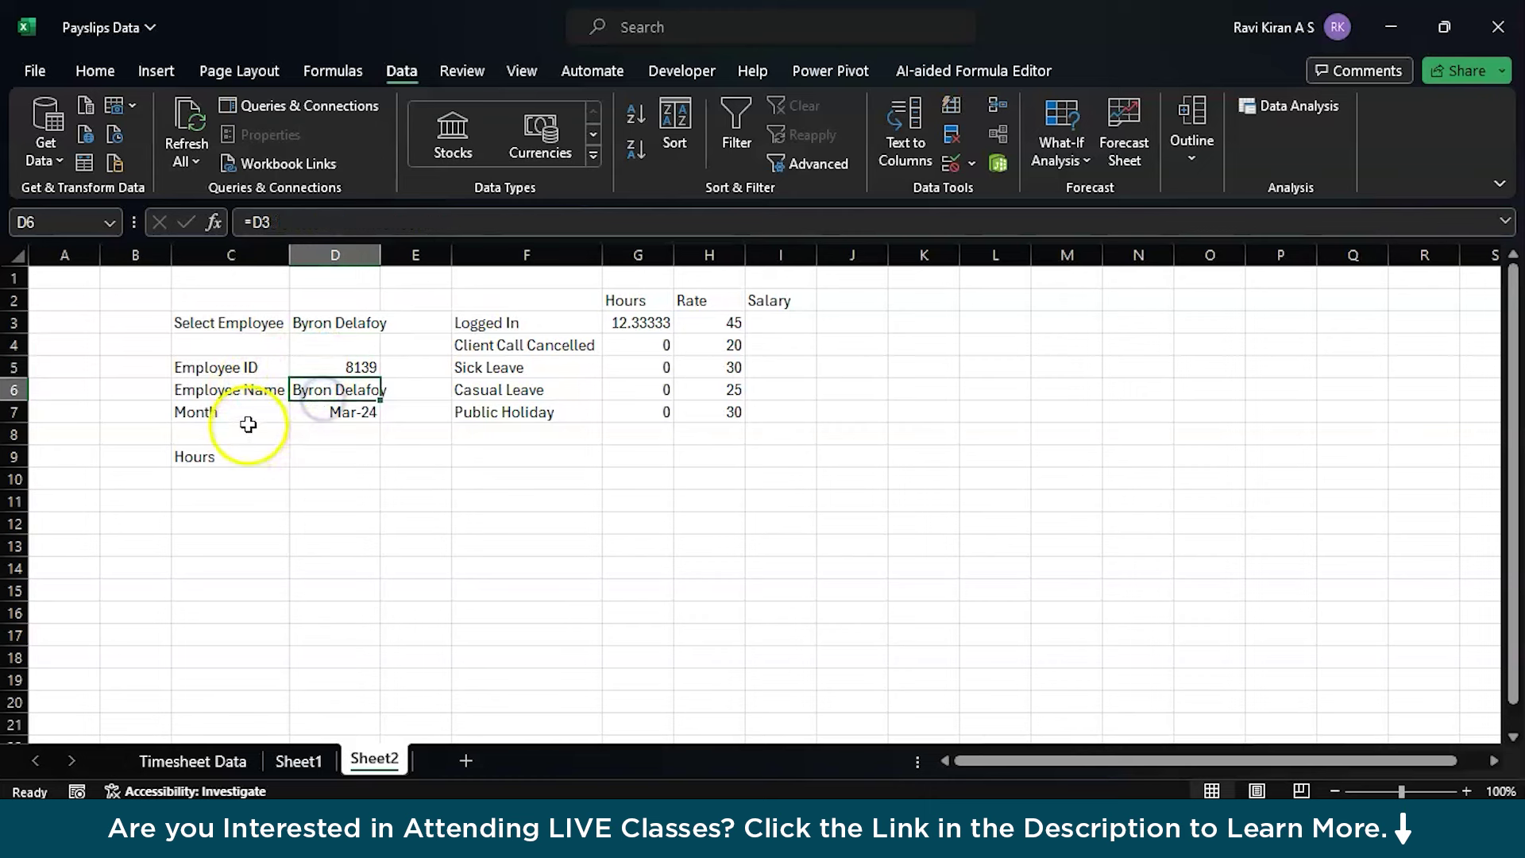
click(247, 413)
click(332, 414)
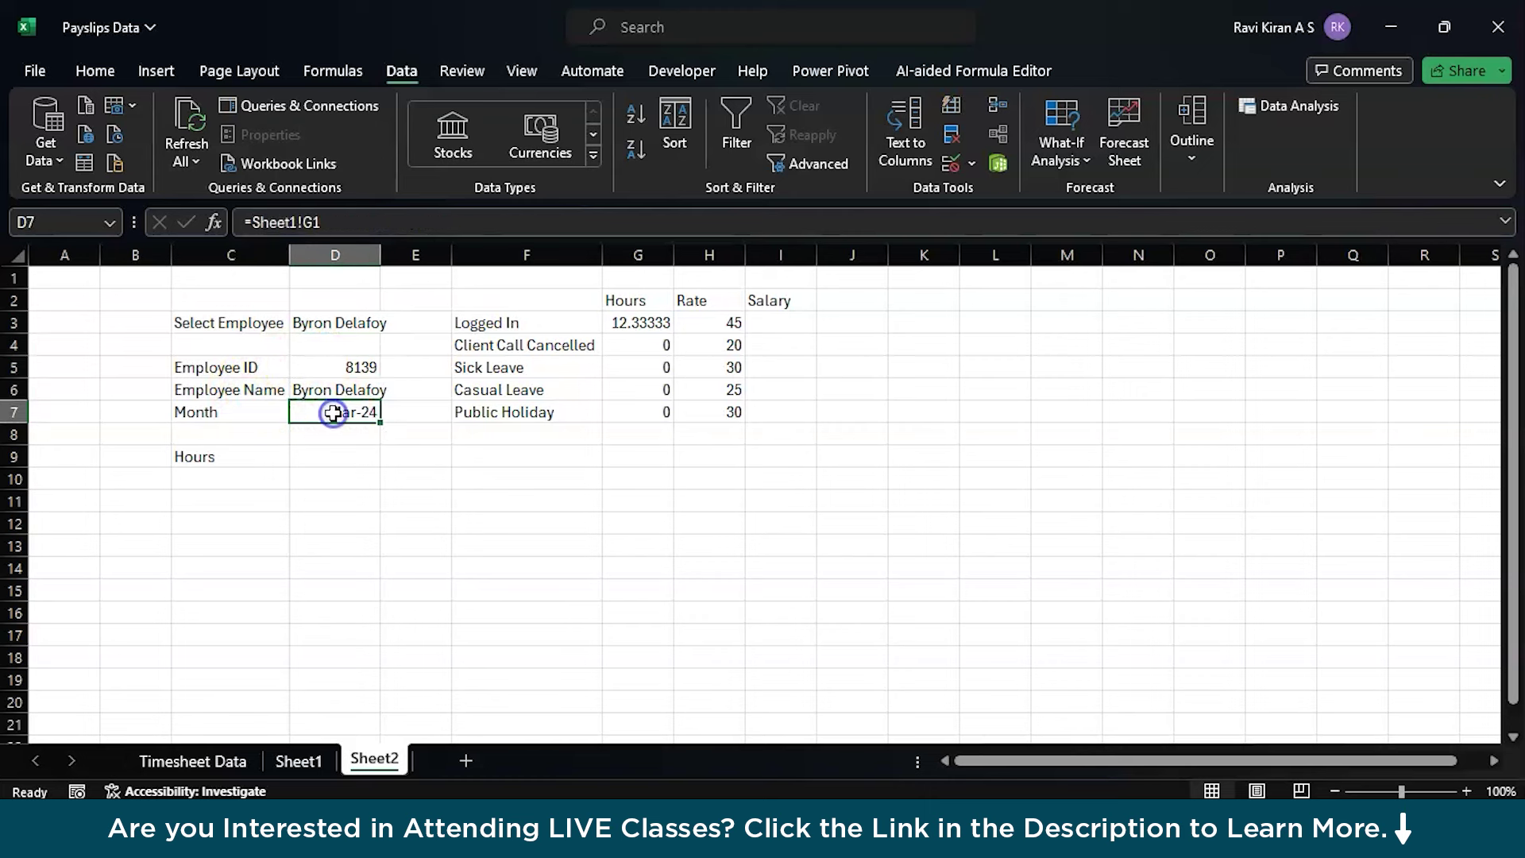
click(244, 465)
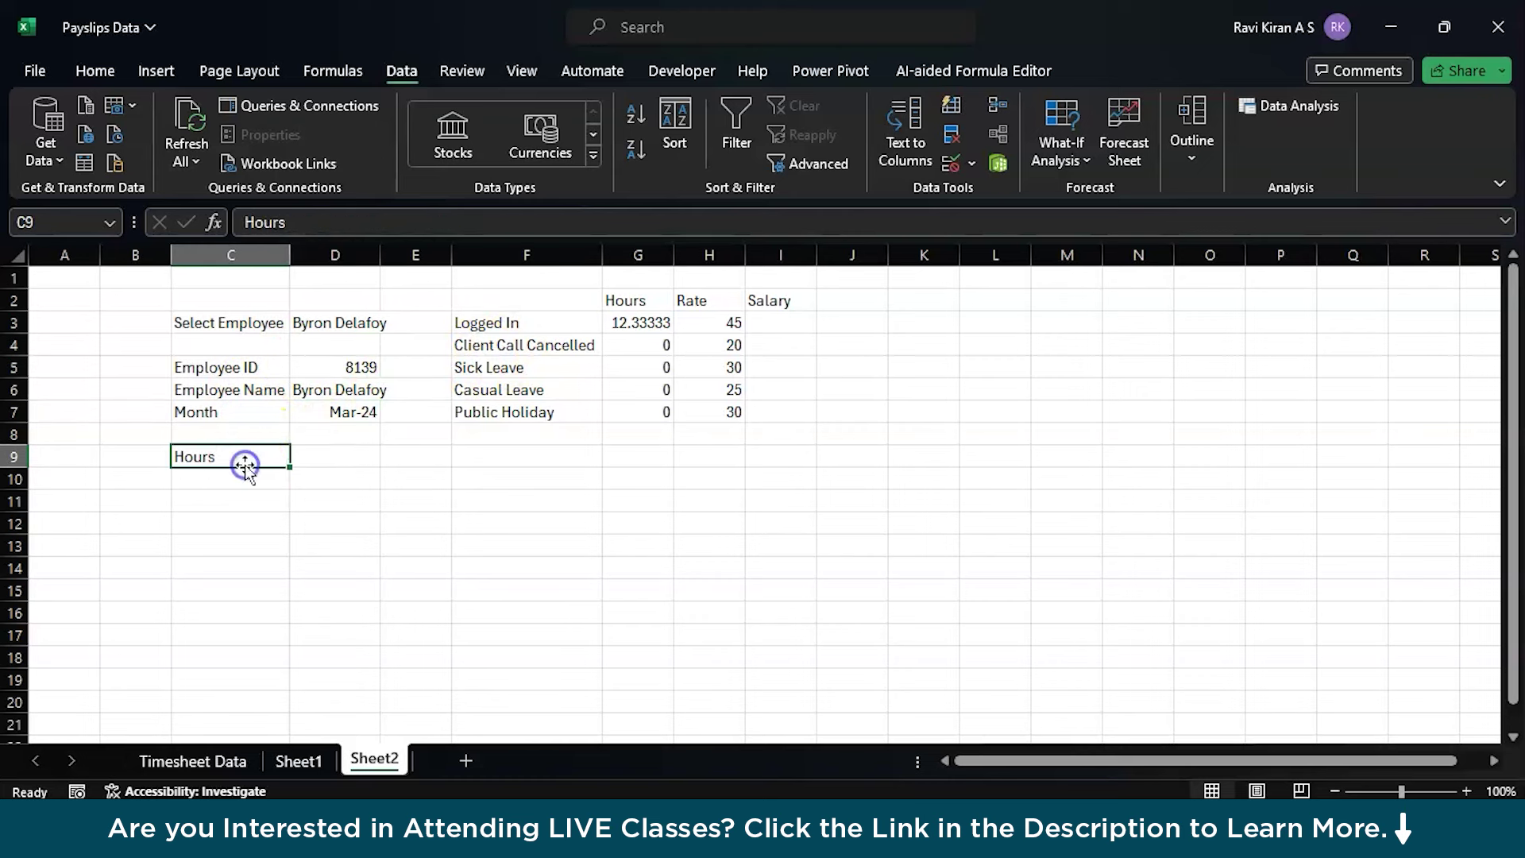
click(509, 316)
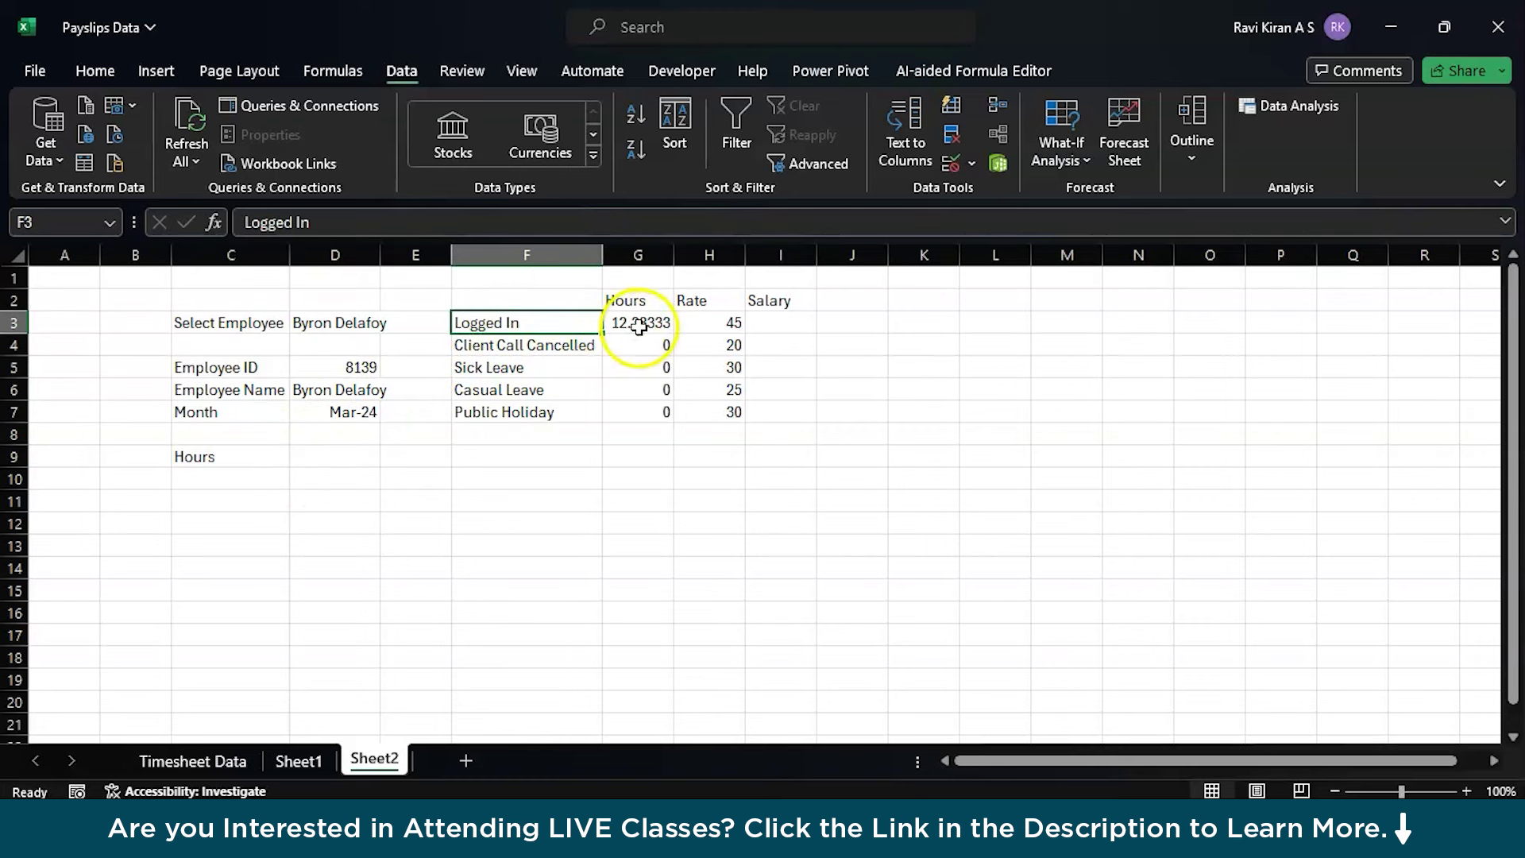
click(574, 352)
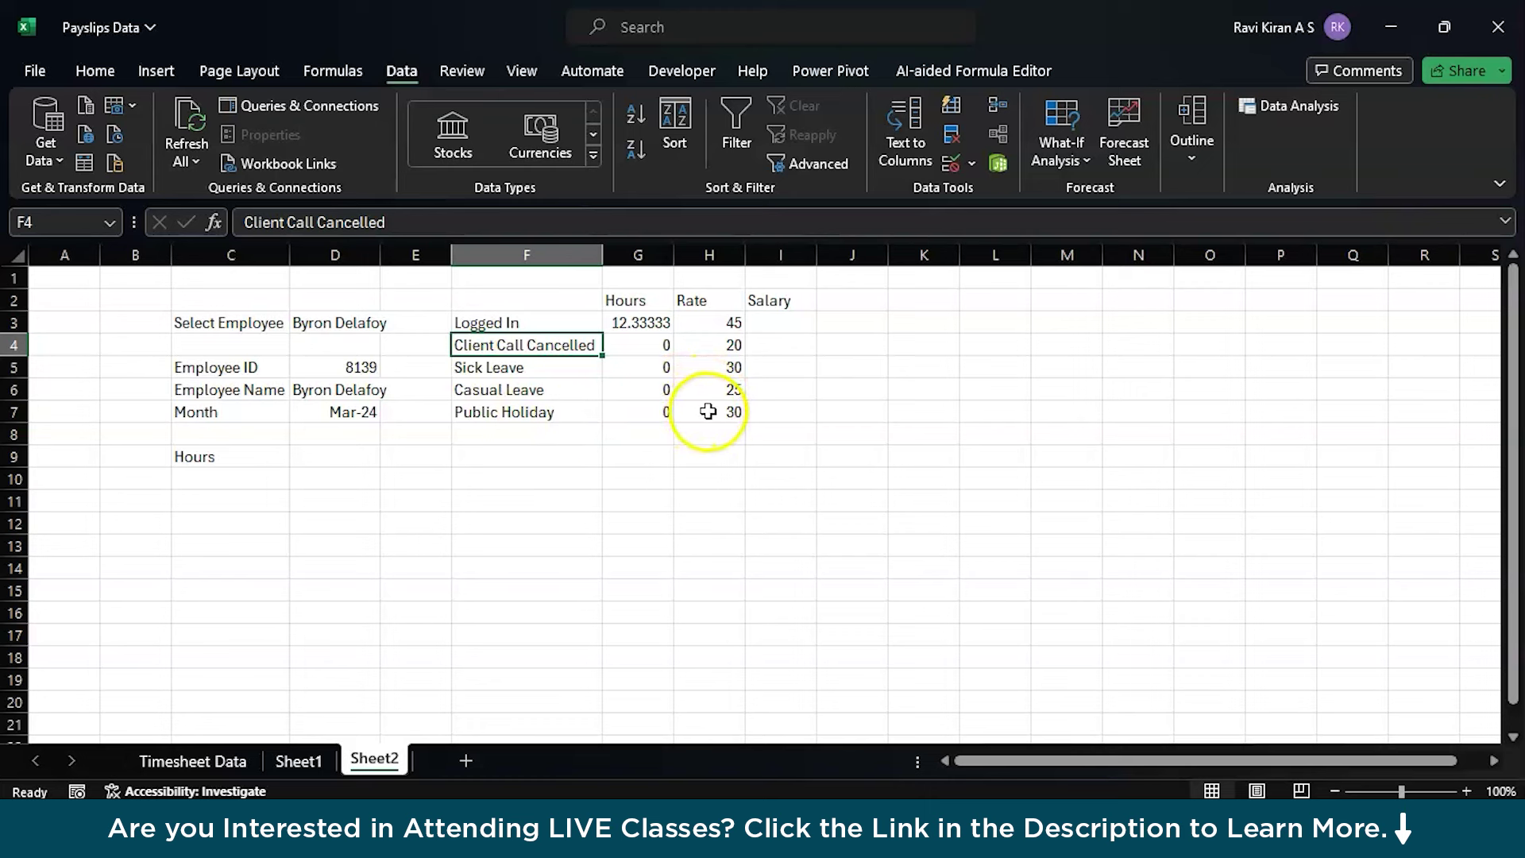
- Enter =G3*H3 in I3 and fill it down through I7 for each salary
click(781, 323)
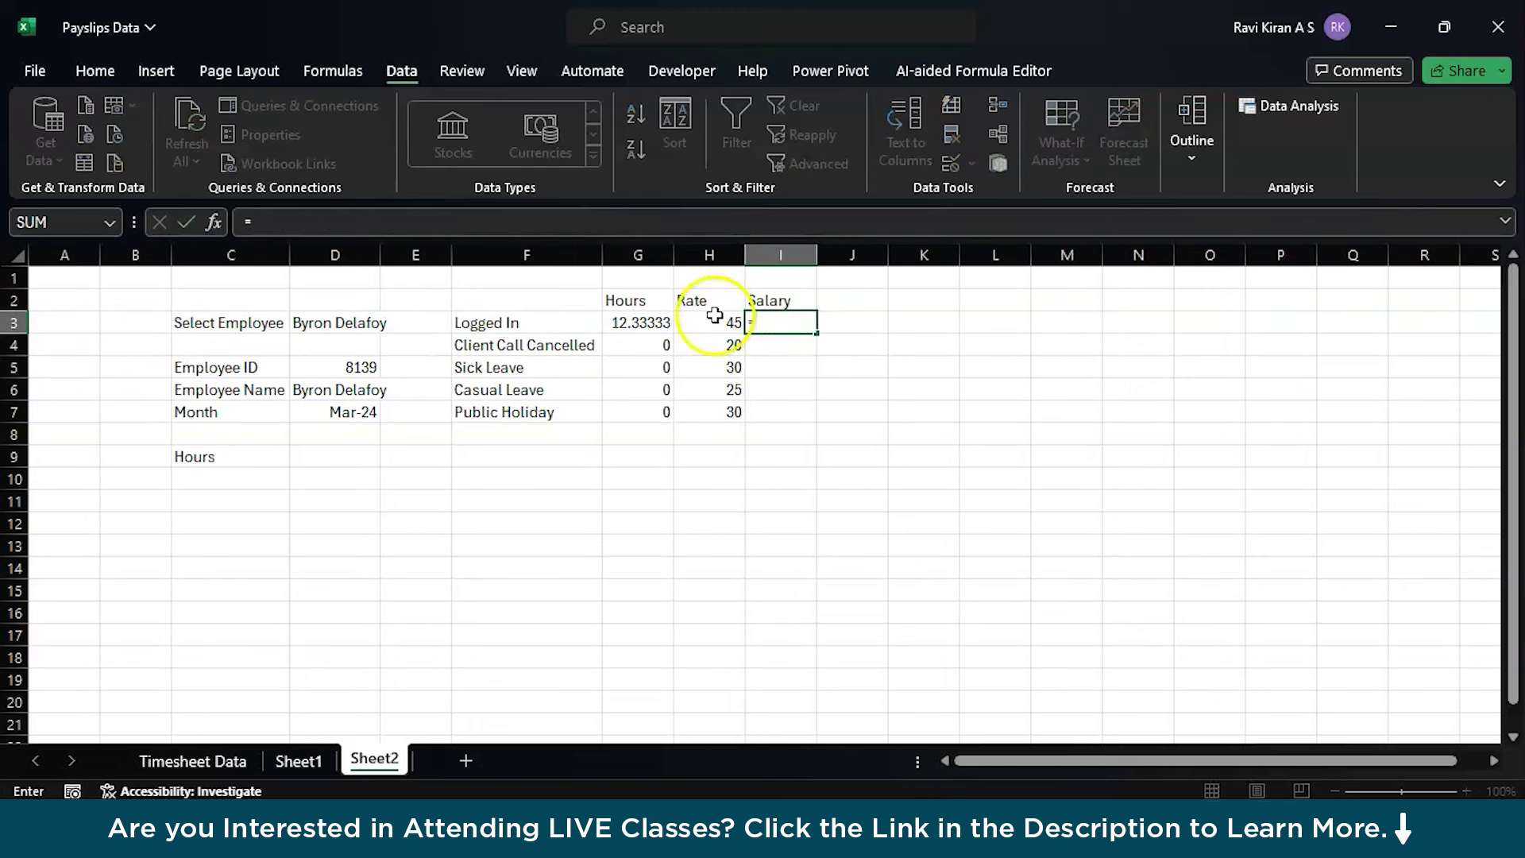
click(652, 323)
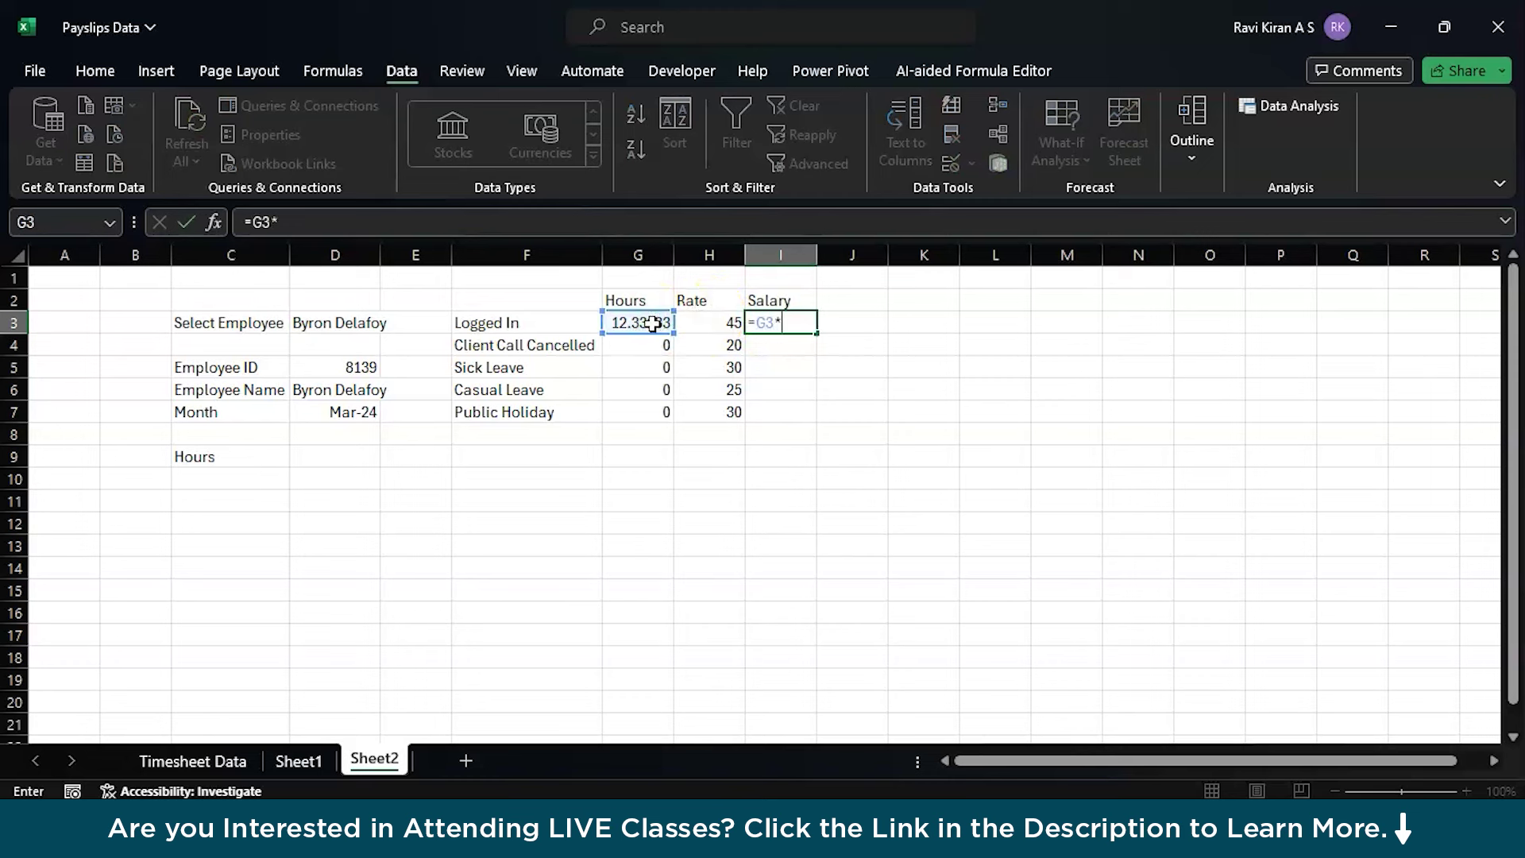
click(698, 324)
key(Return)
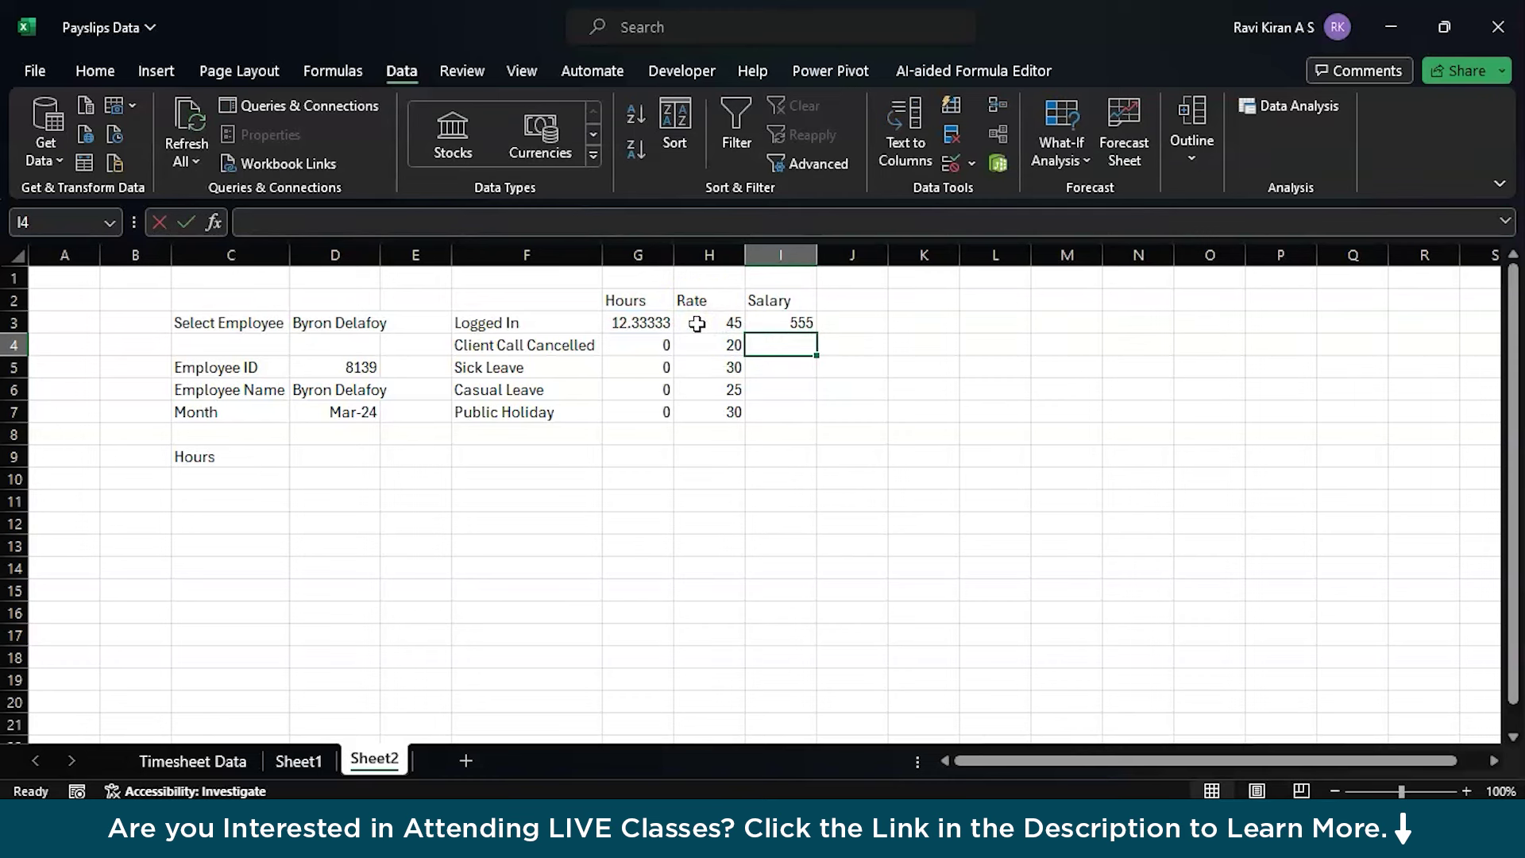
click(804, 326)
drag(820, 332, 813, 417)
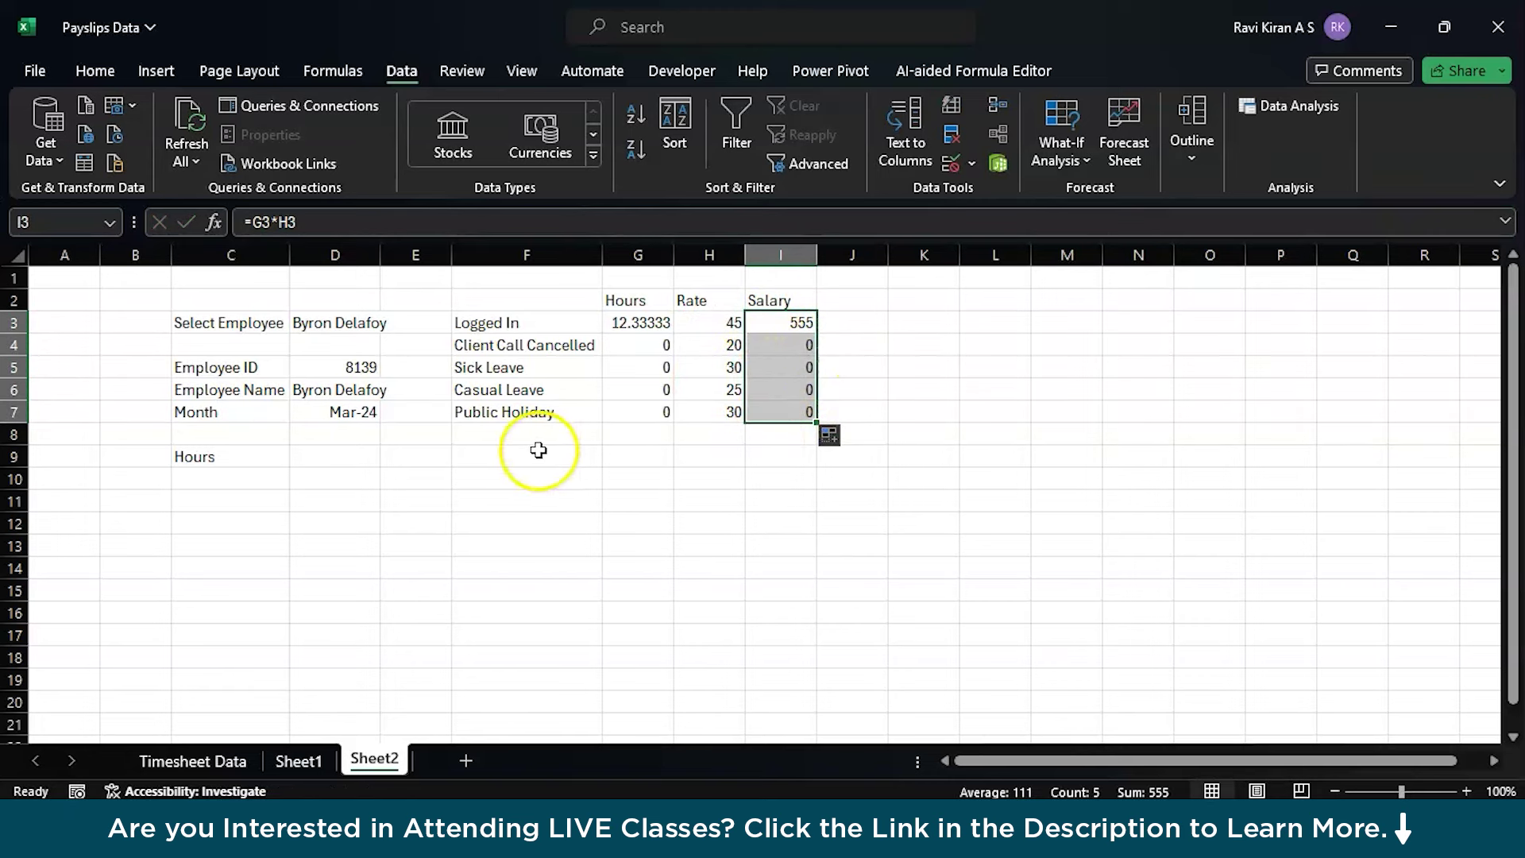
- Choose another employee in D3's drop-down and check the updated Month cell D7
click(370, 324)
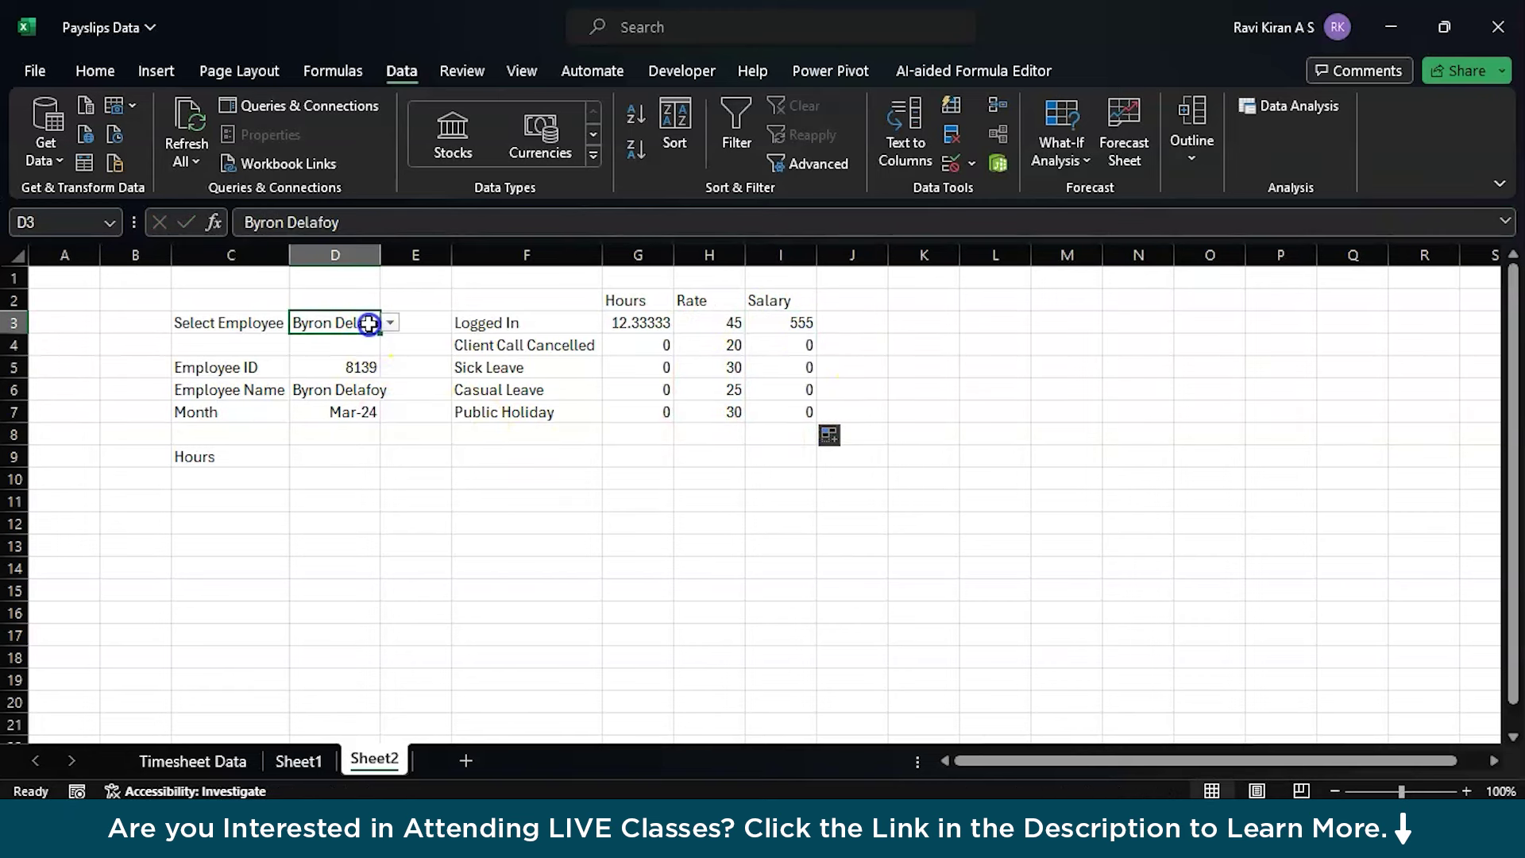
click(390, 322)
click(351, 504)
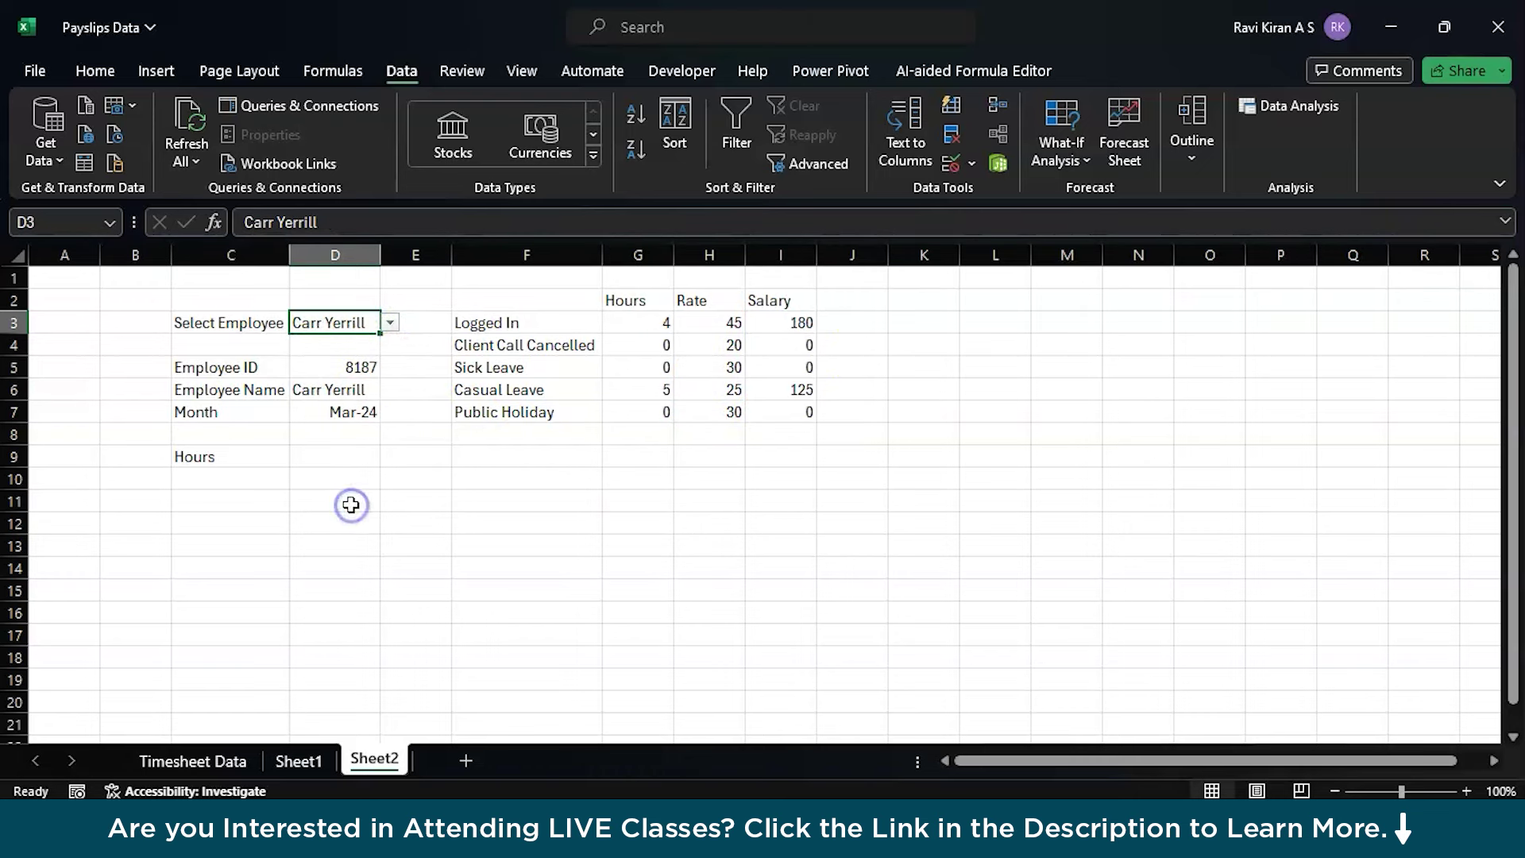
click(318, 415)
click(337, 425)
- Glance at Sheet1's rates and scroll through the Timesheet Data records
click(298, 760)
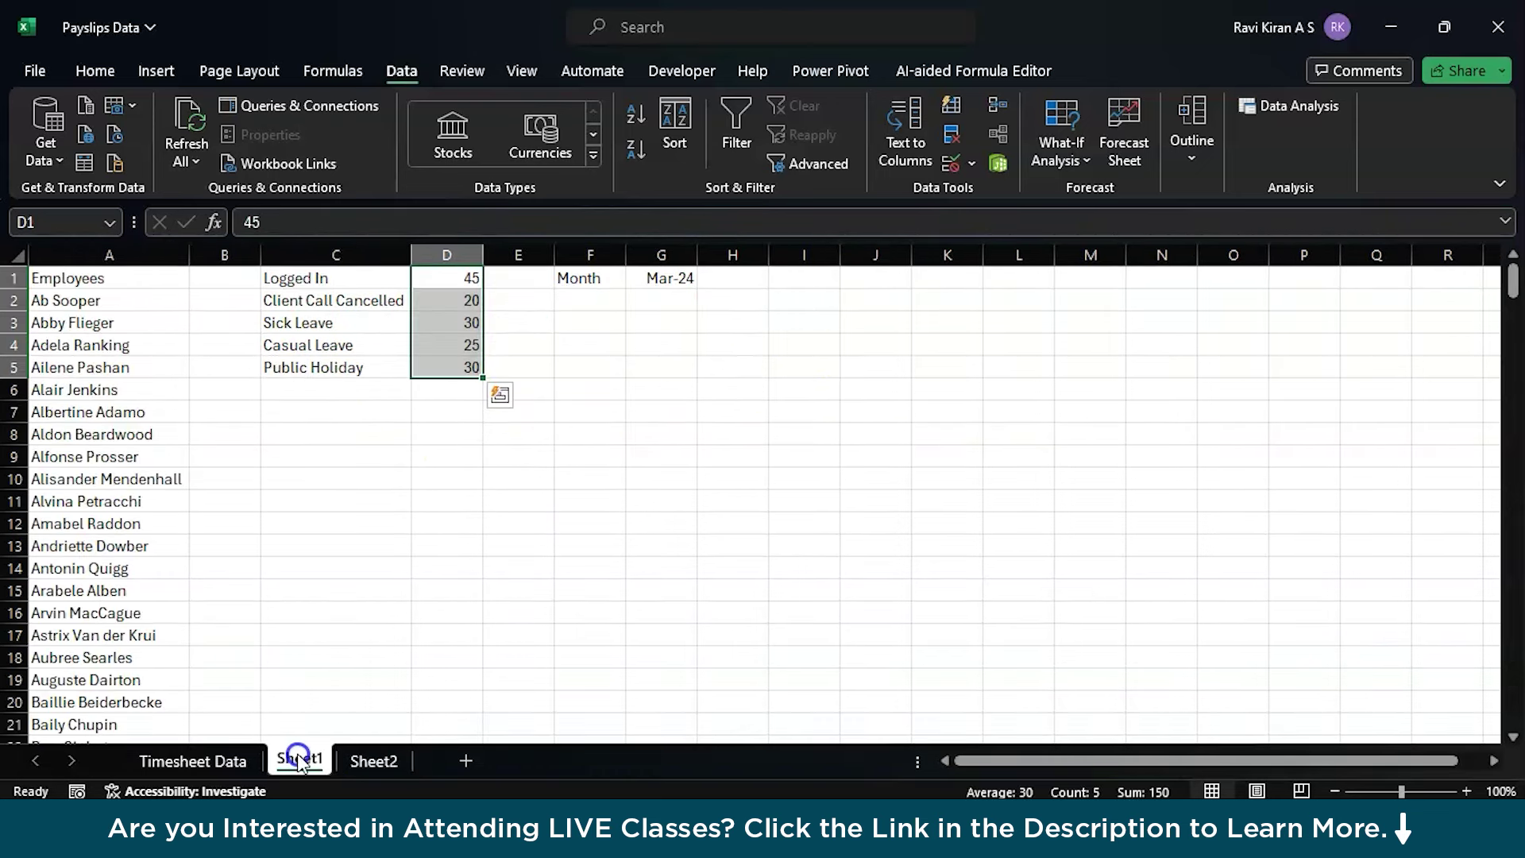
click(372, 760)
click(165, 764)
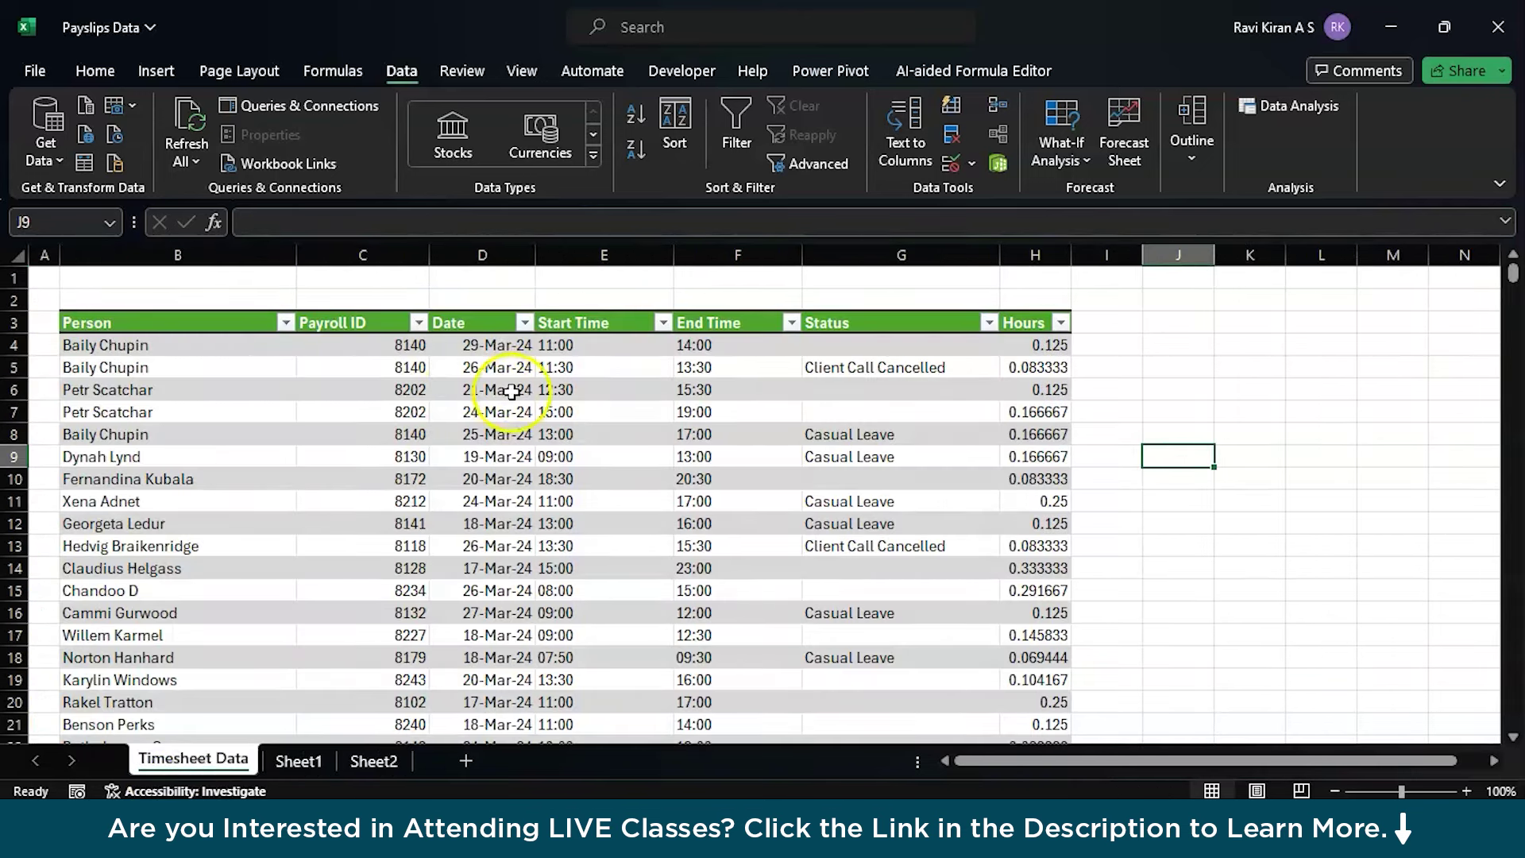
scroll(385, 586, down, 13)
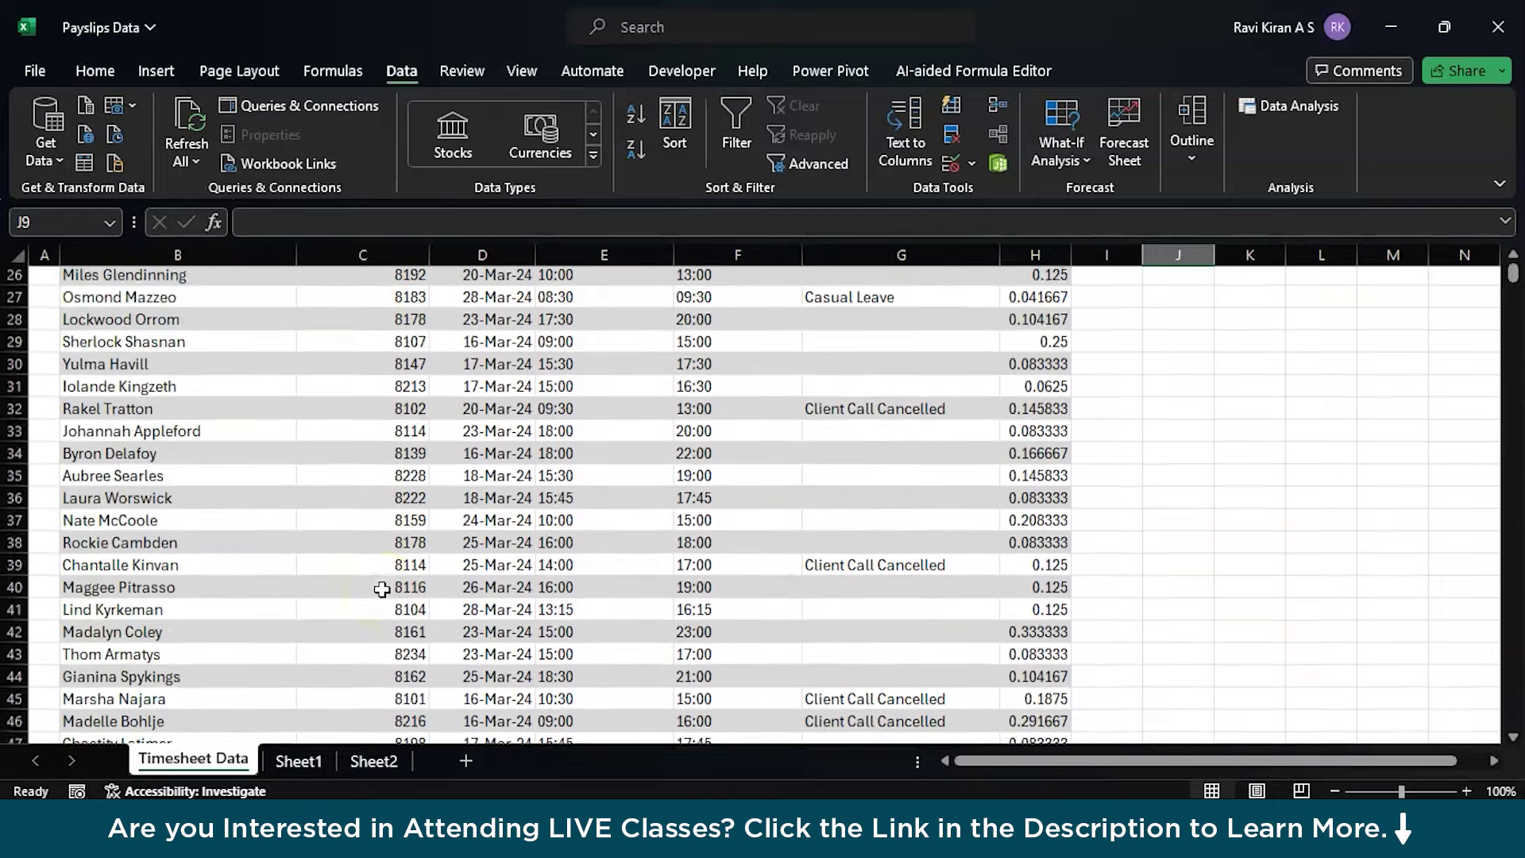
scroll(383, 589, down, 3)
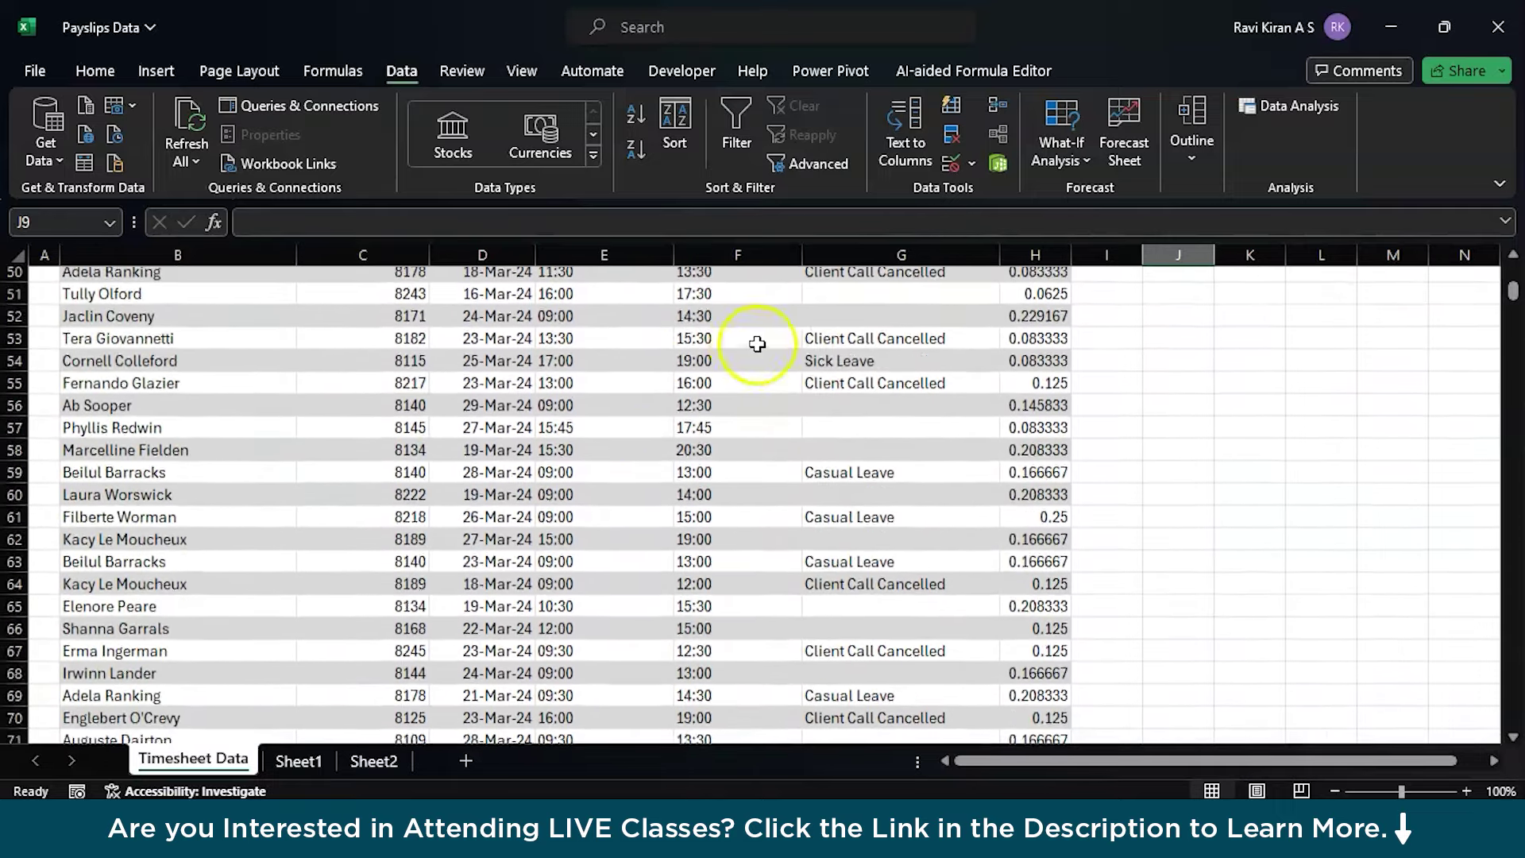
scroll(758, 344, up, 16)
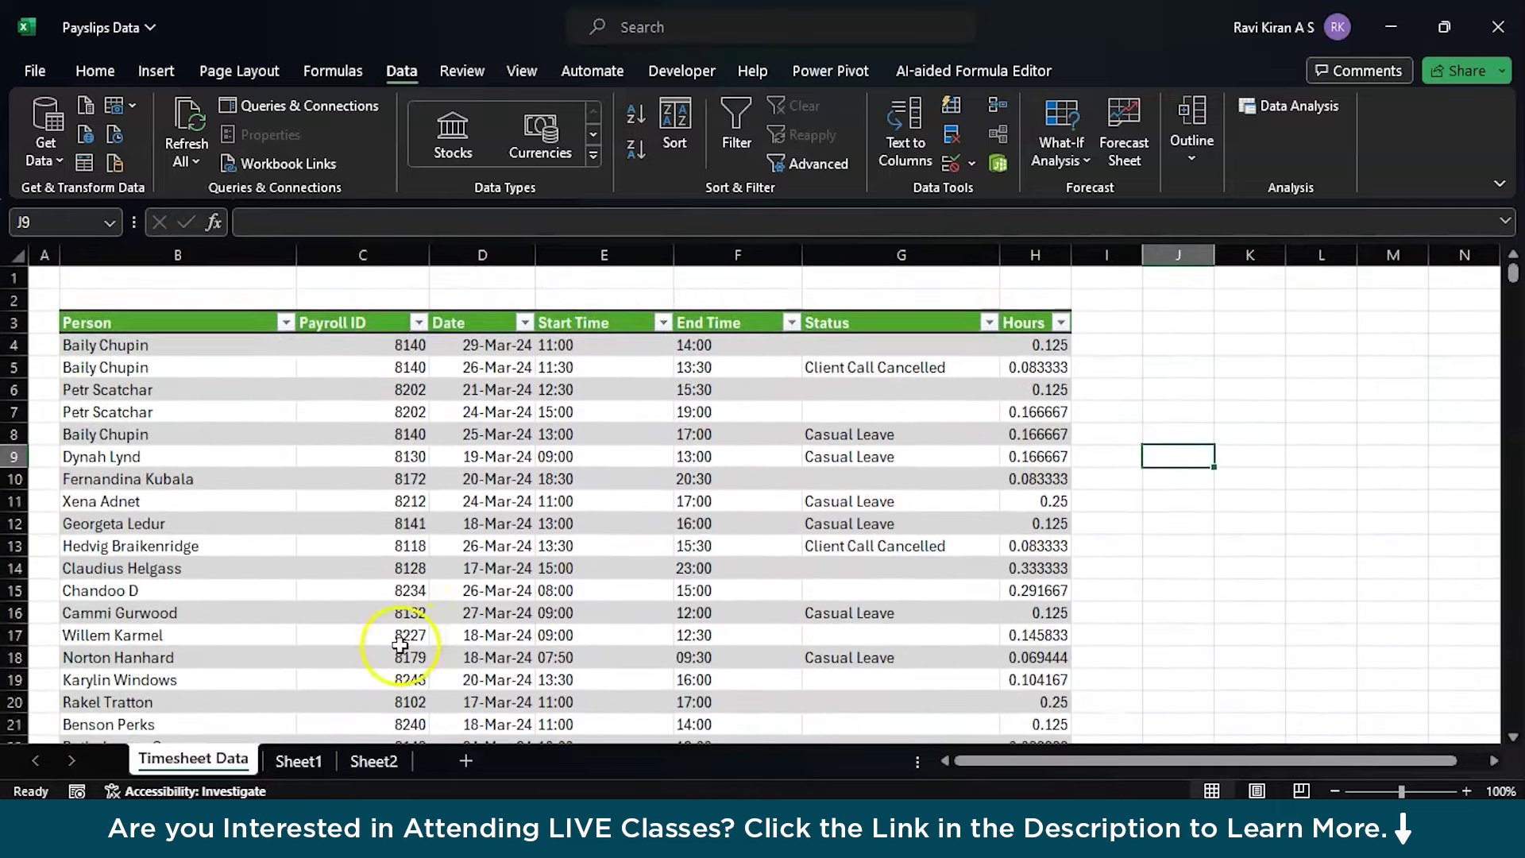
- Examine the repeated names in Timesheet Data's Person column (B4:B5, B8), then return to Sheet2
click(277, 763)
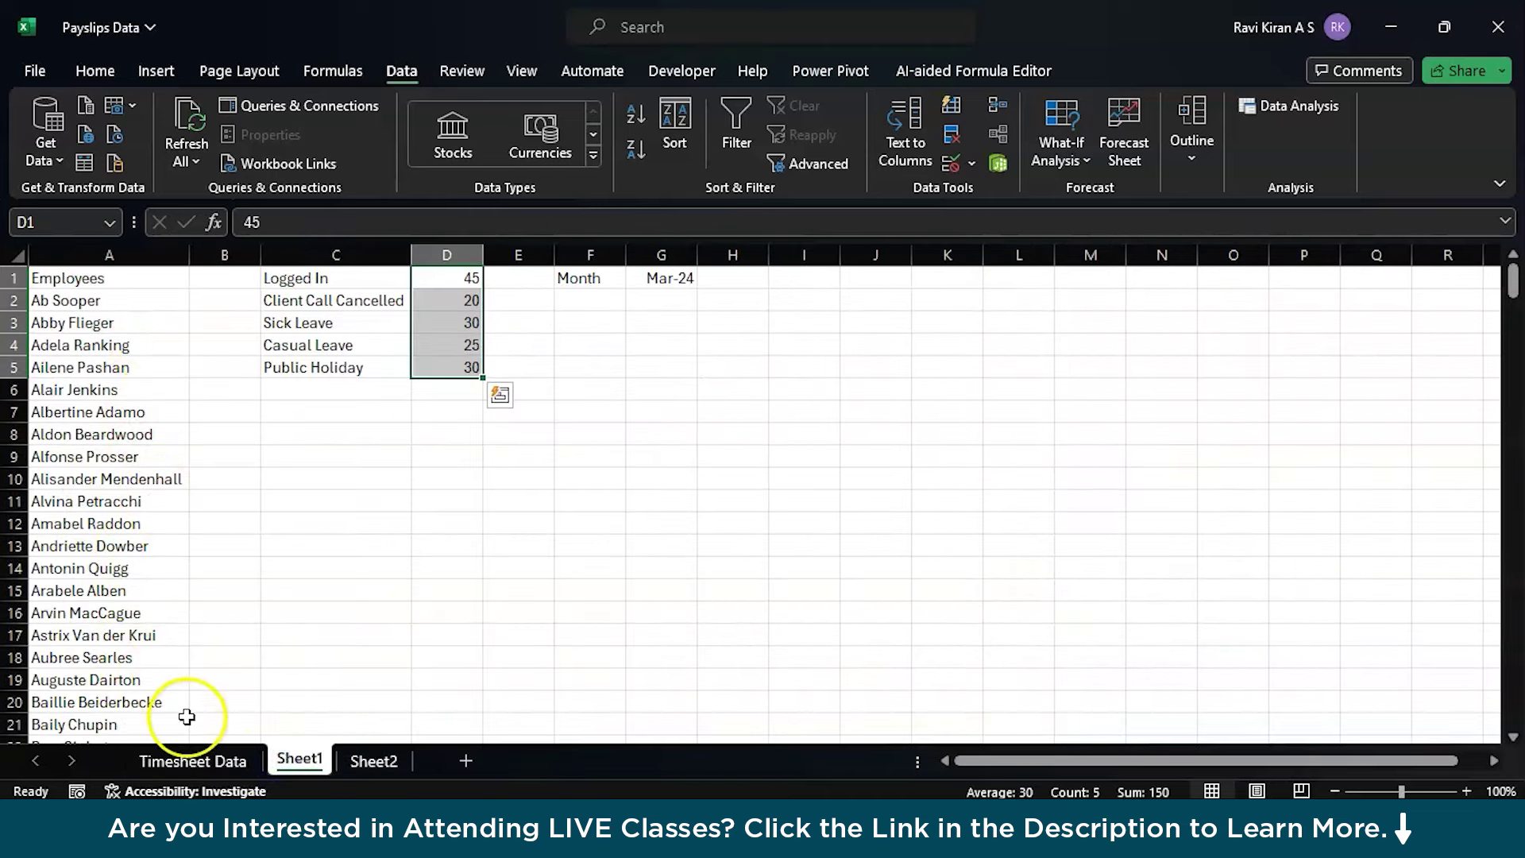
click(197, 760)
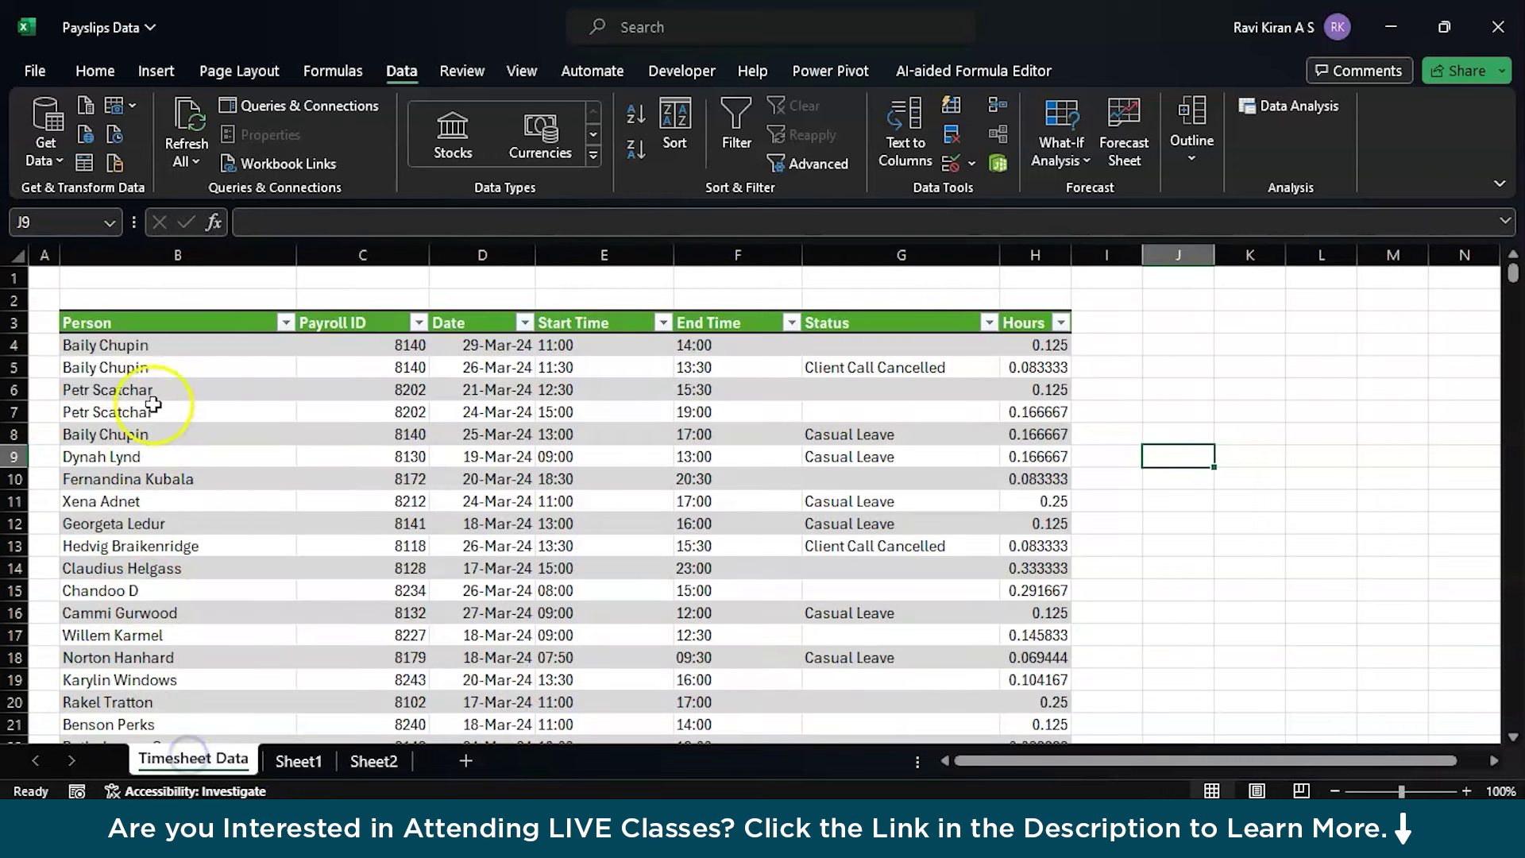
drag(163, 345, 170, 374)
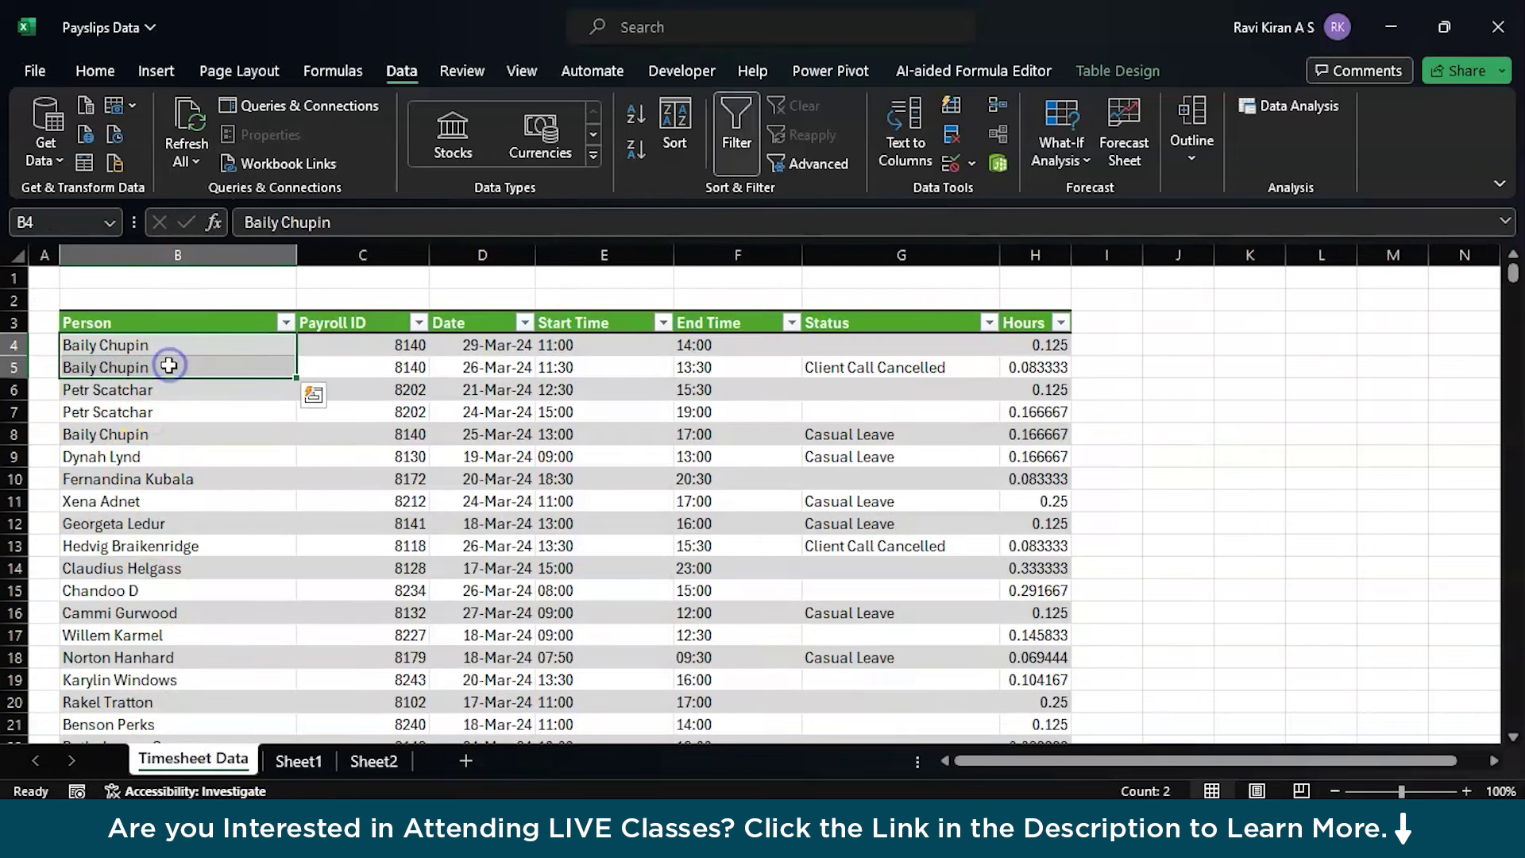
click(161, 442)
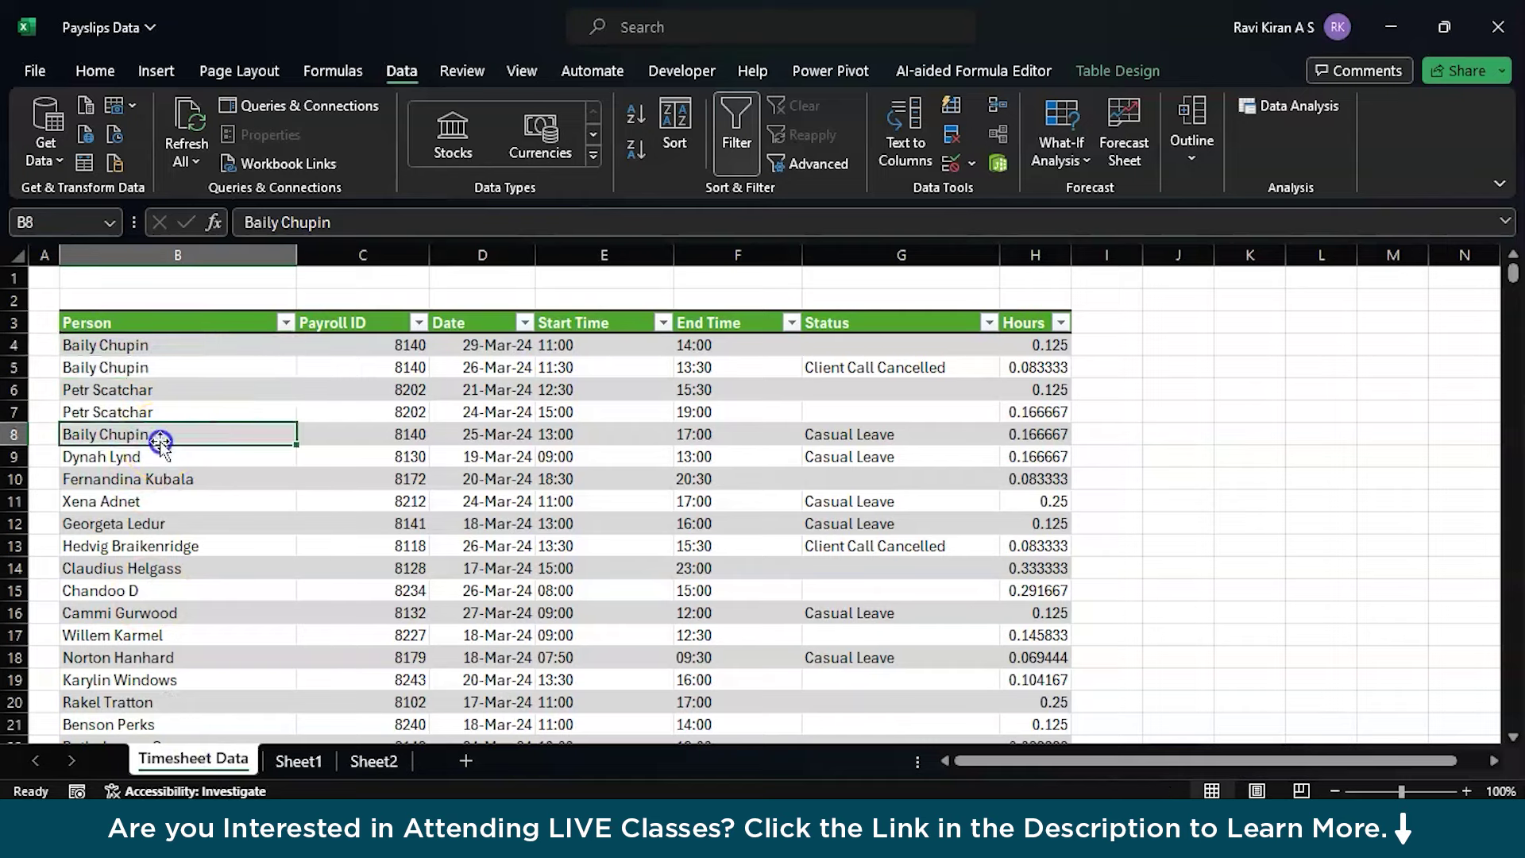
click(294, 761)
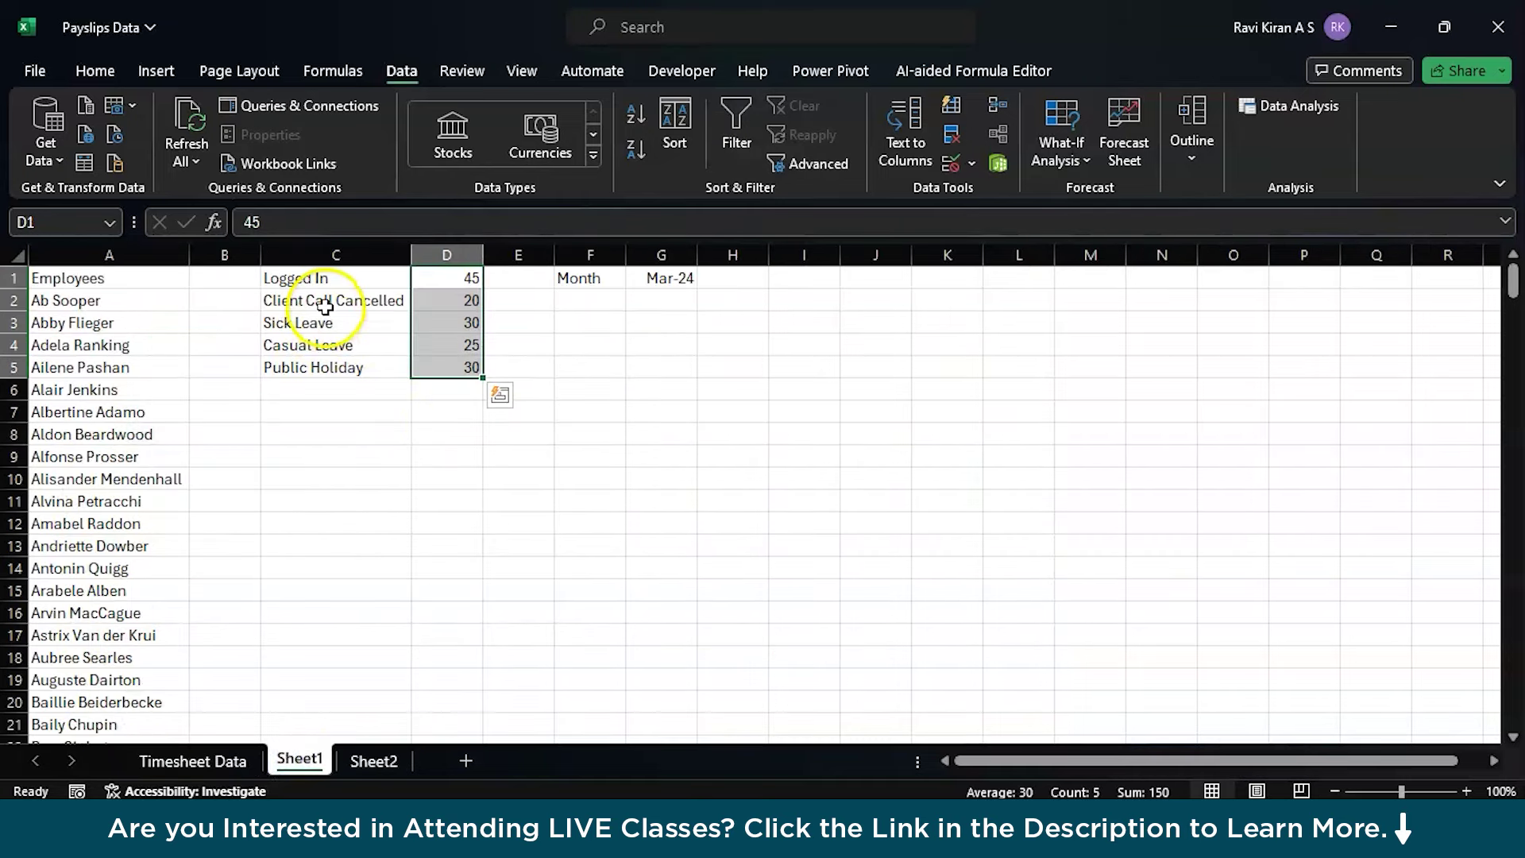
click(351, 764)
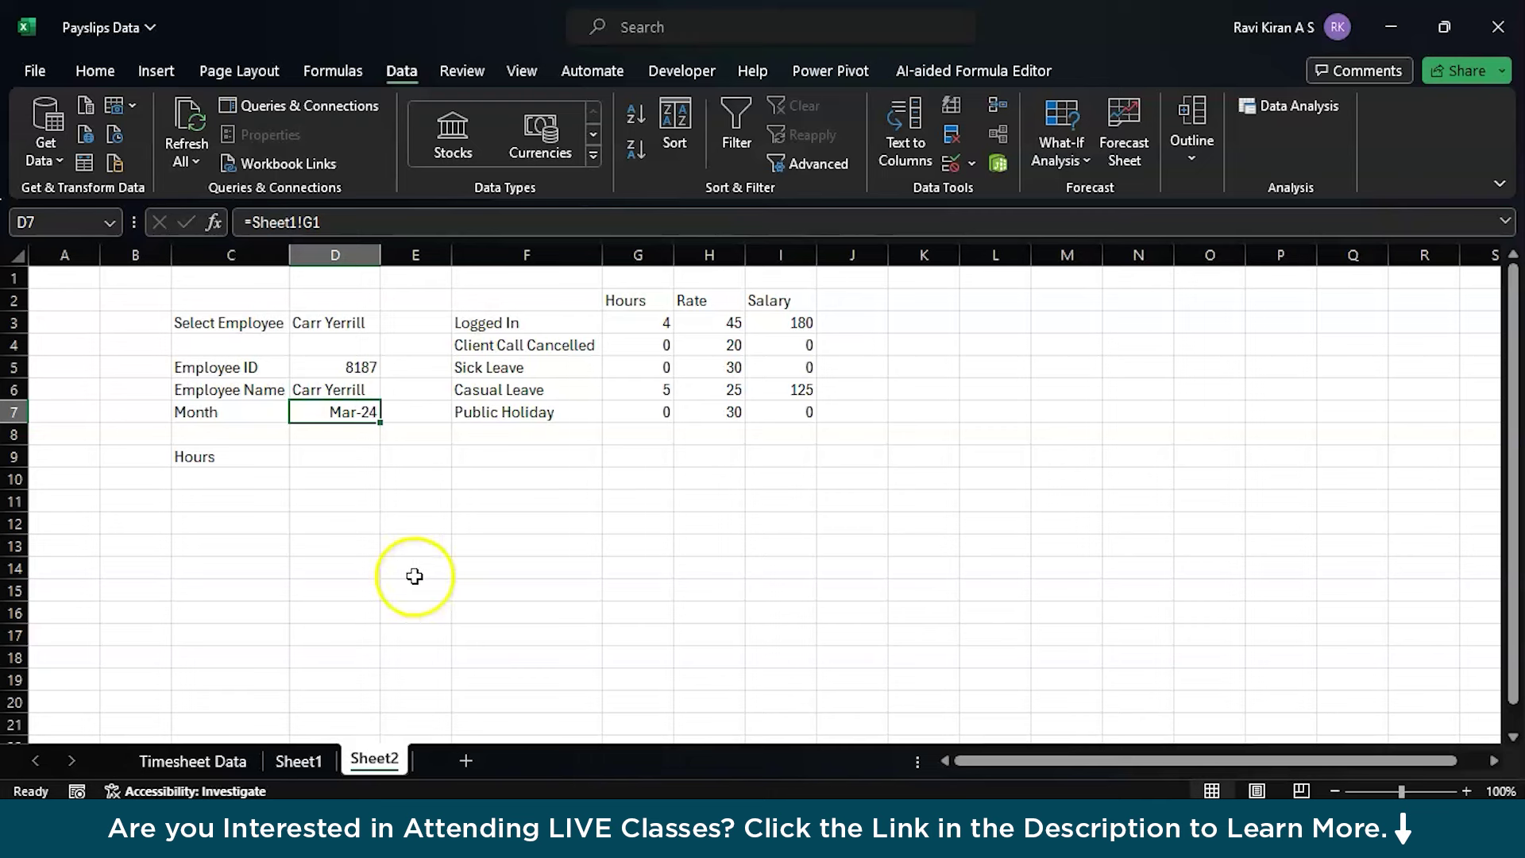
- Add a new sheet and rename it 'sorted and filtered employee li'
click(461, 759)
click(439, 756)
double_click(437, 757)
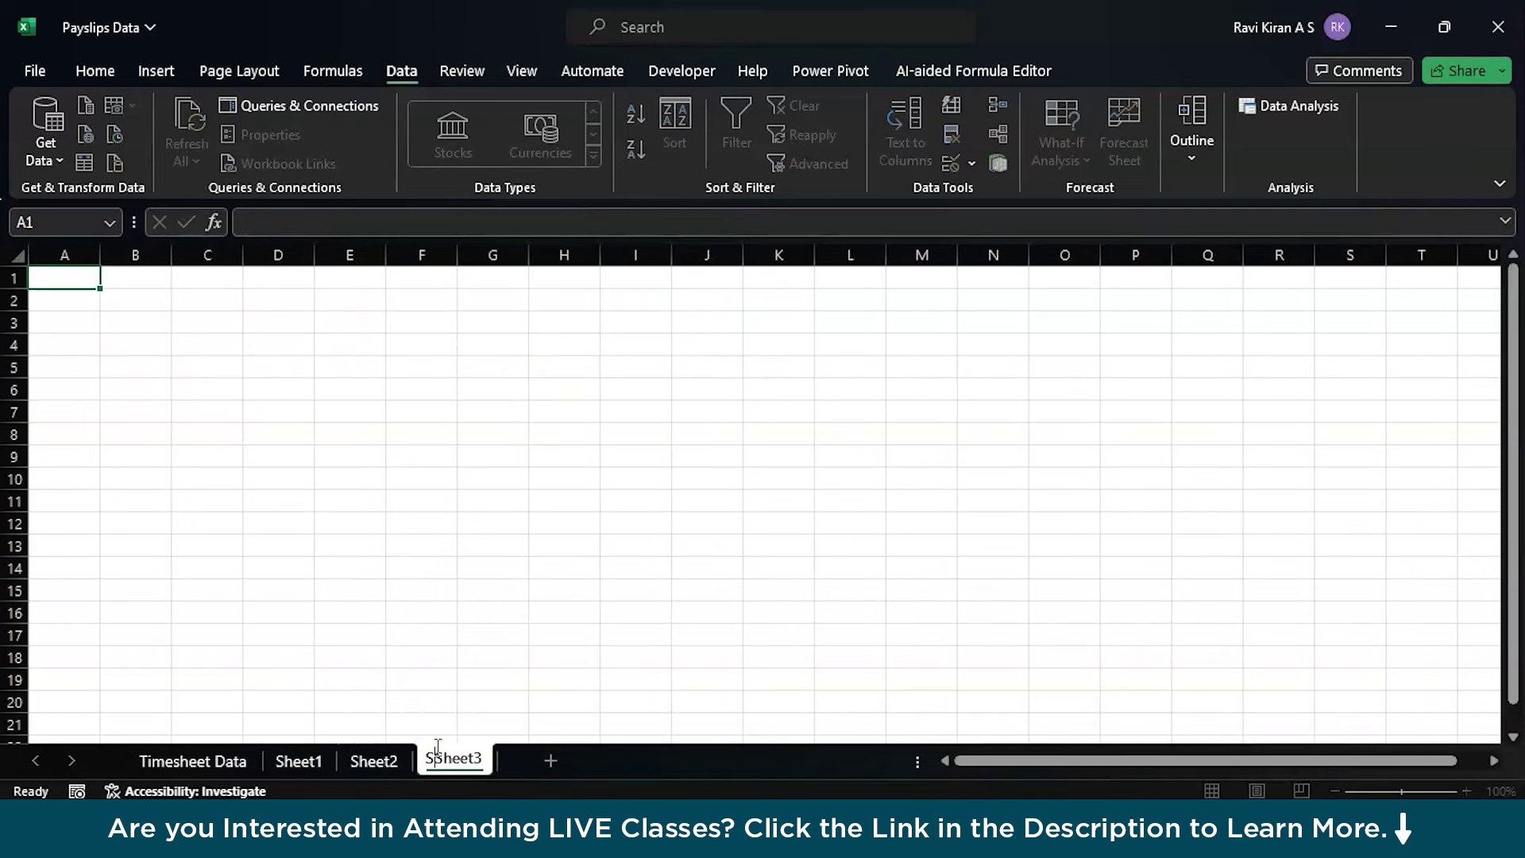
double_click(438, 746)
text(sorted and filtered employee li)
click(500, 683)
- Check the Person column in Timesheet Data and Sheet1, then return to the new list sheet
click(208, 761)
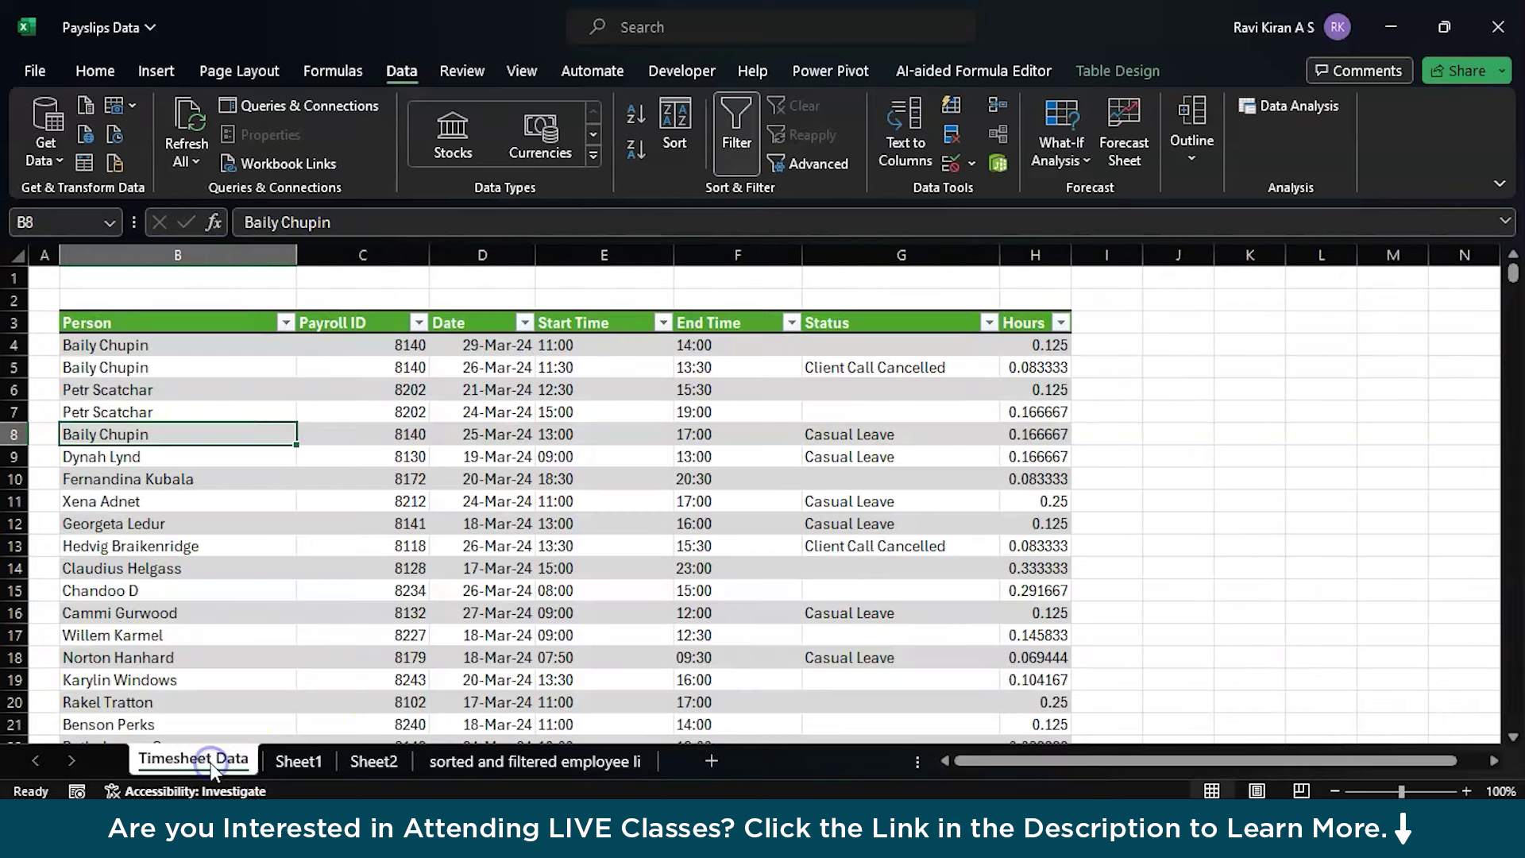
click(230, 352)
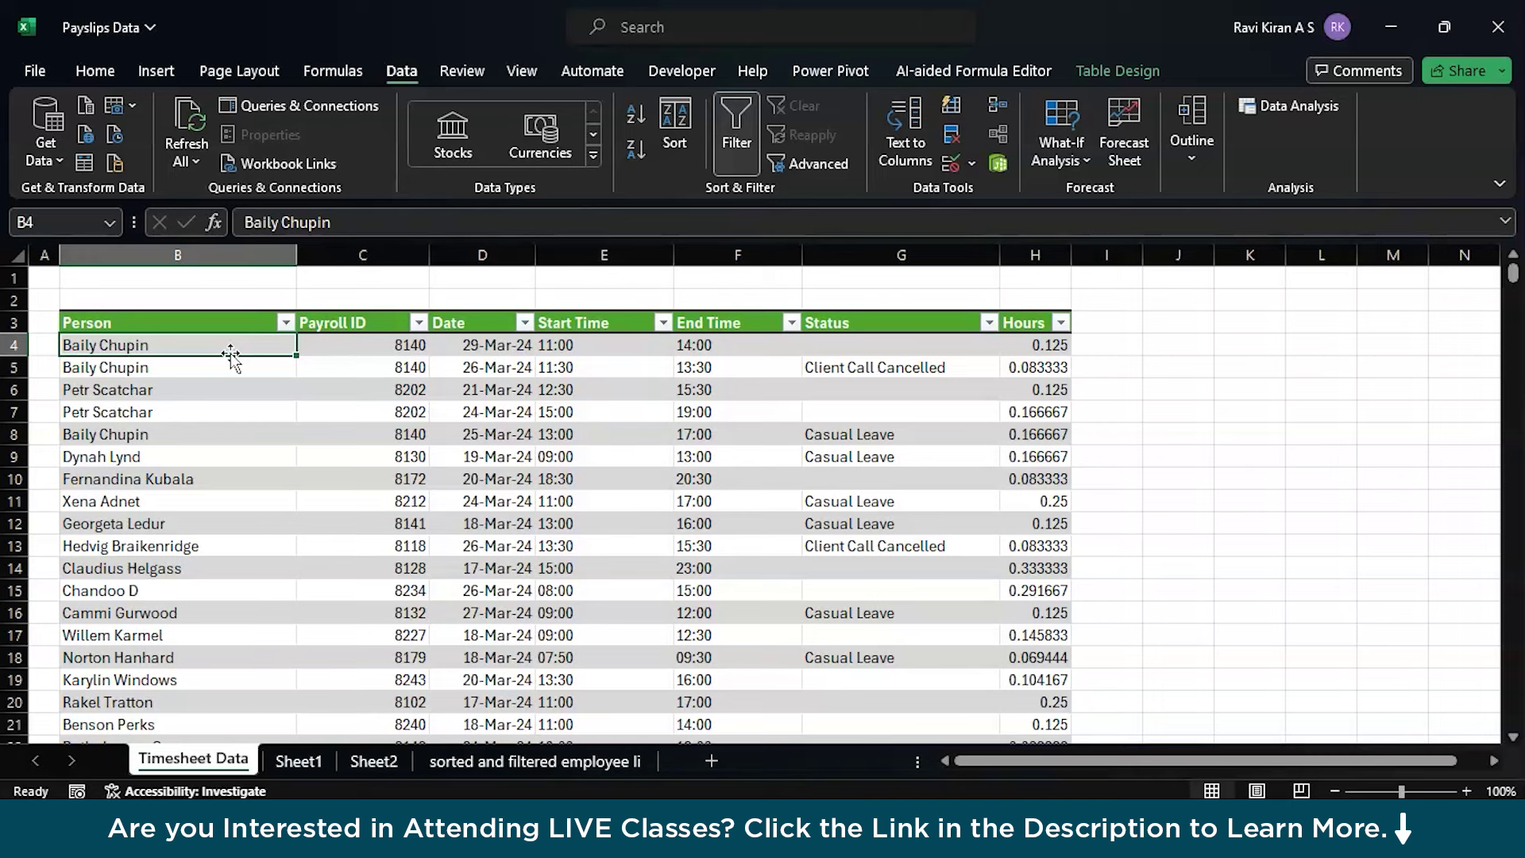
click(509, 763)
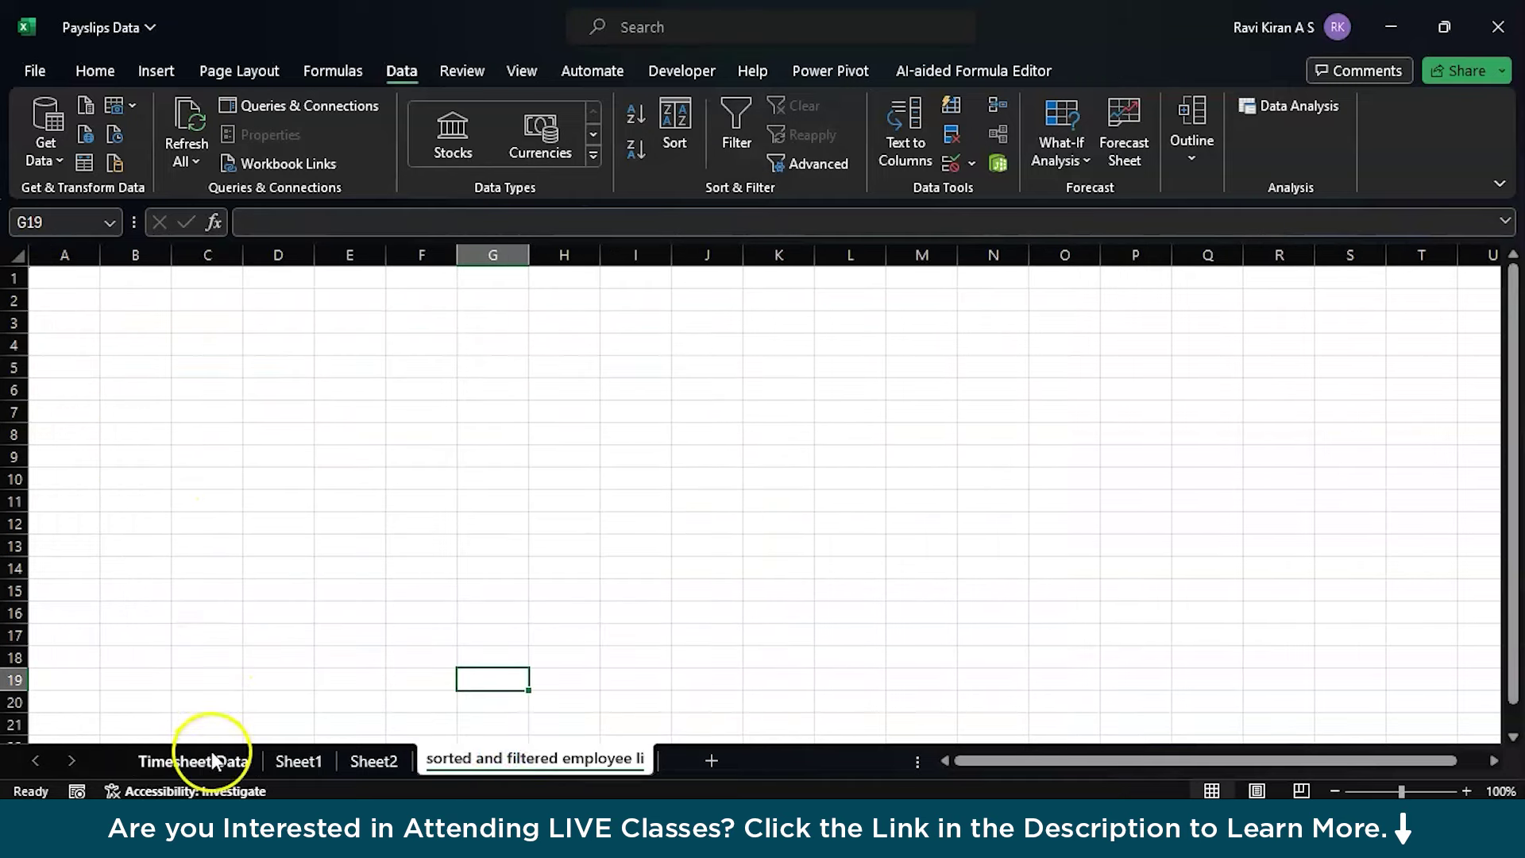
click(280, 763)
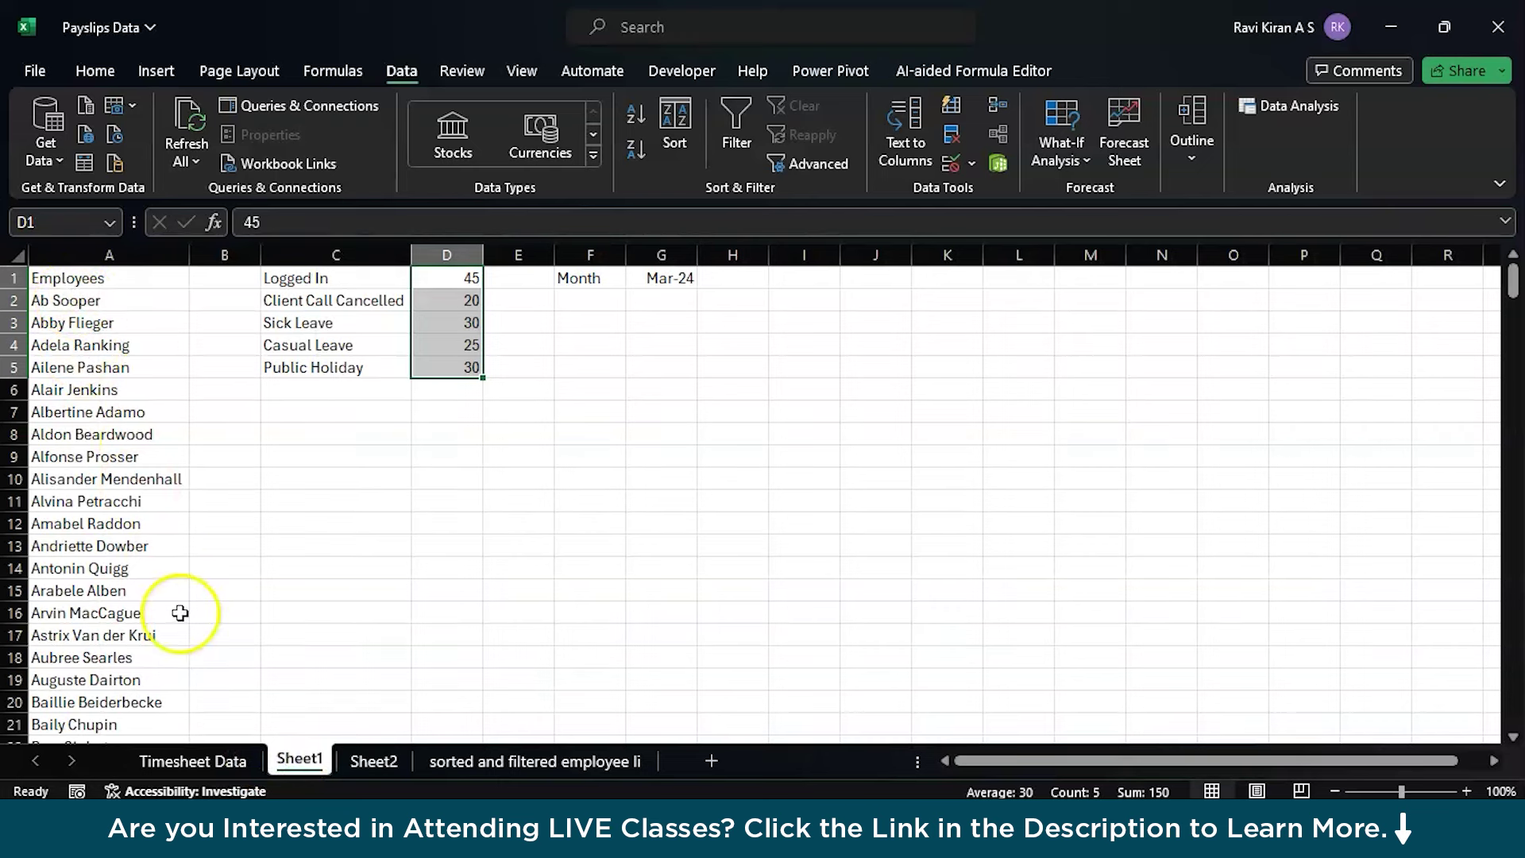
click(444, 764)
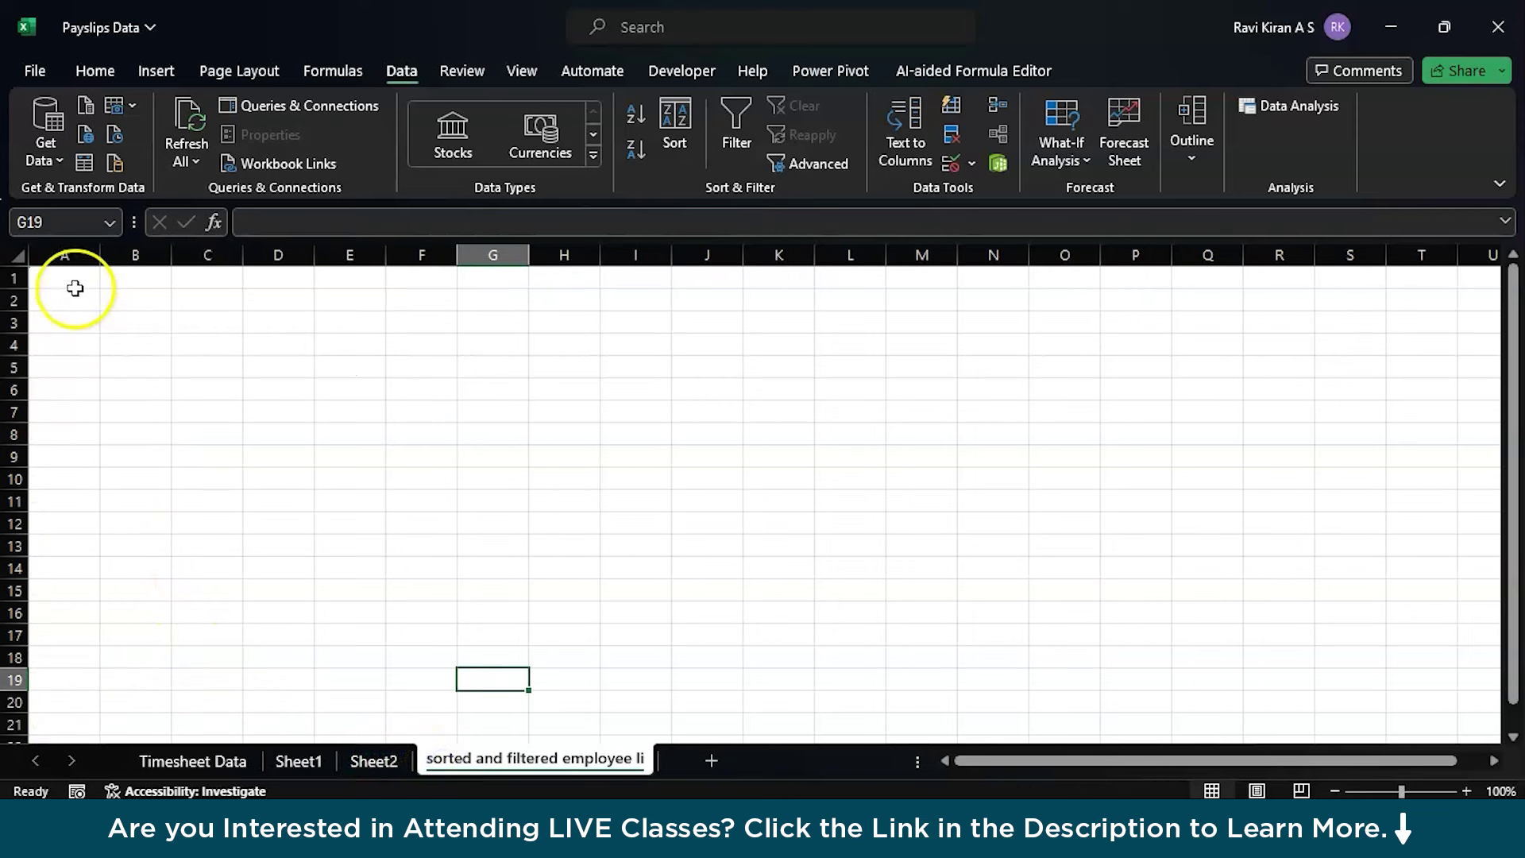
click(100, 253)
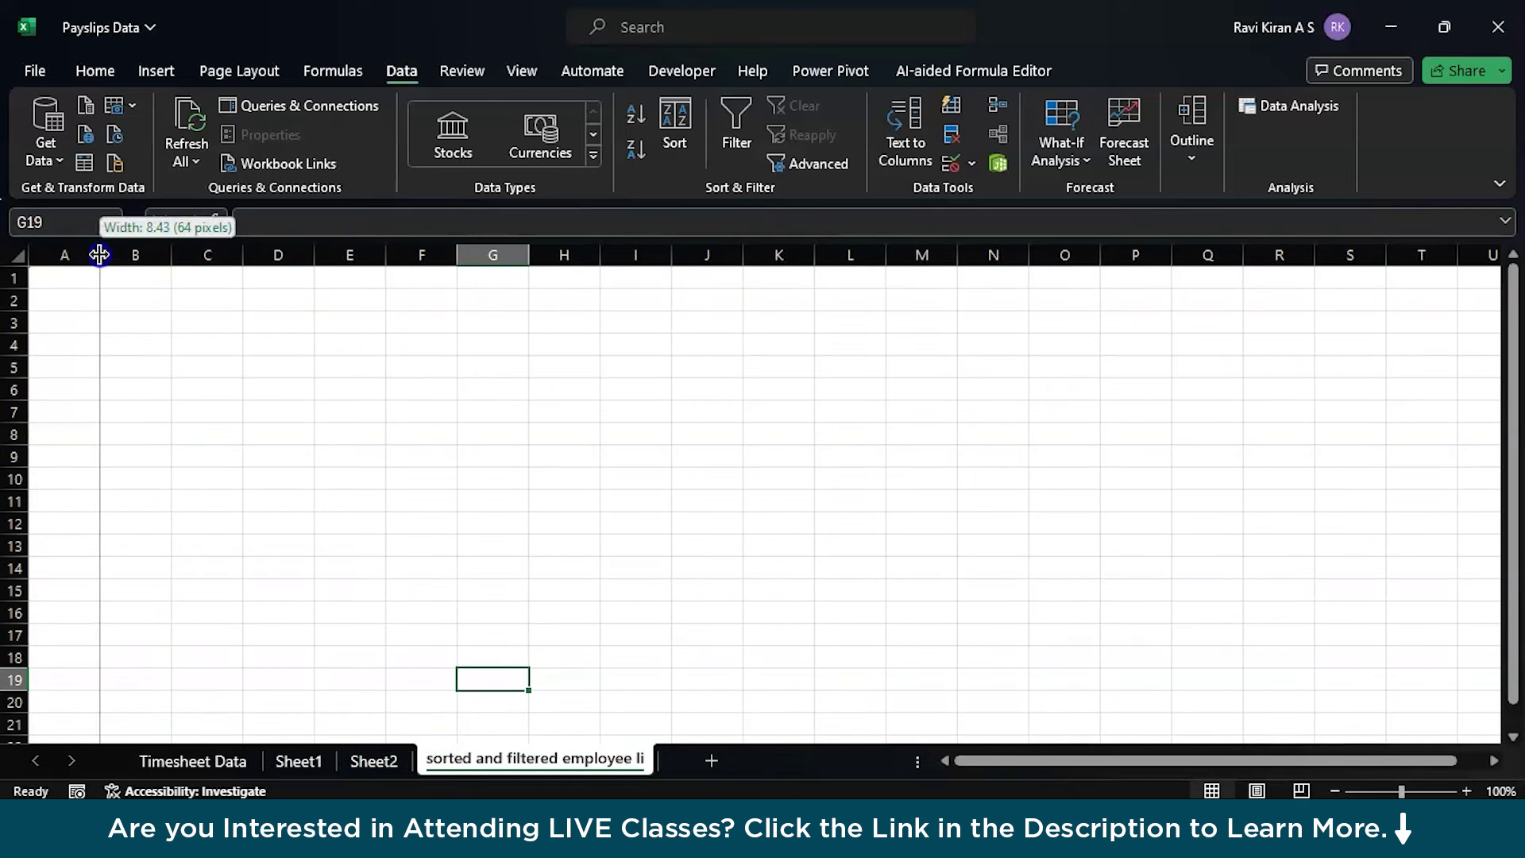
- Enter the heading 'Employee' in A1 of the list sheet
click(68, 282)
text(E,plo)
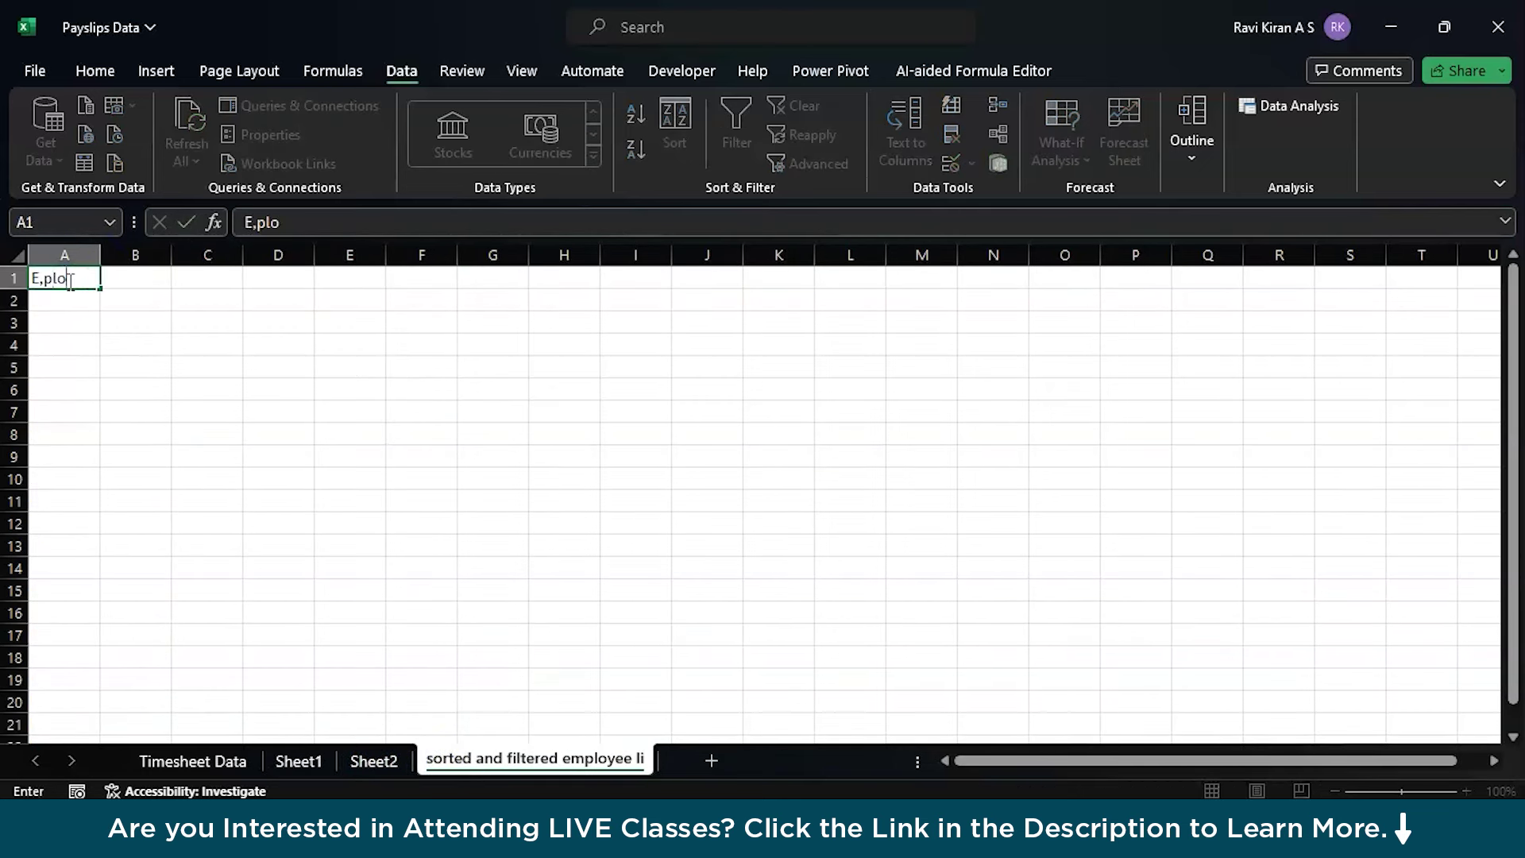
text(uee)
key(BackSpace)
key(BackSpace)
key(BackSpace)
key(BackSpace)
key(BackSpace)
key(BackSpace)
key(BackSpace)
text(mployee)
click(74, 306)
- Enter =SORT(UNIQUE(ts[Person])) in A2 to list each employee once alphabetically
text(=)
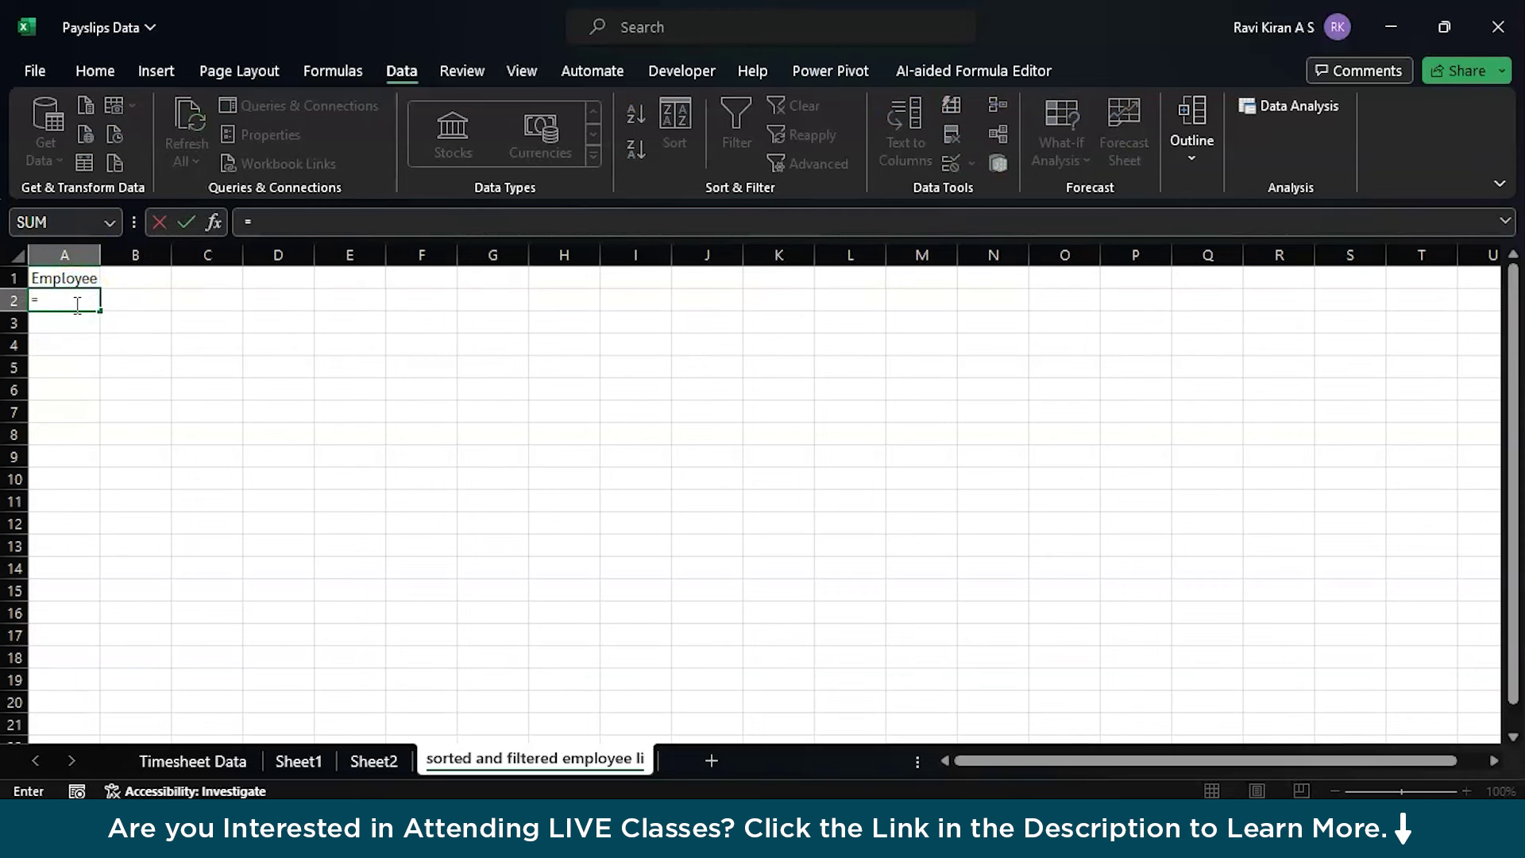
text(UN)
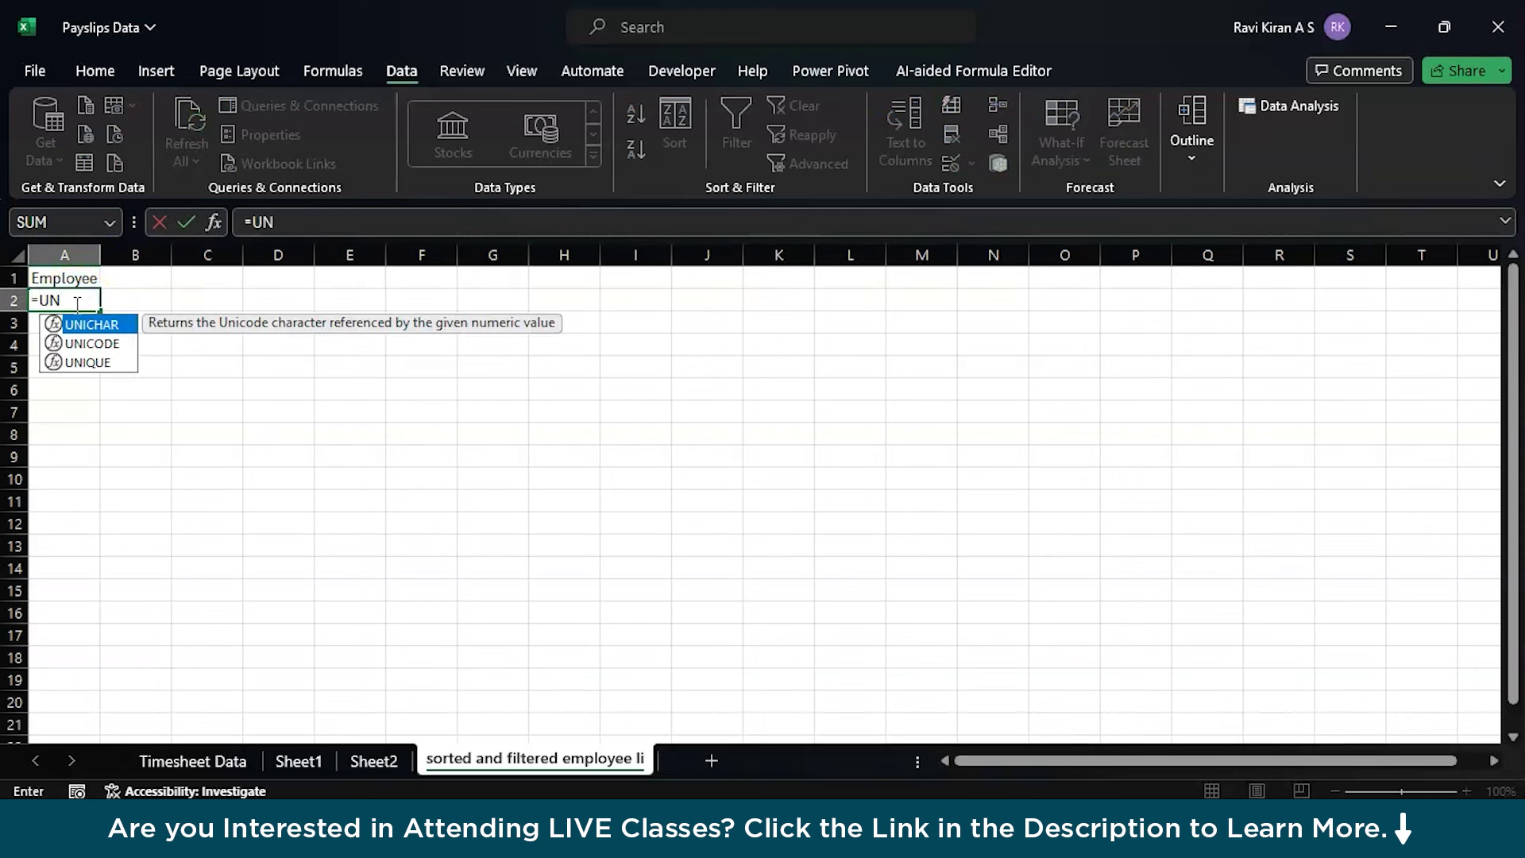
key(Down)
key(Down)
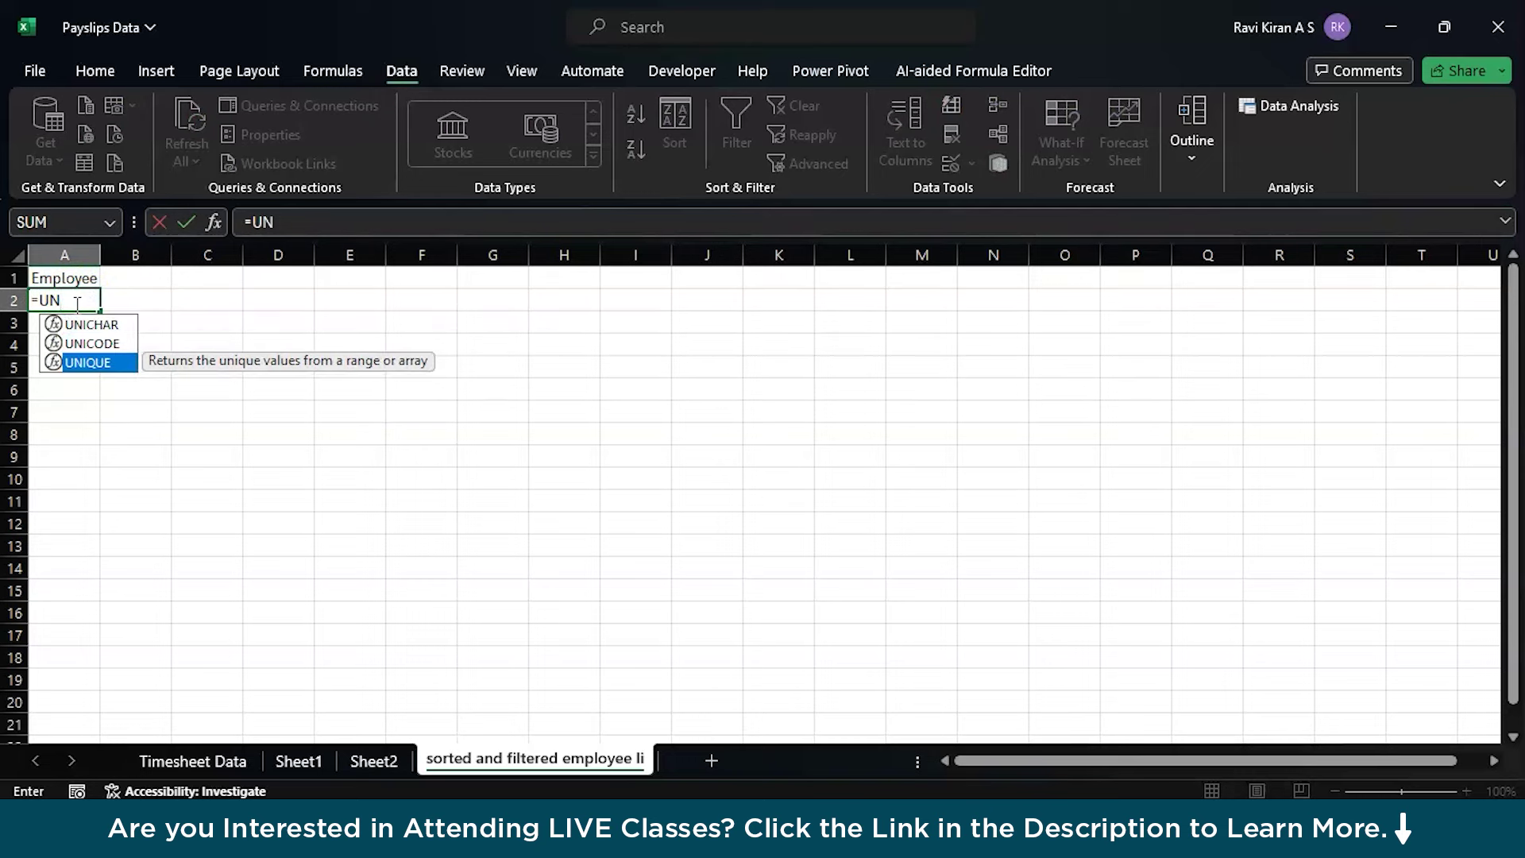
key(Tab)
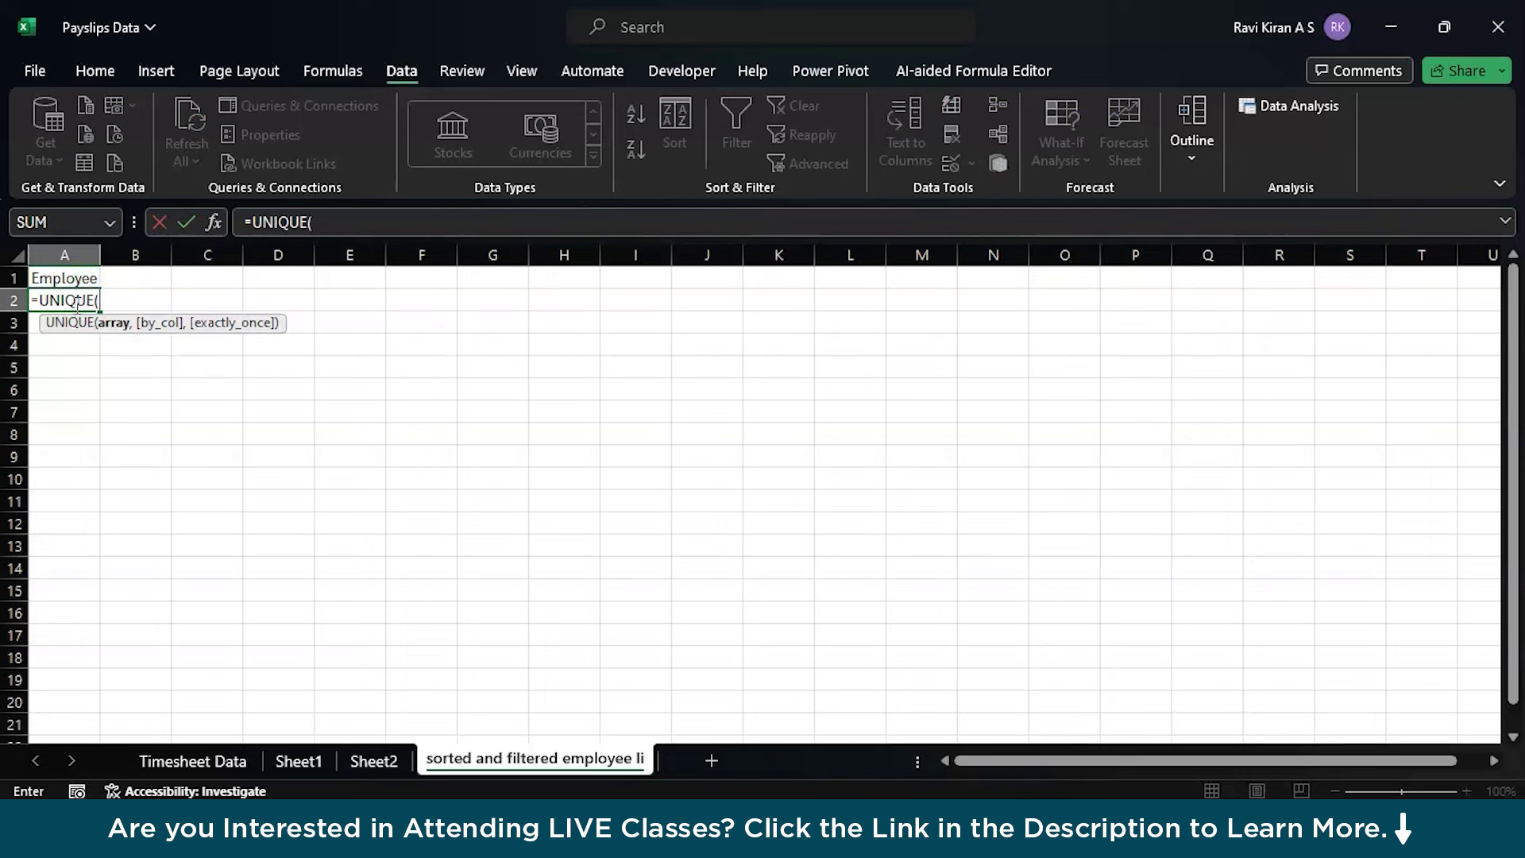
click(163, 755)
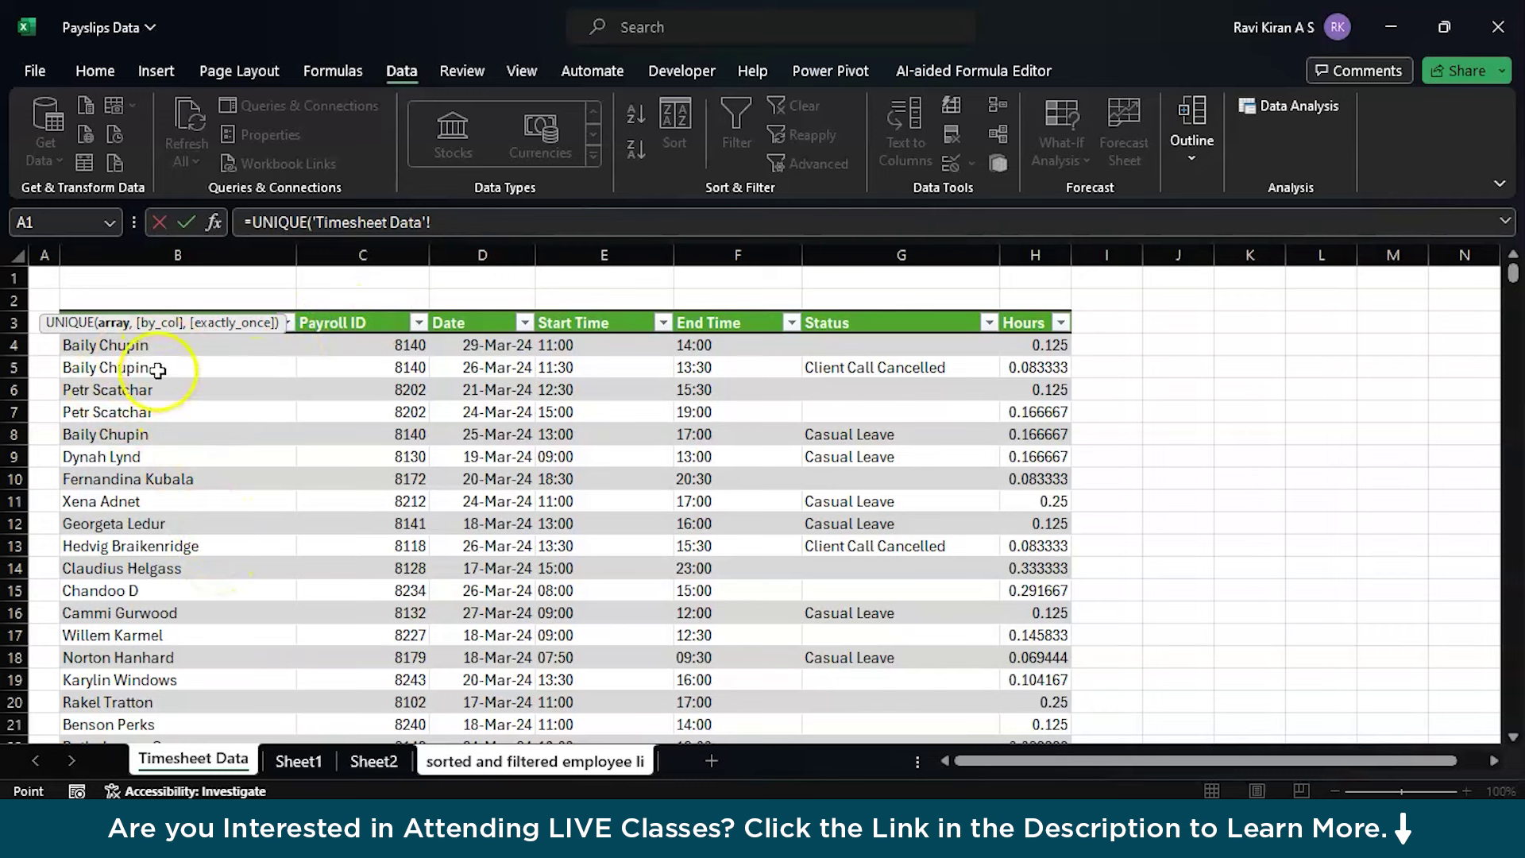
click(156, 309)
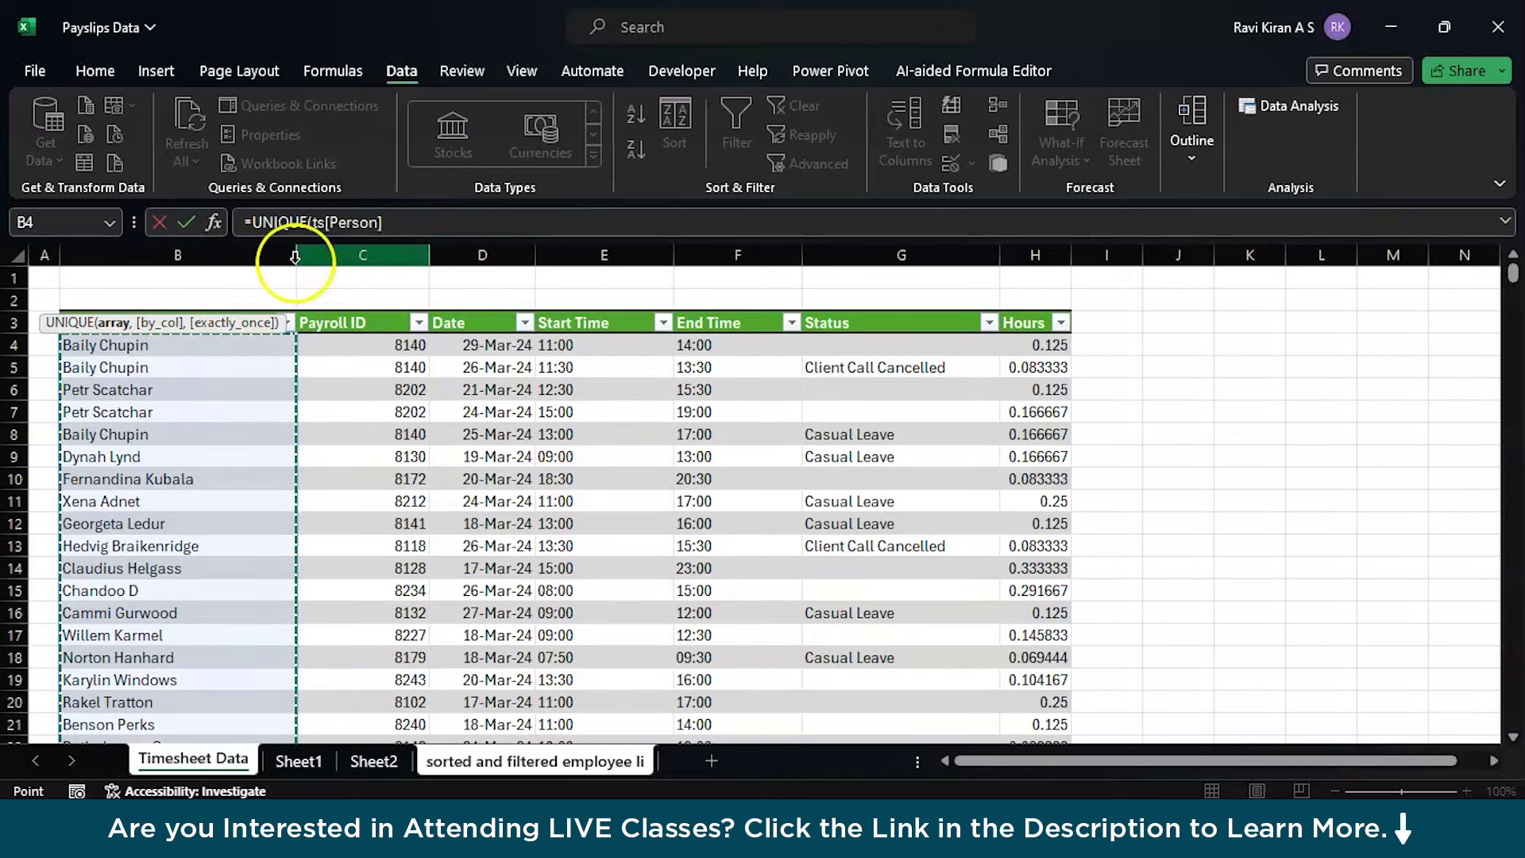
click(405, 215)
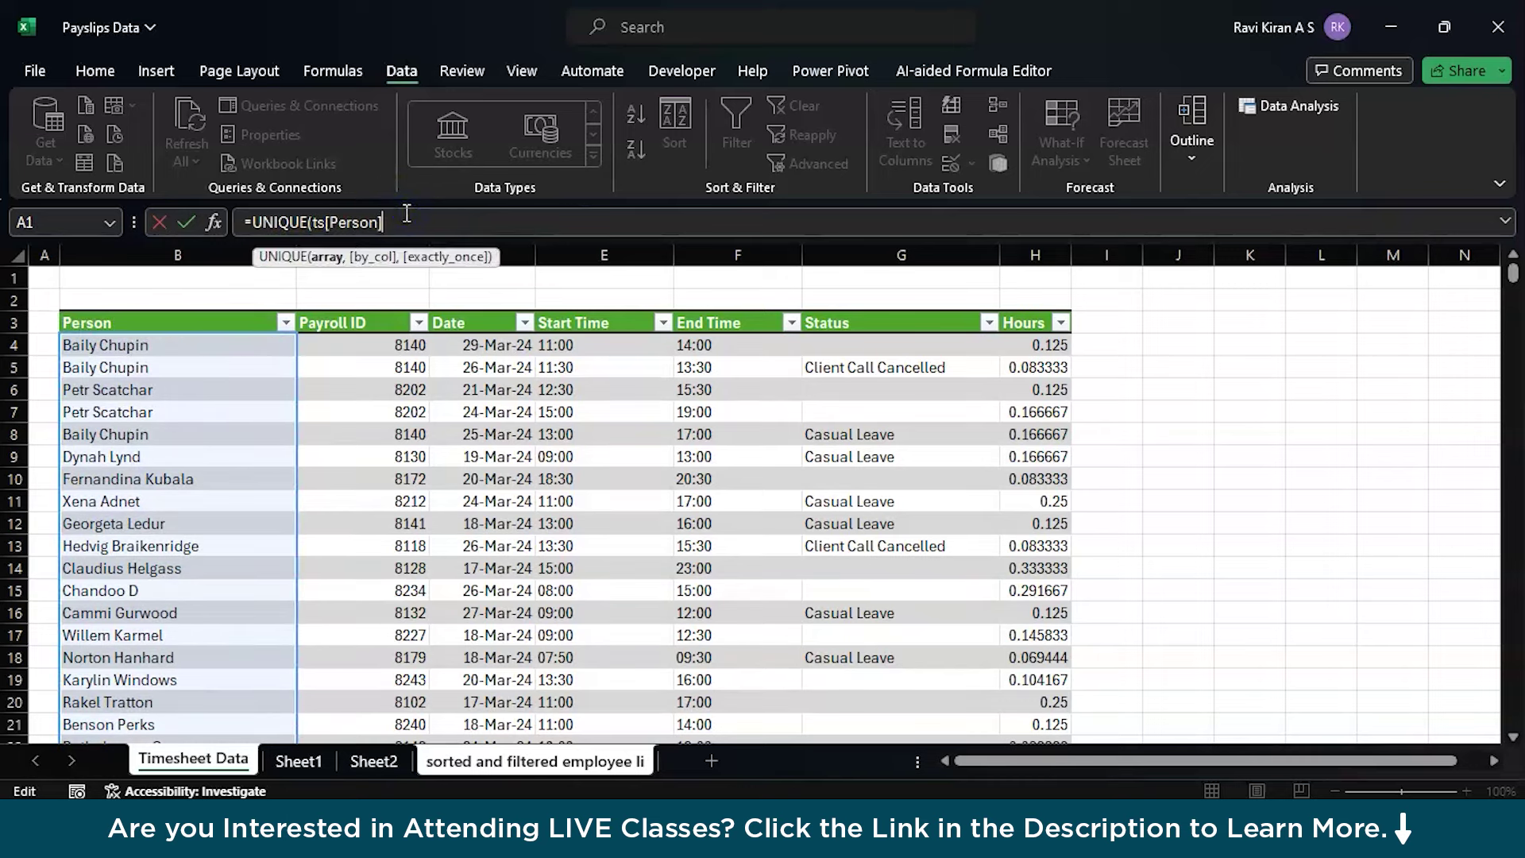
text())
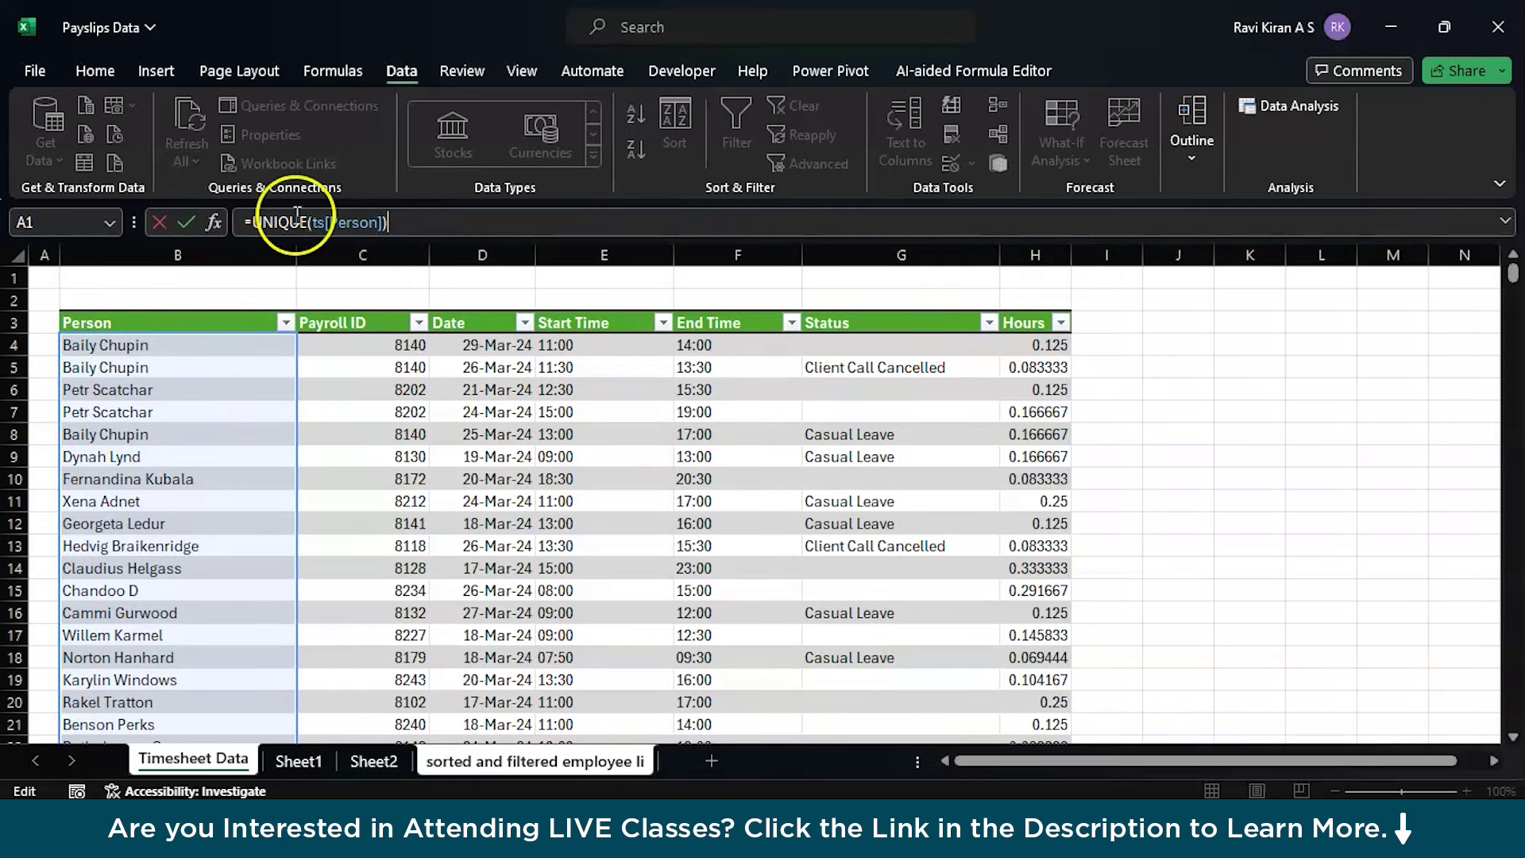
click(253, 219)
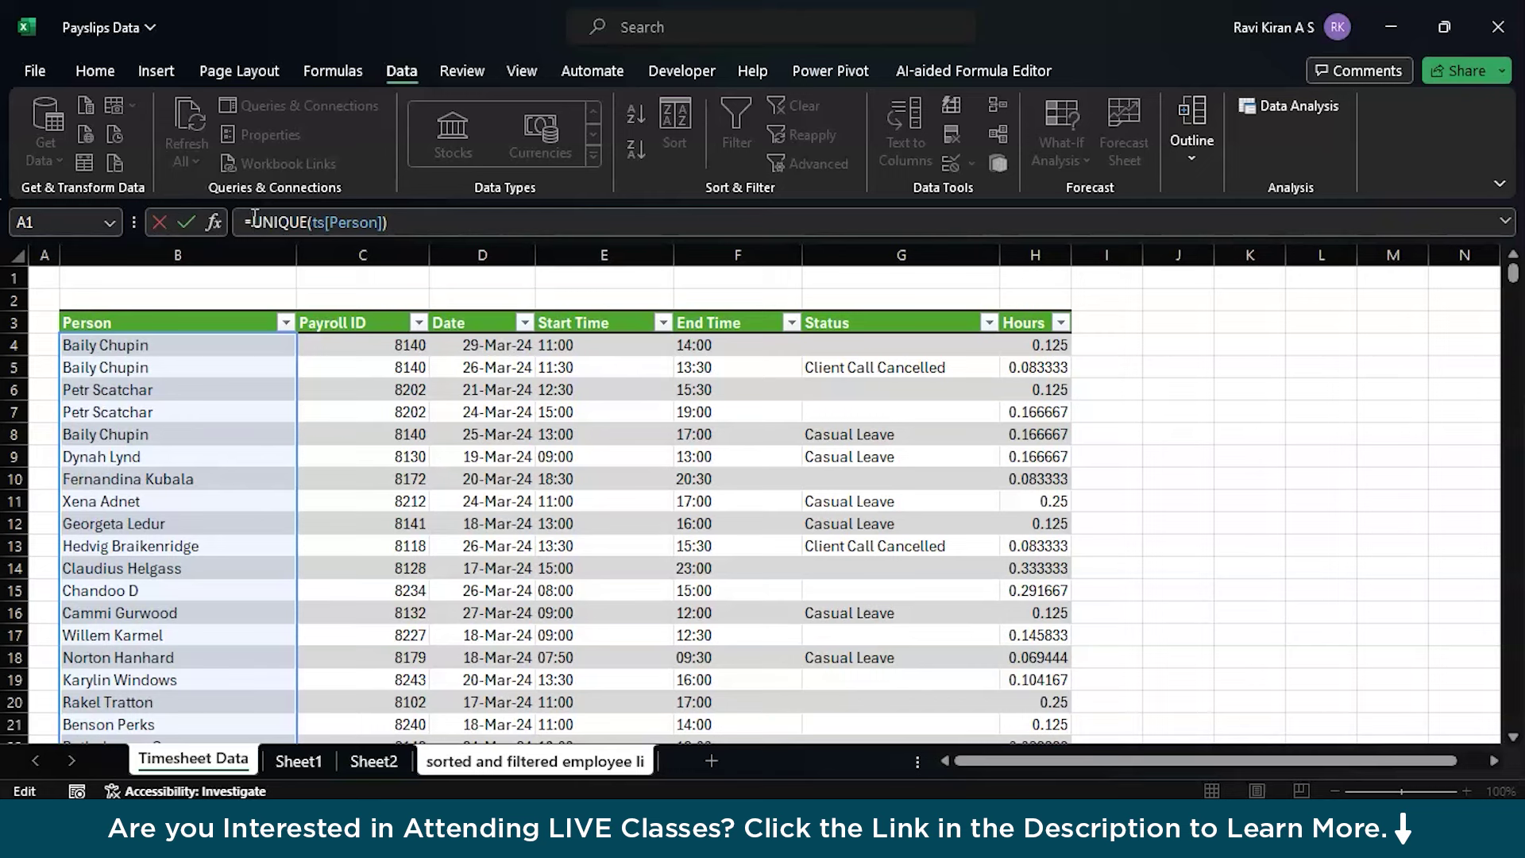
text(SORT)
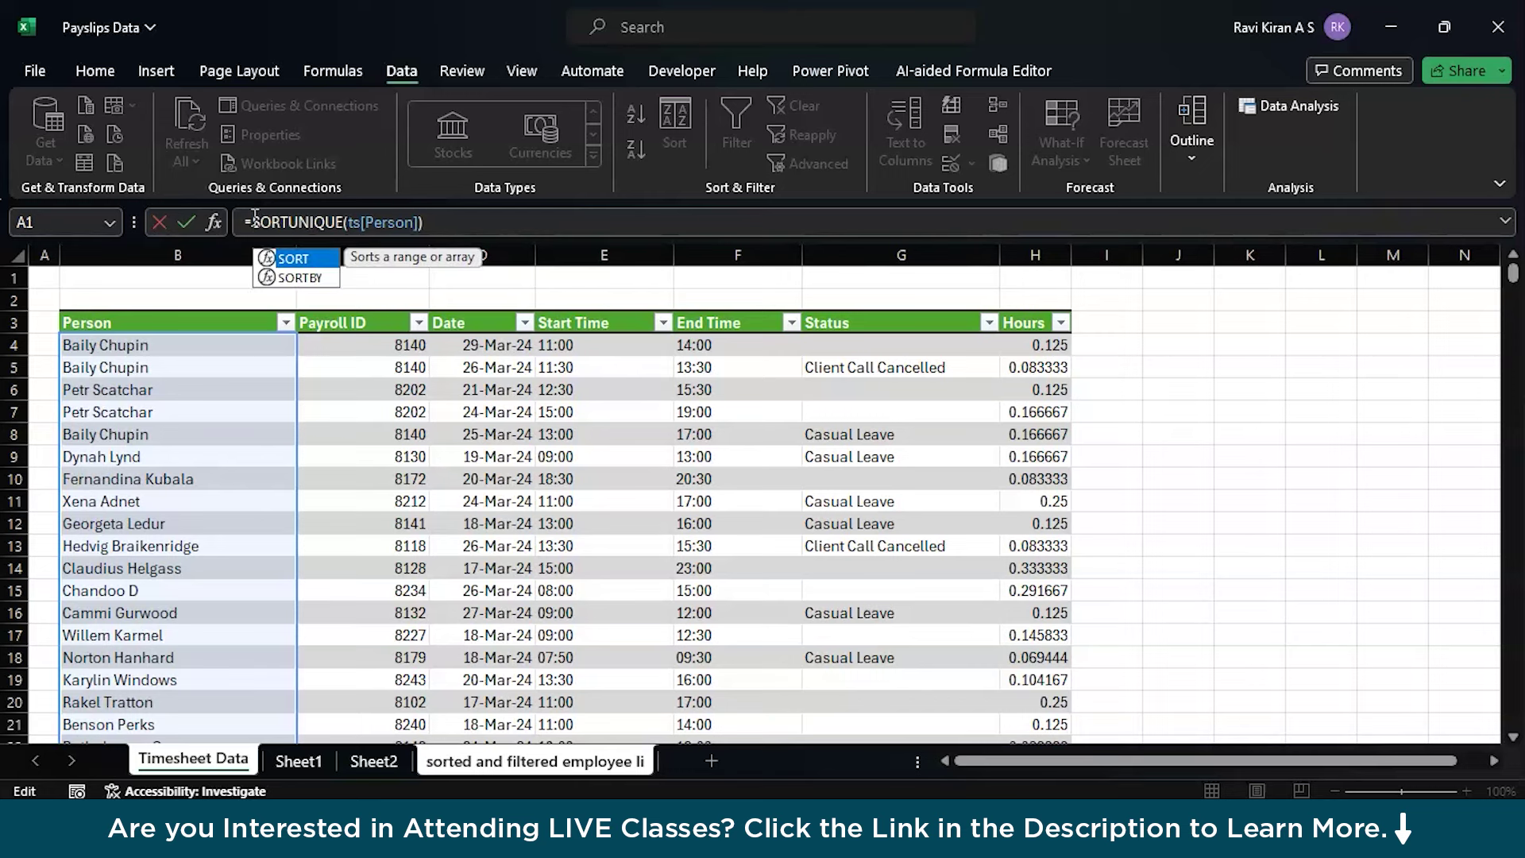
text(()
click(463, 223)
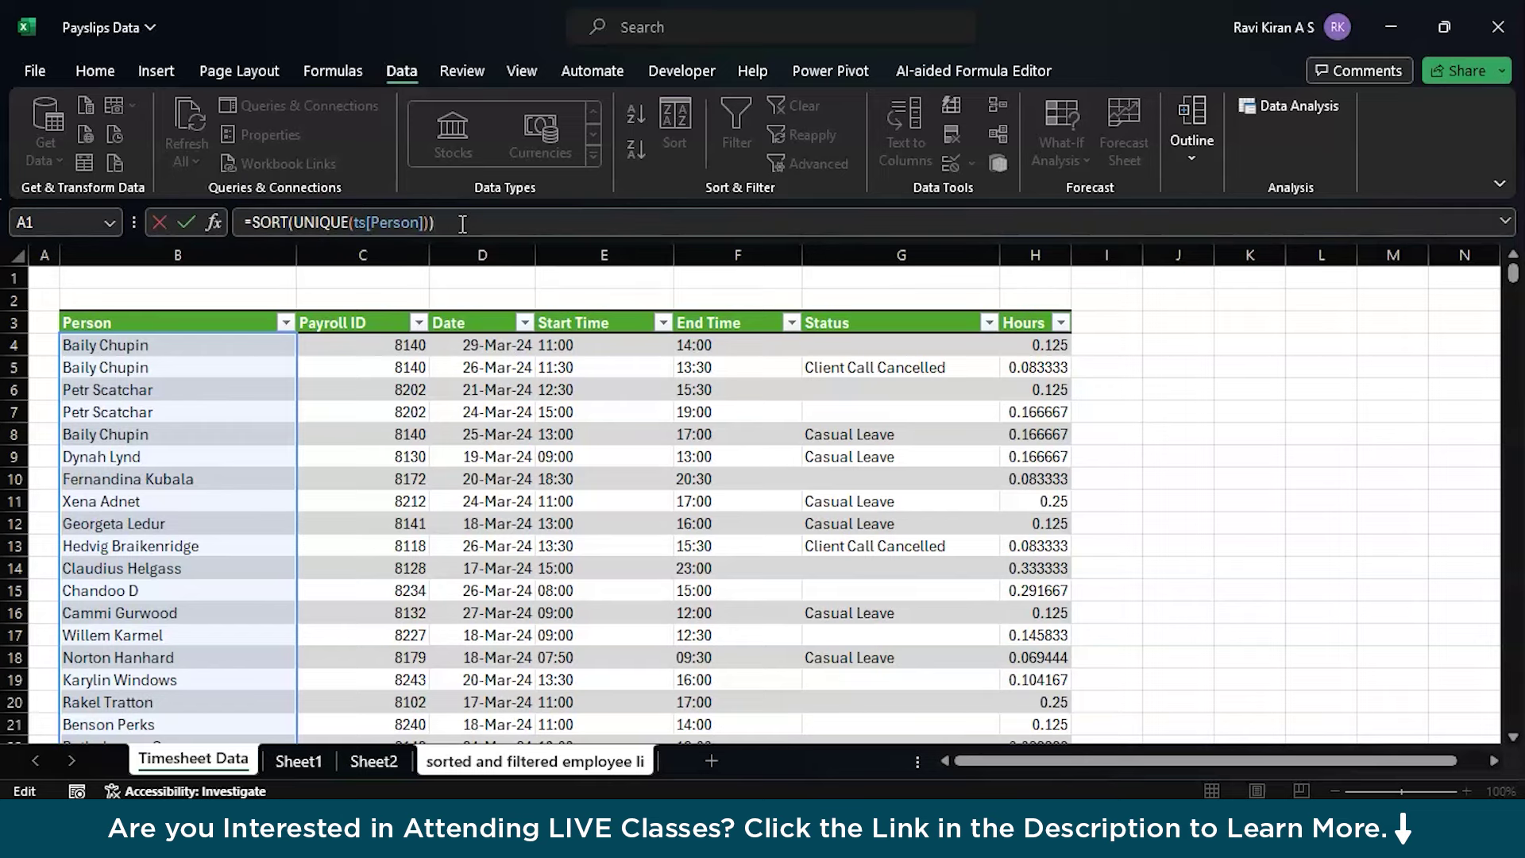
key(Return)
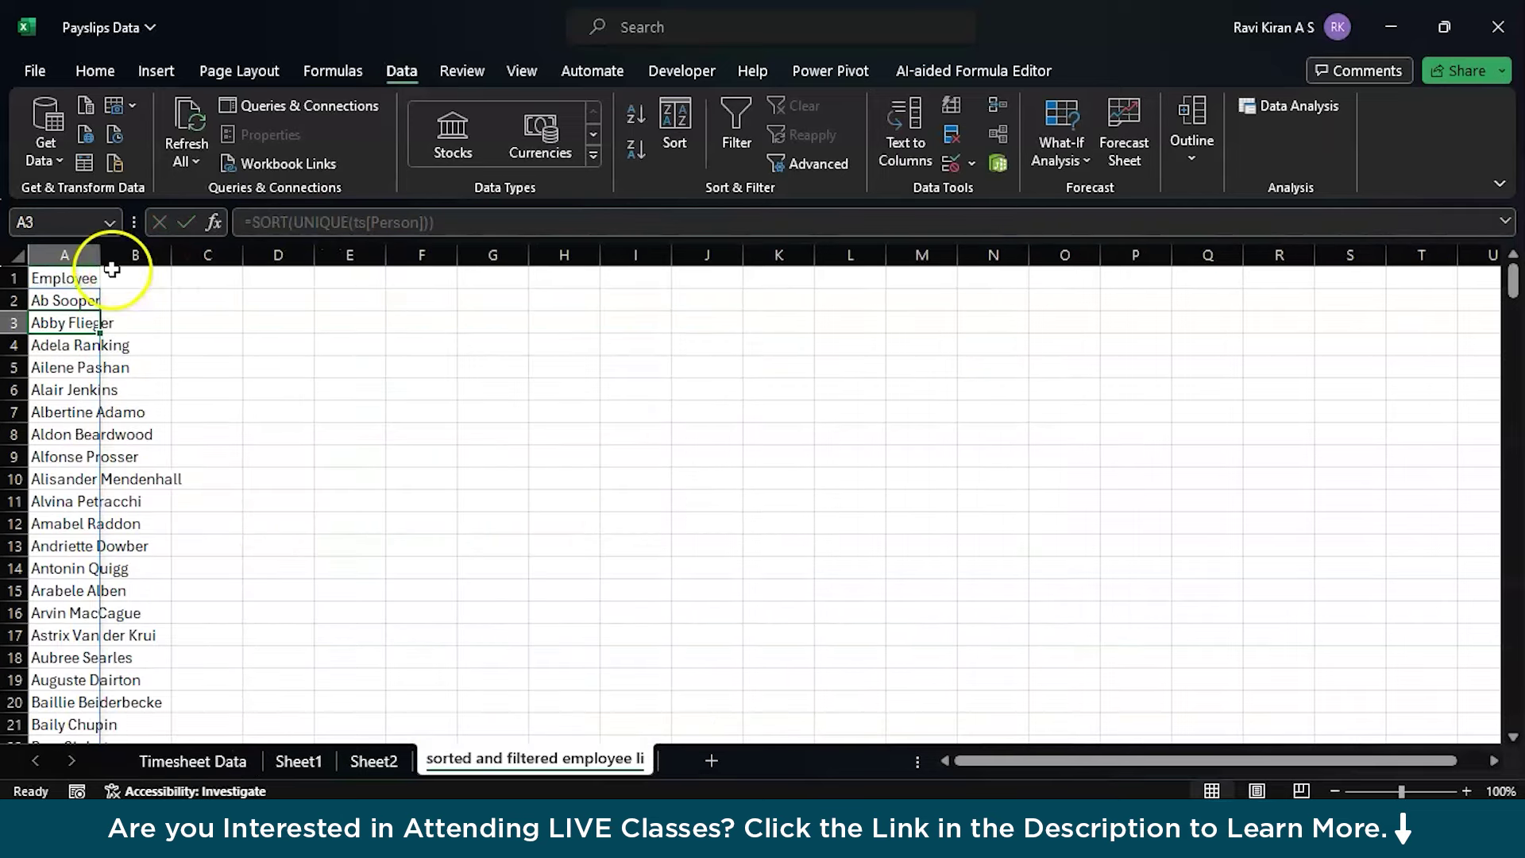
- Autofit column A to the longest name and save the workbook
double_click(100, 257)
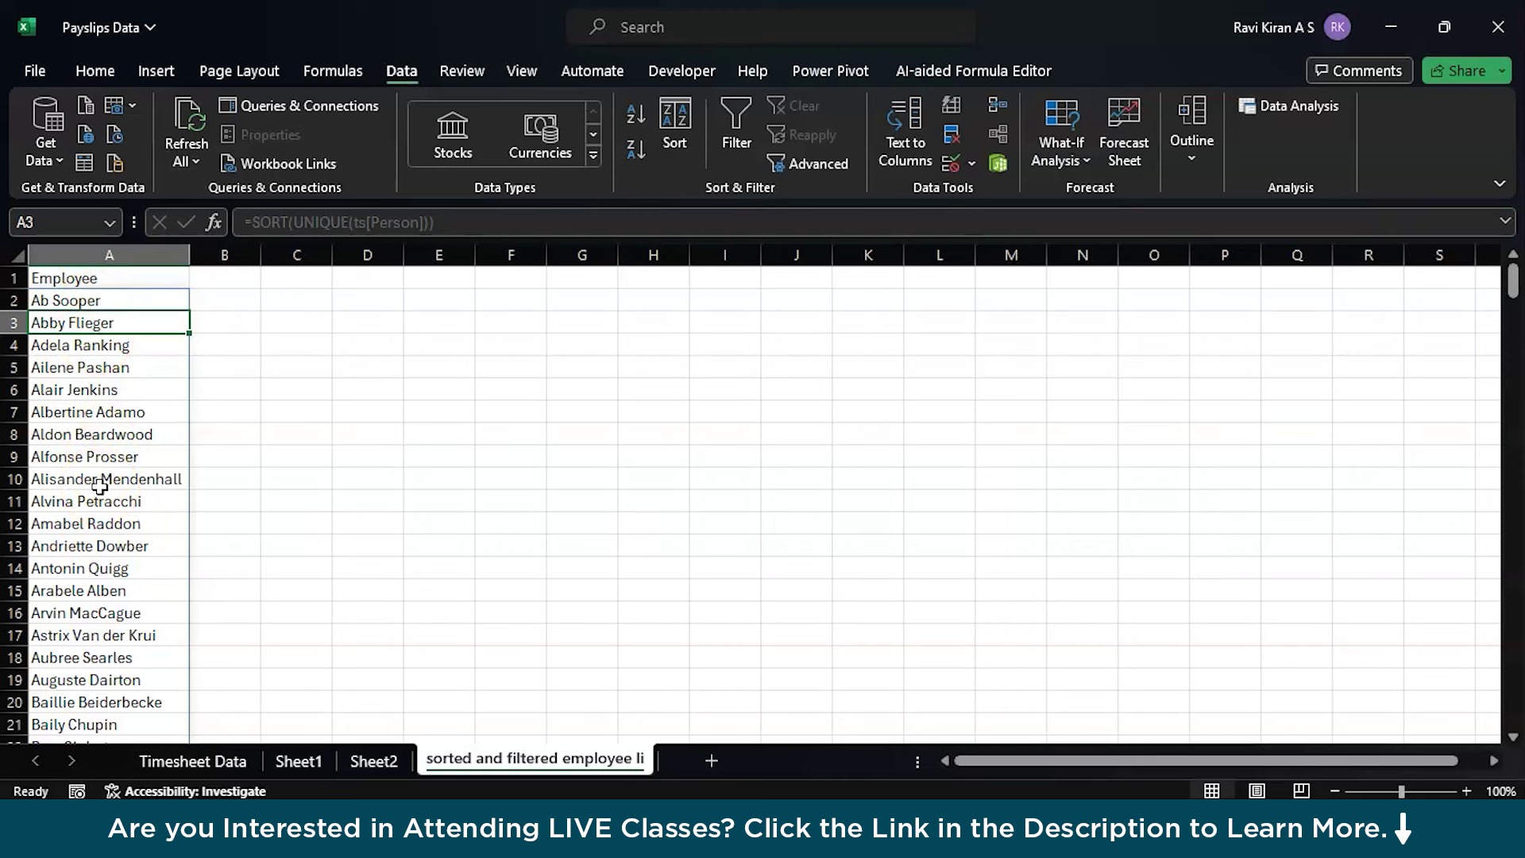
click(27, 72)
click(89, 371)
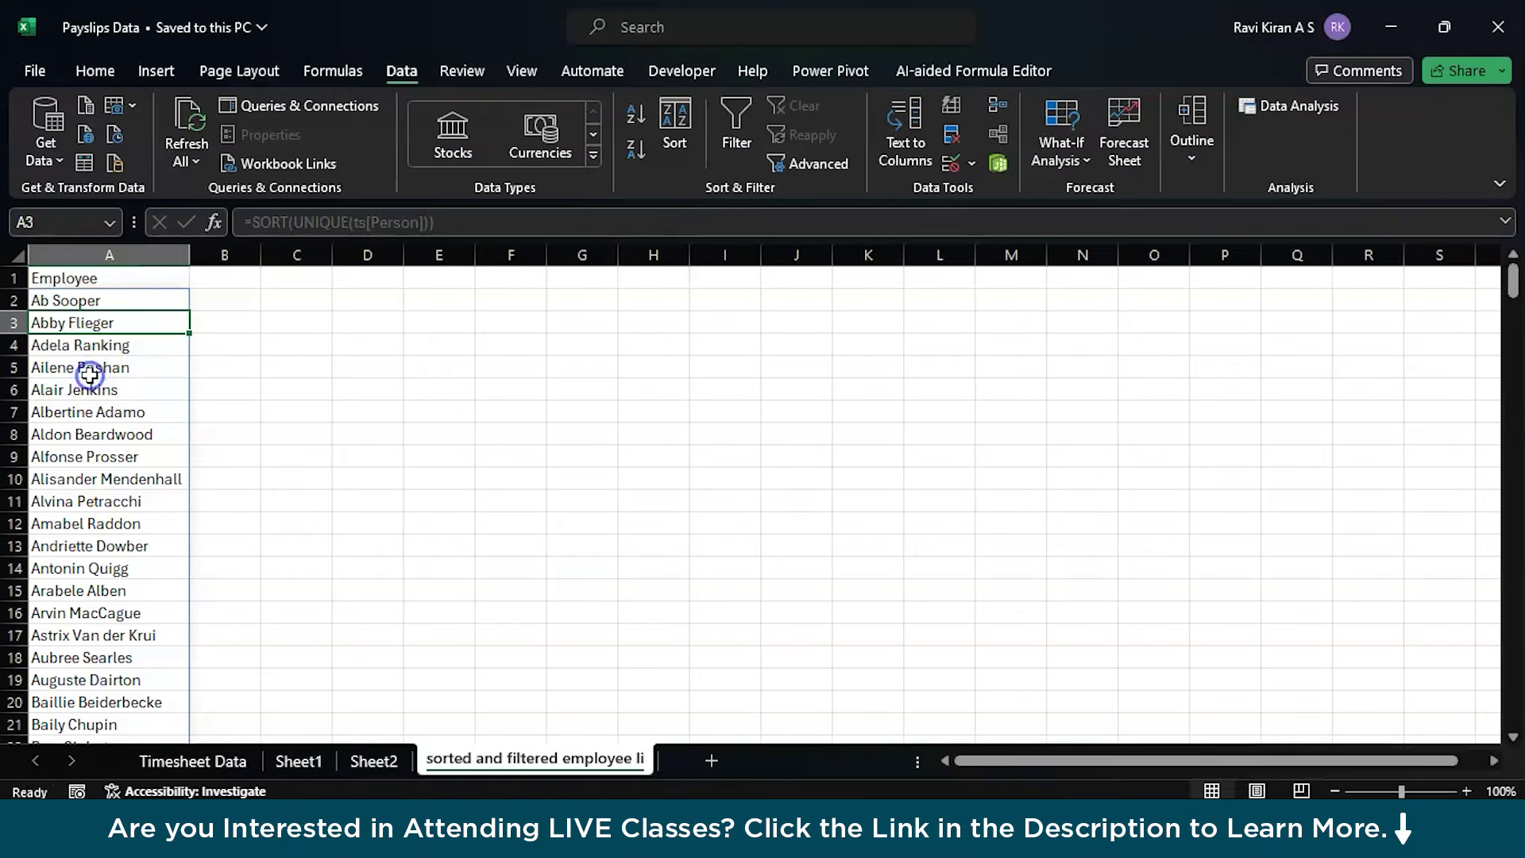
- Review the activity names on Sheet1, including Sick Leave, Casual Leave and Public Holiday
click(301, 761)
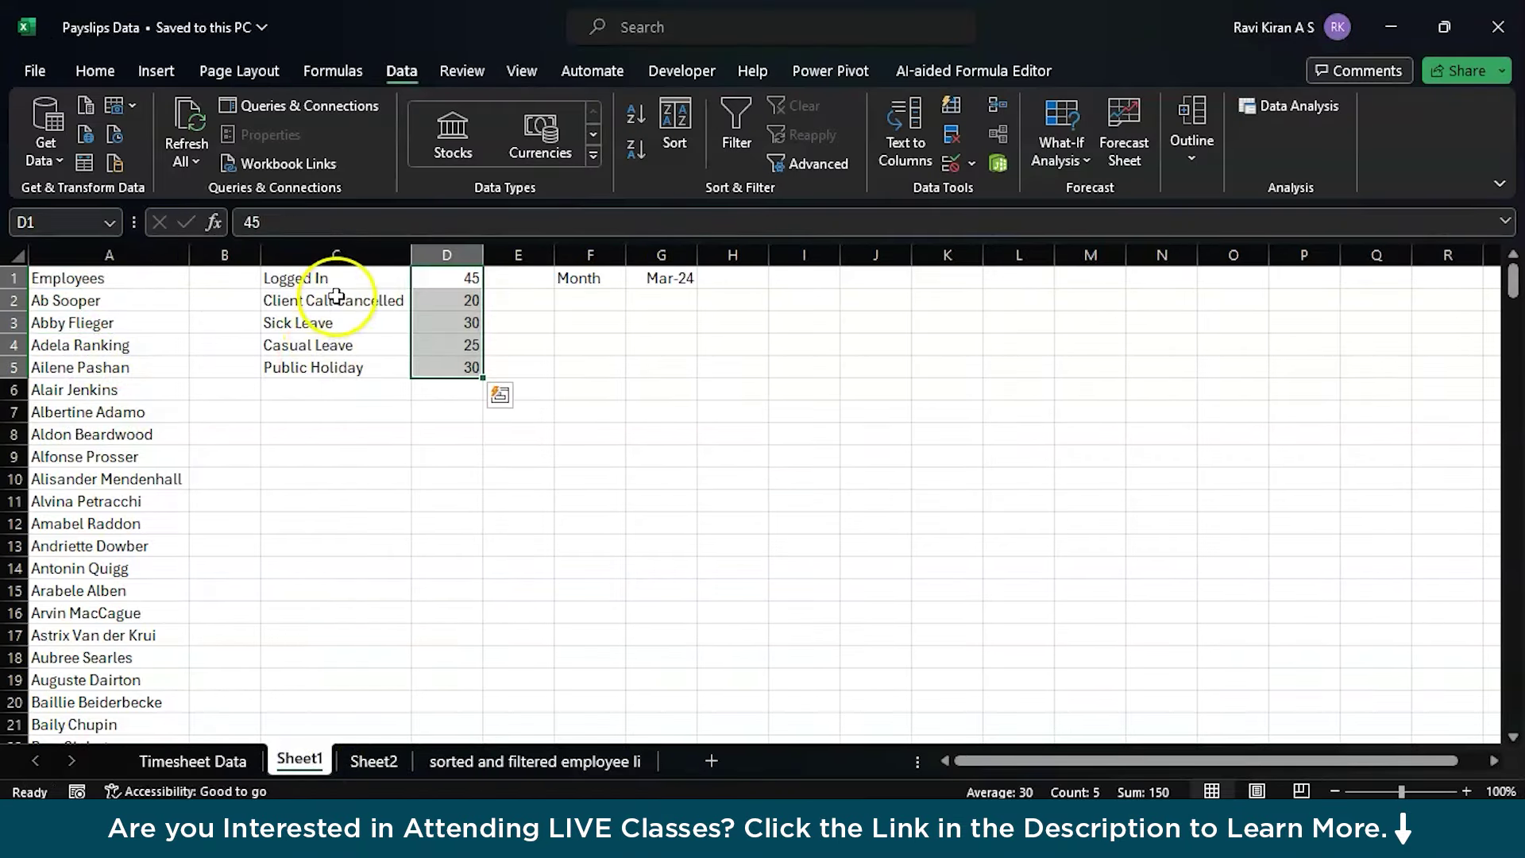
drag(344, 282, 351, 361)
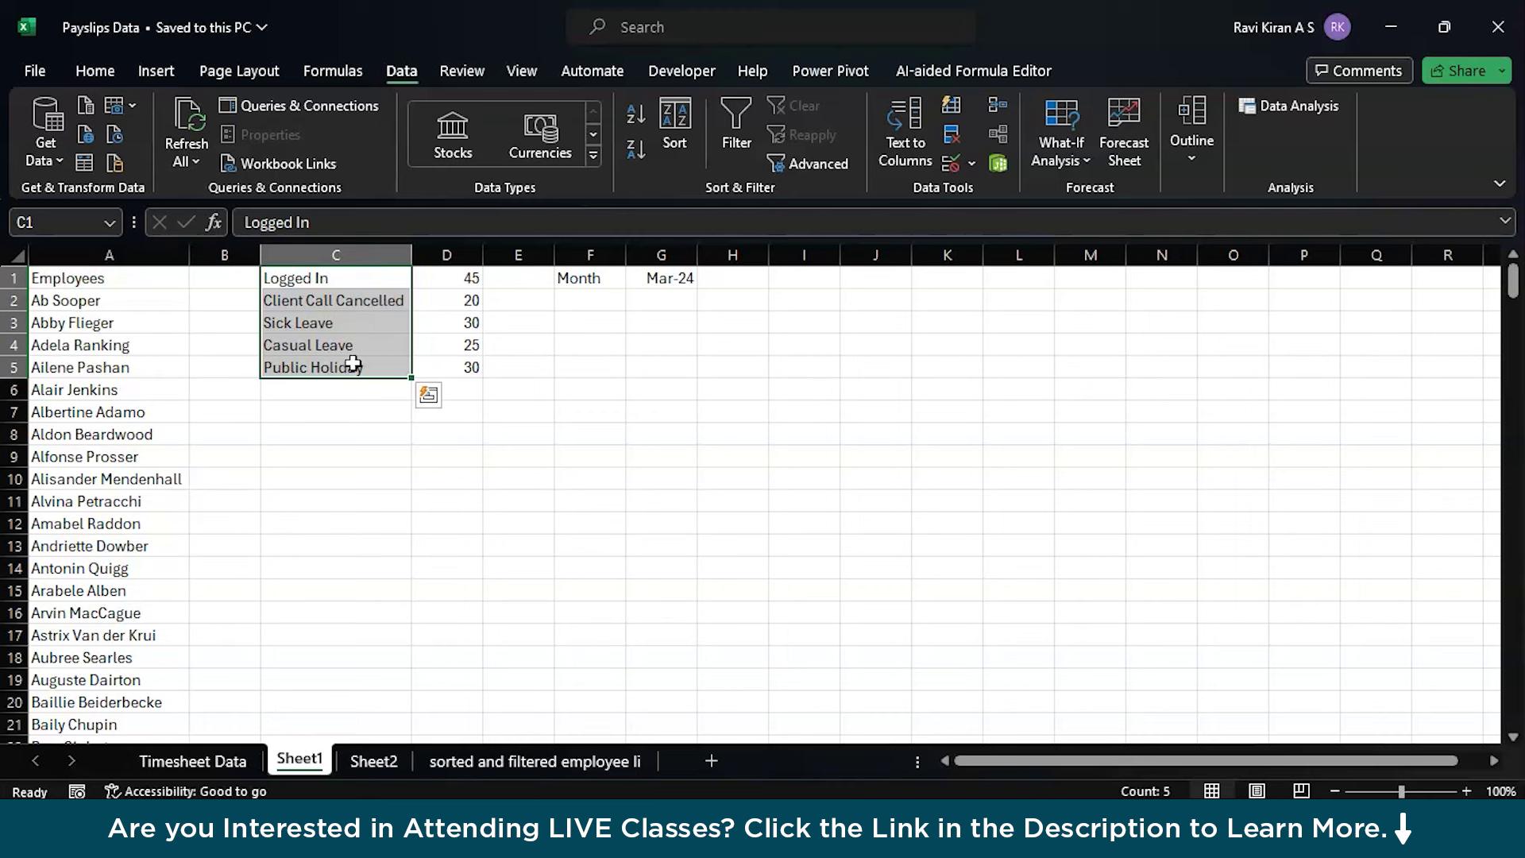
click(371, 319)
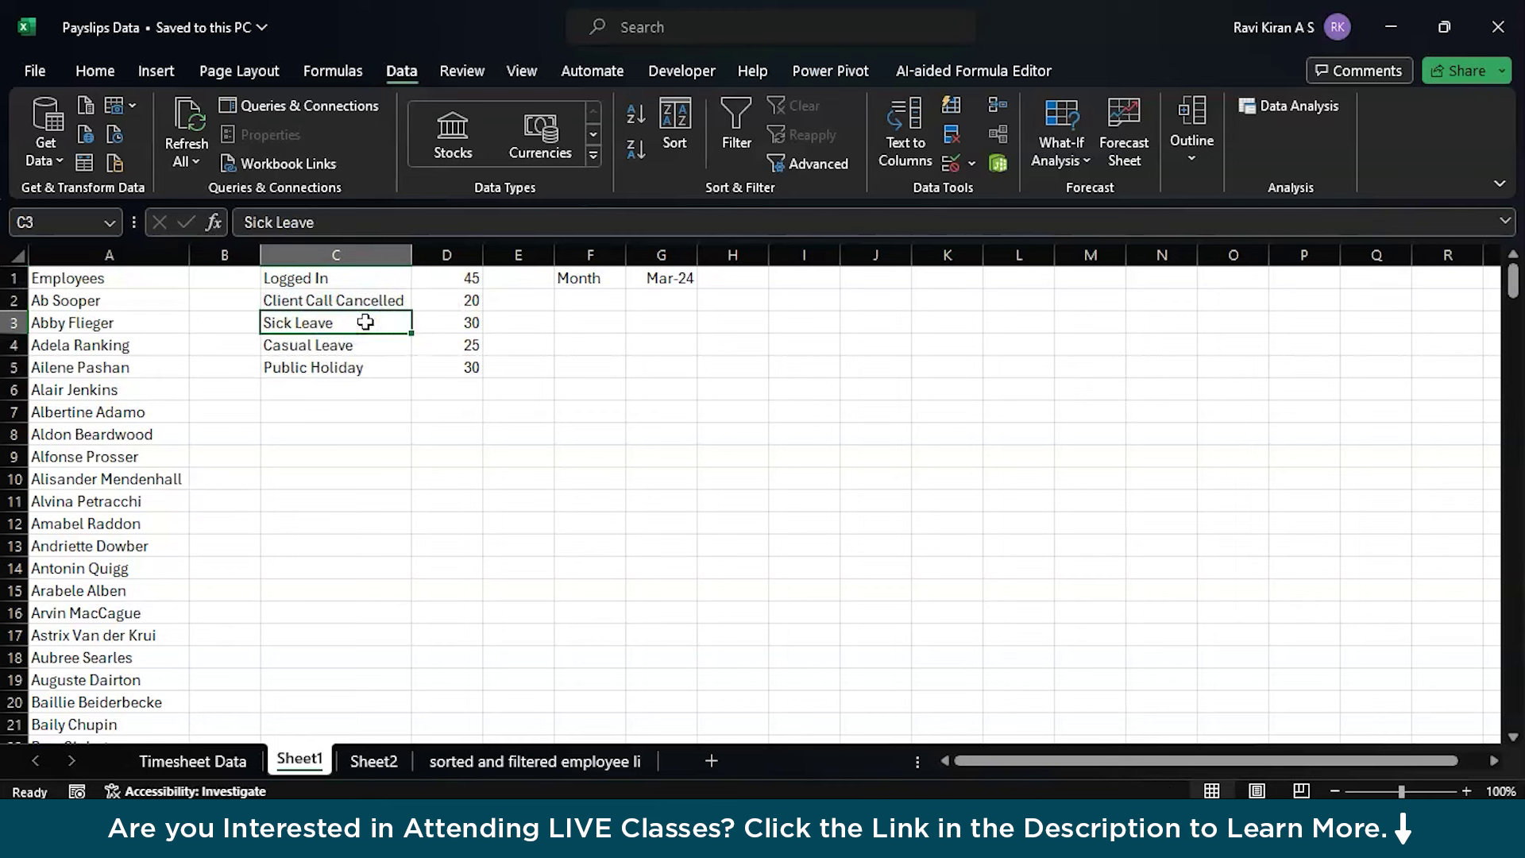
click(358, 341)
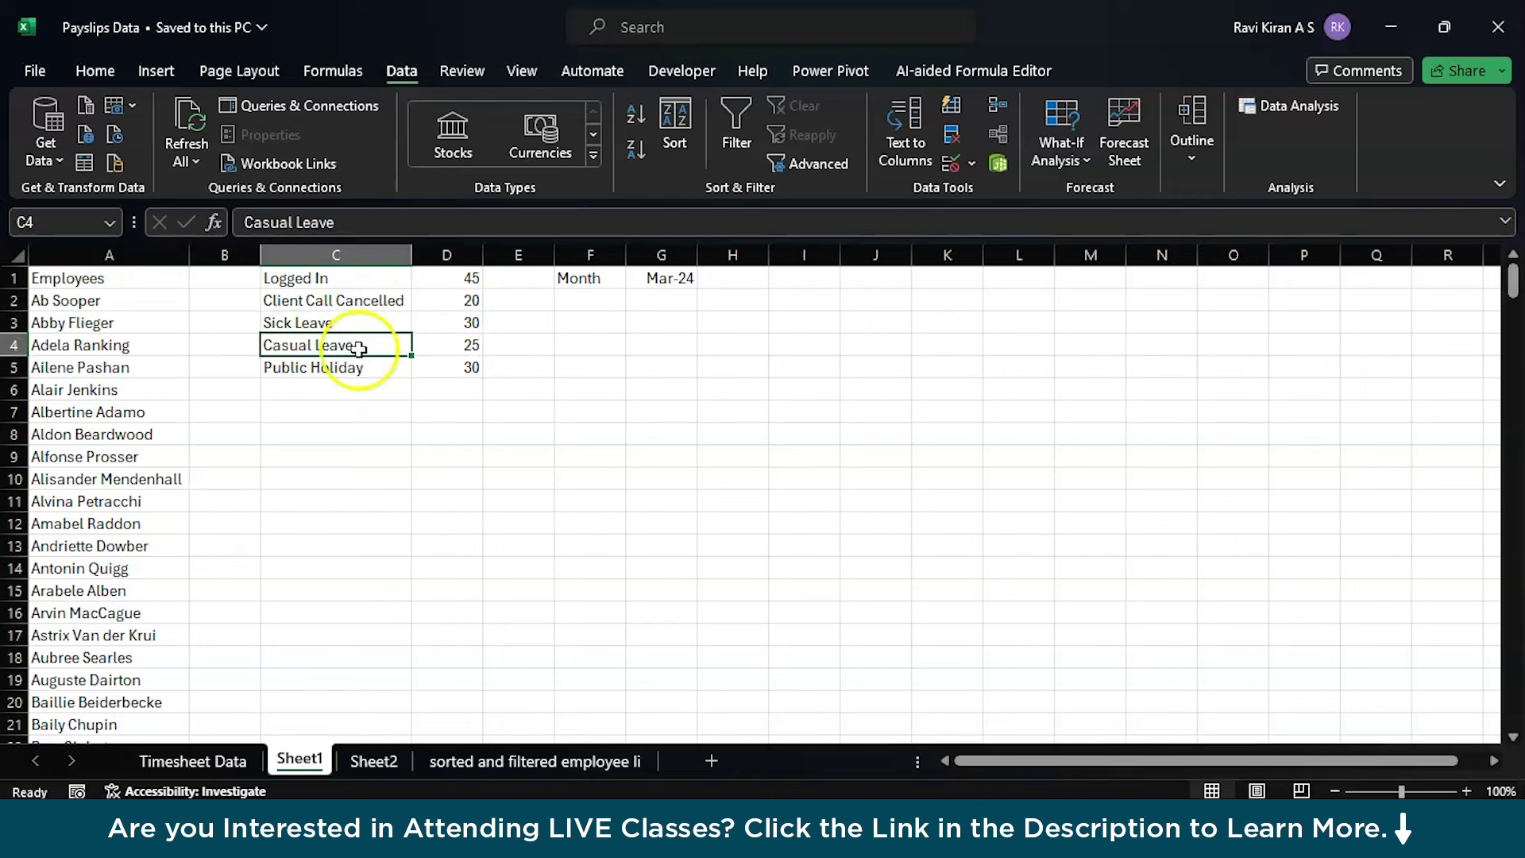
click(350, 367)
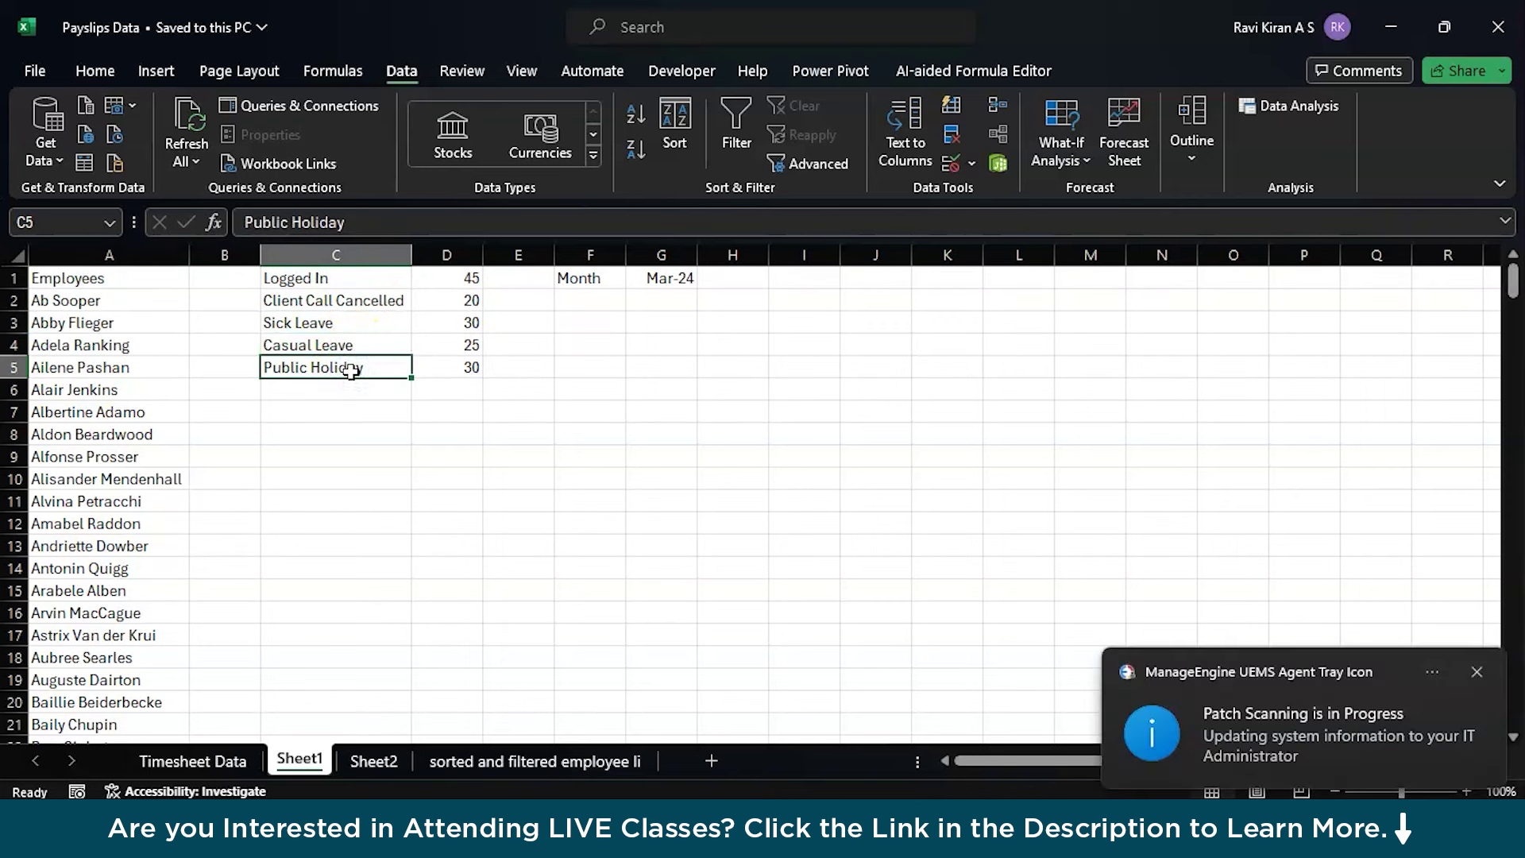
click(528, 419)
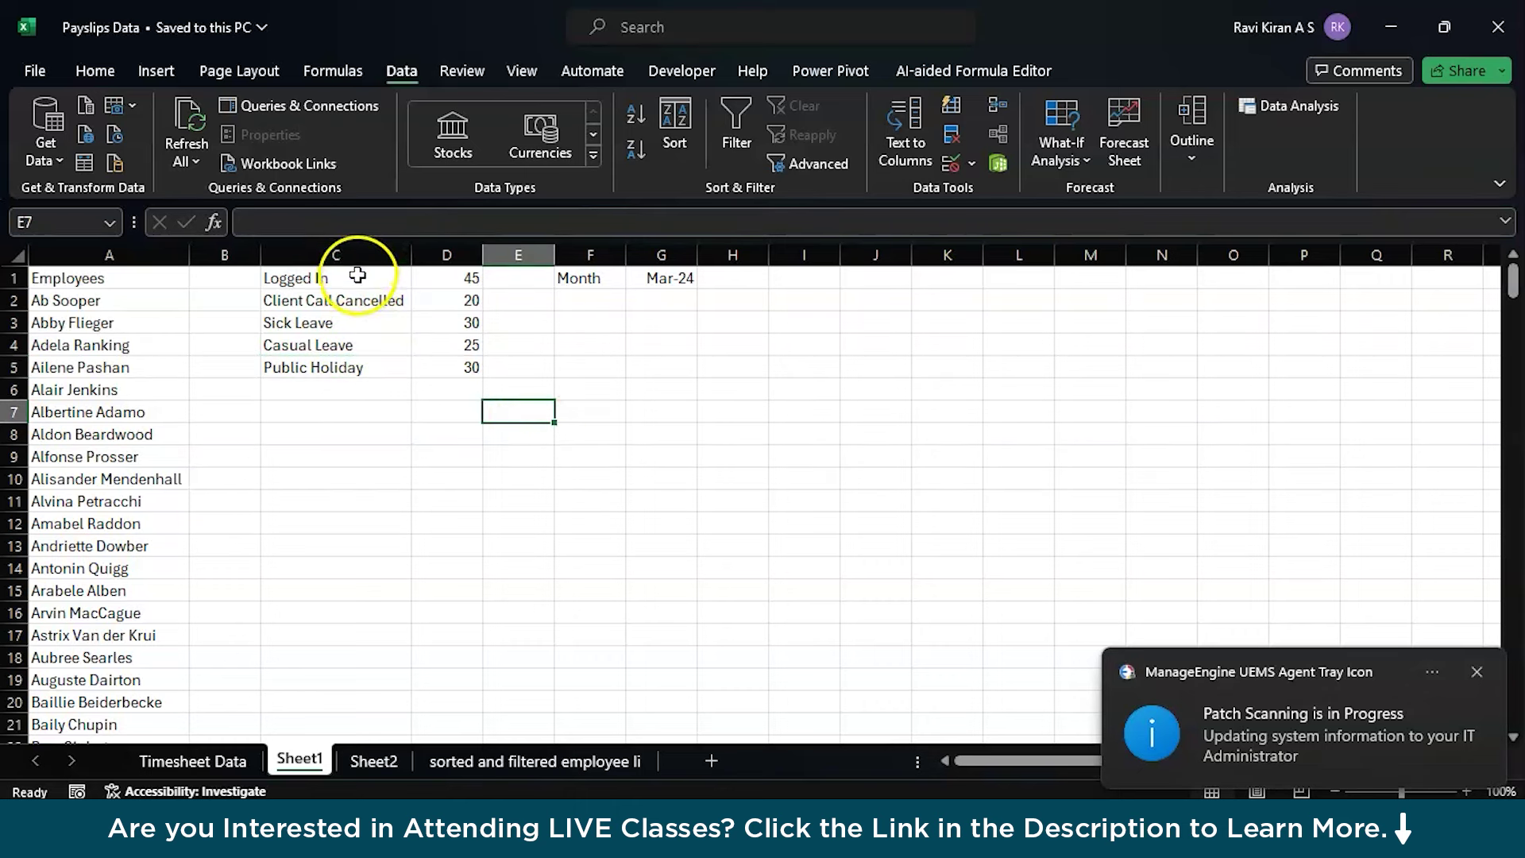
- Copy Sheet1's C1:D5 activities and rates to C1 of the employee list sheet, autofitting column C
drag(358, 274, 472, 365)
key(ctrl+c)
click(592, 762)
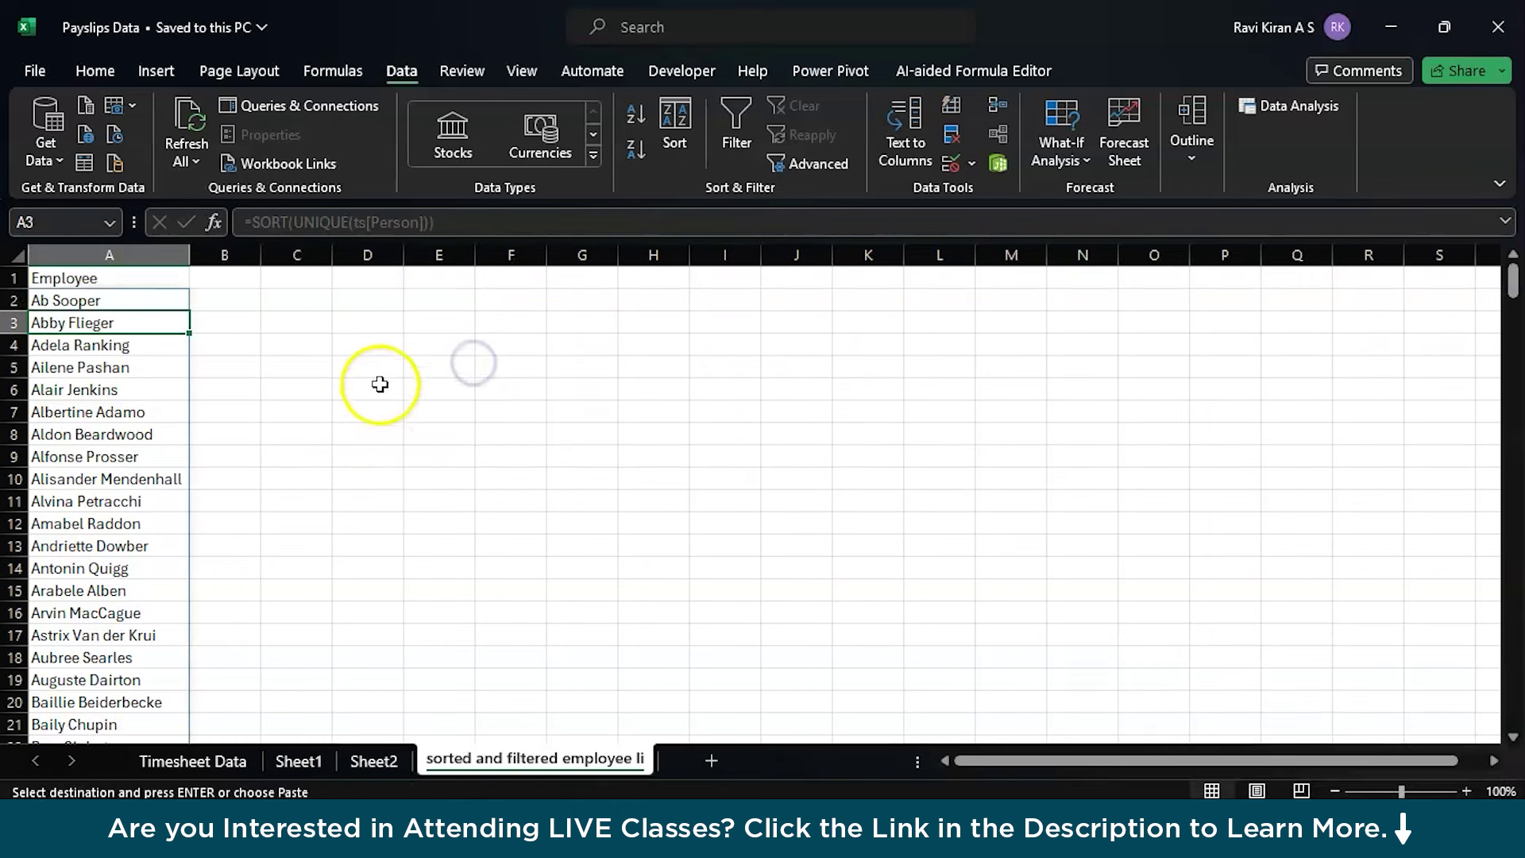
click(317, 280)
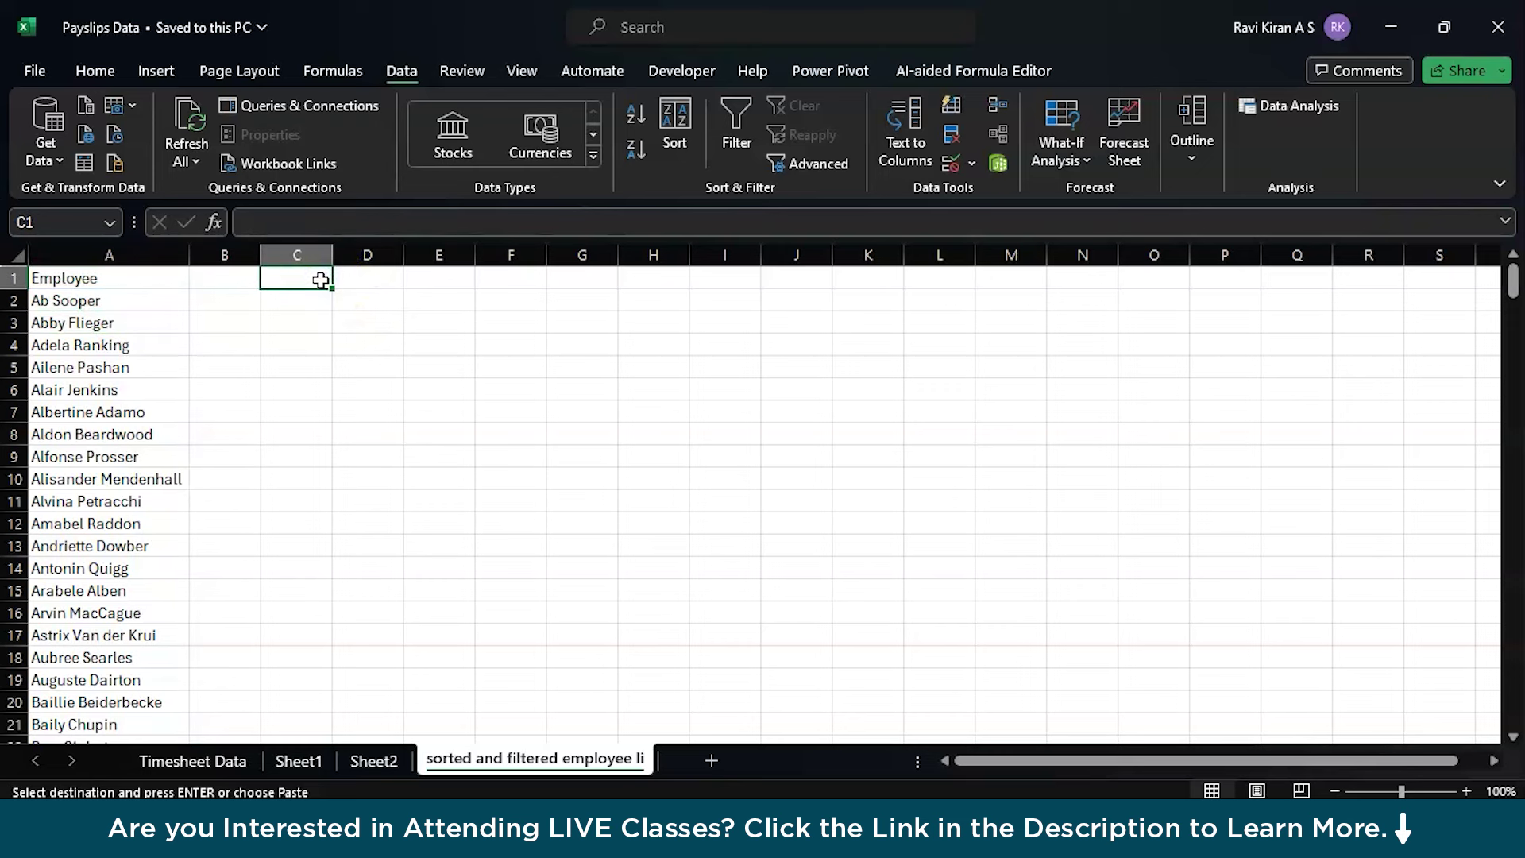
key(ctrl+v)
double_click(330, 246)
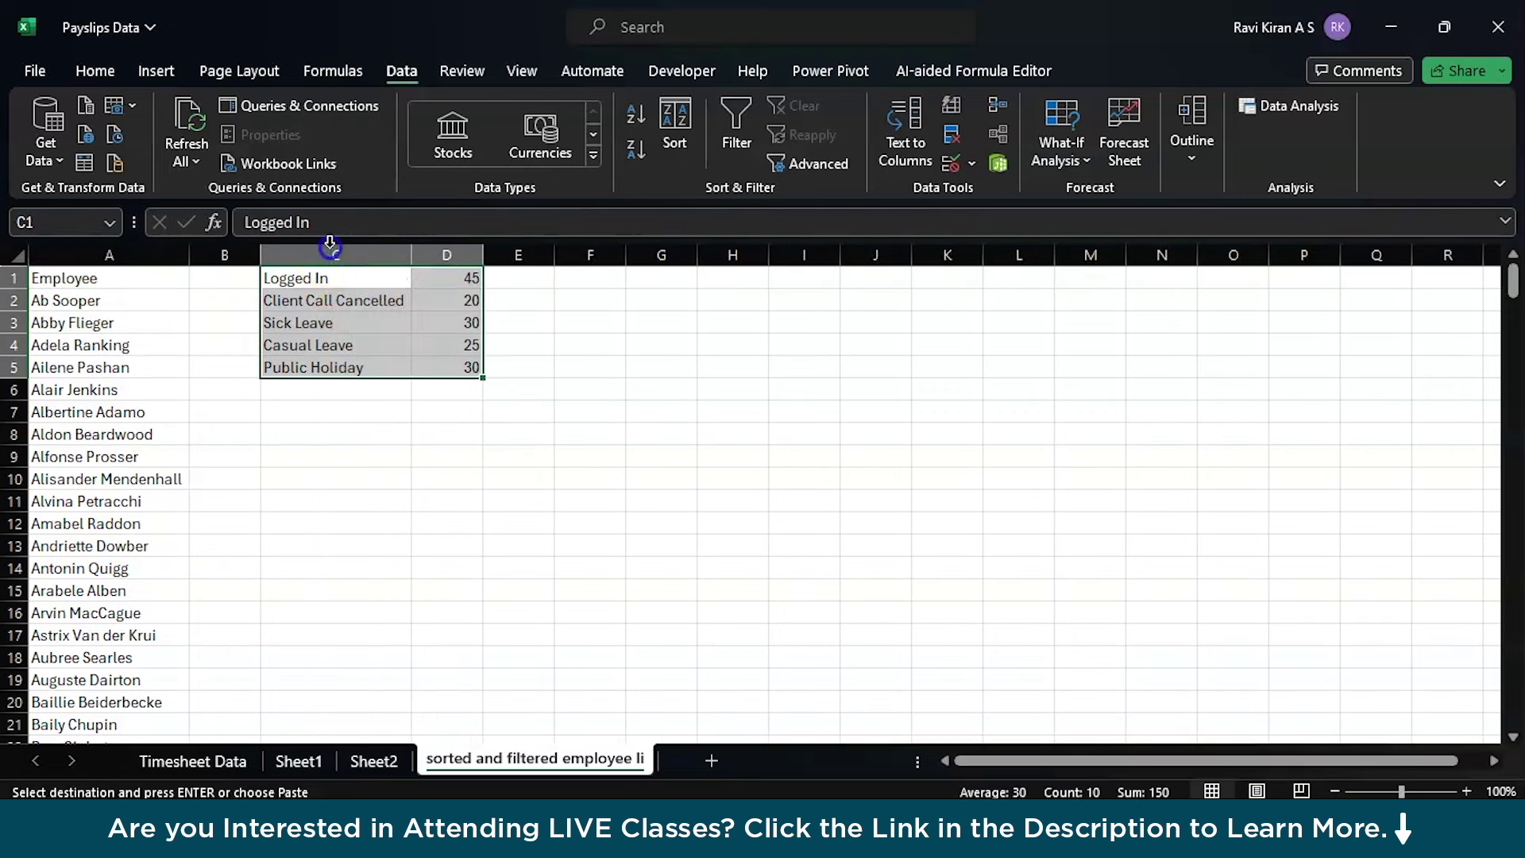
- Label F1 'Month' and paste Sheet1's Mar-24 value into G1
click(597, 280)
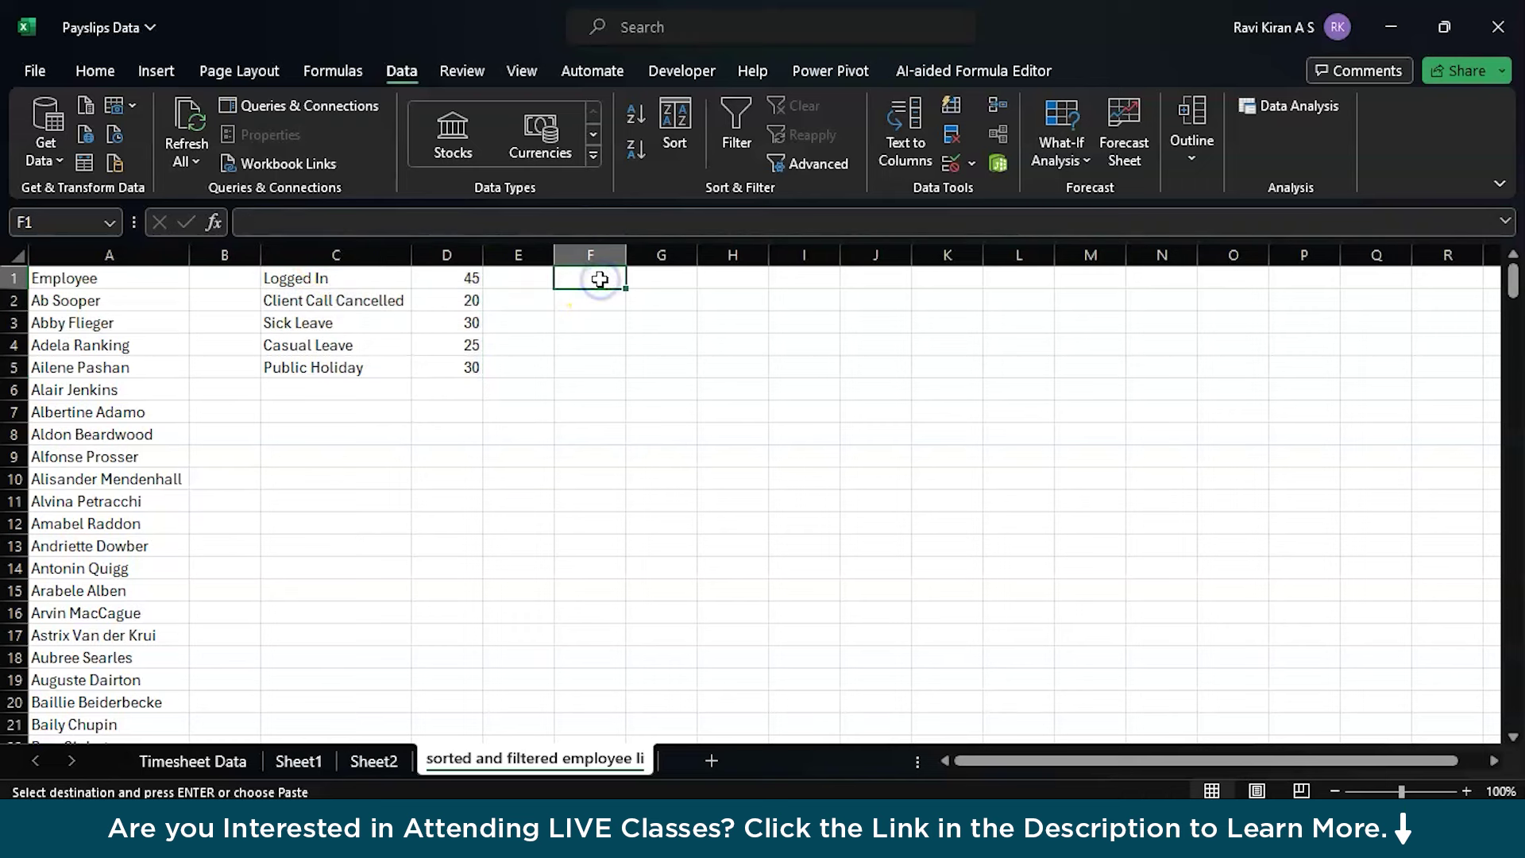
text(Month)
click(674, 272)
click(675, 272)
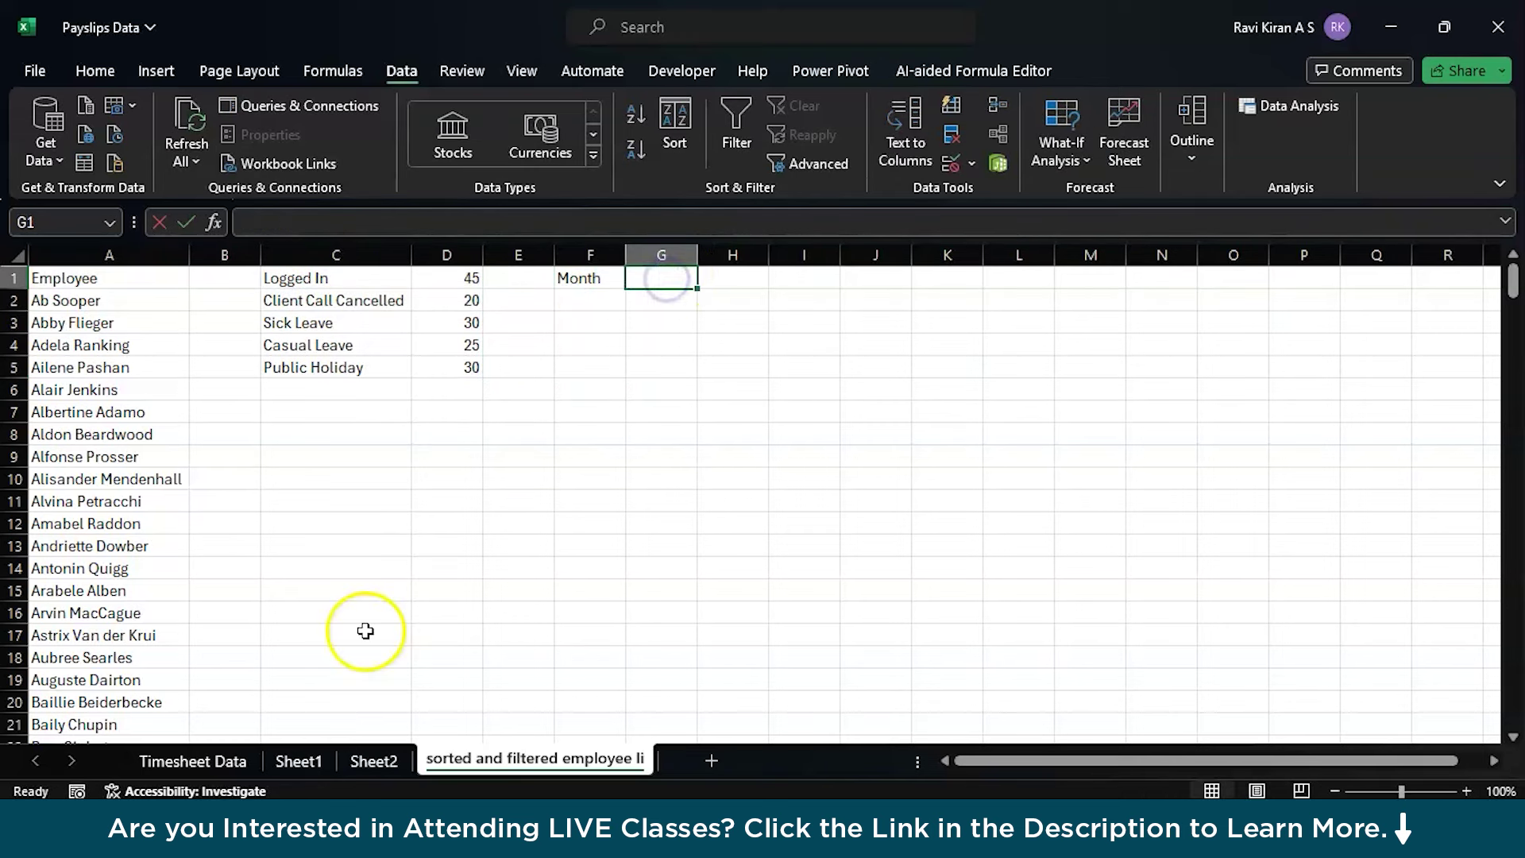
click(270, 754)
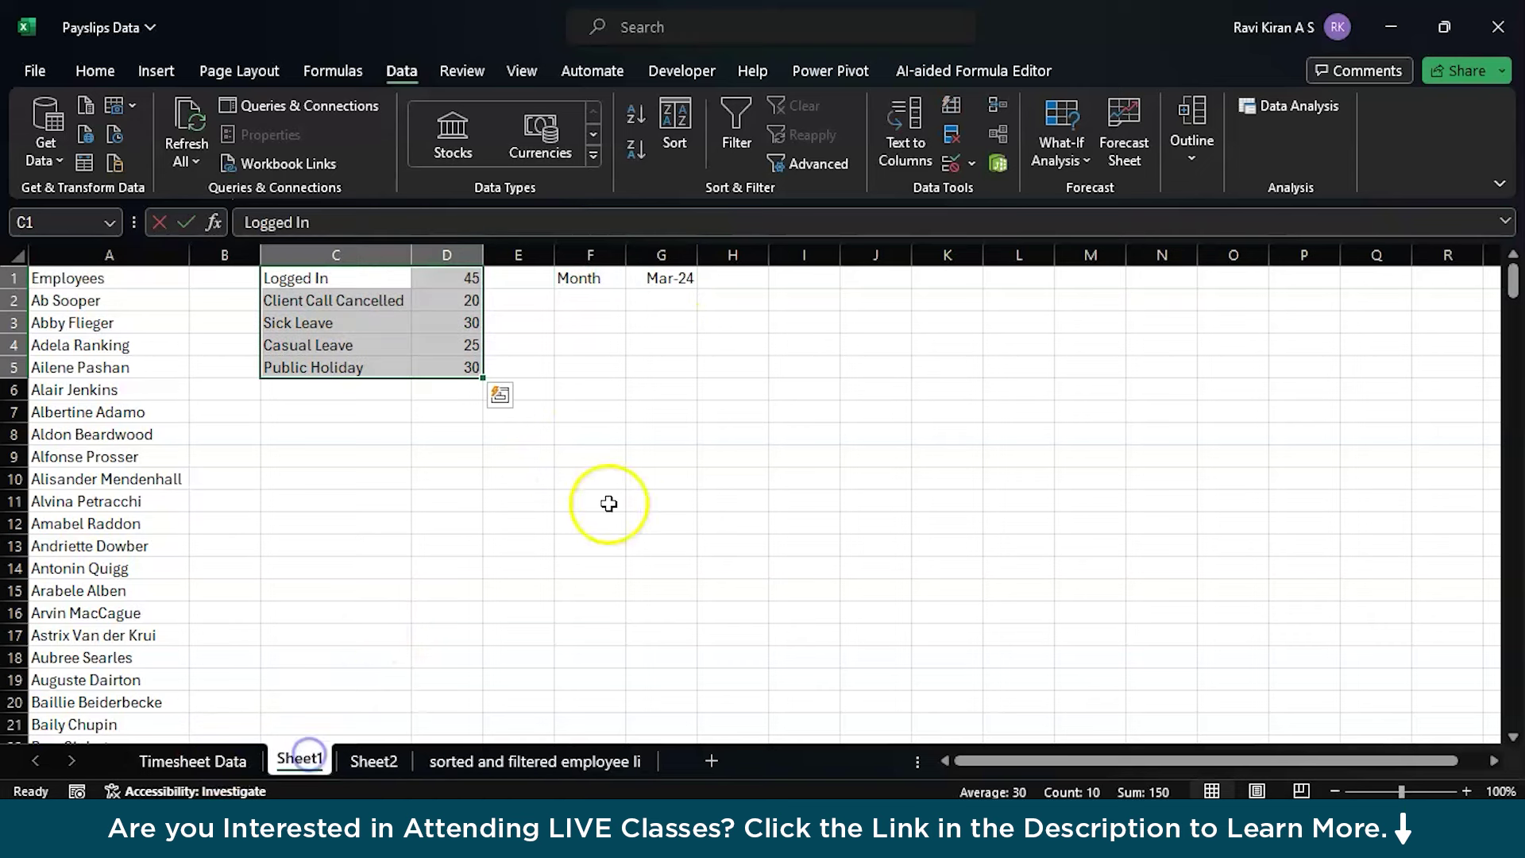
click(684, 278)
double_click(684, 278)
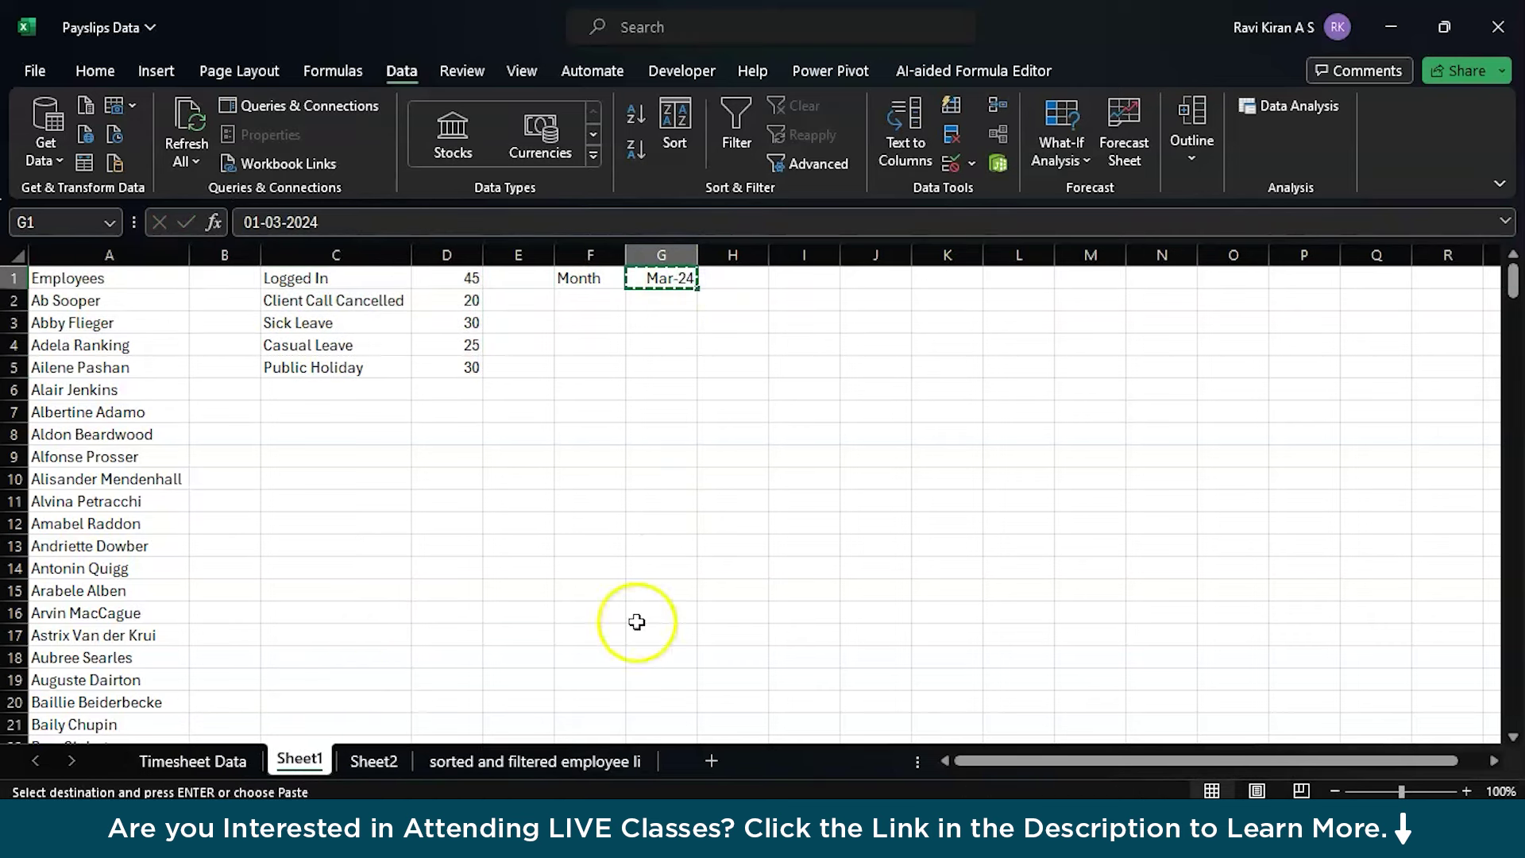
click(537, 761)
key(ctrl+v)
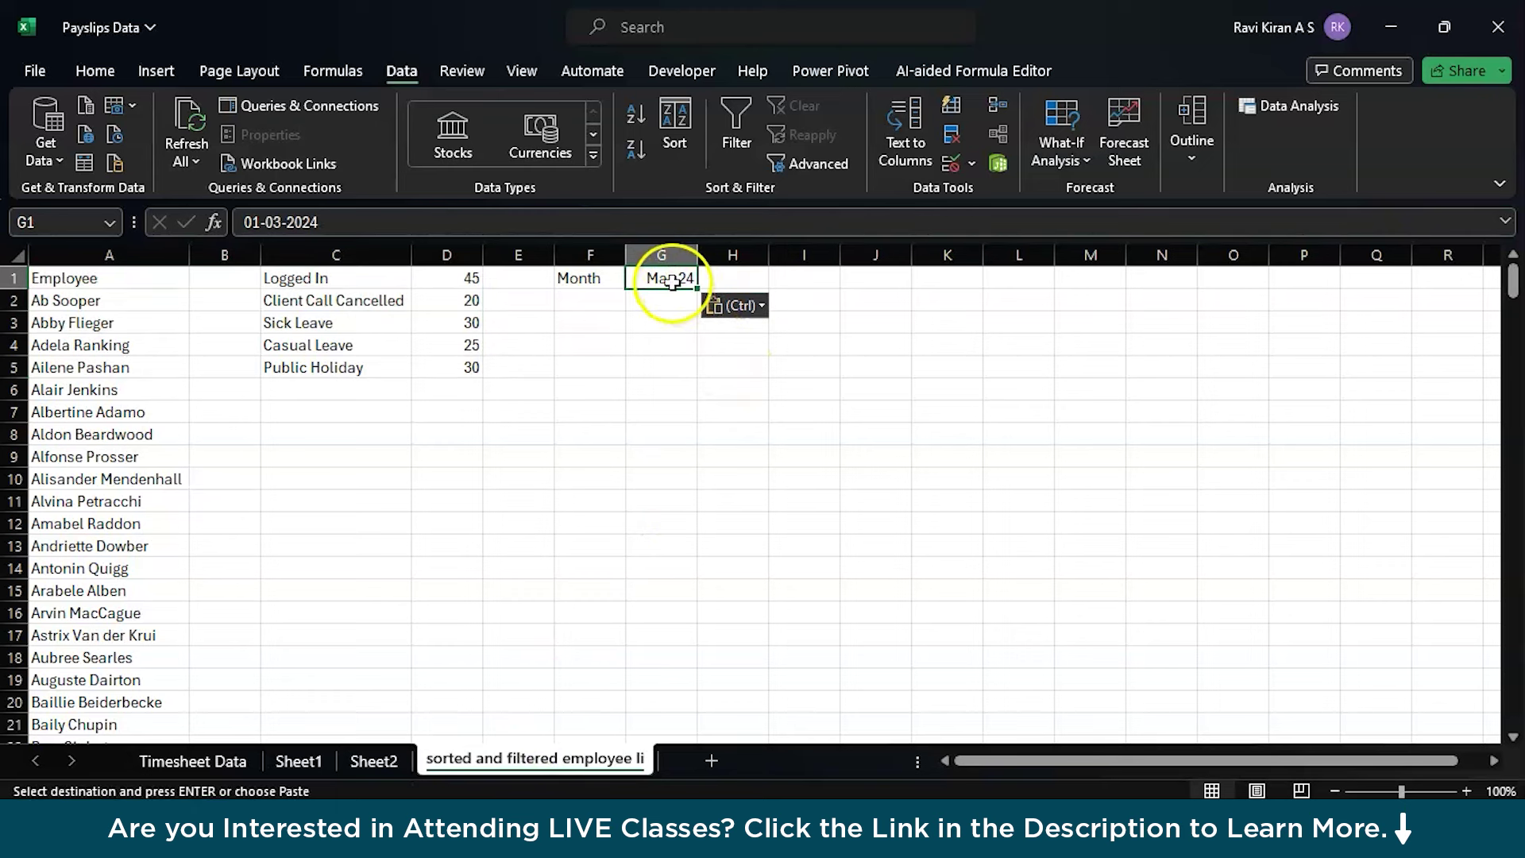
- Add a new worksheet and name it 'Pay Slip generator'
click(210, 761)
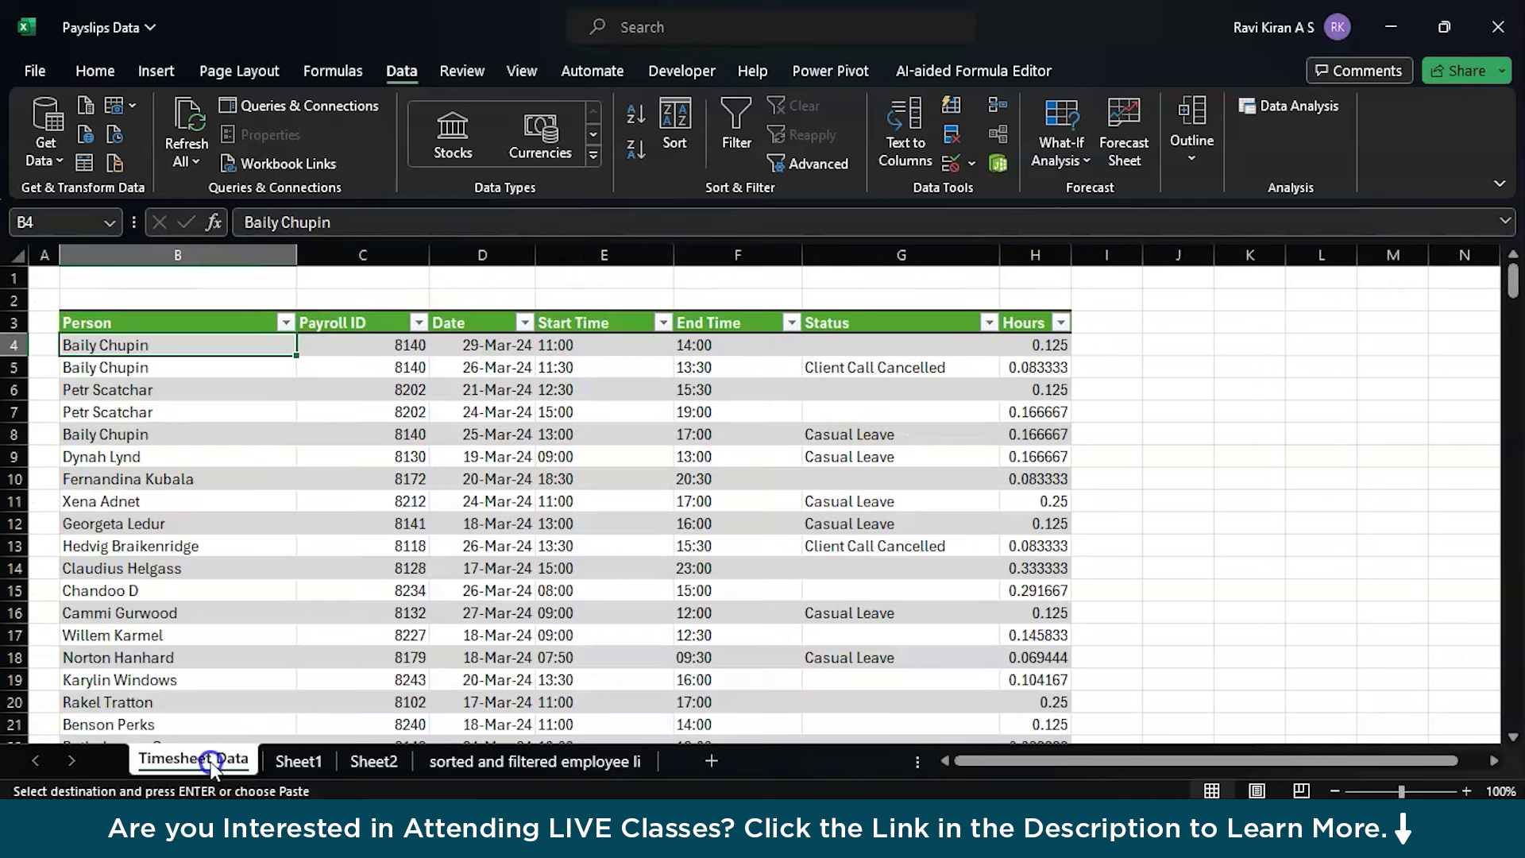
click(575, 761)
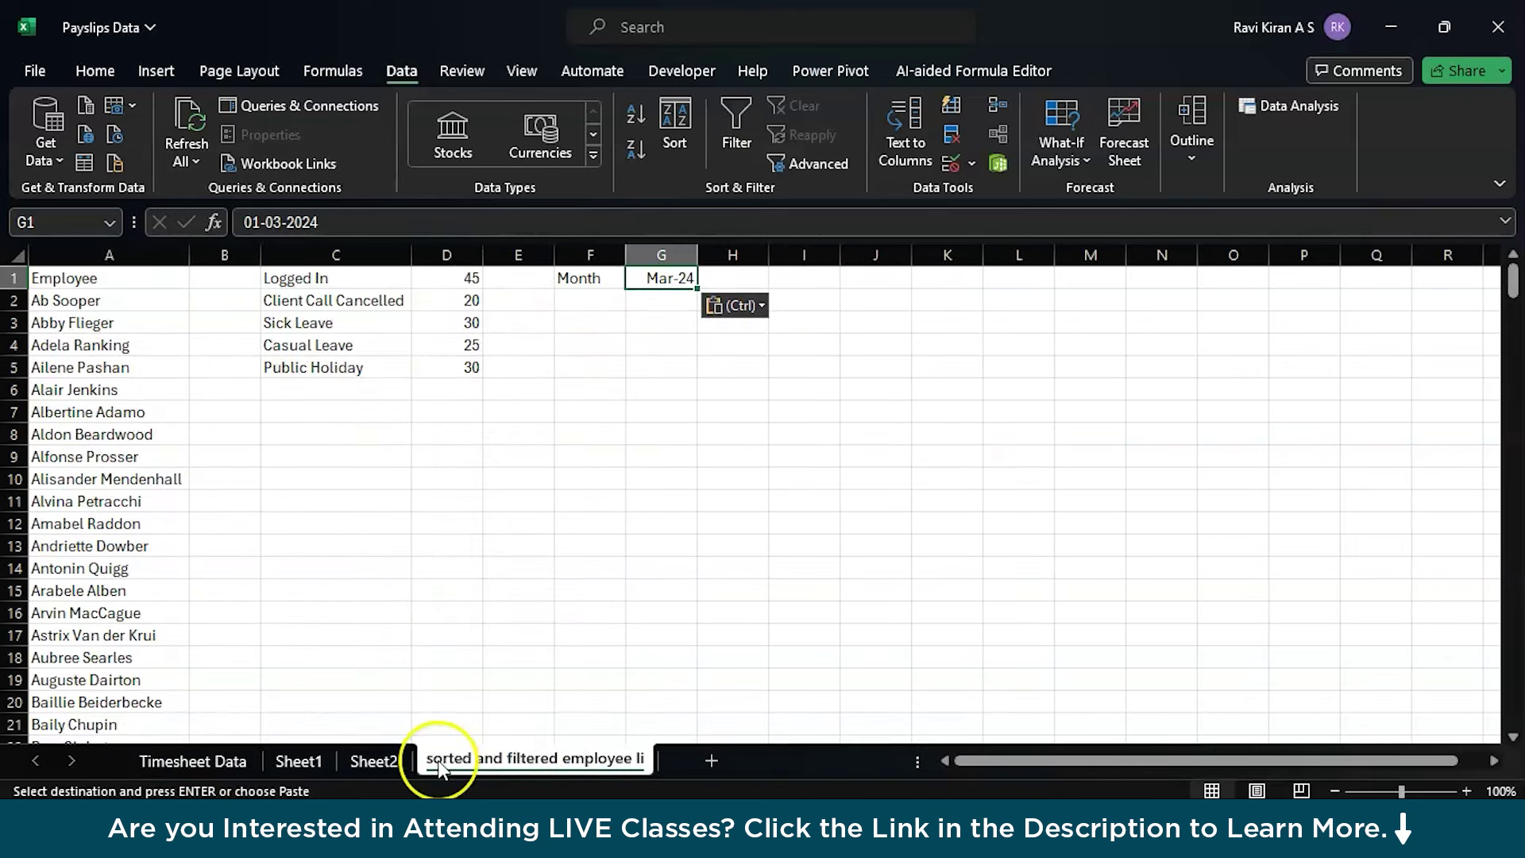
click(707, 761)
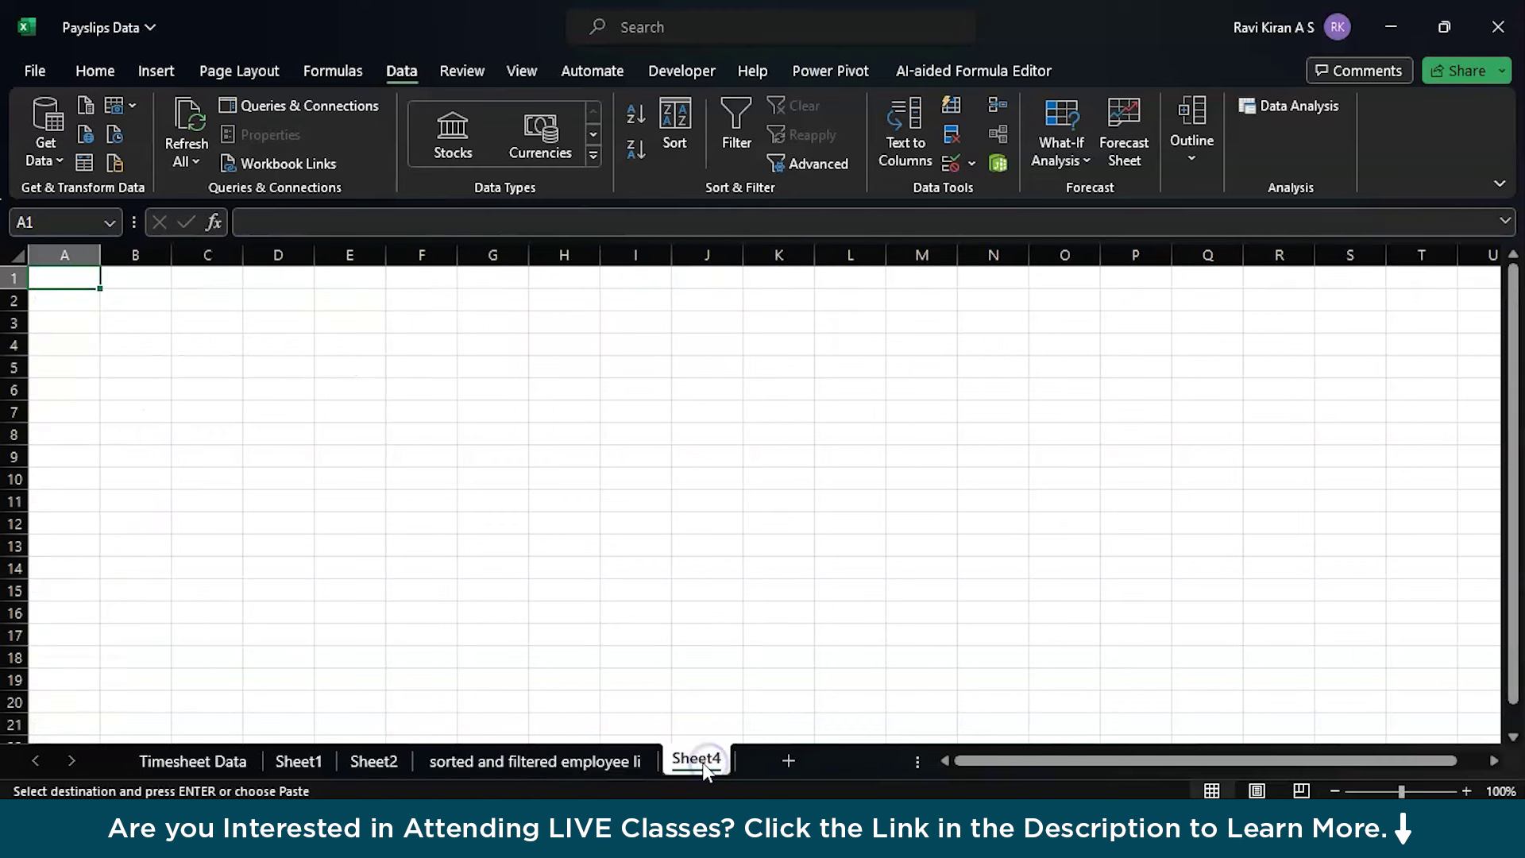
double_click(697, 759)
text(Pa)
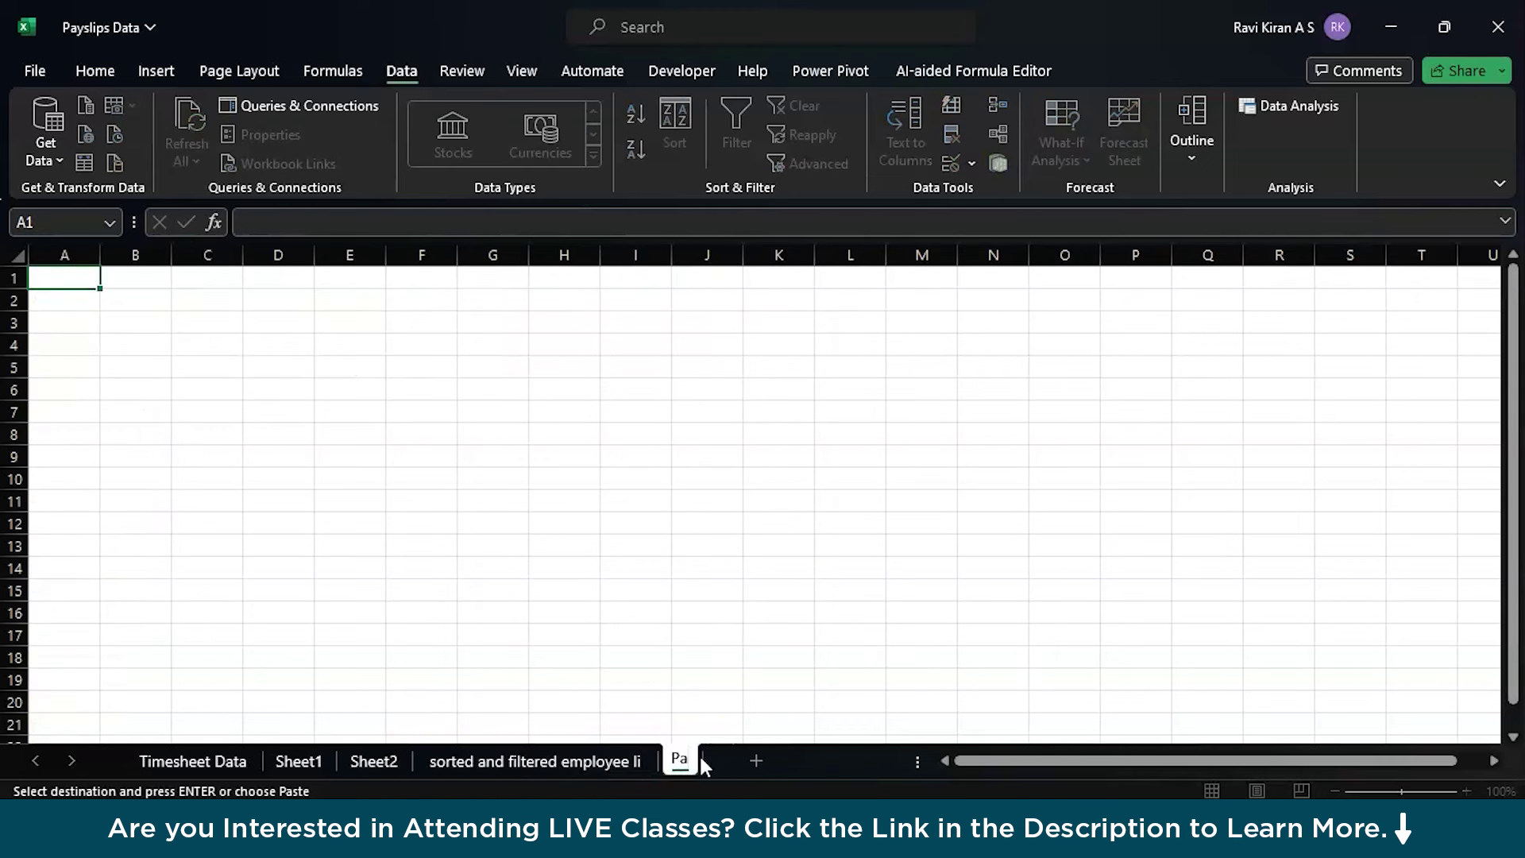
text(y Slip genera)
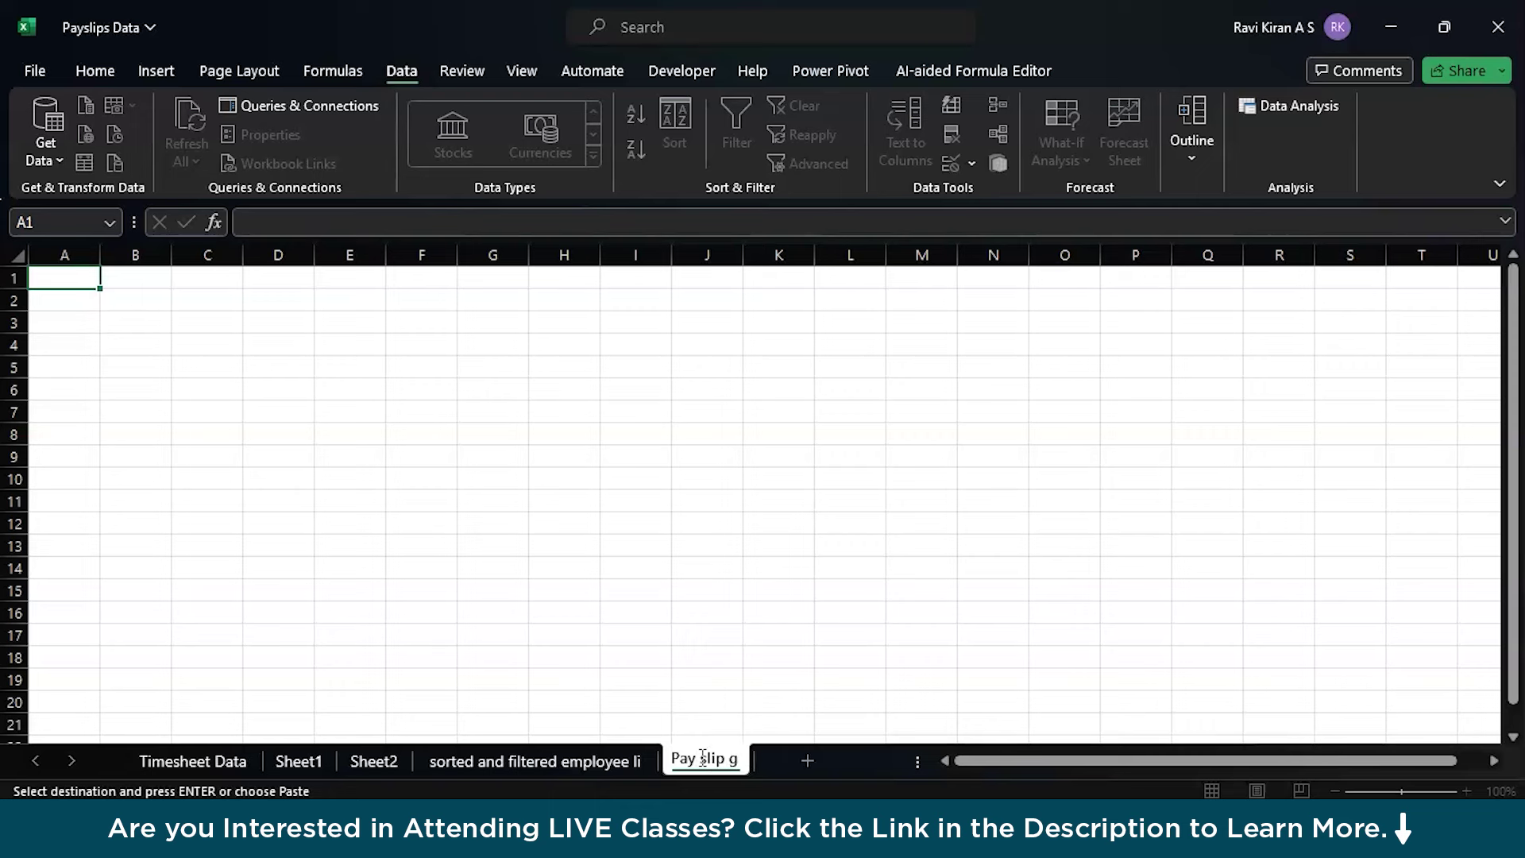
text(tor)
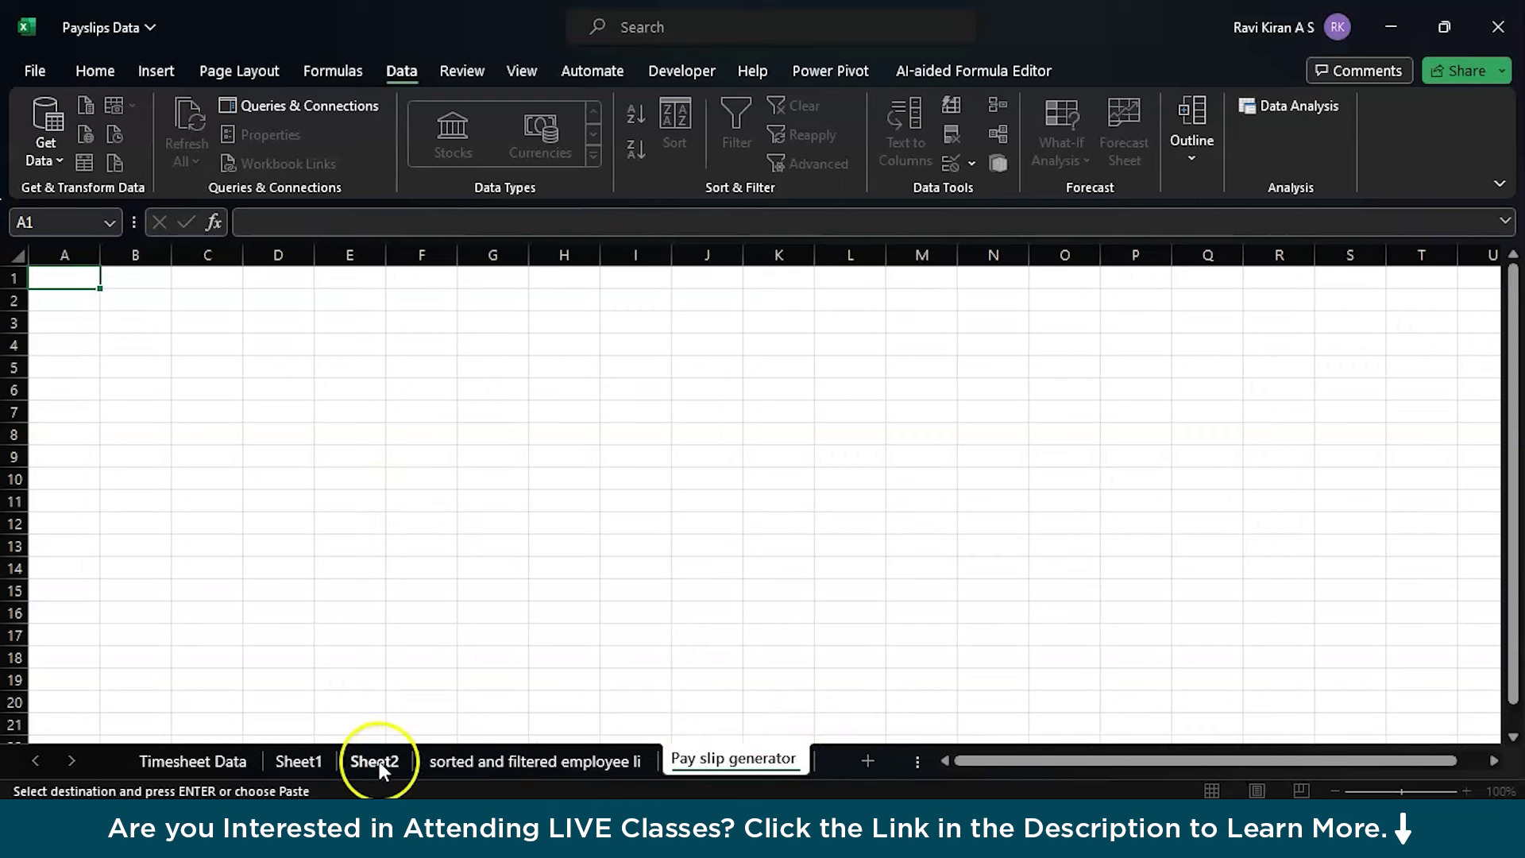
click(372, 761)
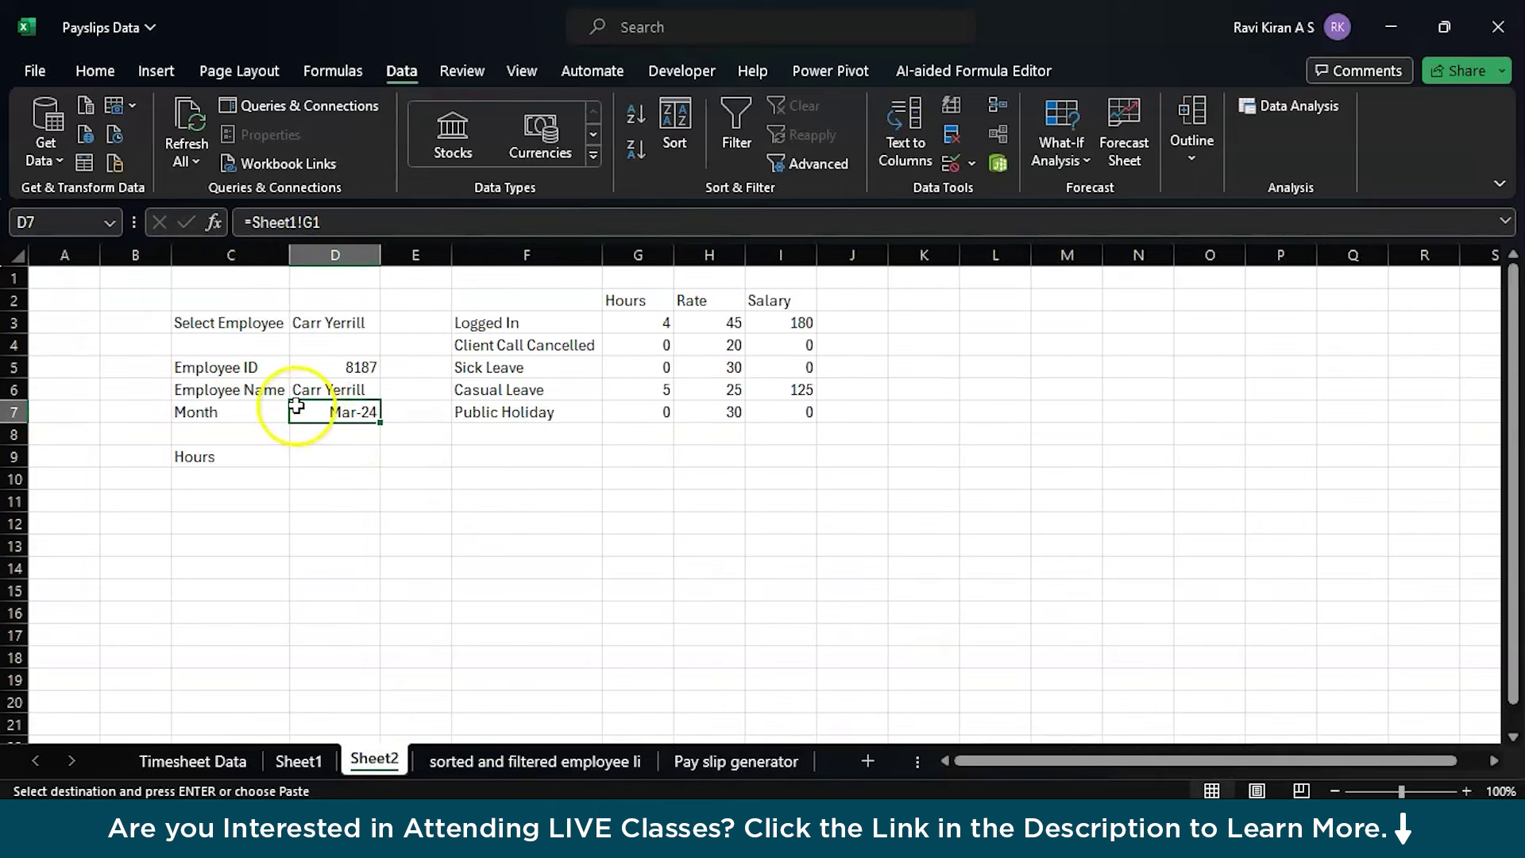
click(243, 325)
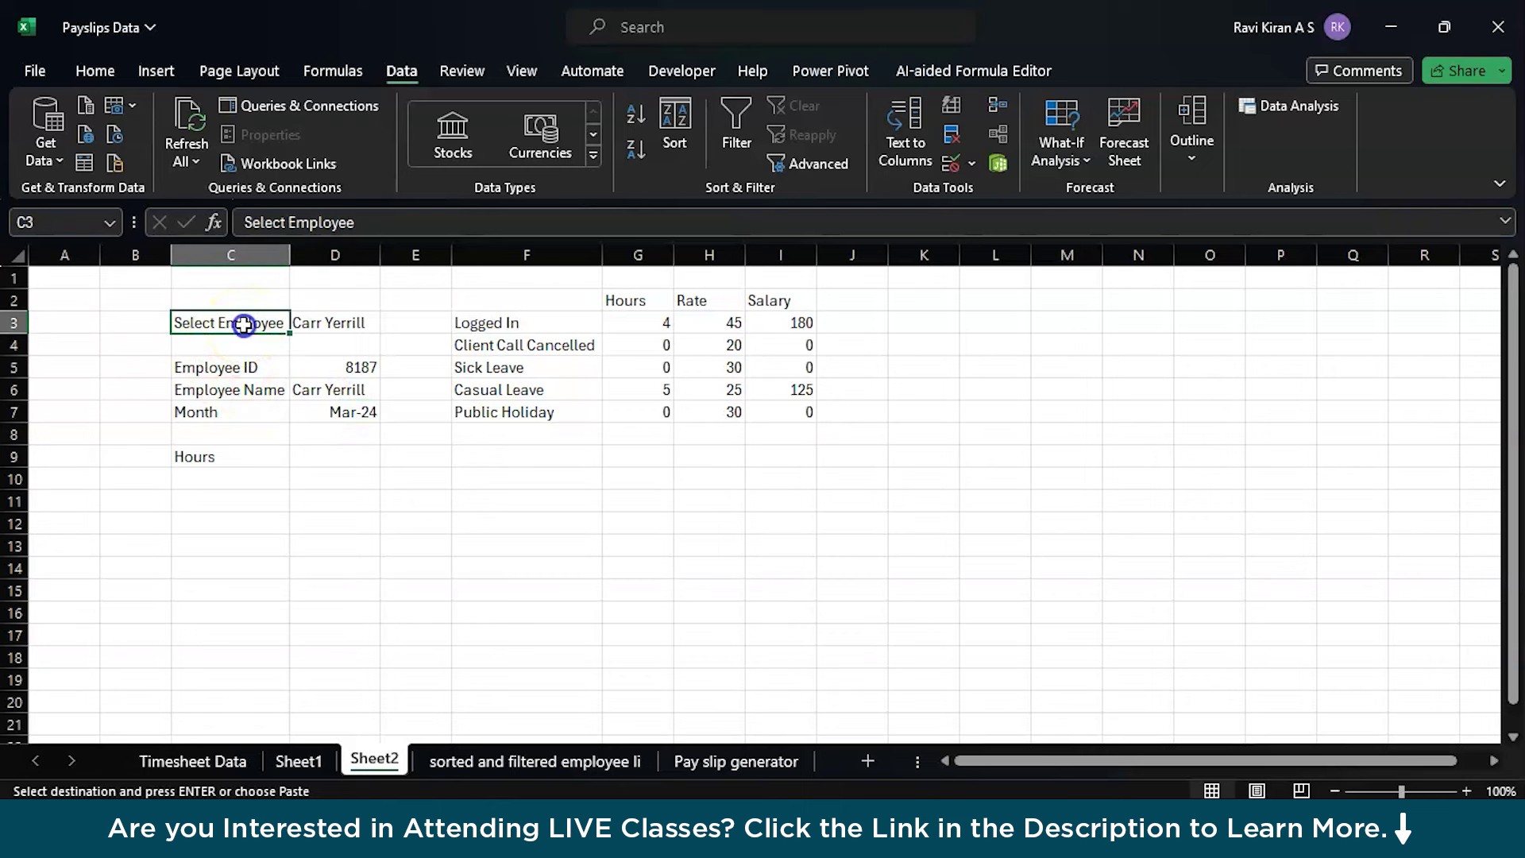
key(ctrl+c)
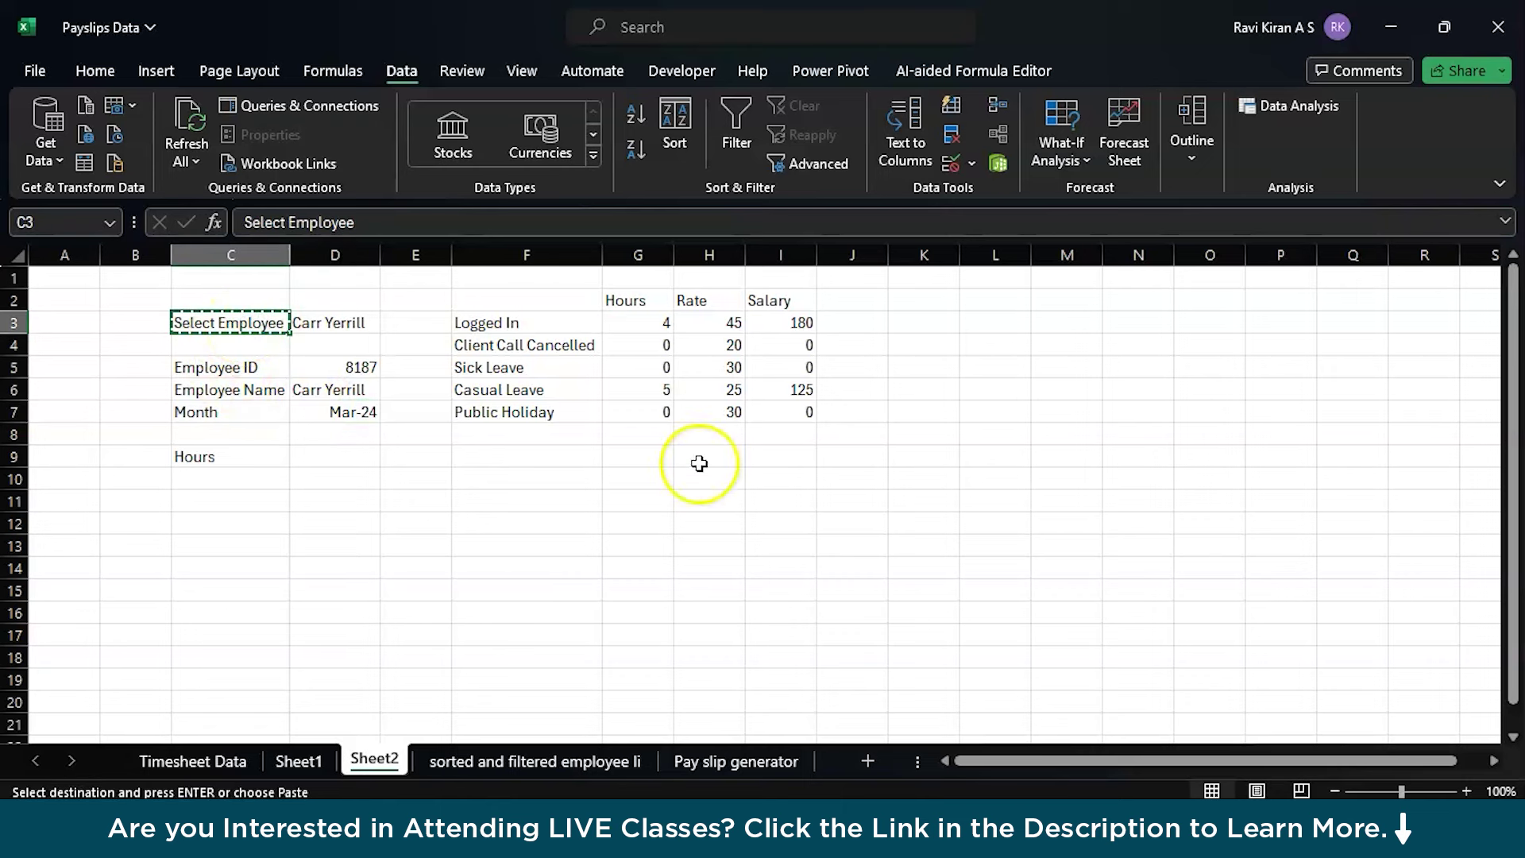
click(698, 758)
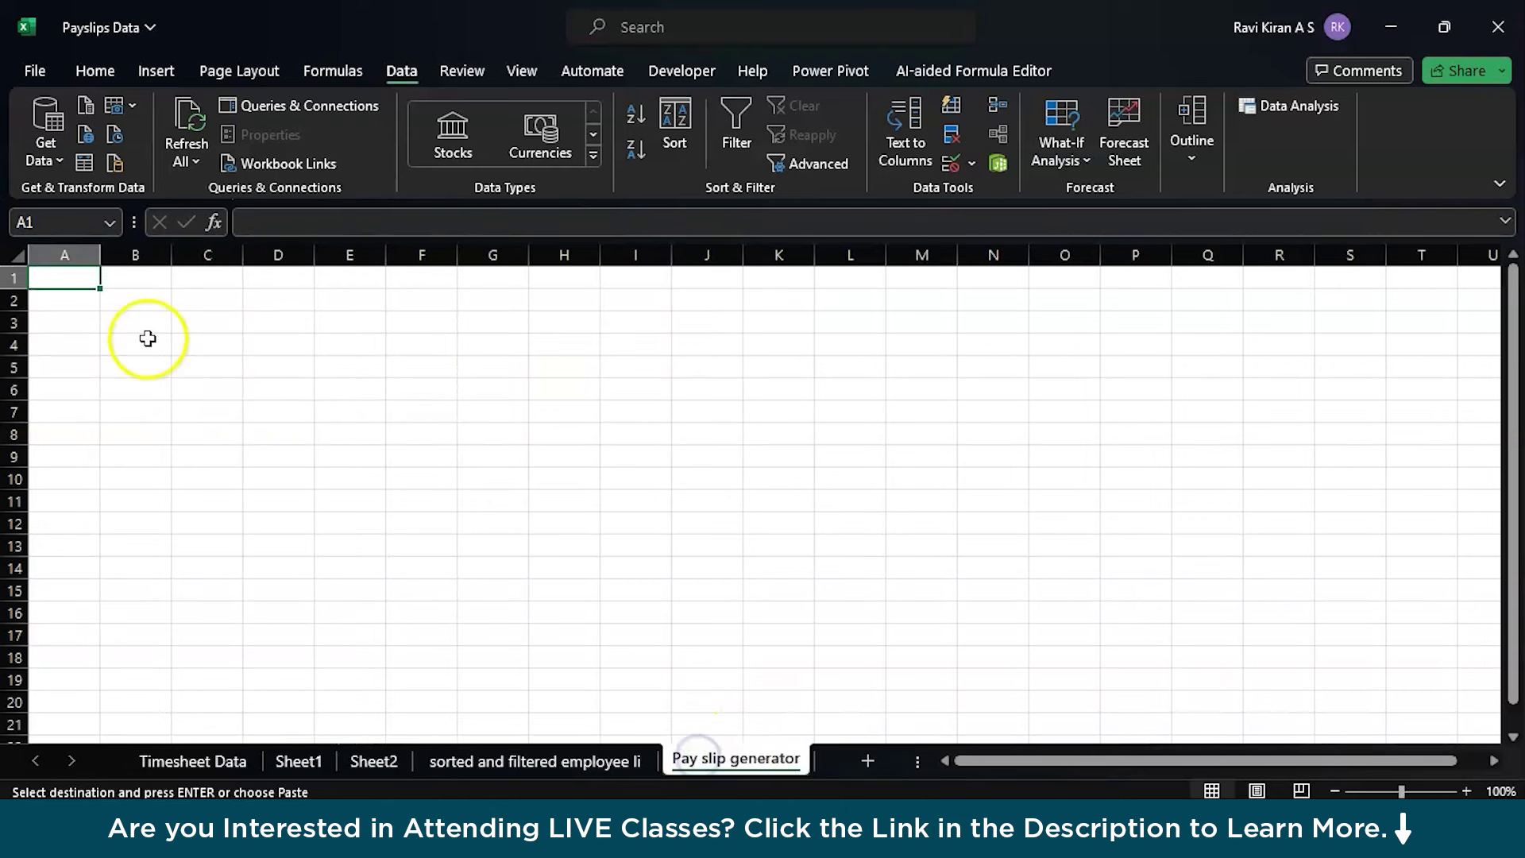
click(88, 303)
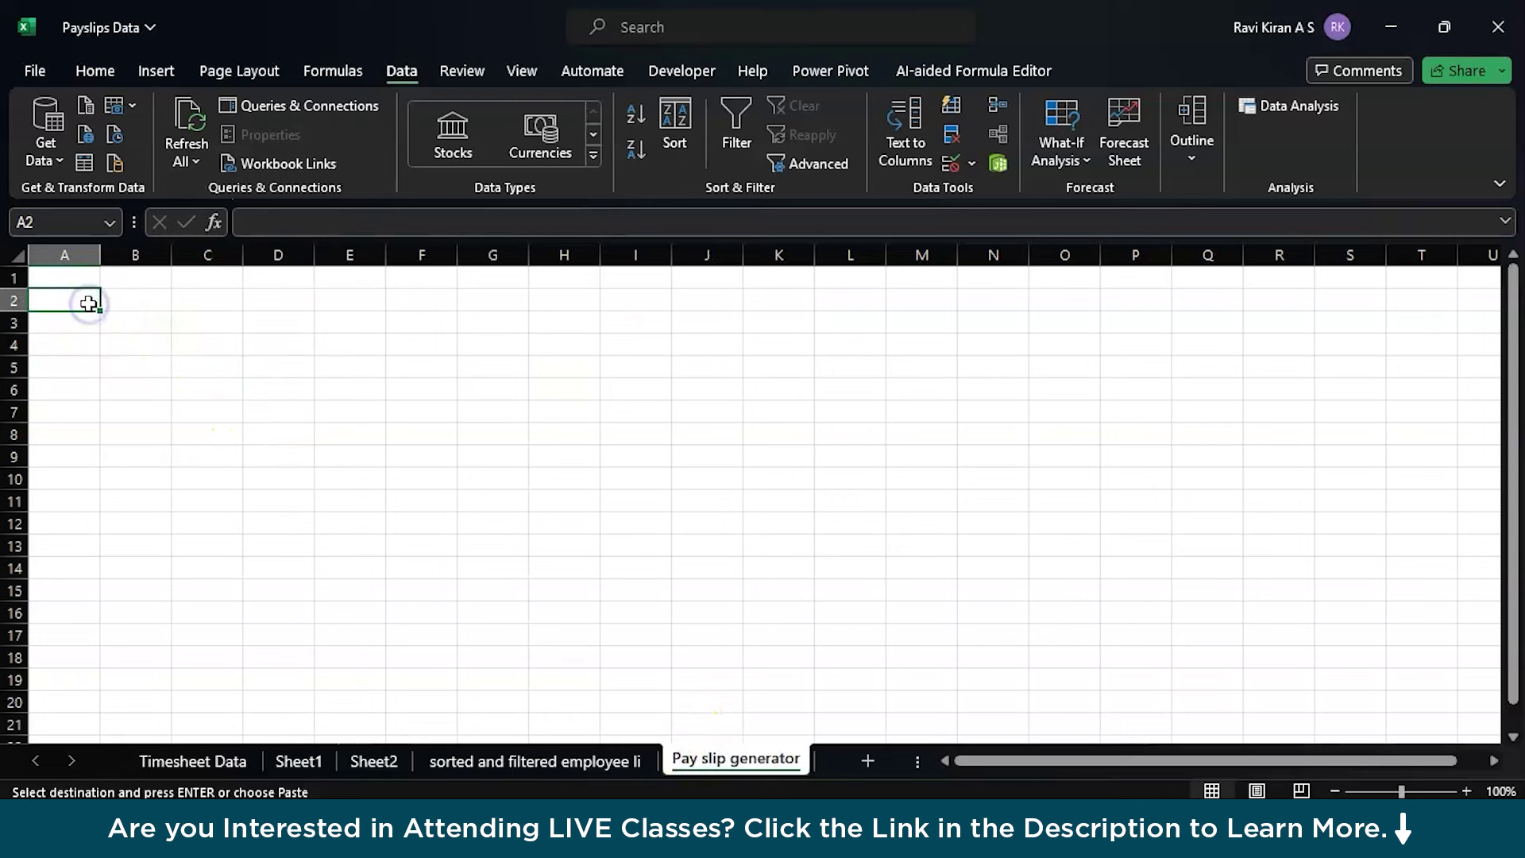
key(ctrl+v)
double_click(100, 254)
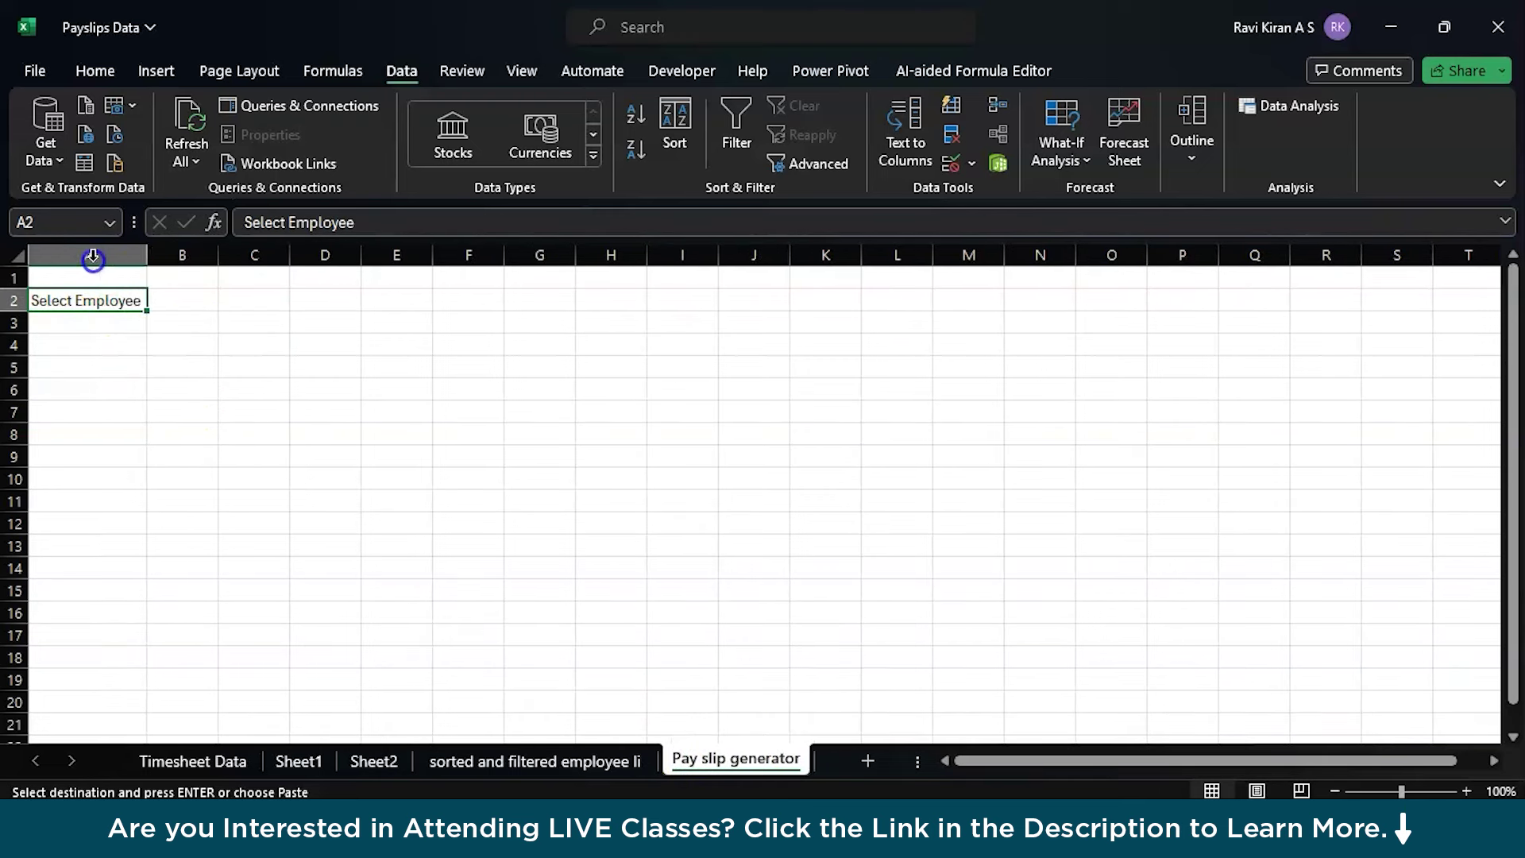
click(164, 298)
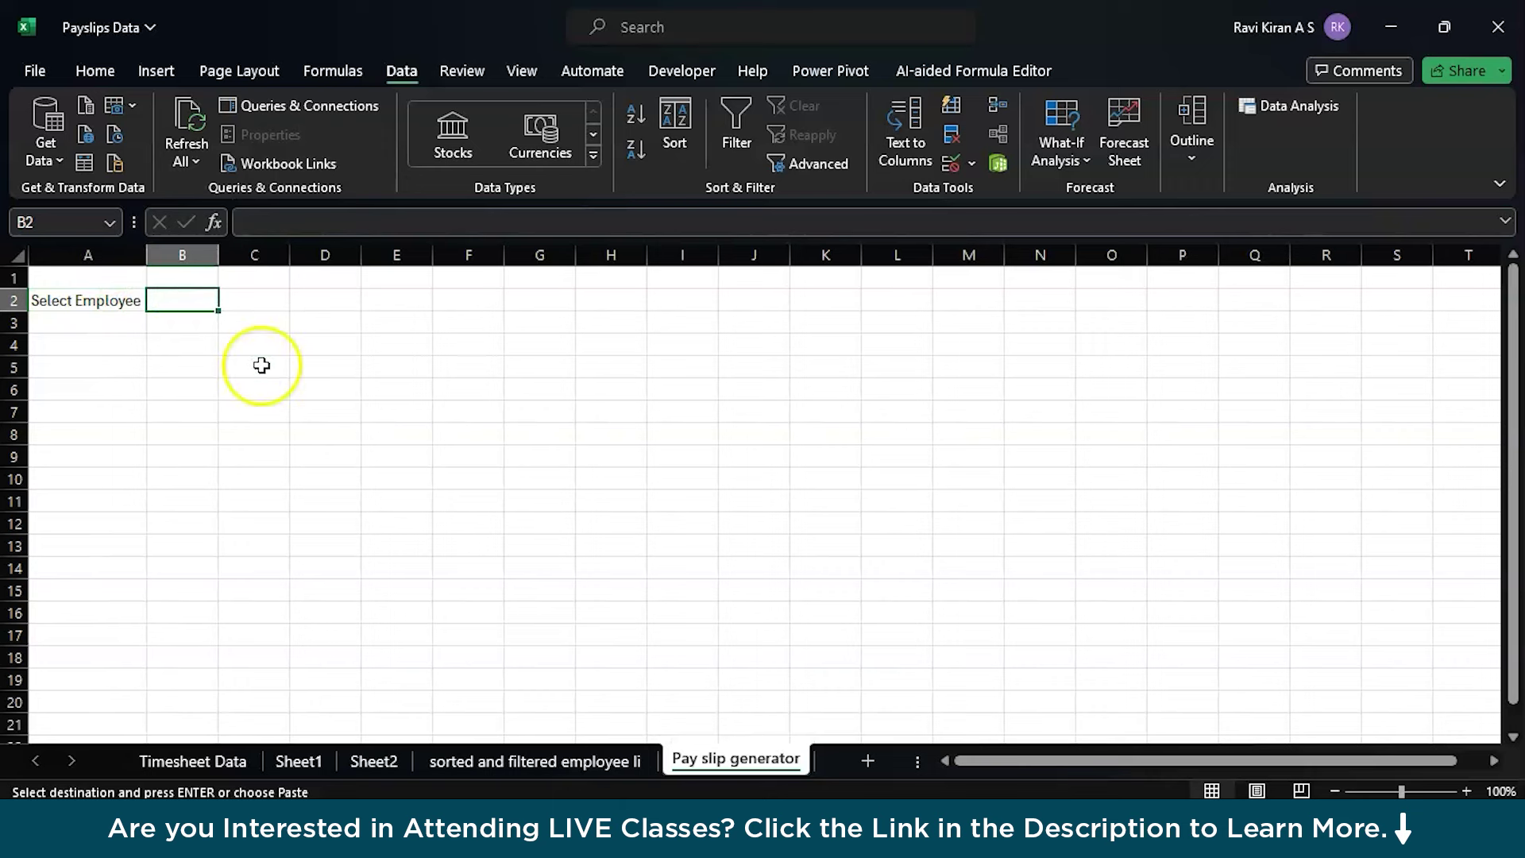
click(373, 762)
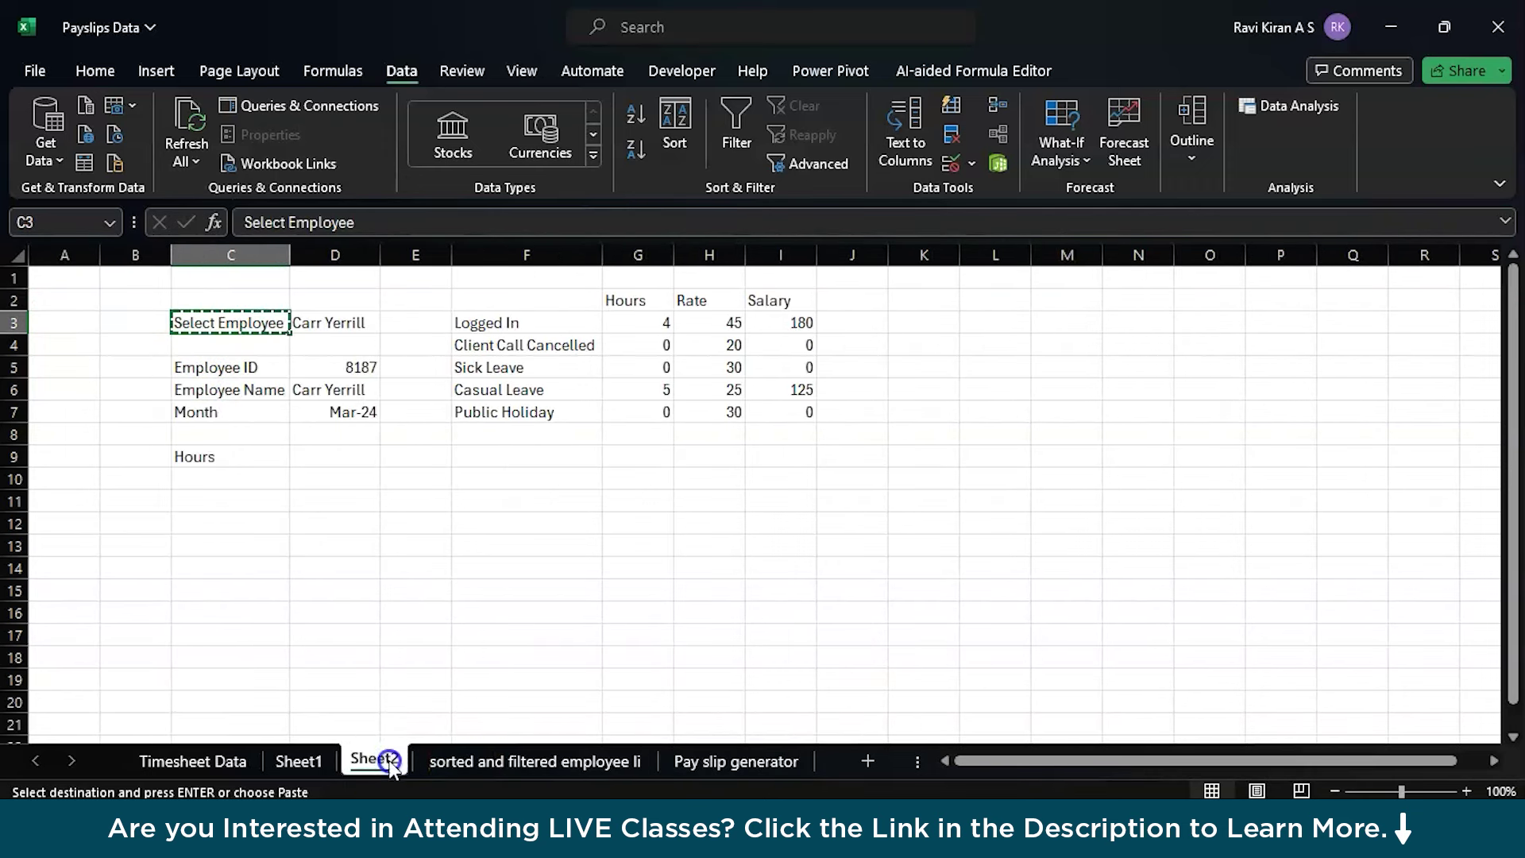
click(341, 322)
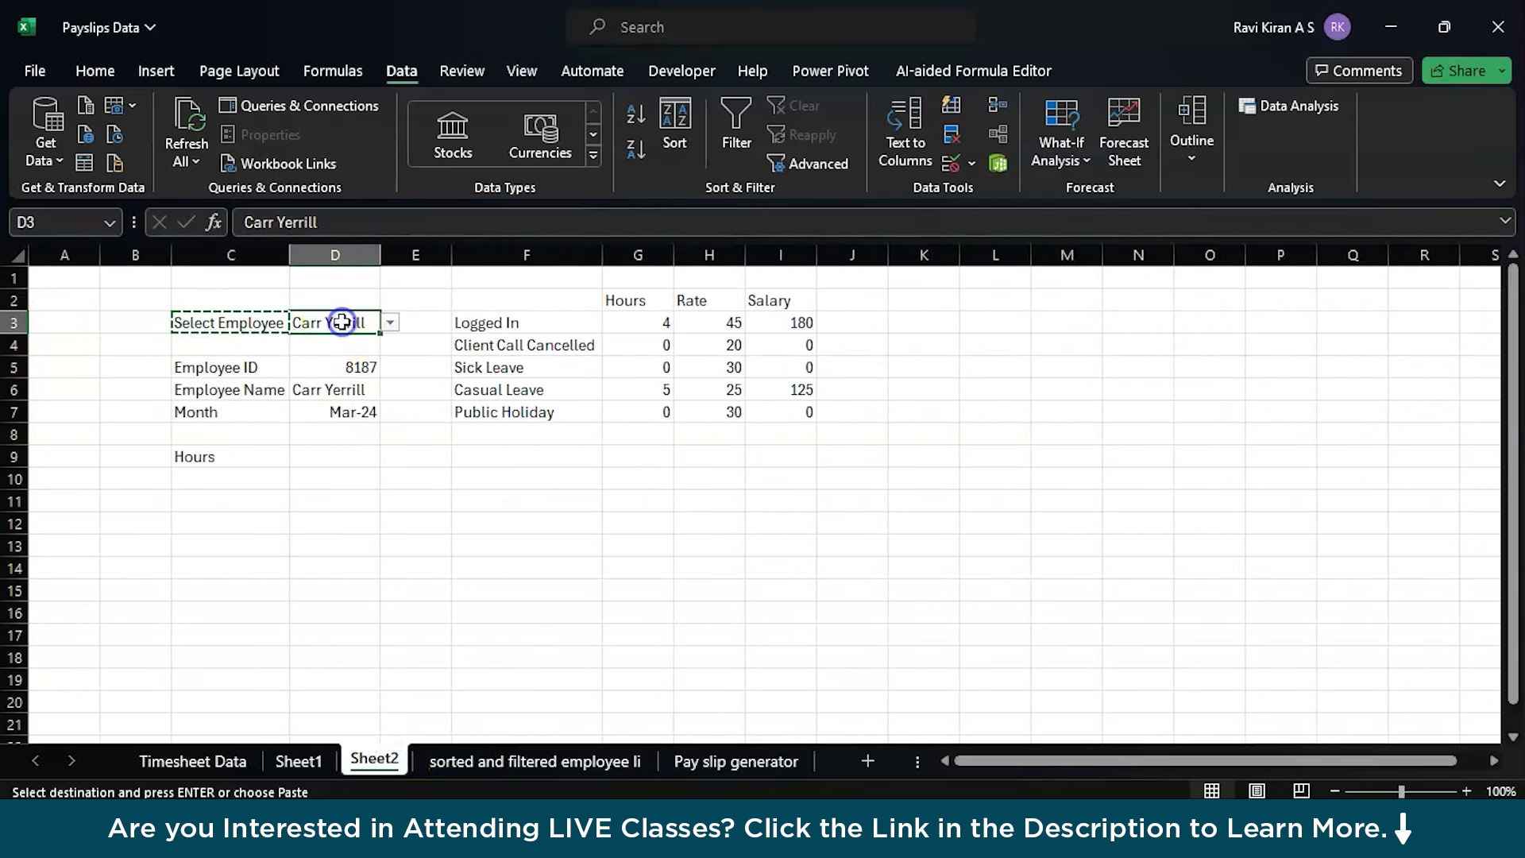
click(391, 322)
scroll(381, 531, down, 3)
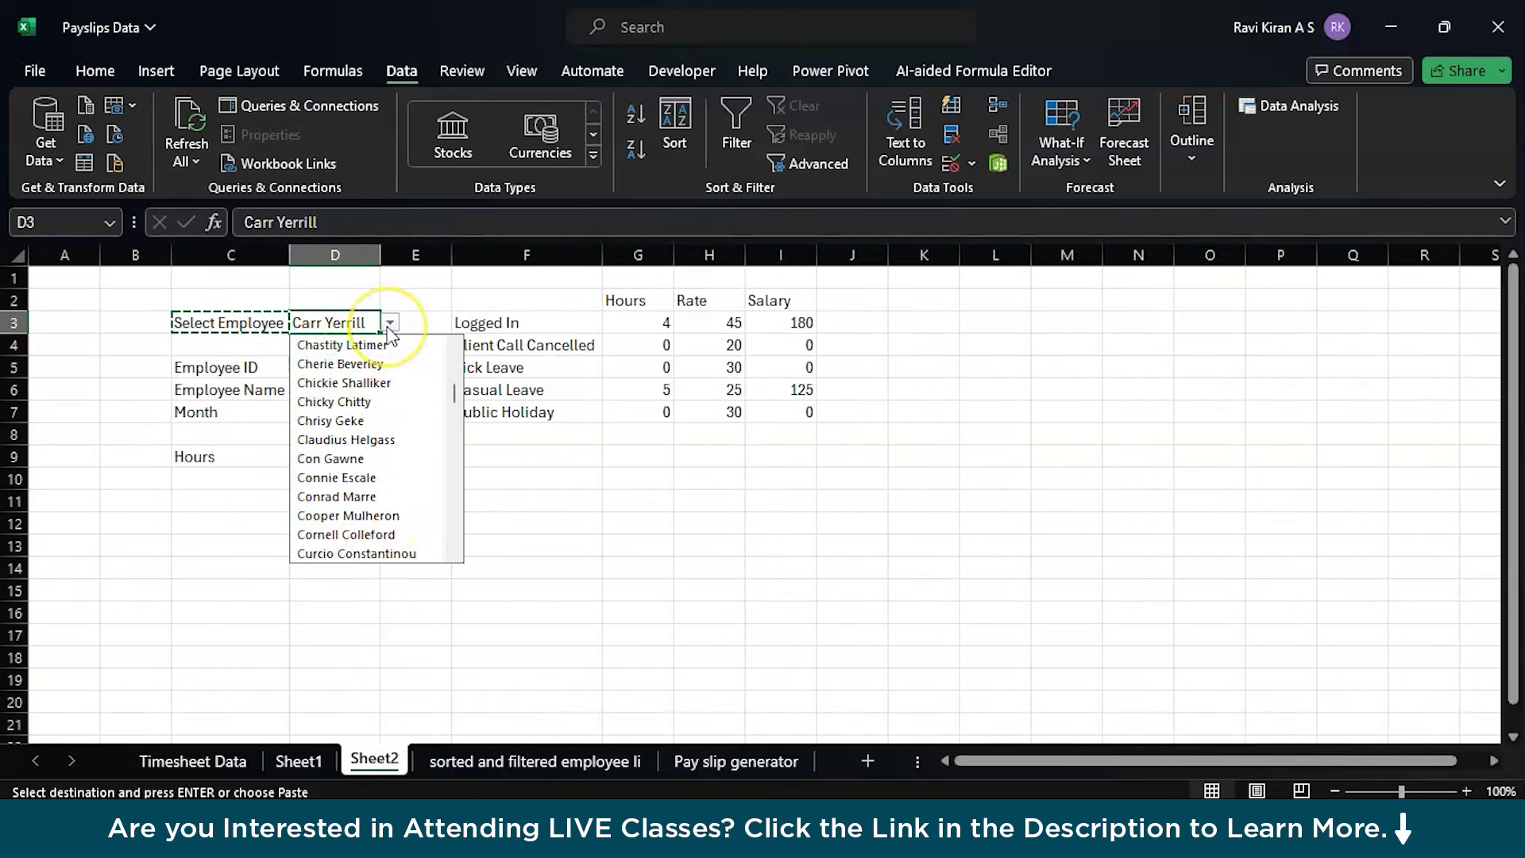
- Start a formula entry in B2 on Pay slip generator, then cancel it
click(690, 759)
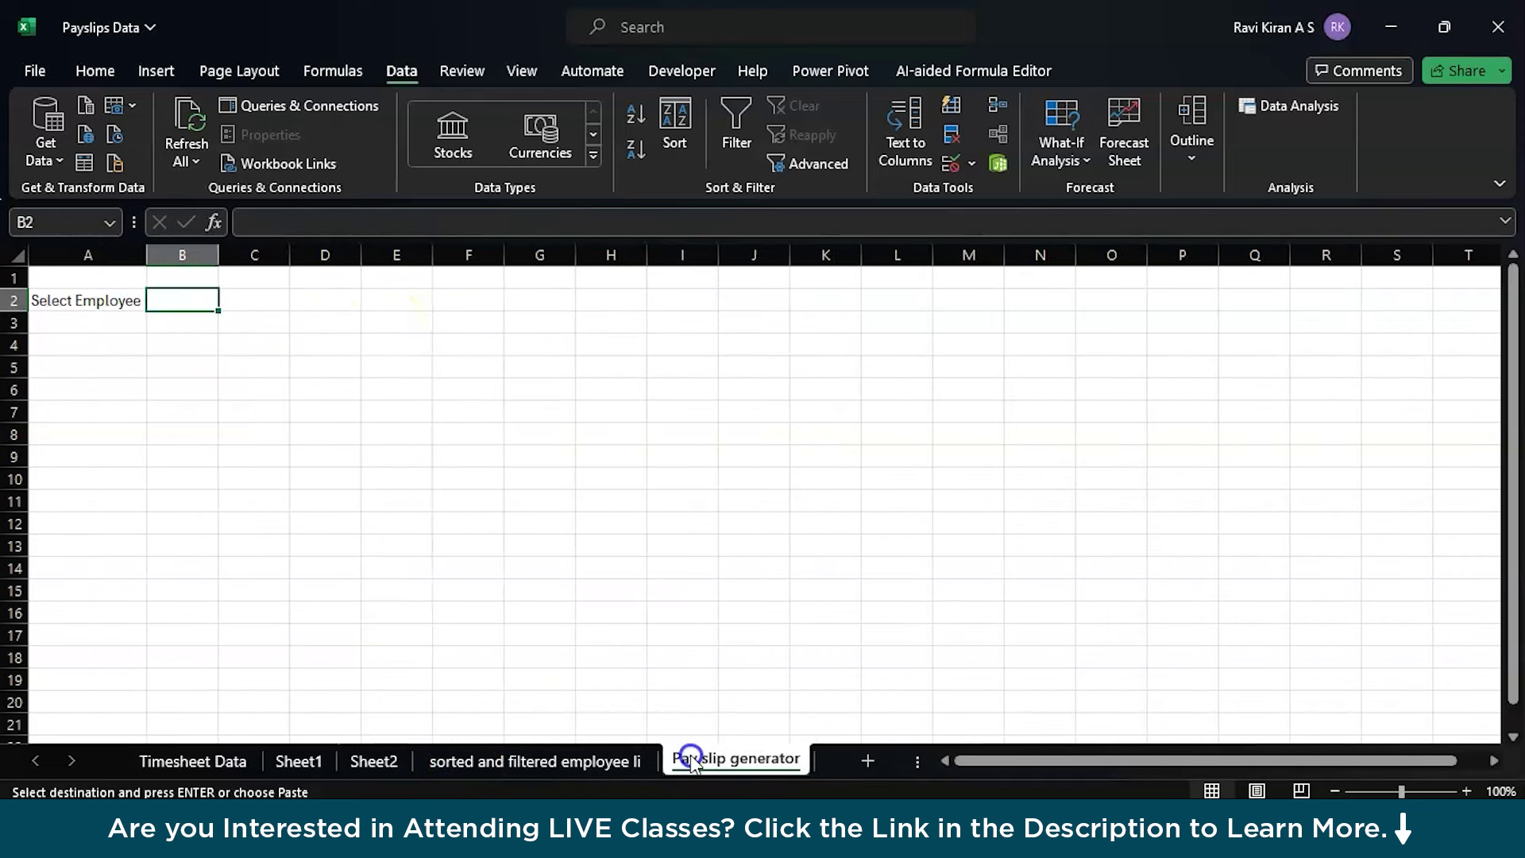
click(205, 302)
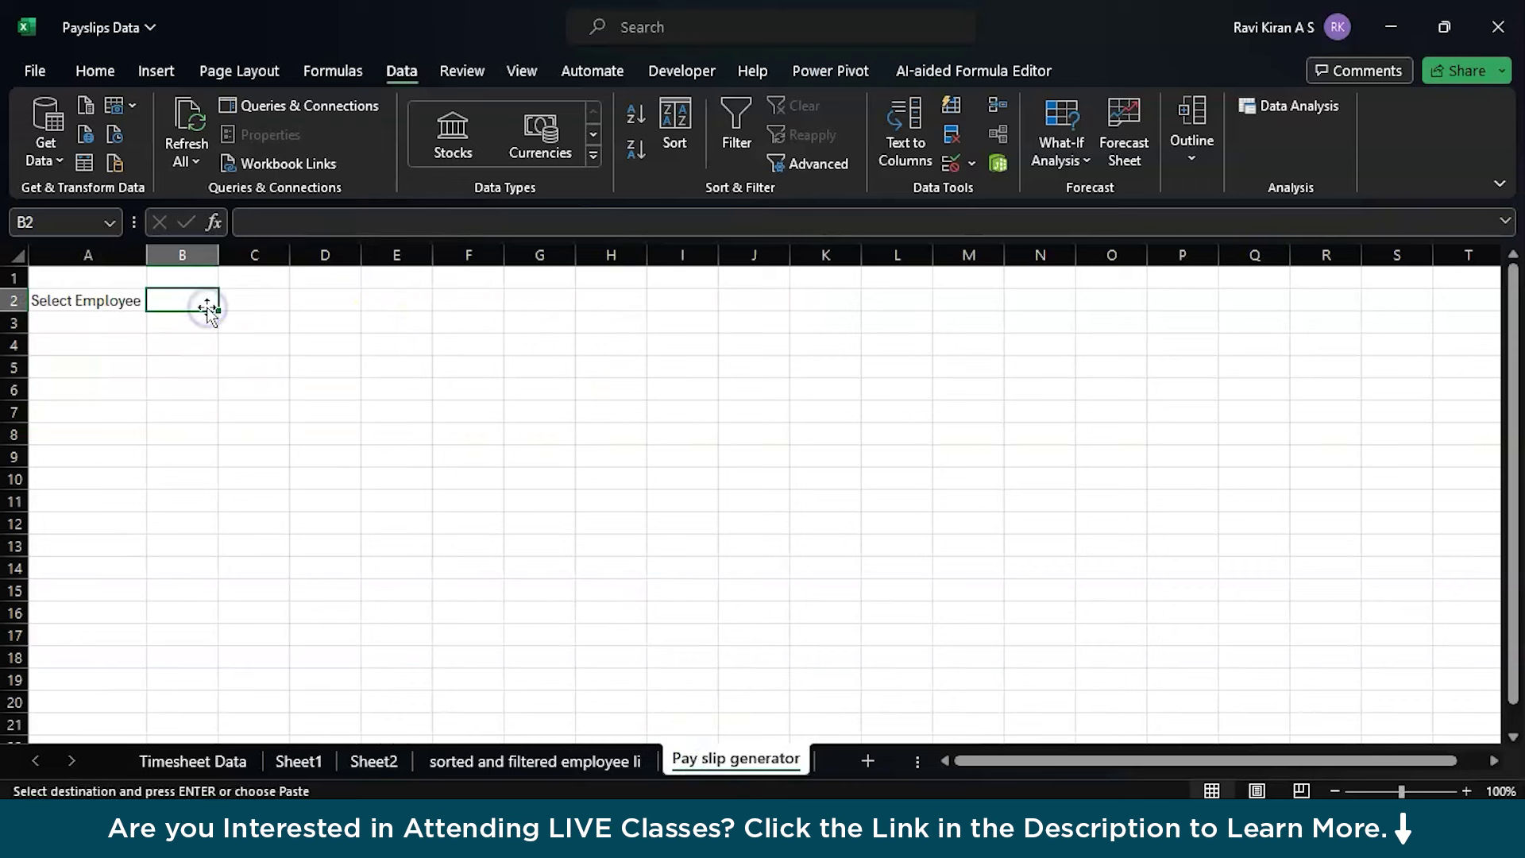
text(=)
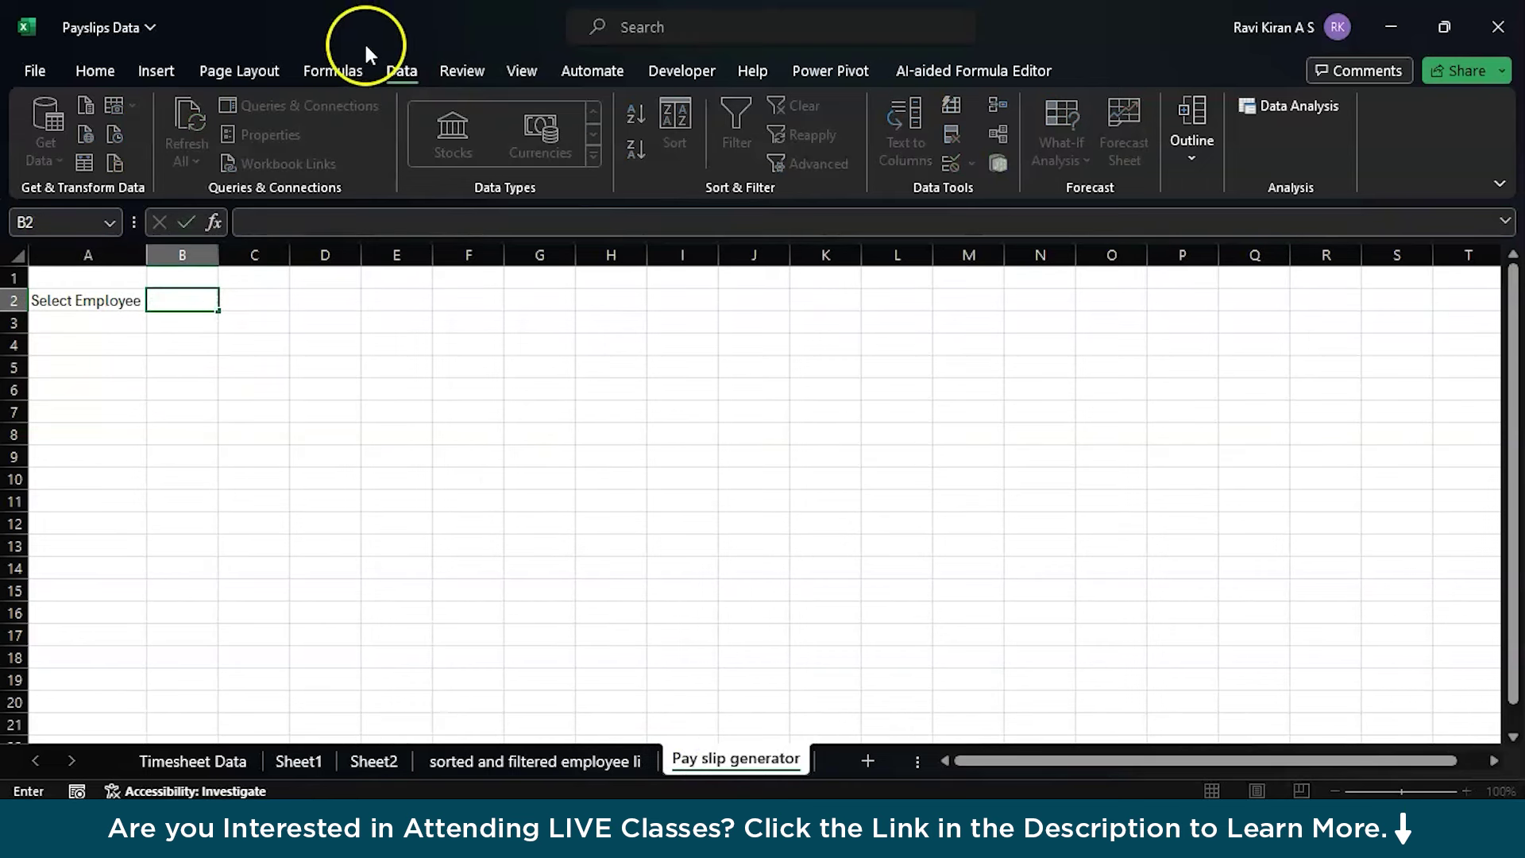
click(310, 331)
key(Escape)
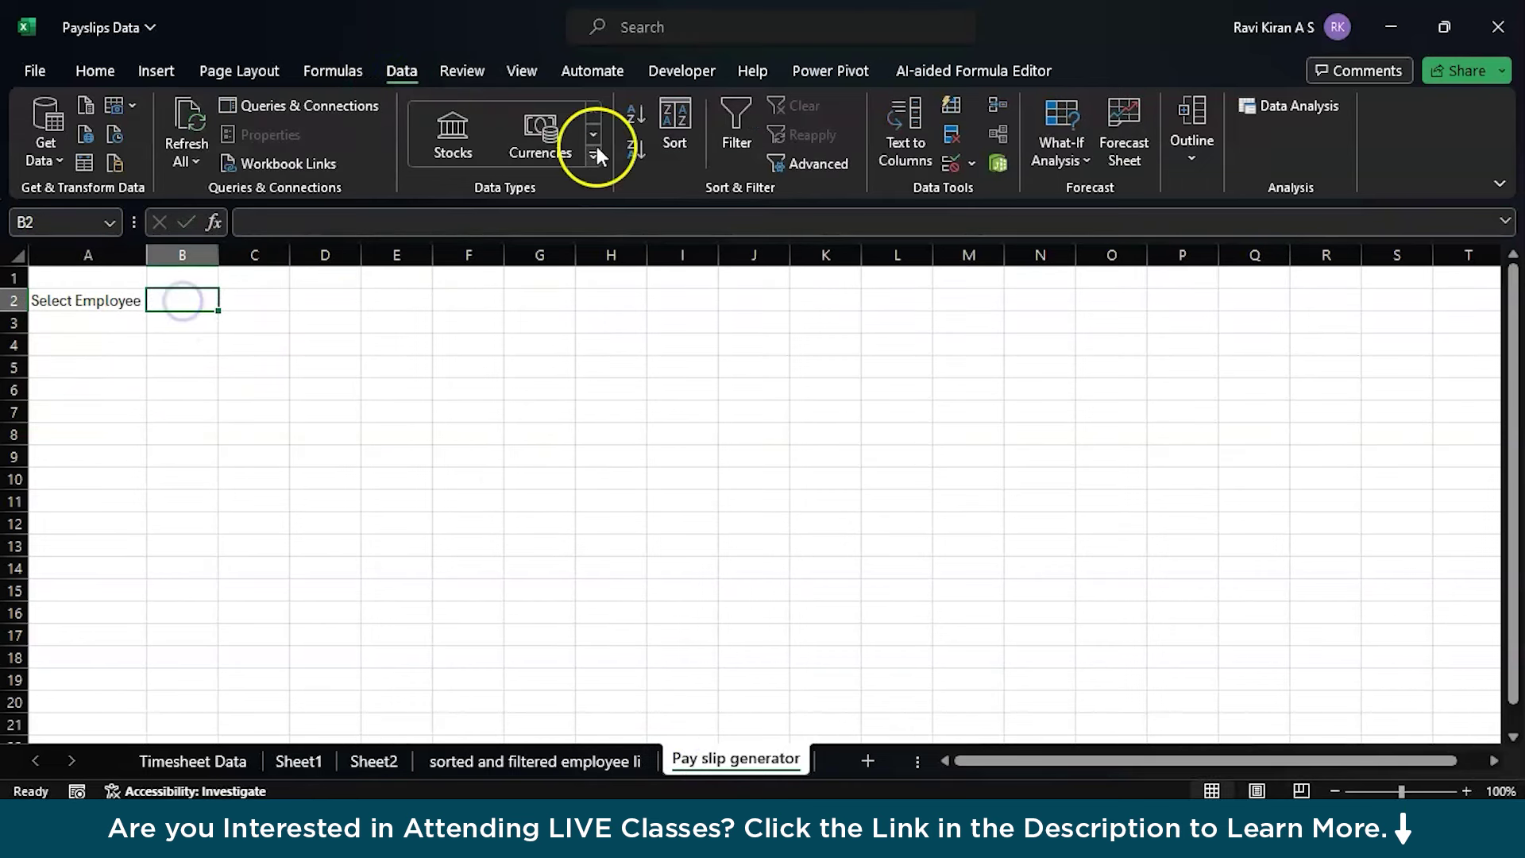
- Begin a List validation for B2 sourced from the sorted names, then cancel it
click(972, 163)
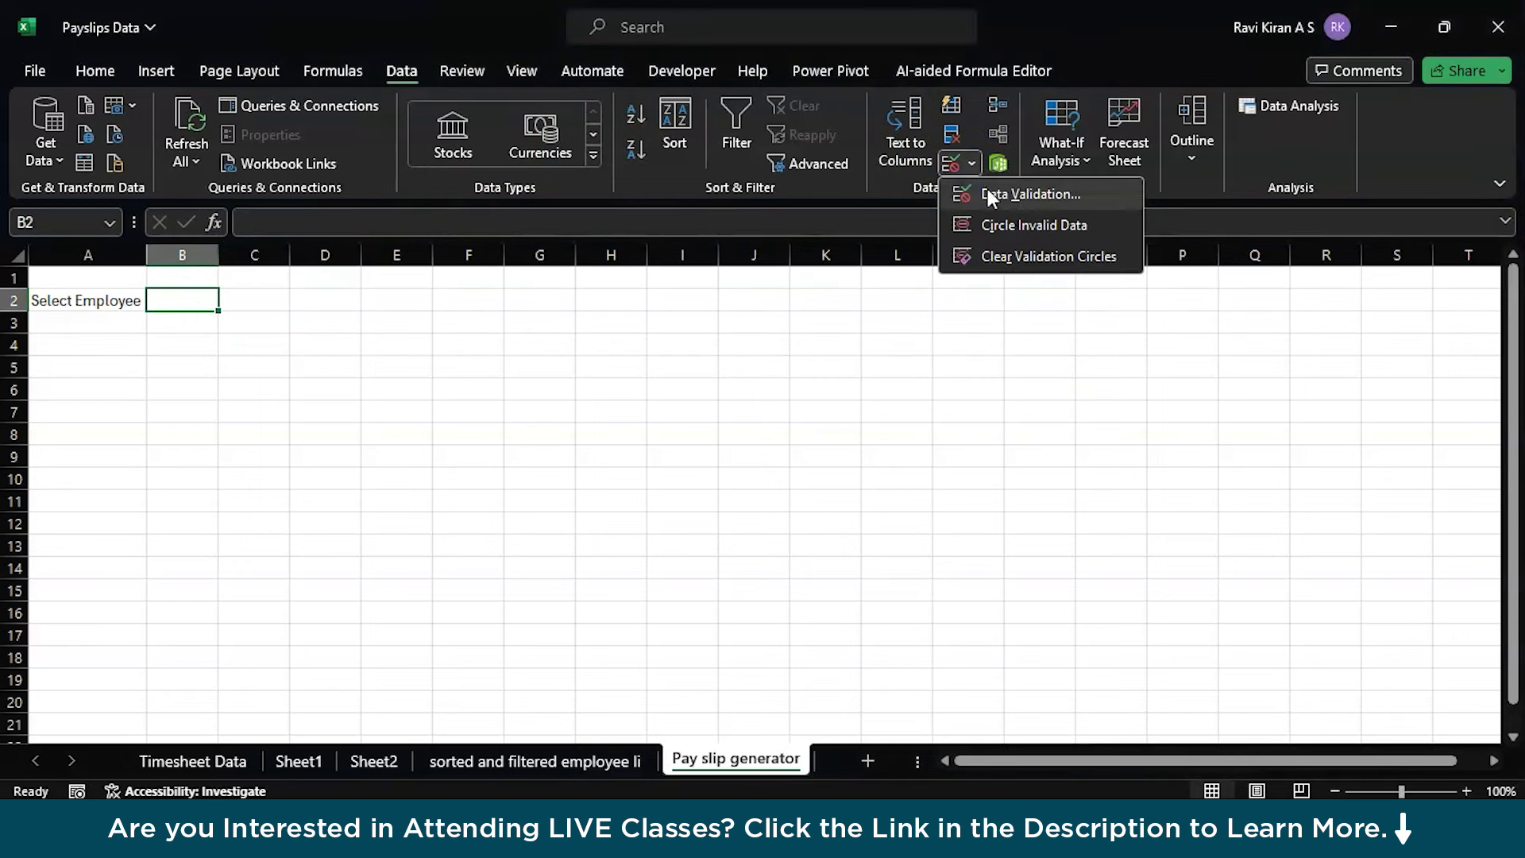
click(989, 193)
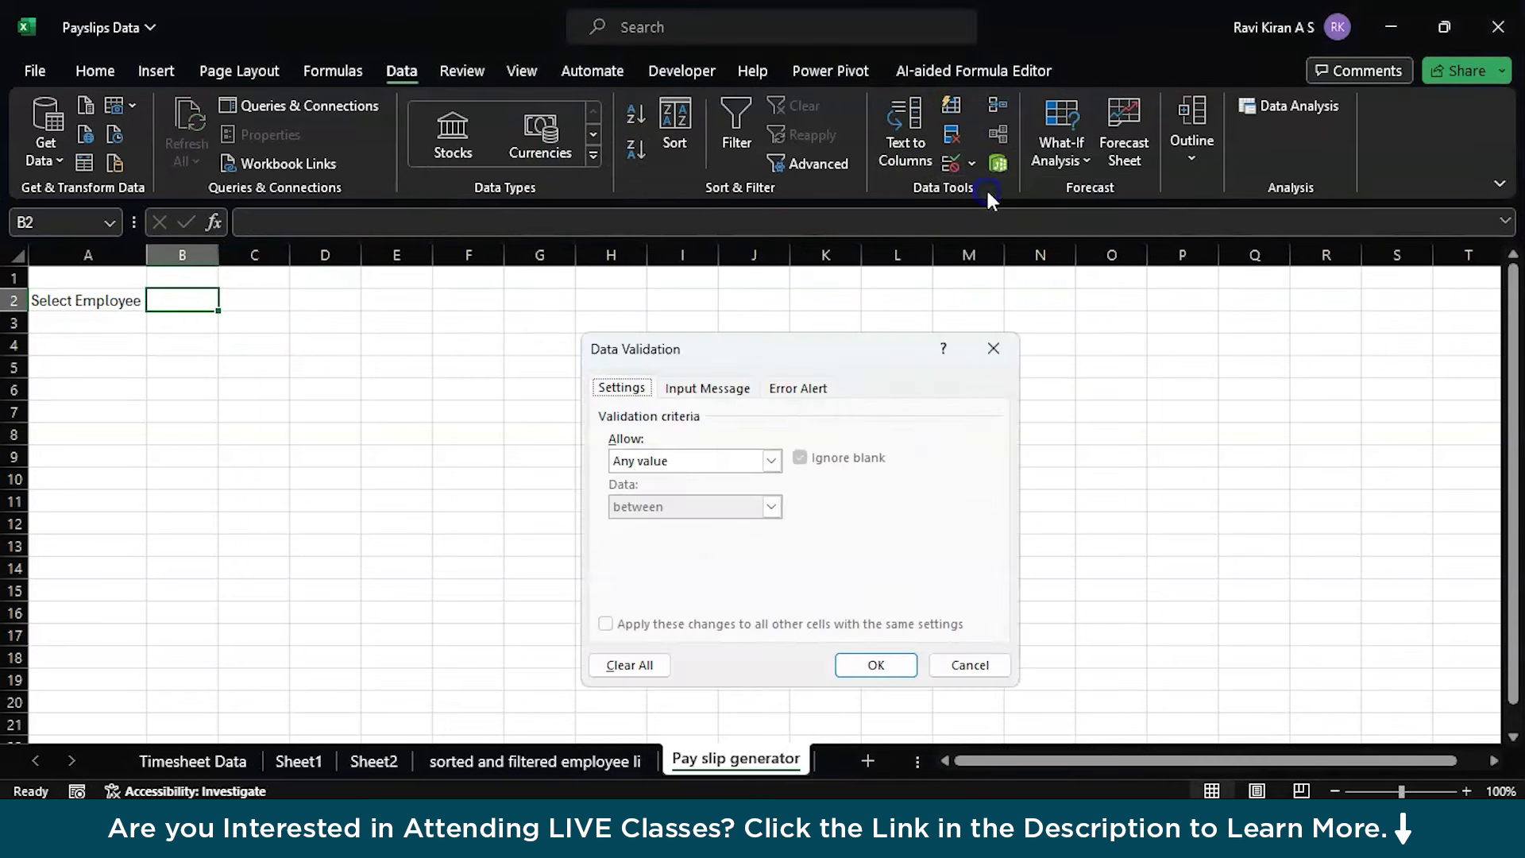
click(771, 460)
click(719, 525)
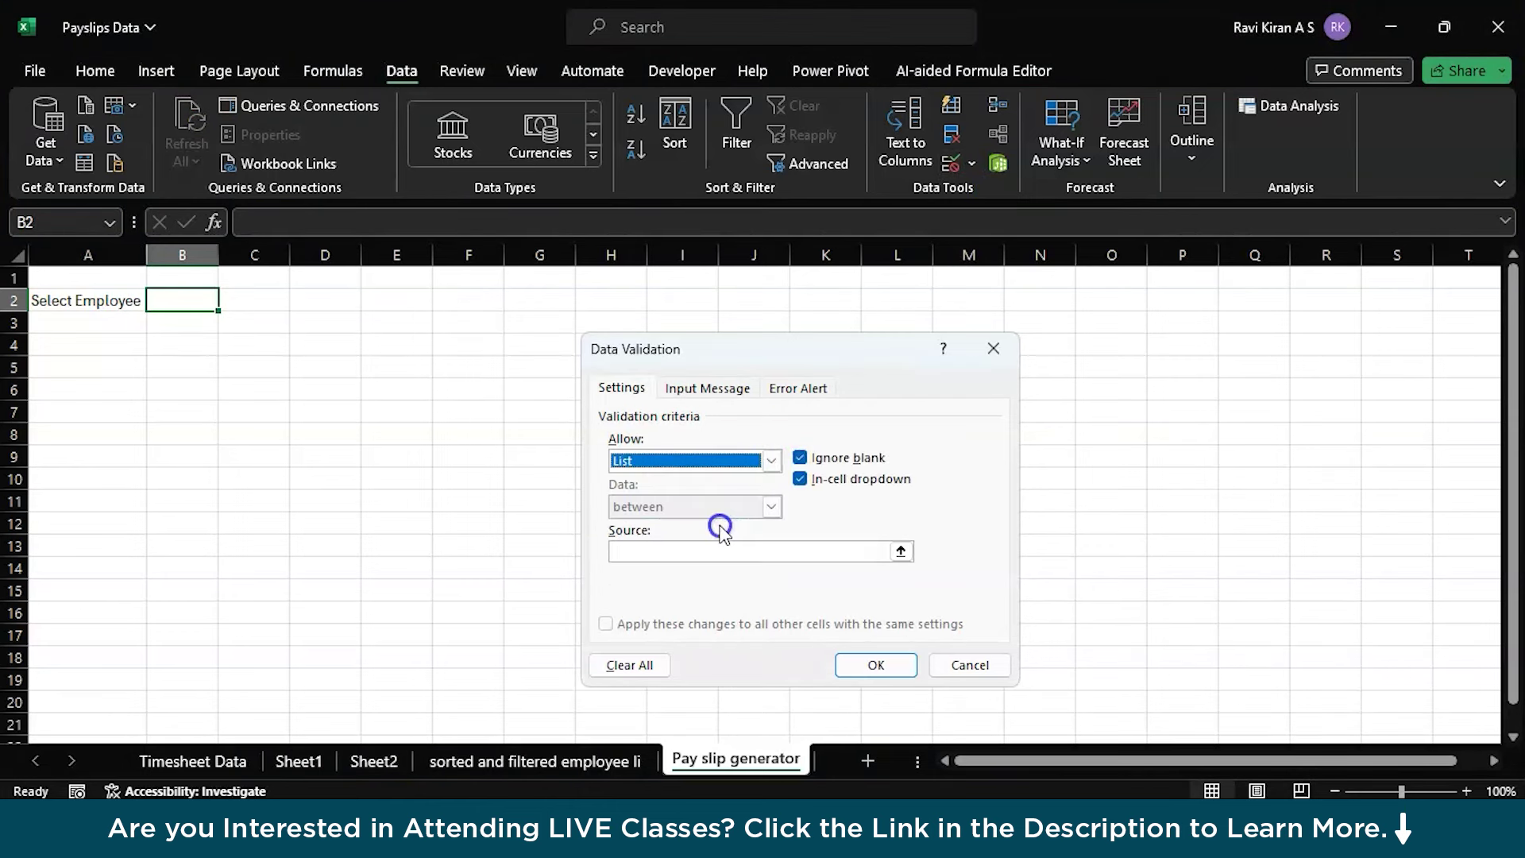
click(691, 550)
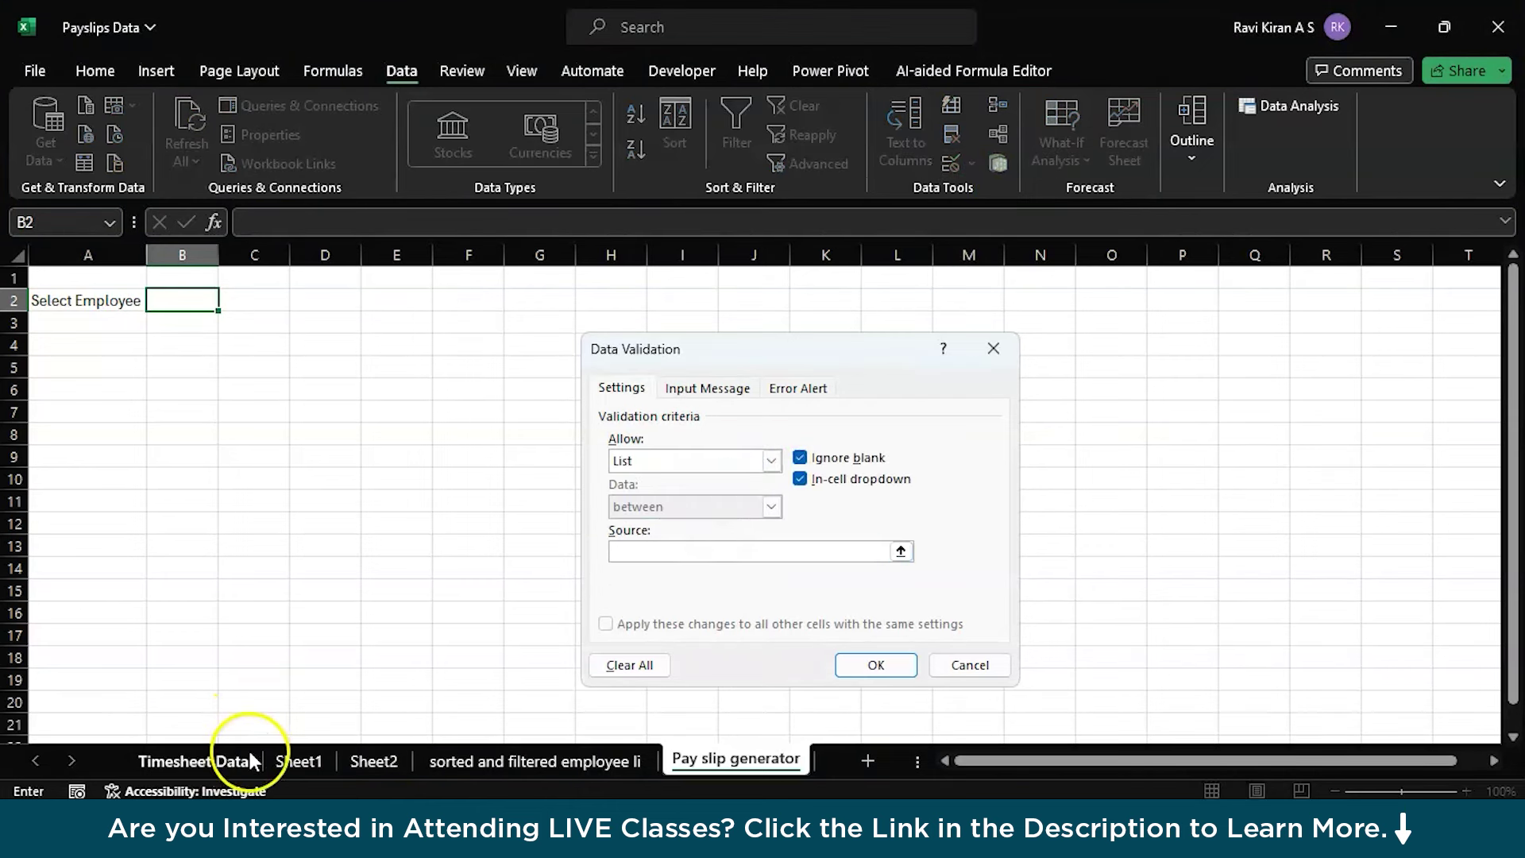
click(465, 765)
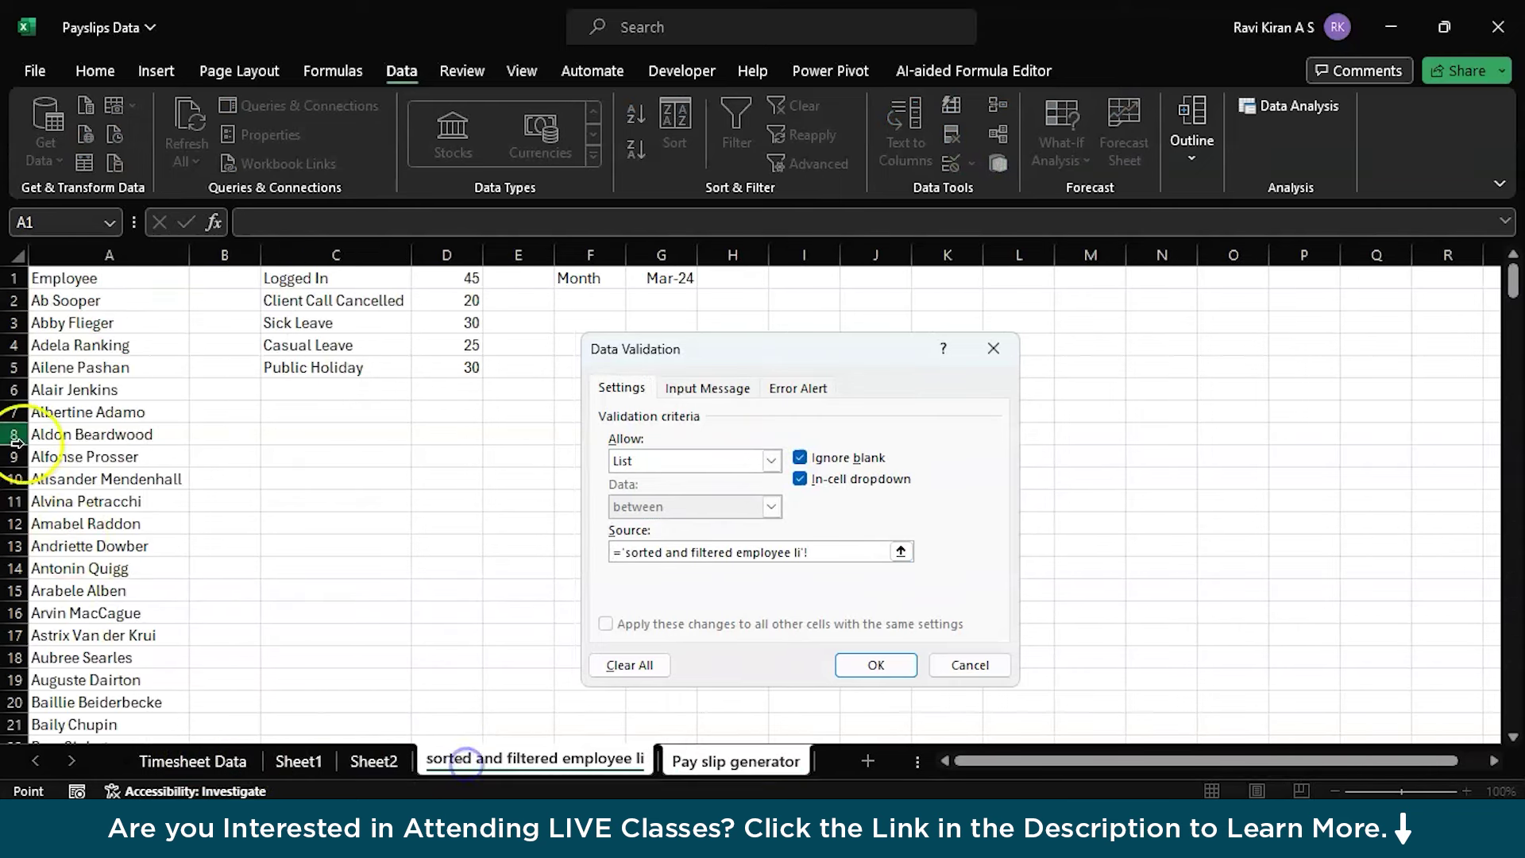
click(79, 301)
key(ctrl+shift+Down)
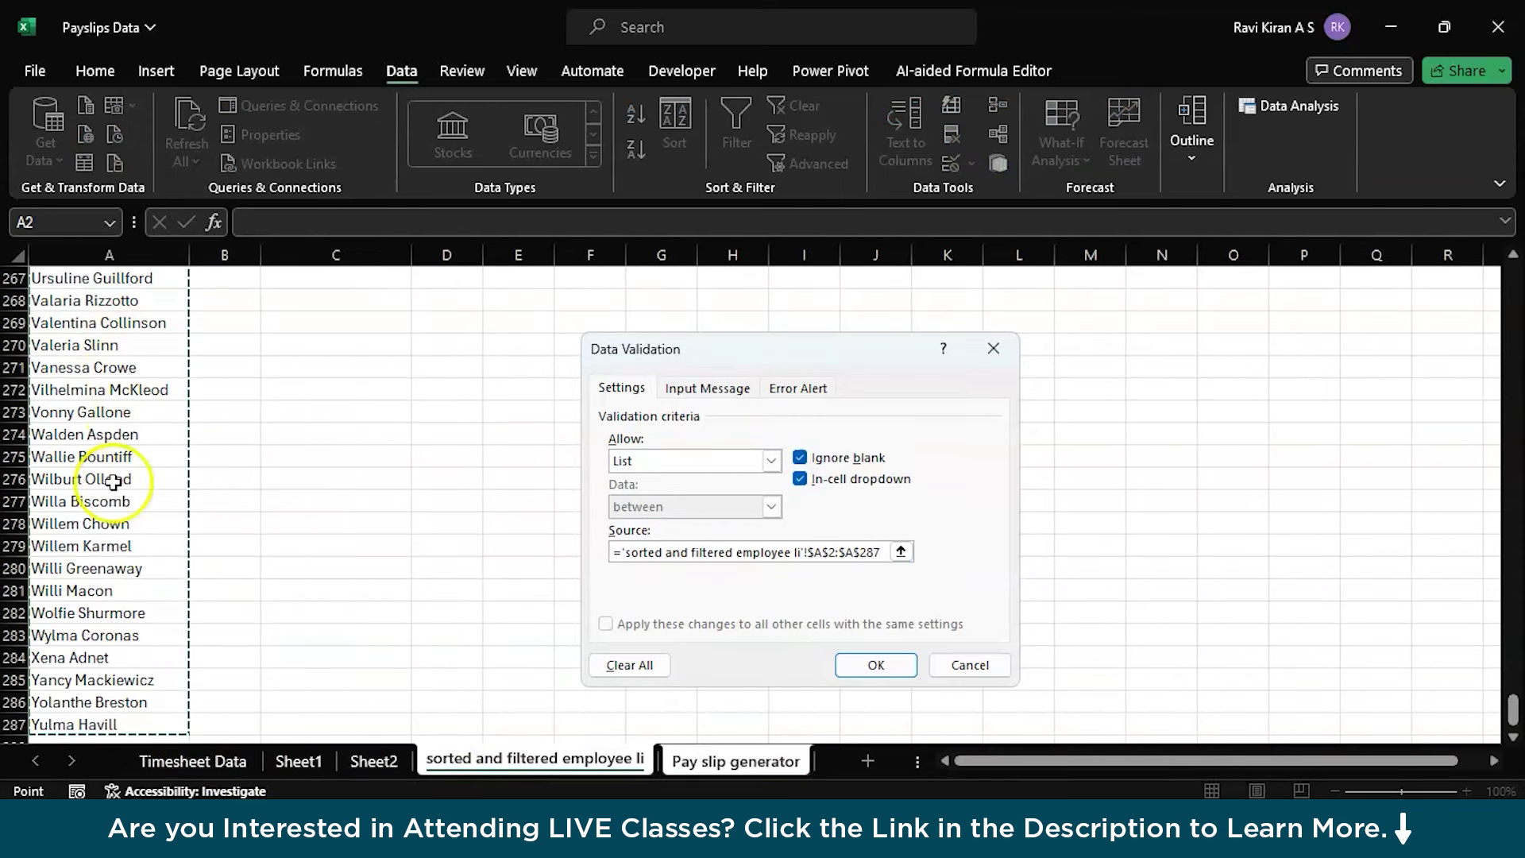
scroll(104, 623, down, 2)
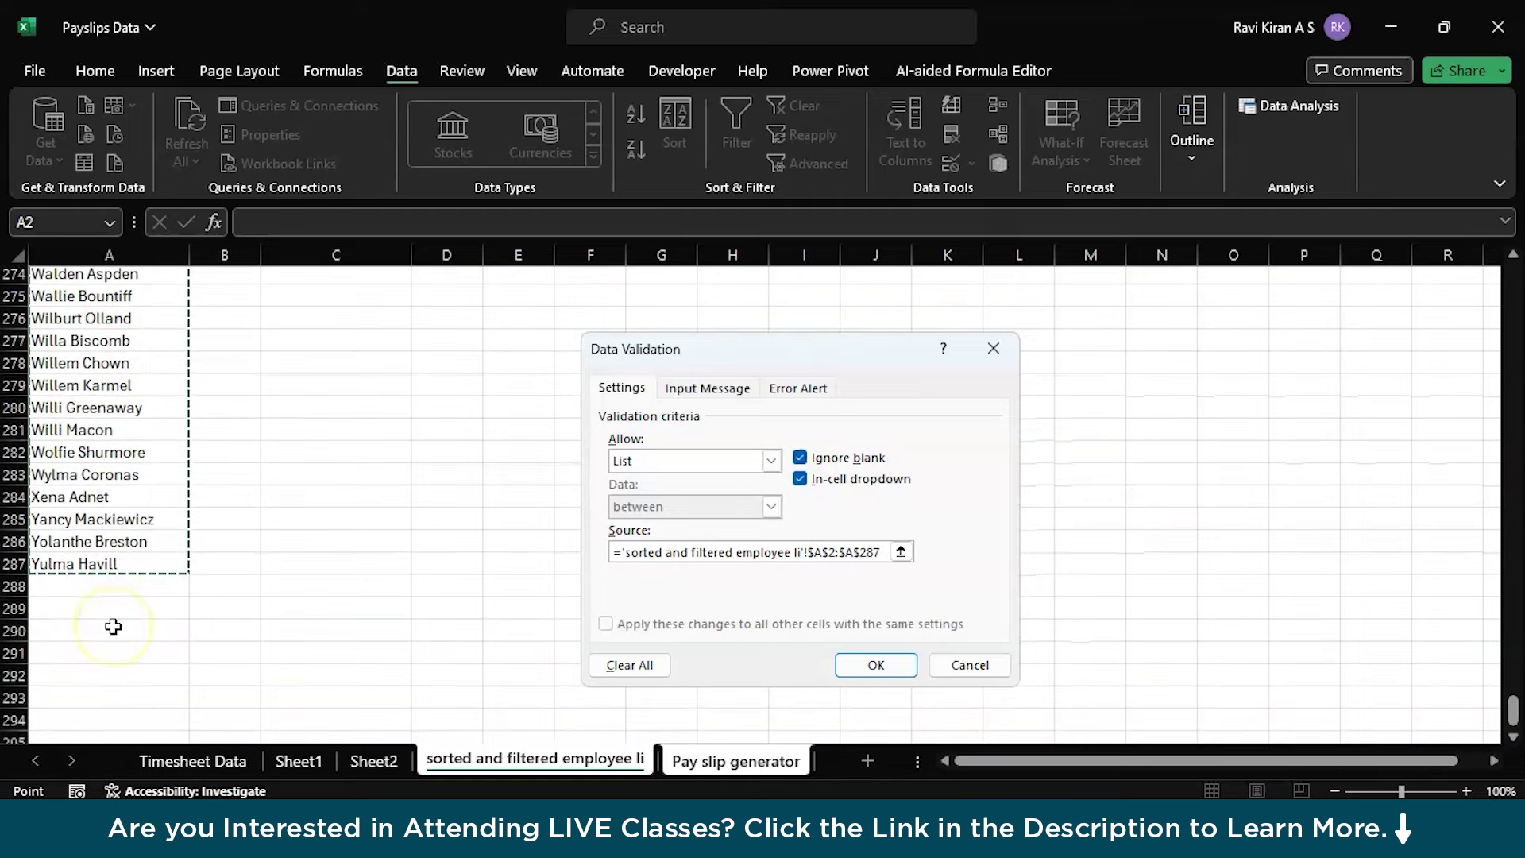
click(93, 589)
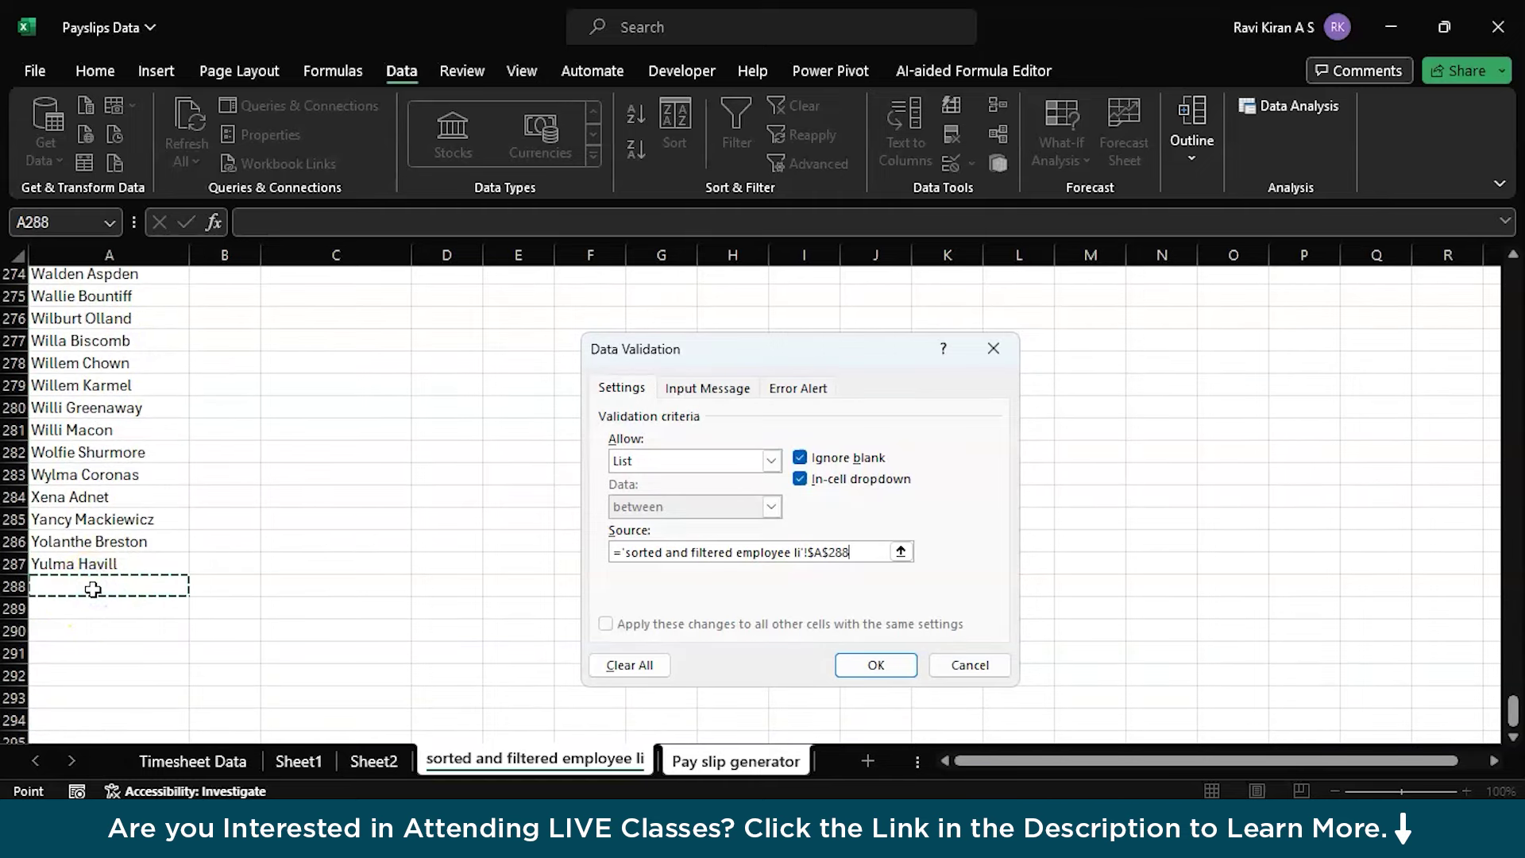
click(970, 665)
click(475, 760)
- Type a trial name in A288 below the list, then clear it
click(60, 584)
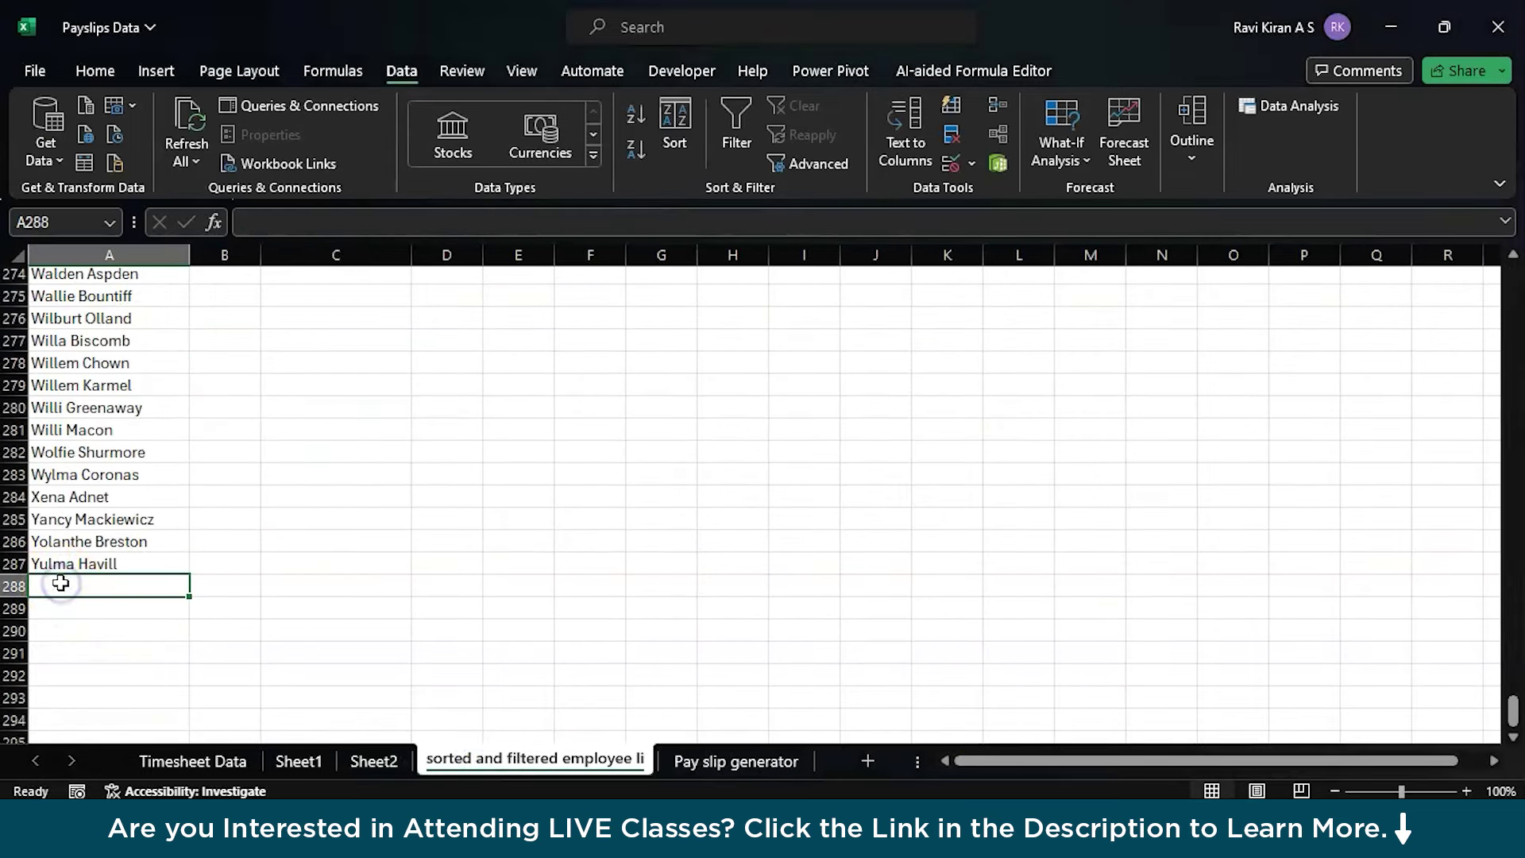
text(Jonath)
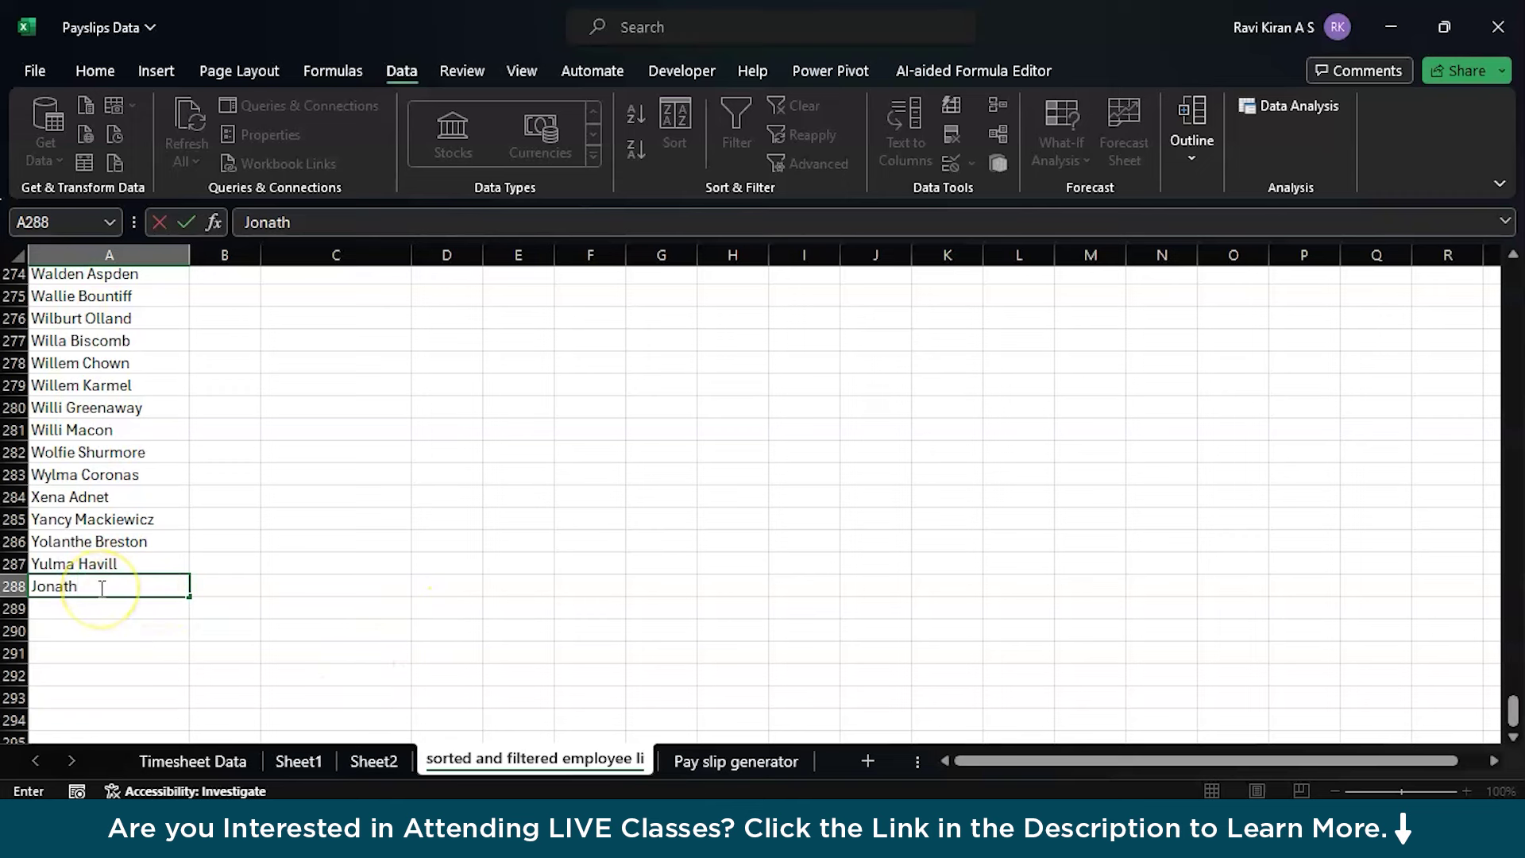
click(102, 588)
key(BackSpace)
key(BackSpace)
key(BackSpace)
key(BackSpace)
key(BackSpace)
key(BackSpace)
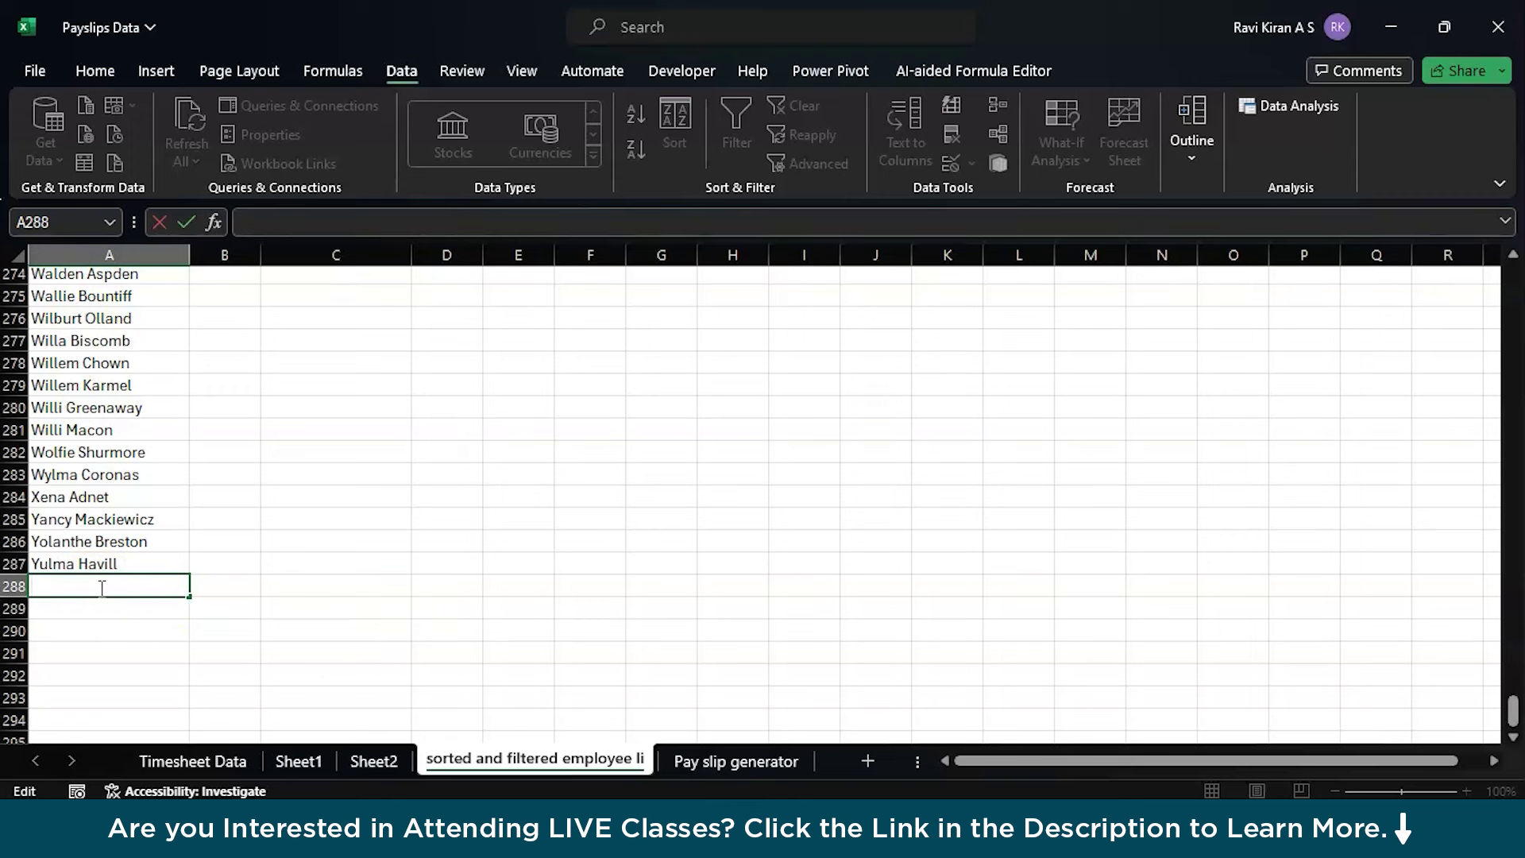
- Compare the payslip sheets, then select all of column A on the sorted employee sheet
click(704, 758)
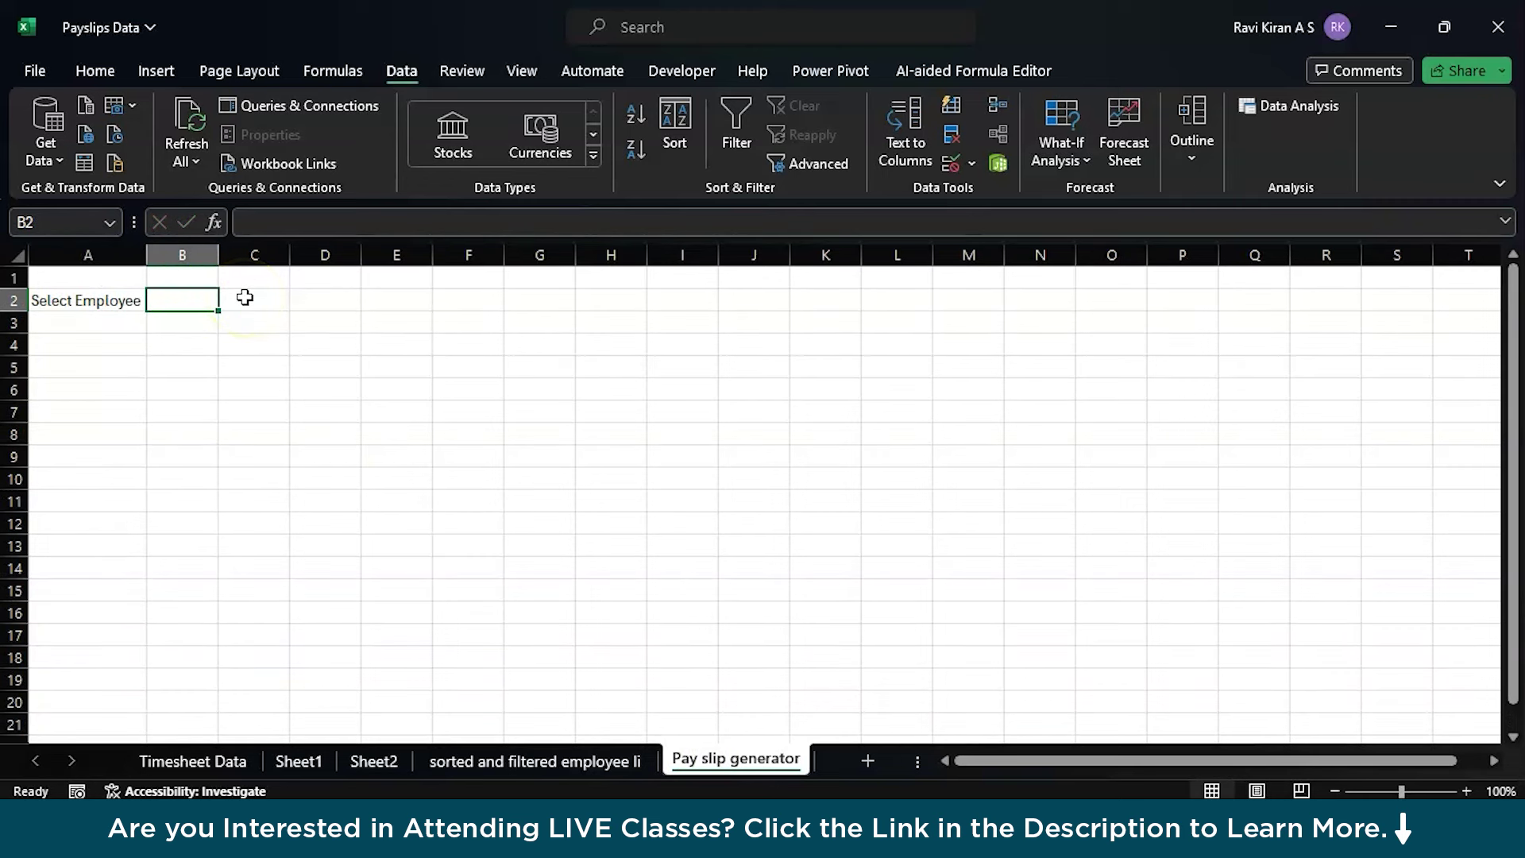
click(361, 762)
click(460, 761)
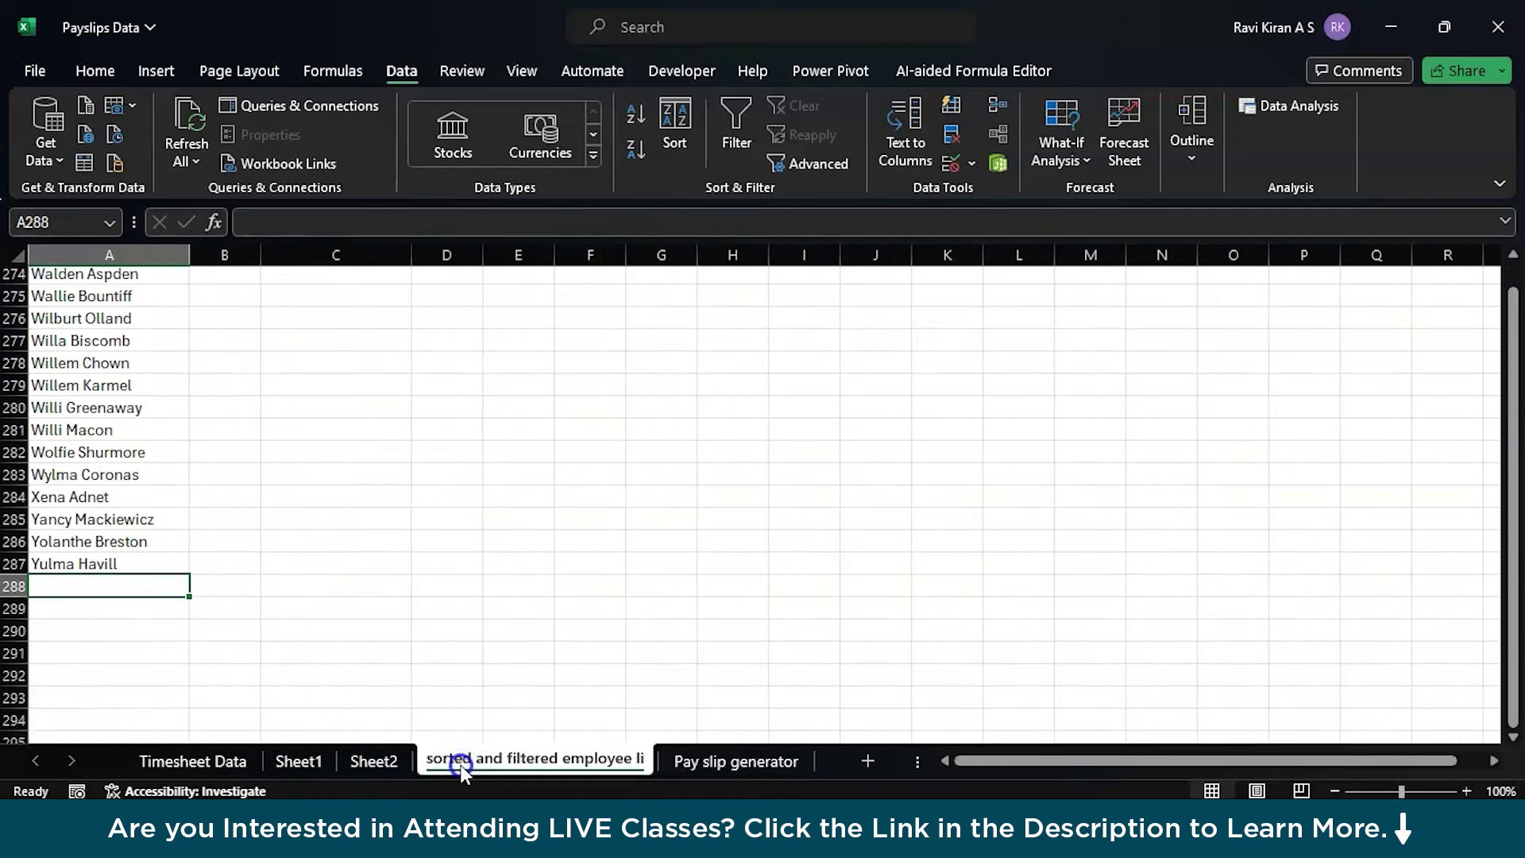
click(756, 760)
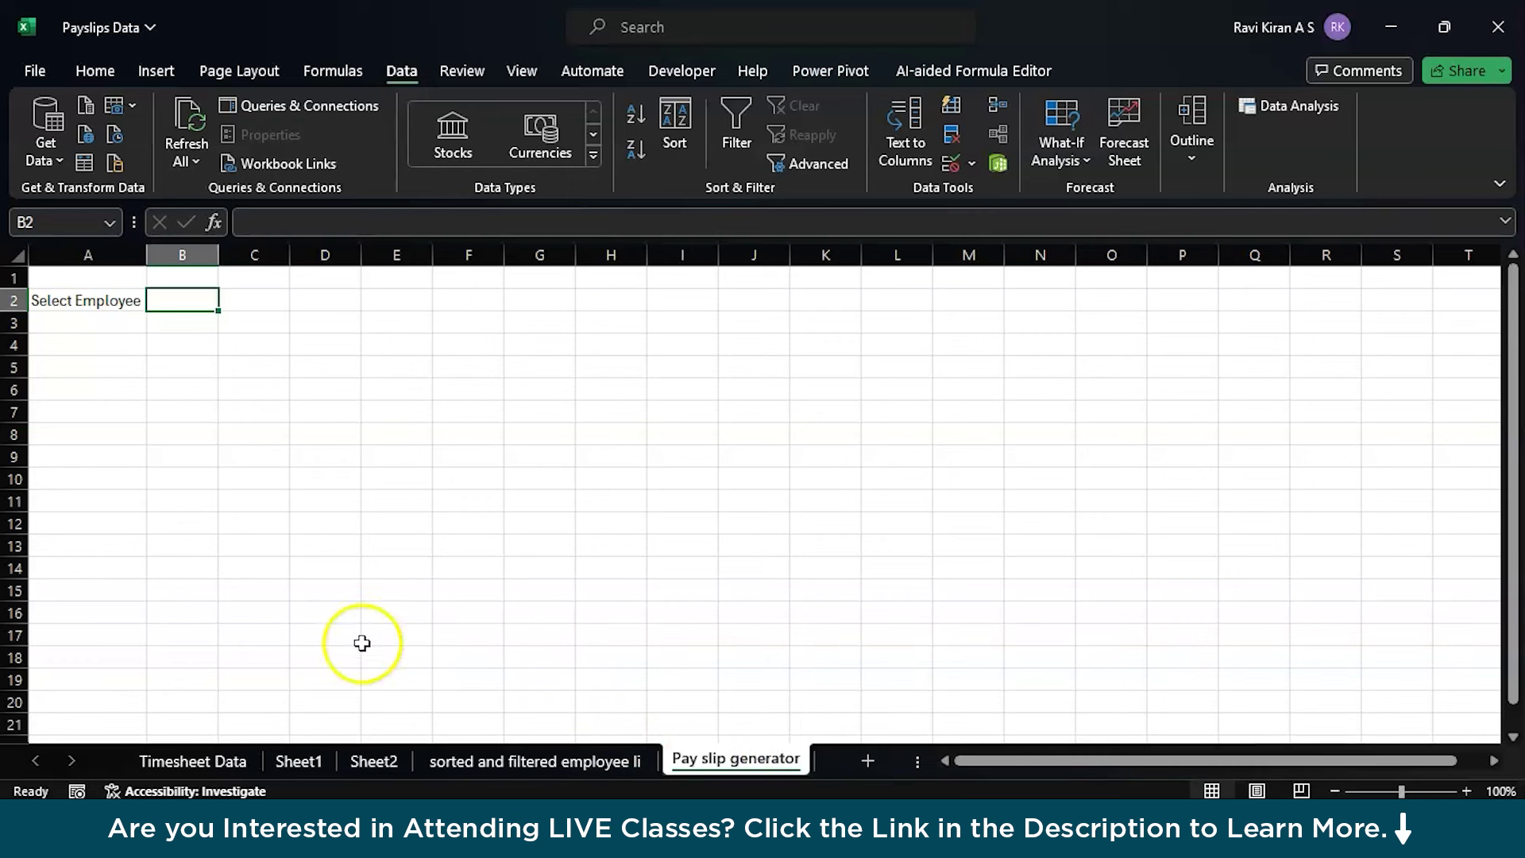
click(442, 764)
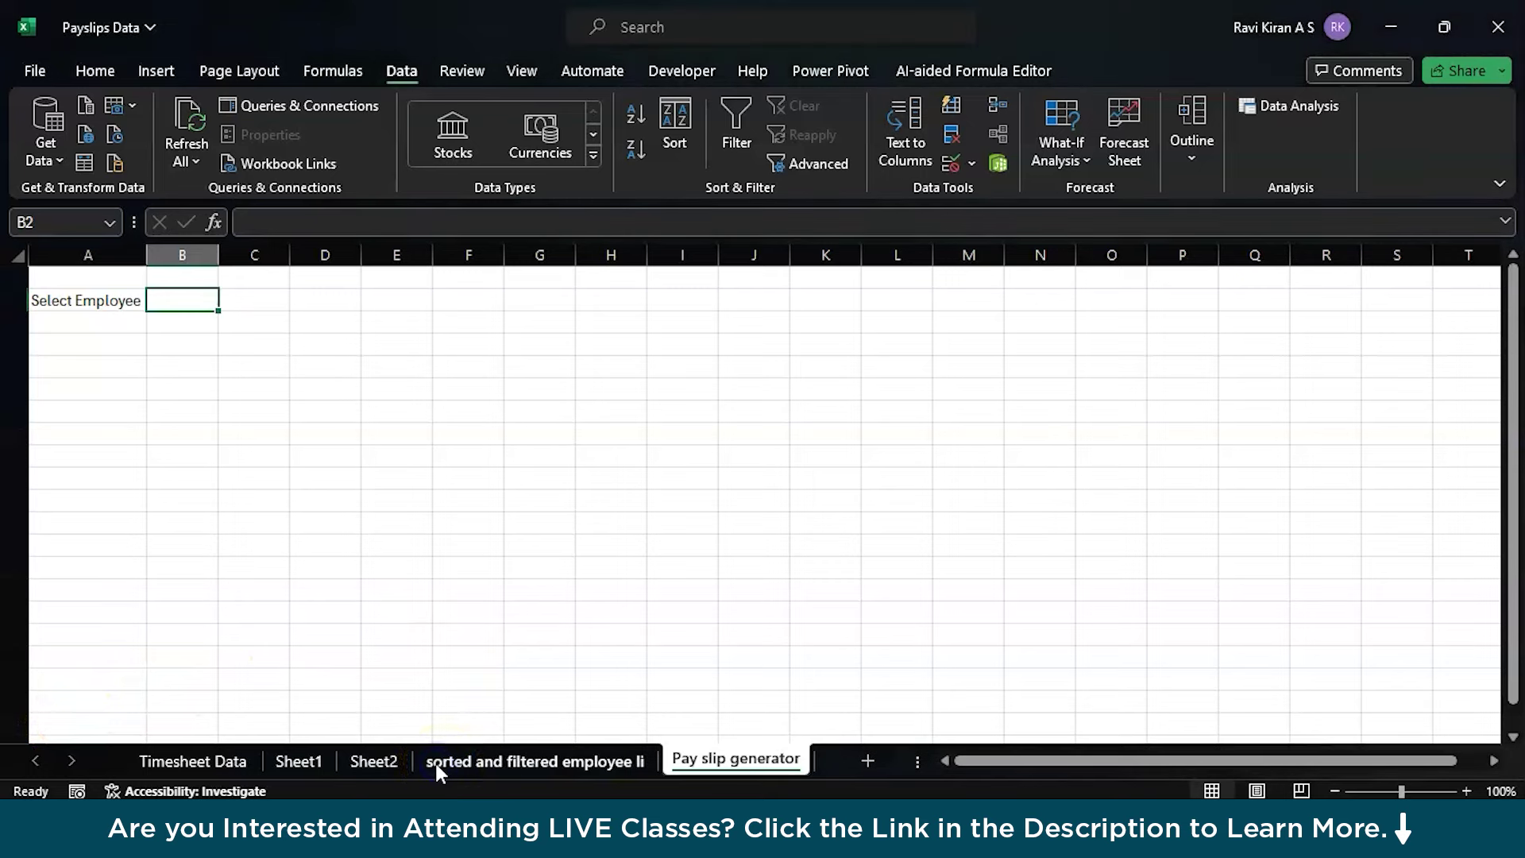
click(679, 756)
click(603, 761)
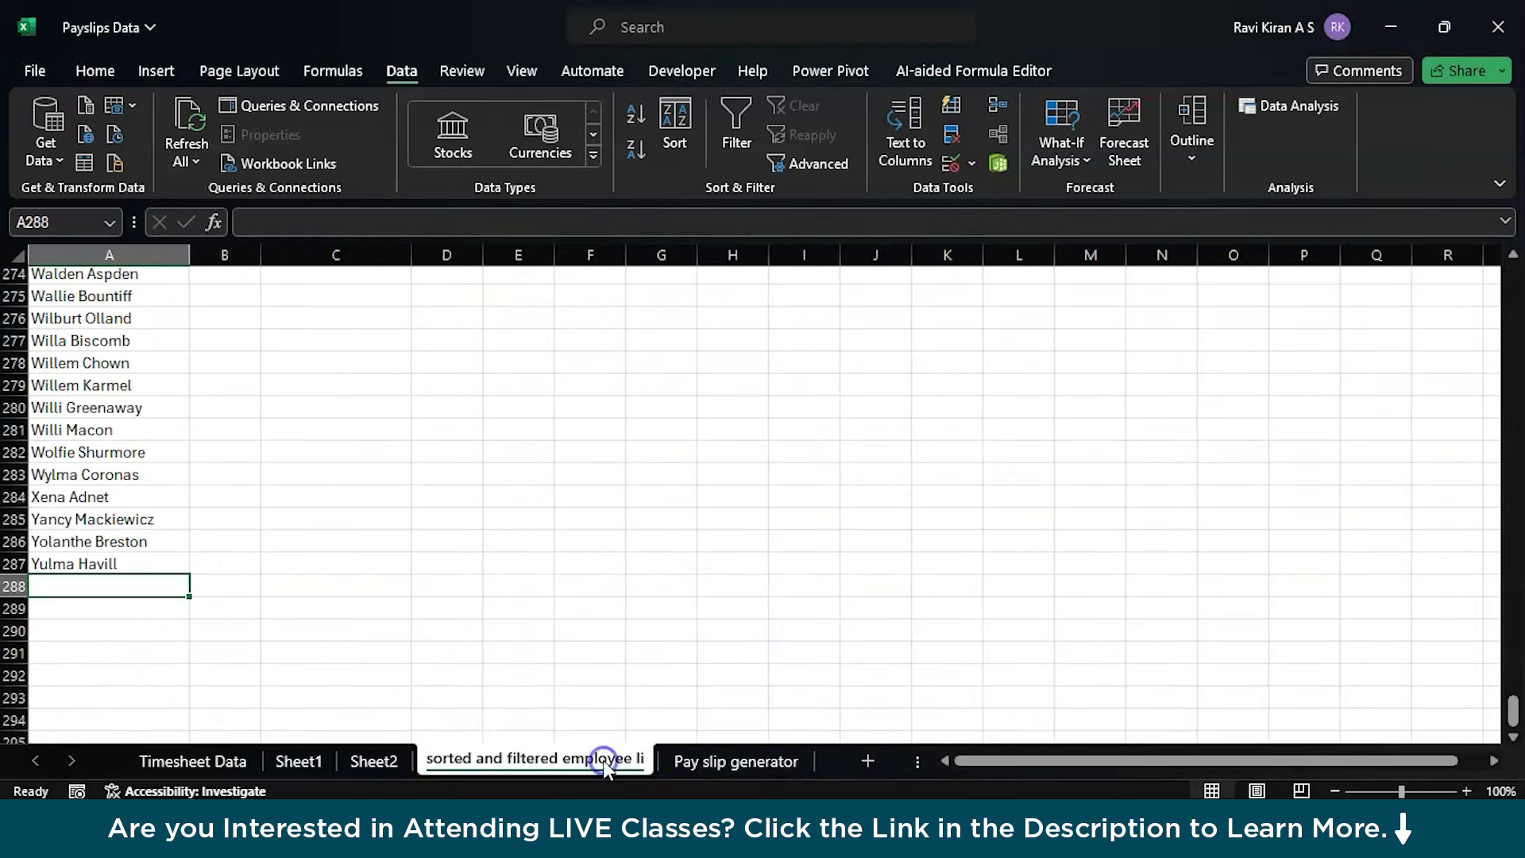
scroll(325, 491, up, 14)
scroll(325, 492, up, 20)
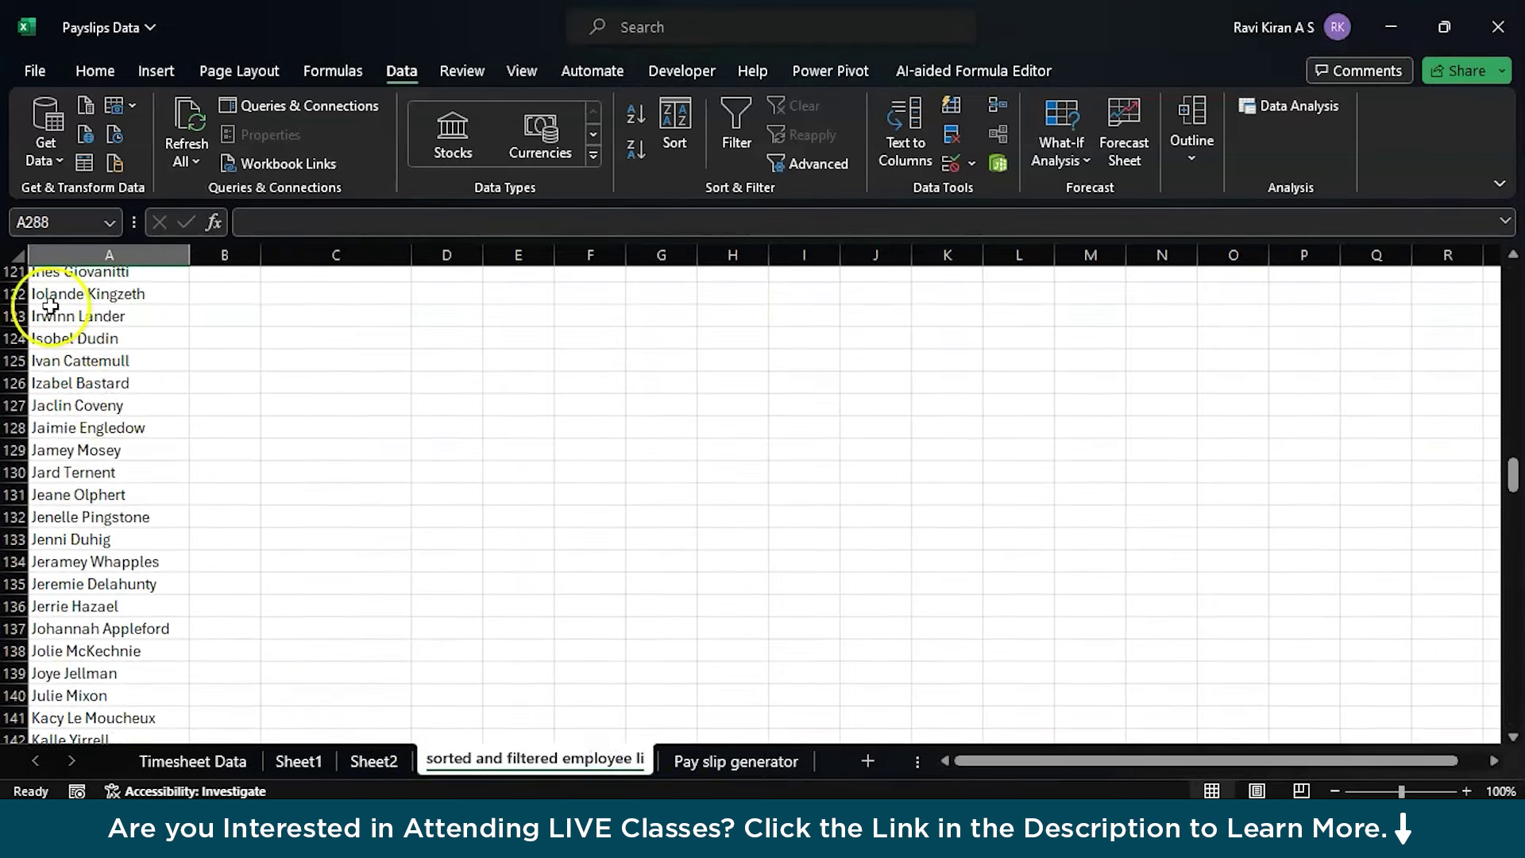
scroll(123, 242, up, 20)
click(113, 252)
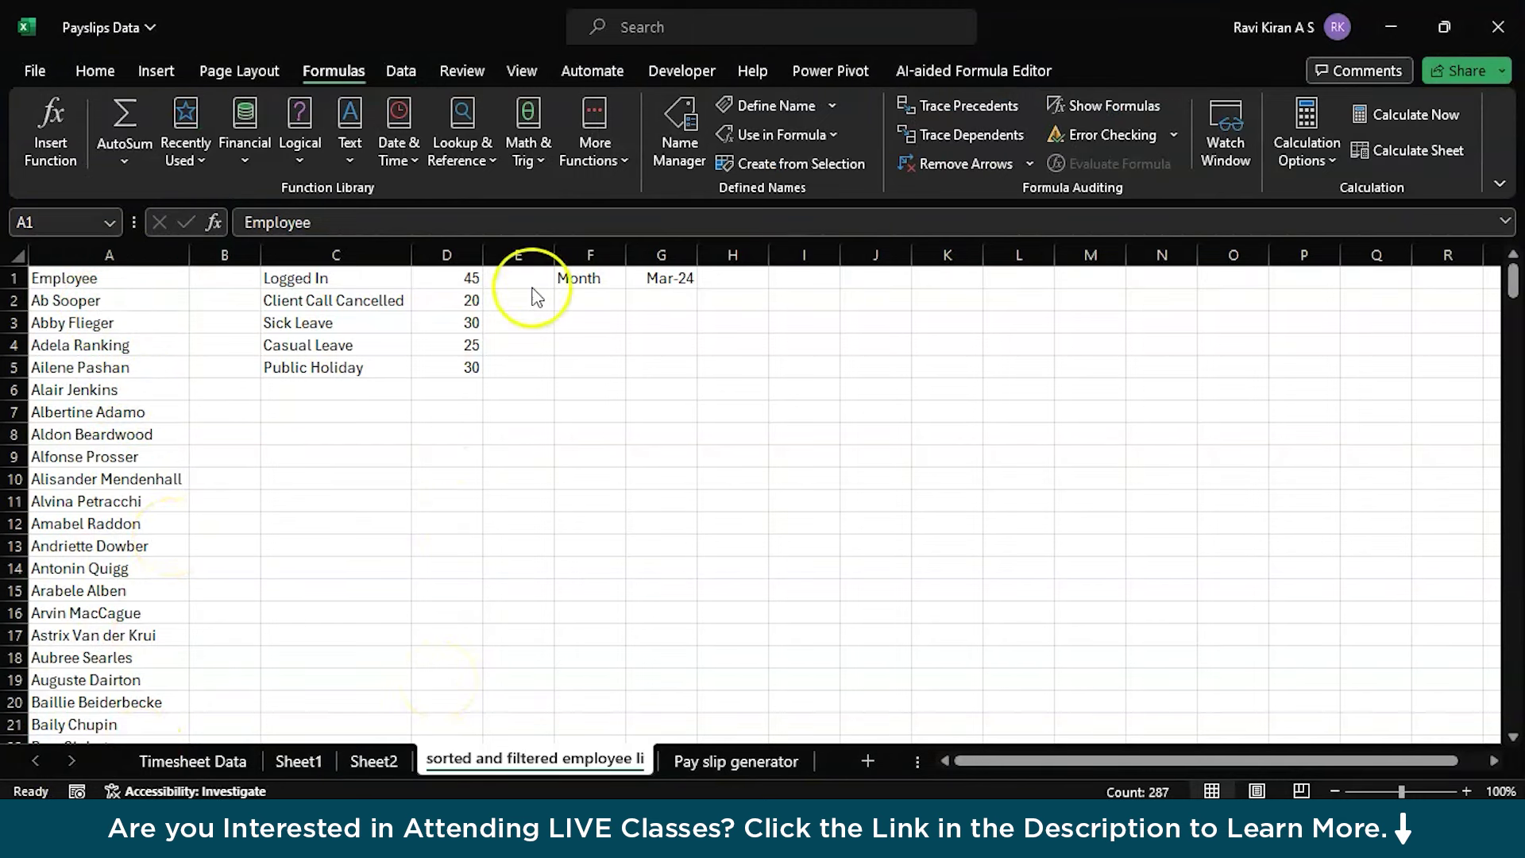
- Start a new name for column A, replacing the space with an underscore
key(ctrl+space)
click(112, 74)
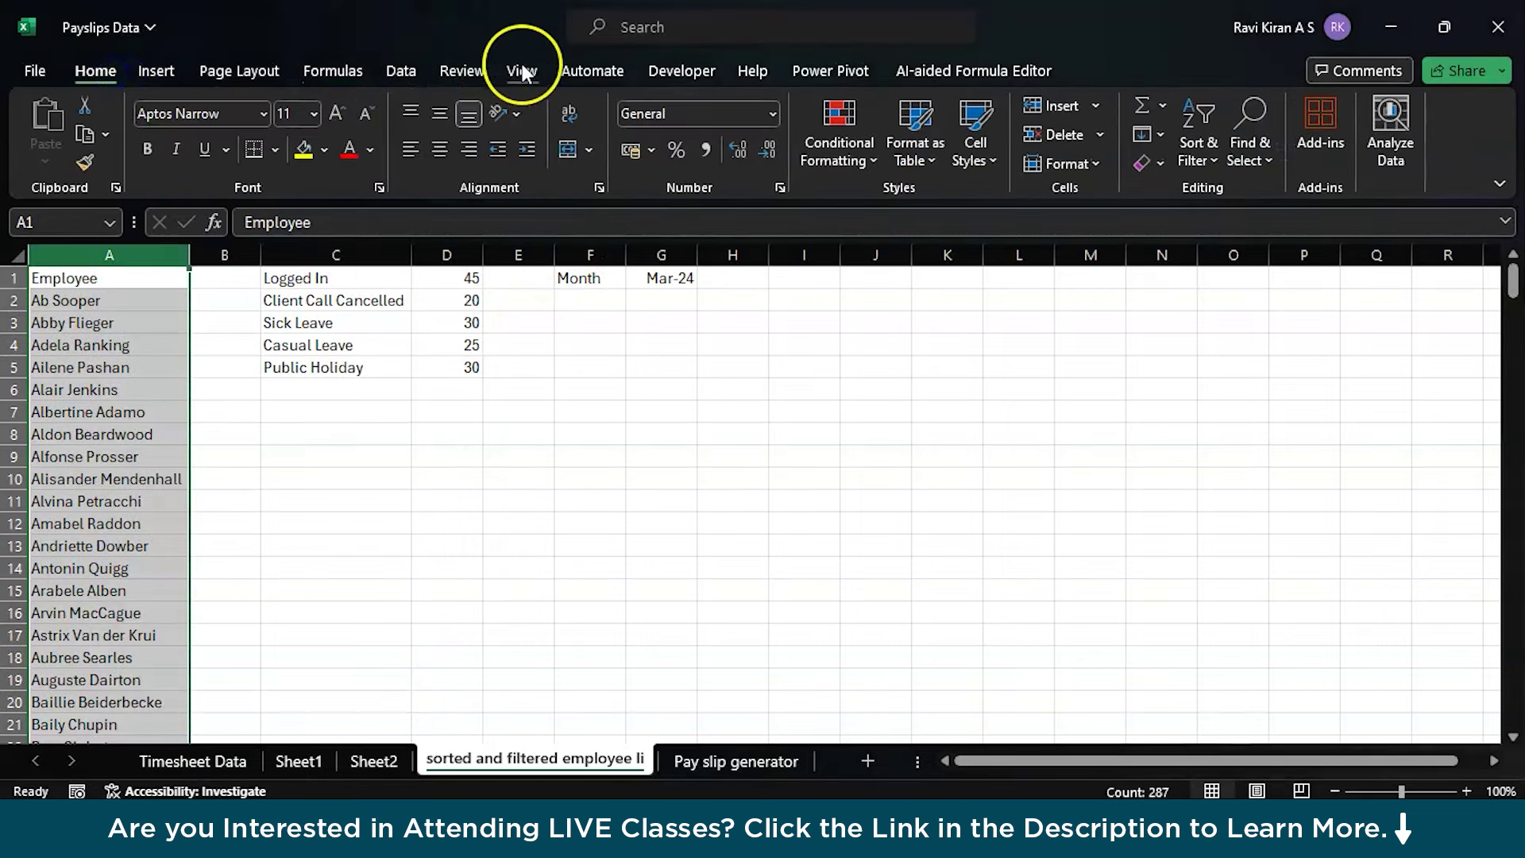
click(328, 71)
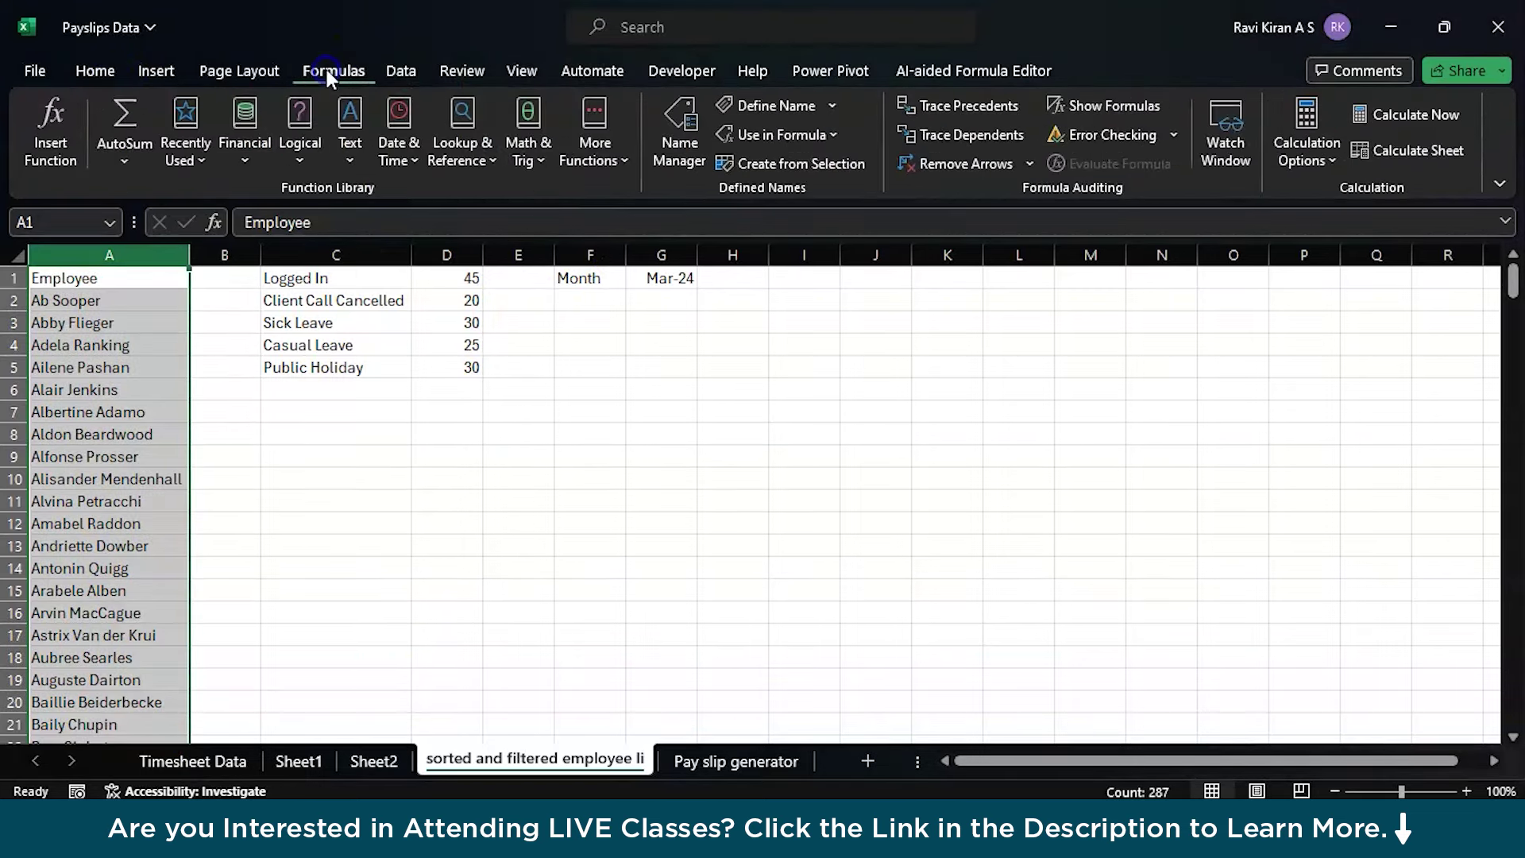
click(798, 103)
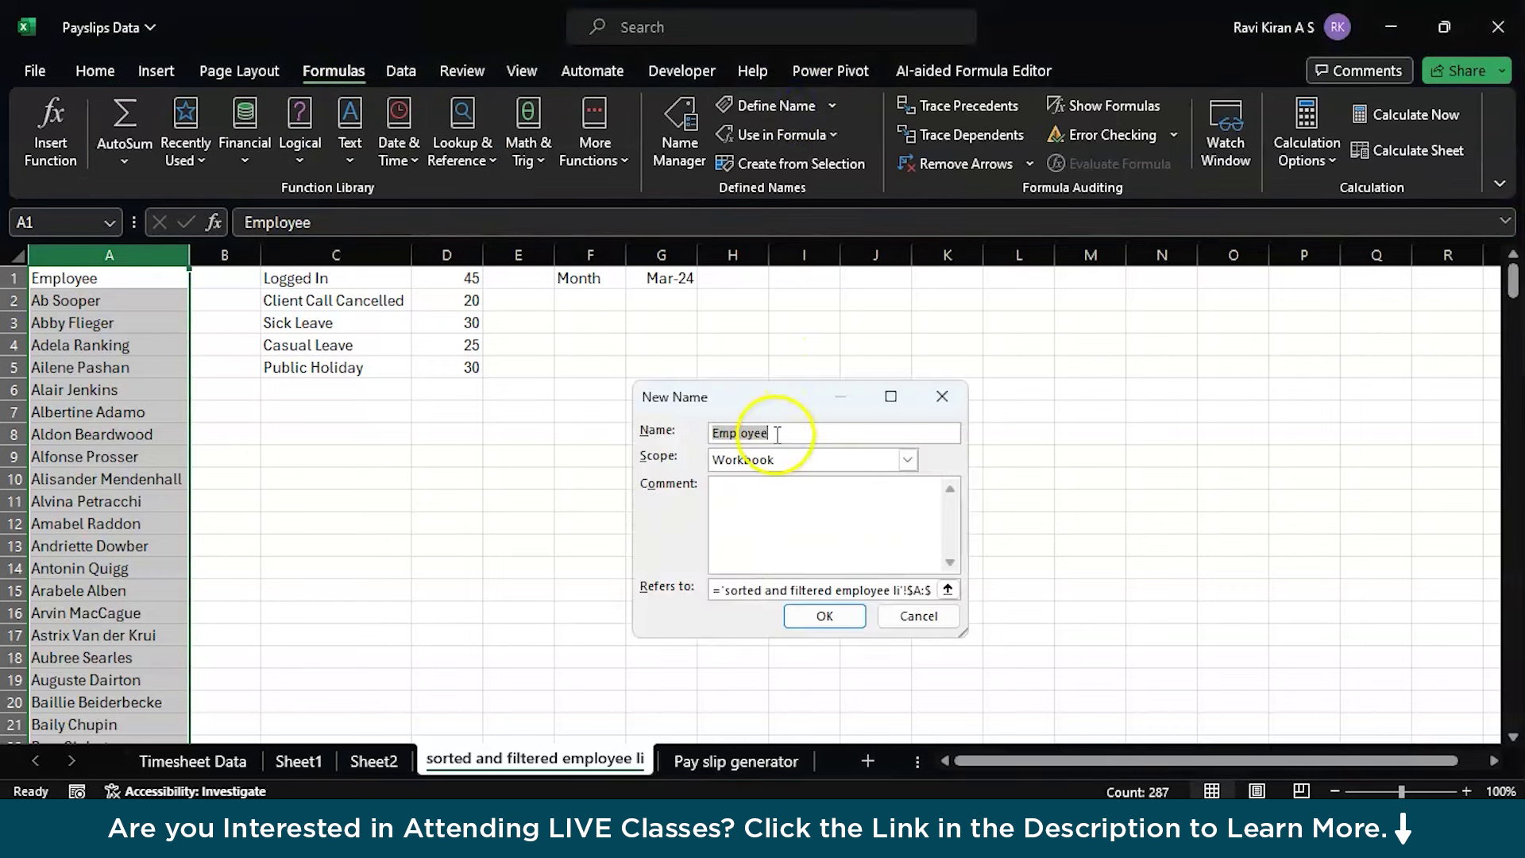
click(790, 433)
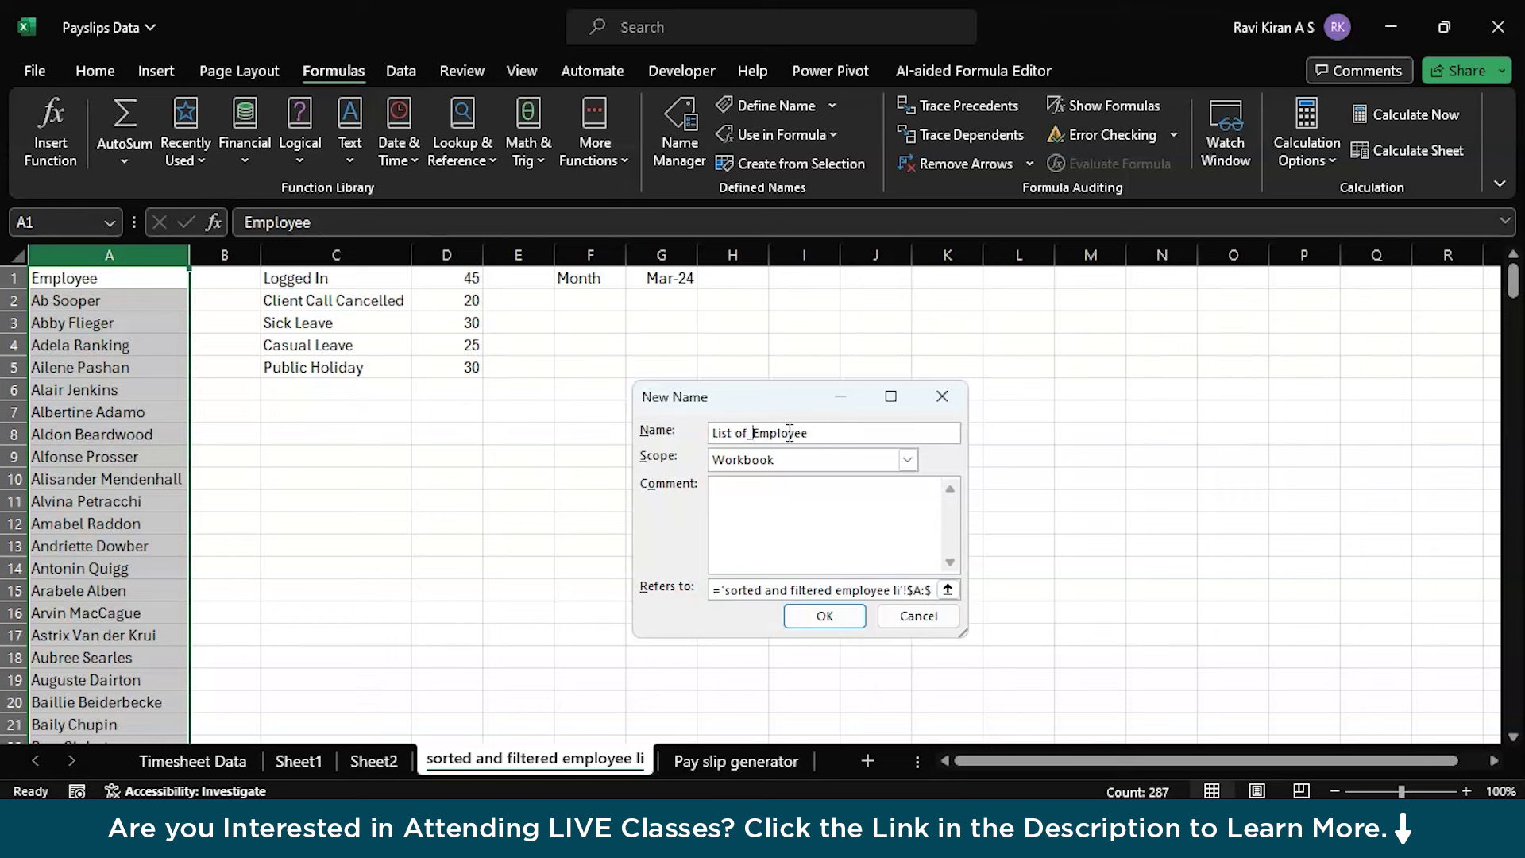
click(735, 436)
key(BackSpace)
text(_)
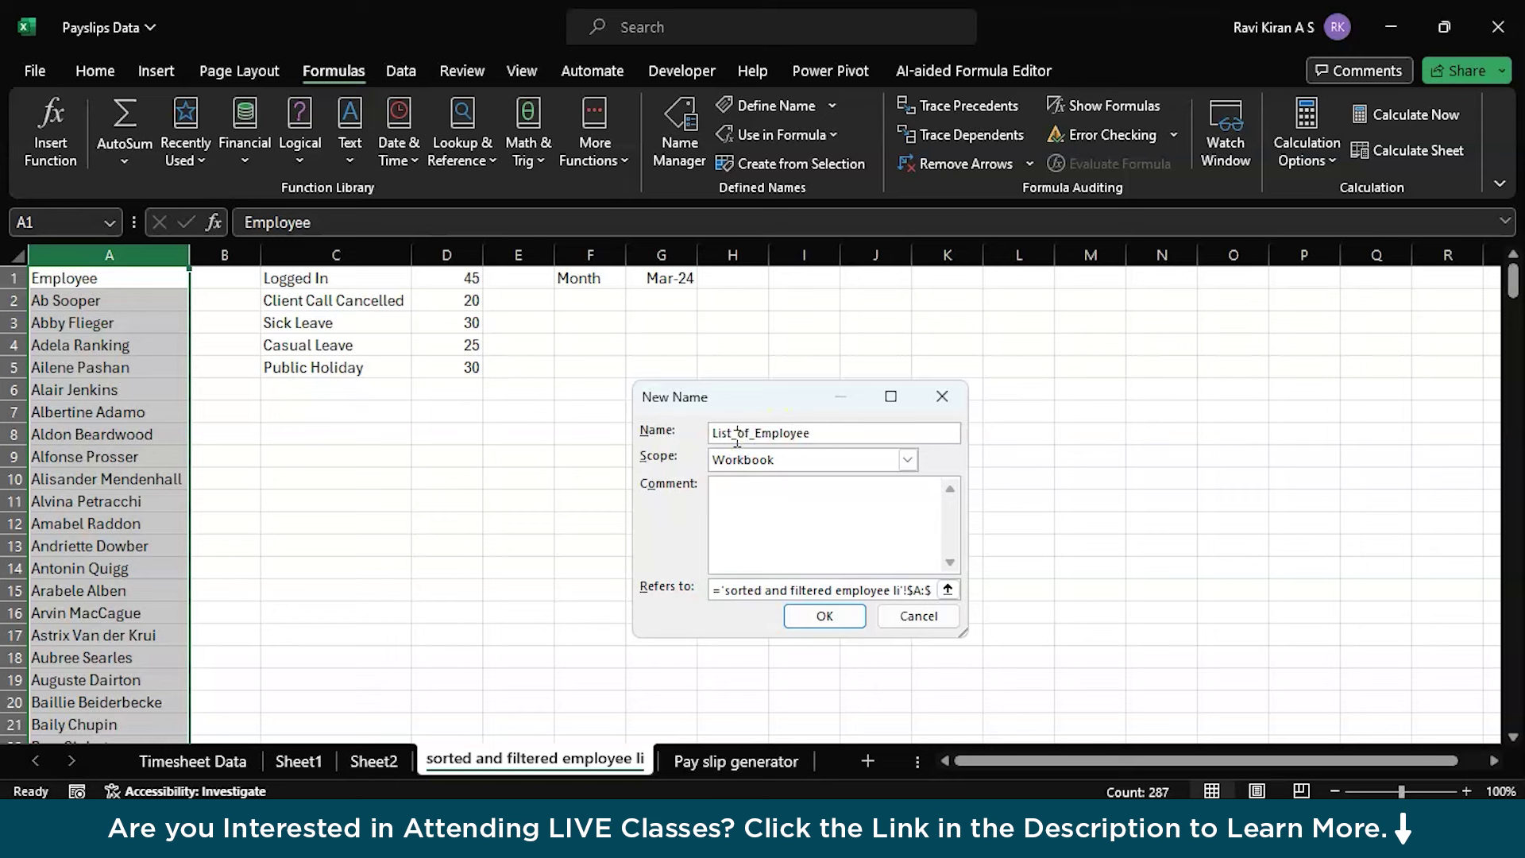
- Point List_of_Employee's reference at all of column A and save it
click(771, 589)
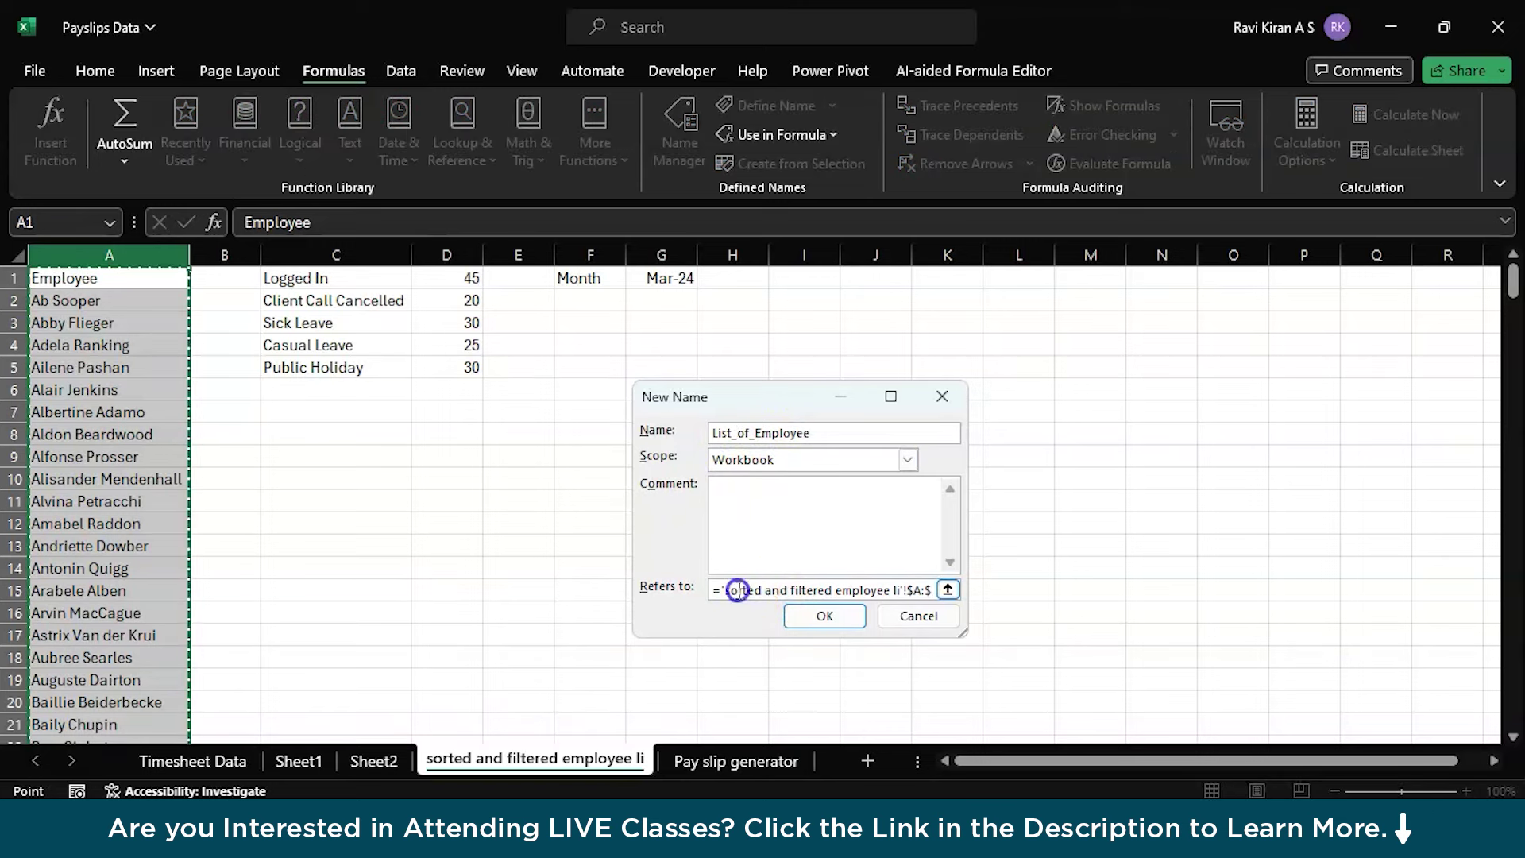
drag(737, 590, 1052, 586)
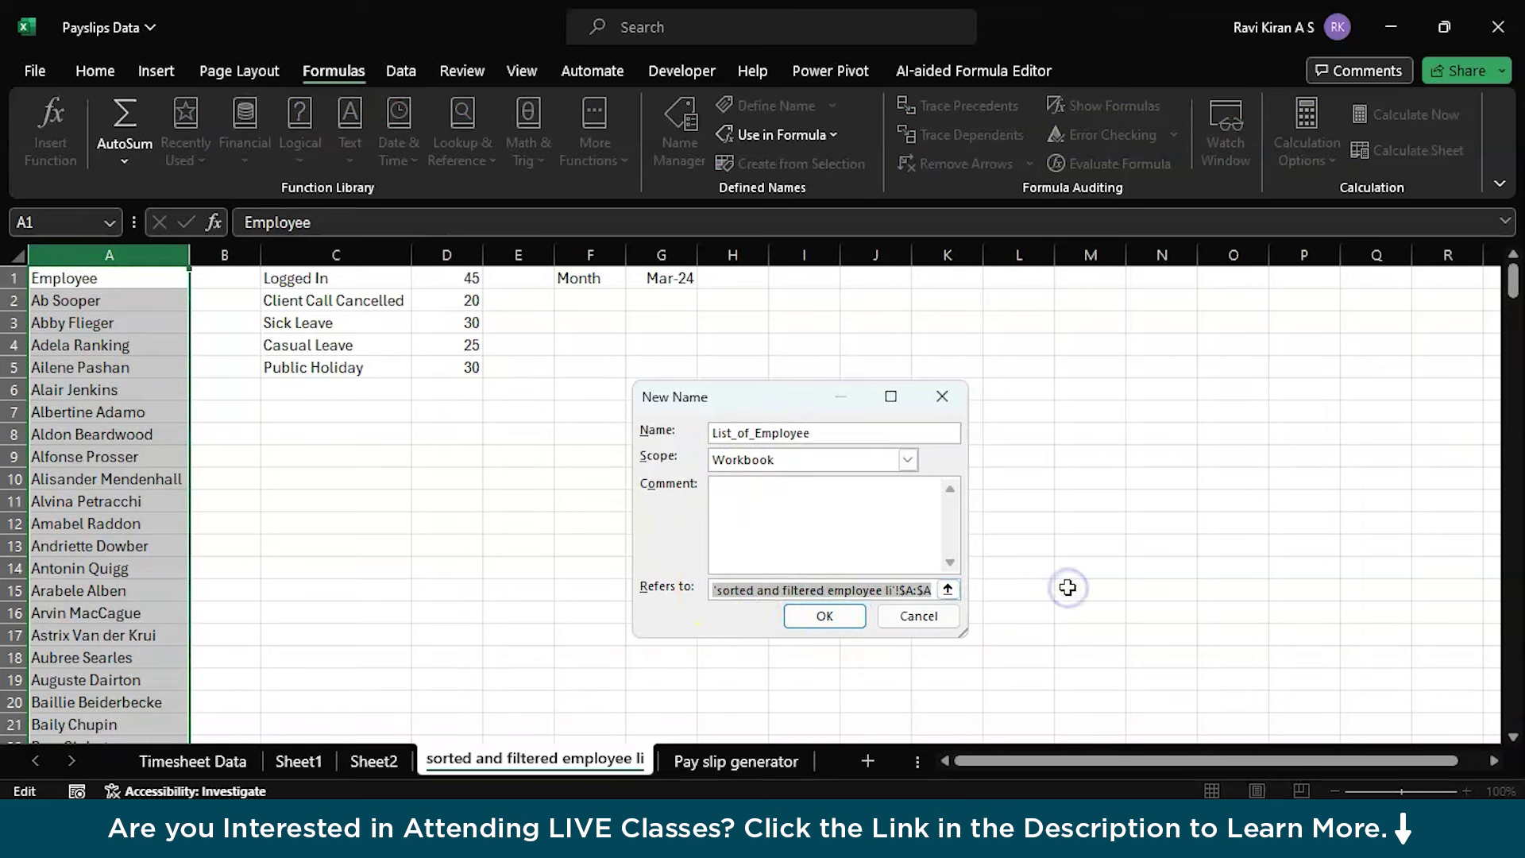
key(Delete)
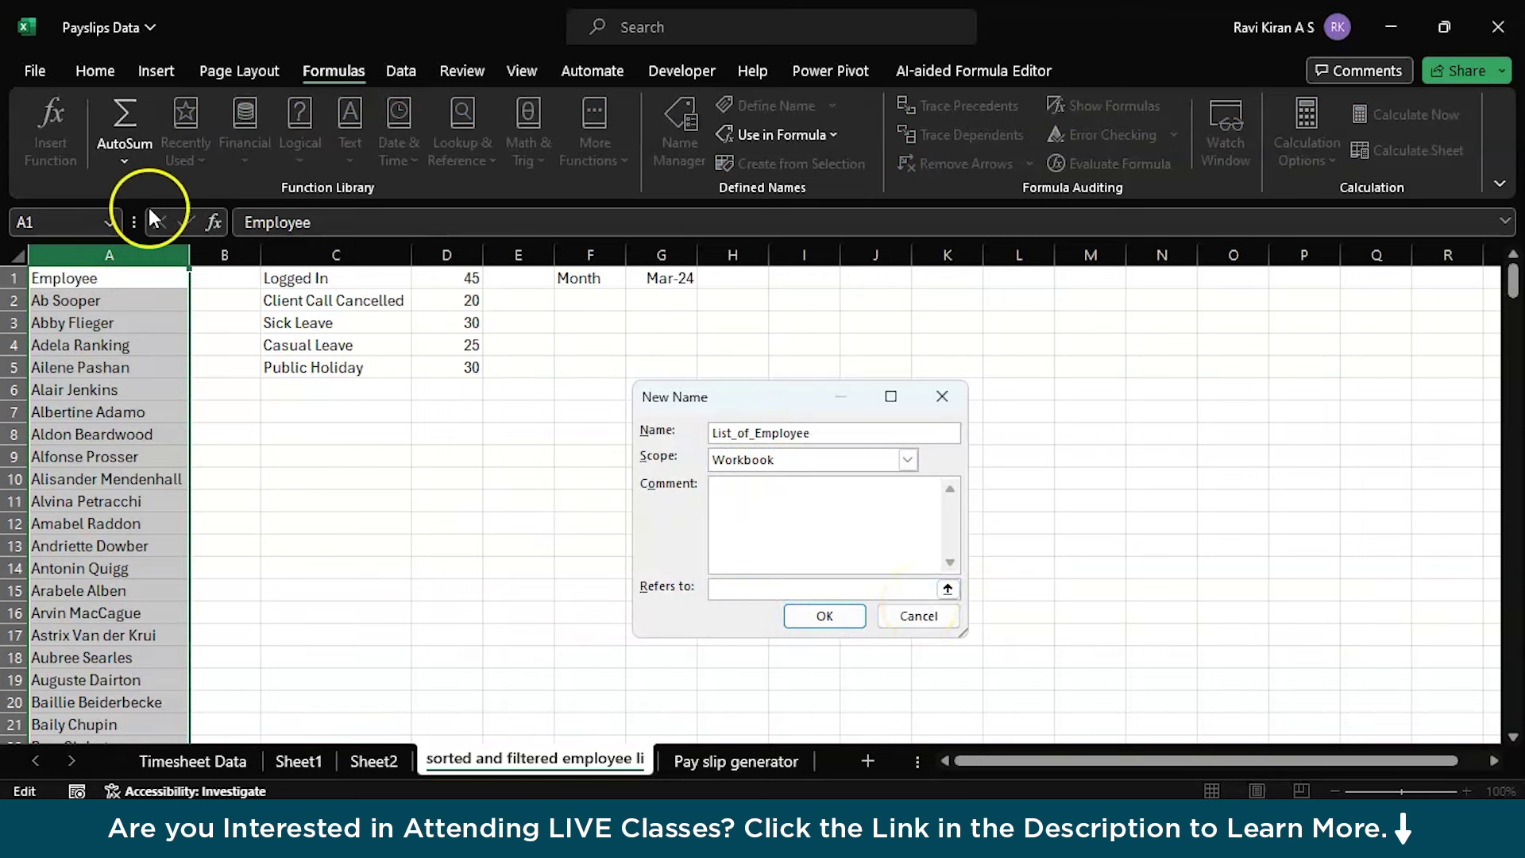
click(112, 252)
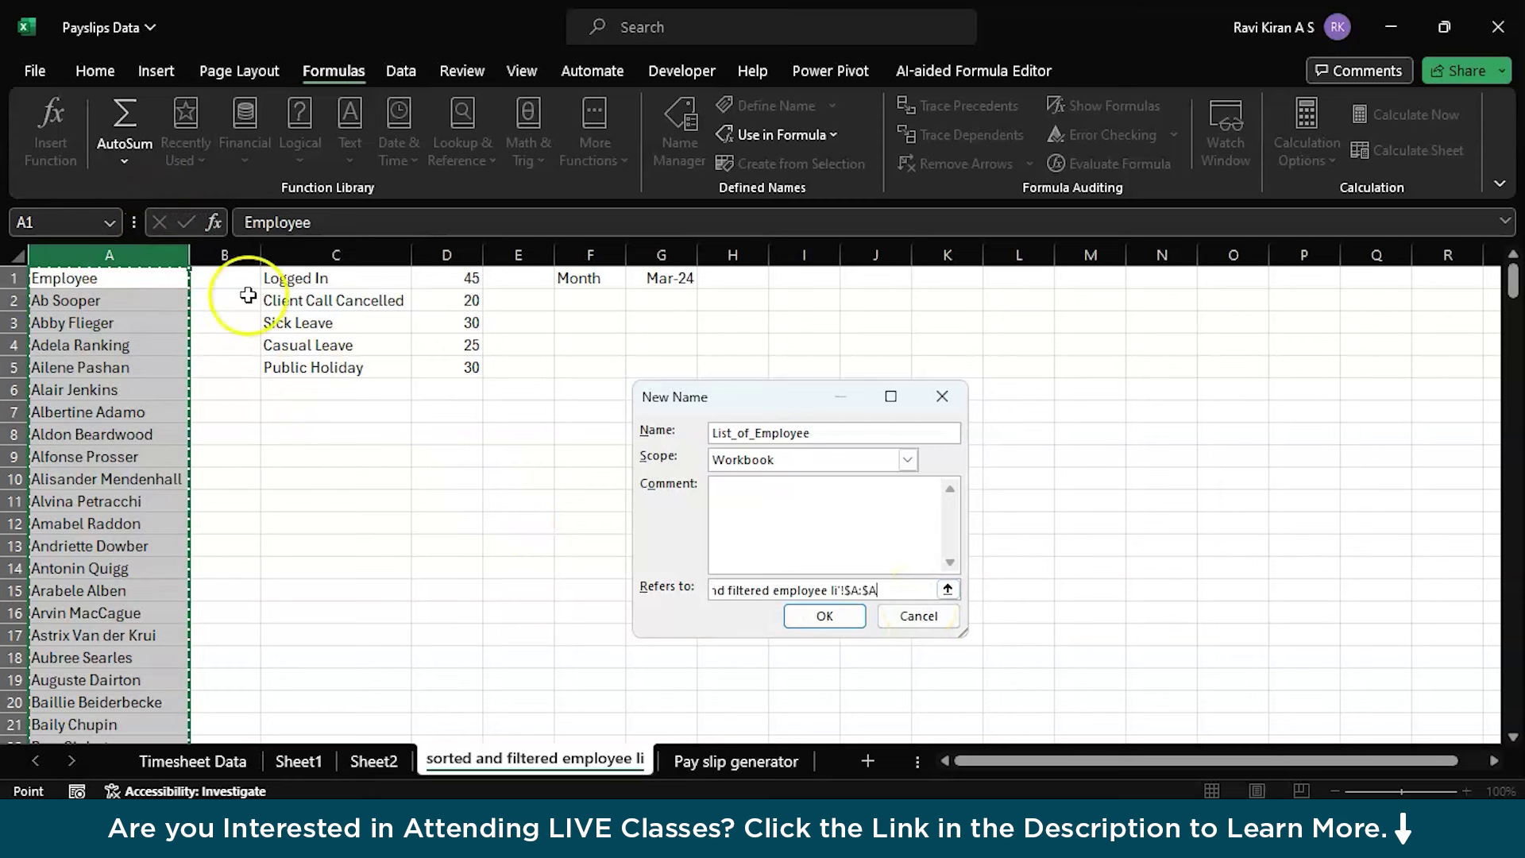
click(739, 590)
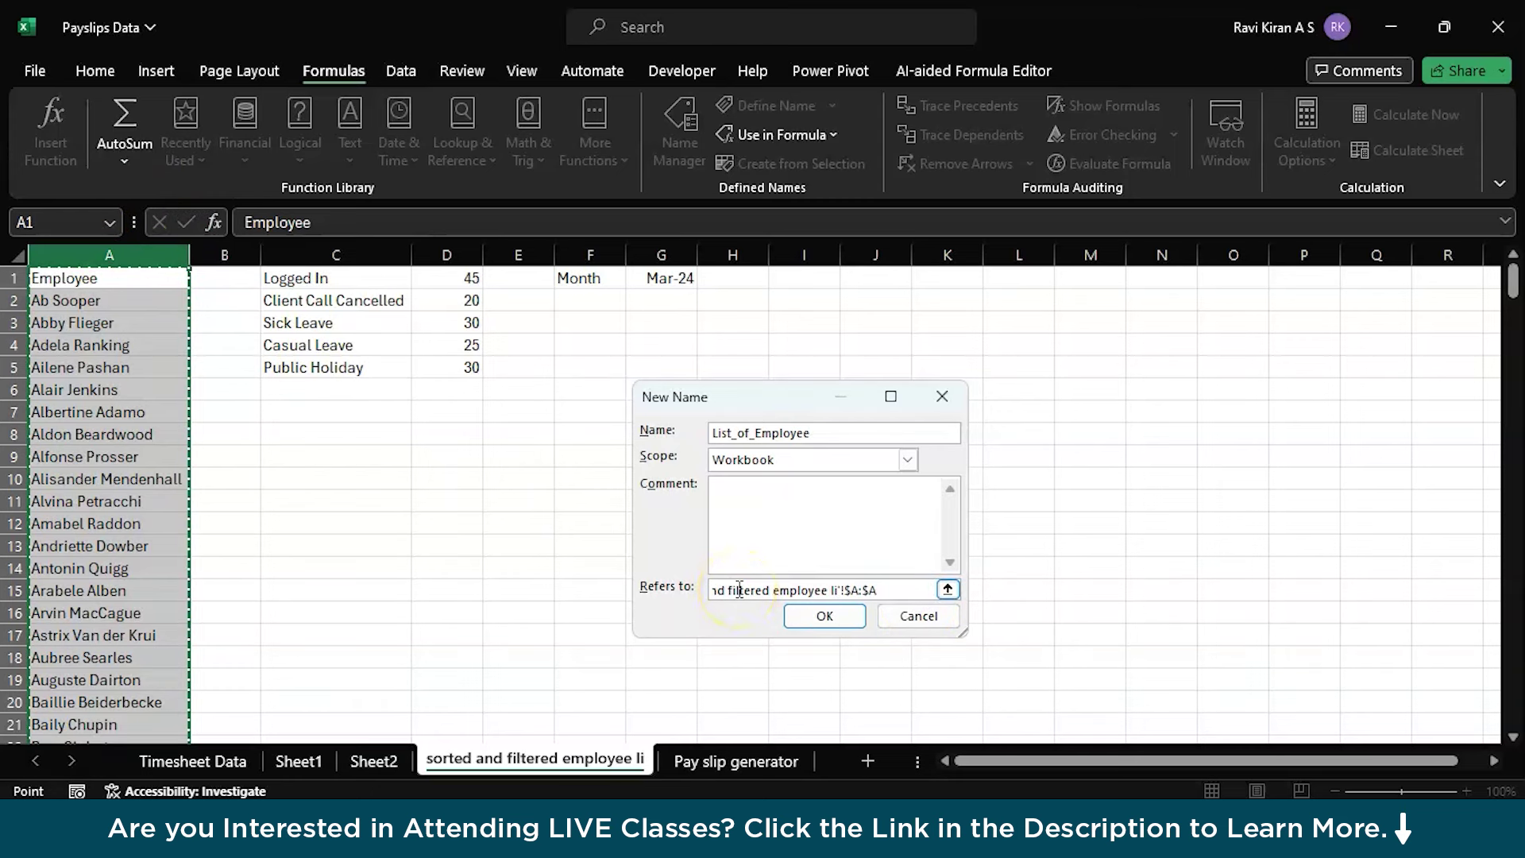
click(823, 620)
scroll(255, 528, down, 20)
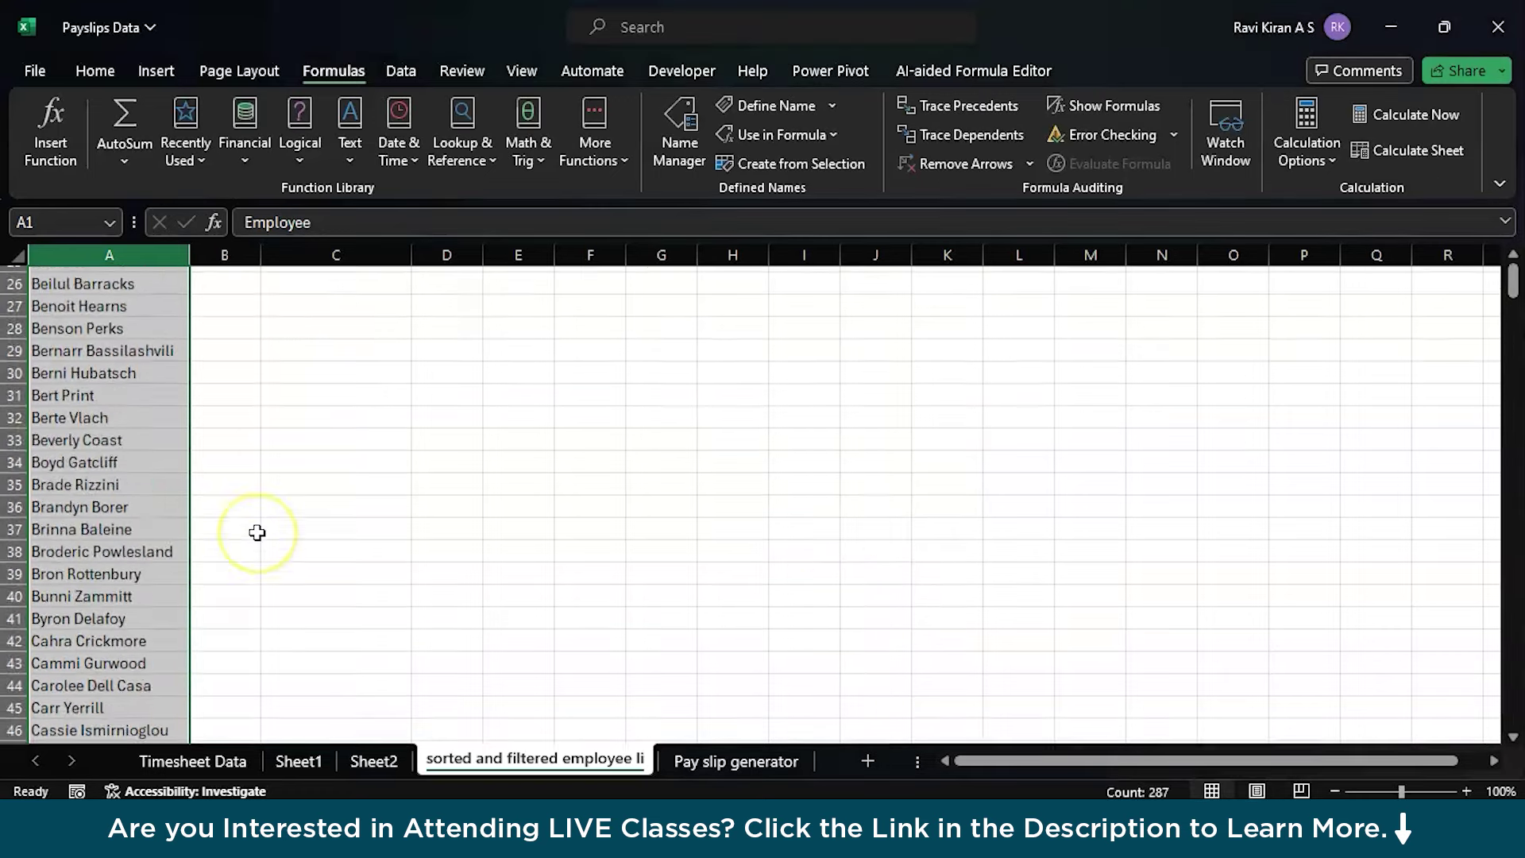
scroll(256, 532, down, 20)
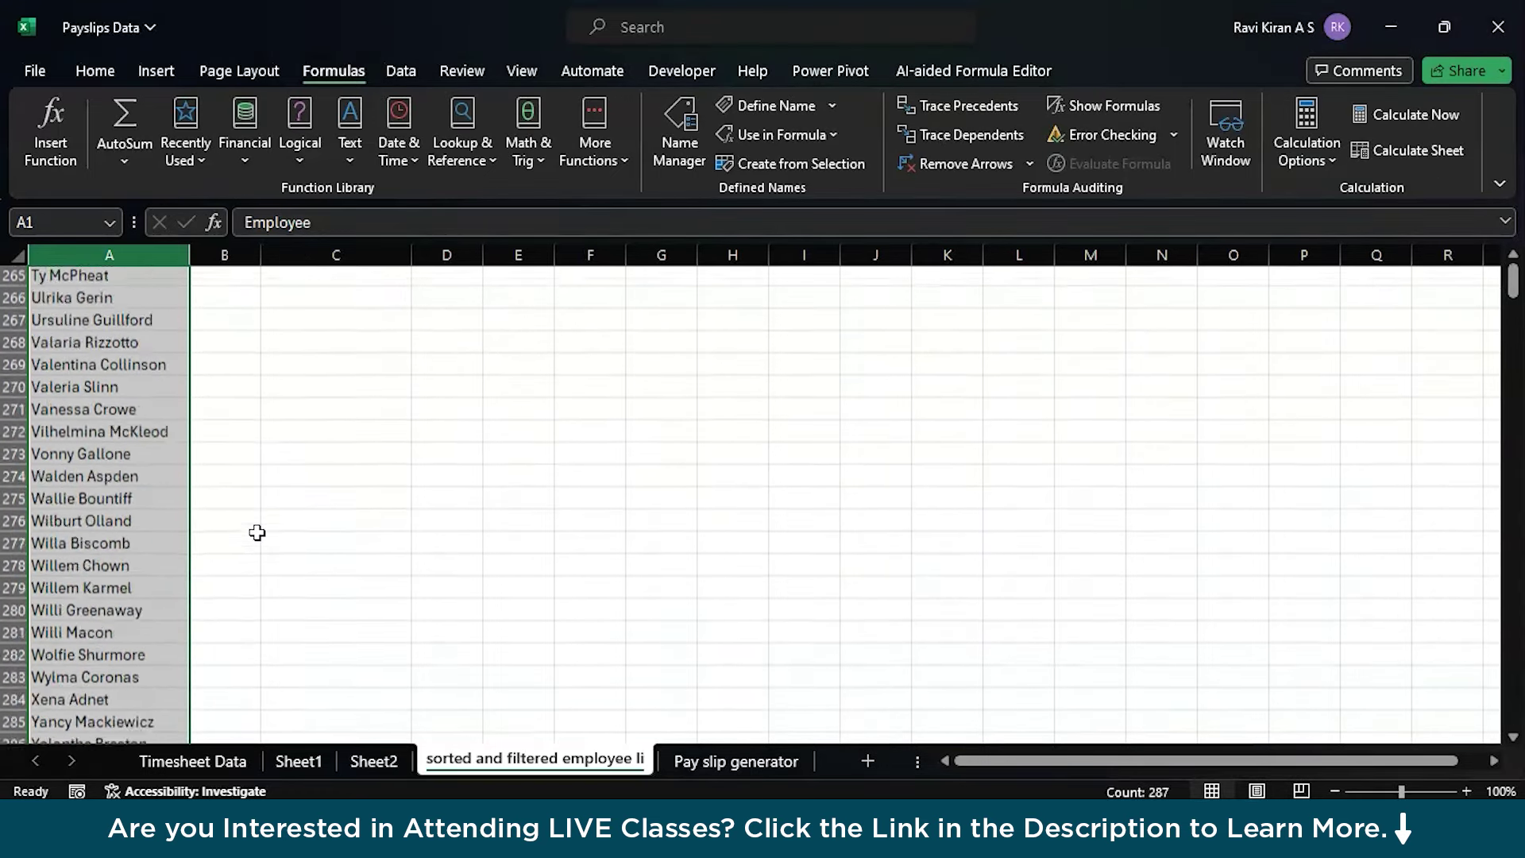
- Give B2 a List validation whose source is the employee name range
click(736, 761)
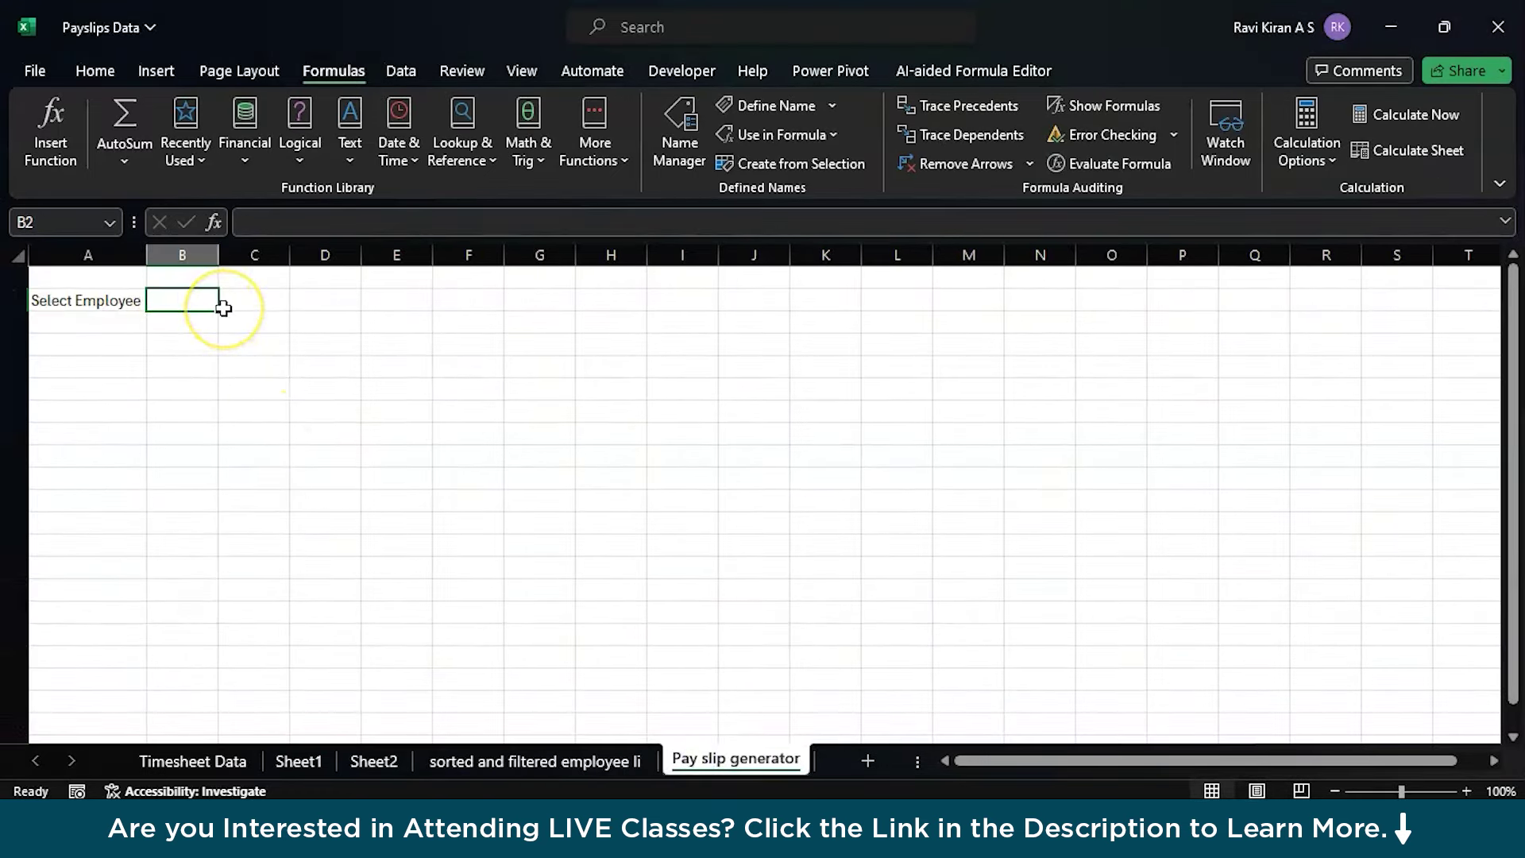
click(95, 71)
click(405, 72)
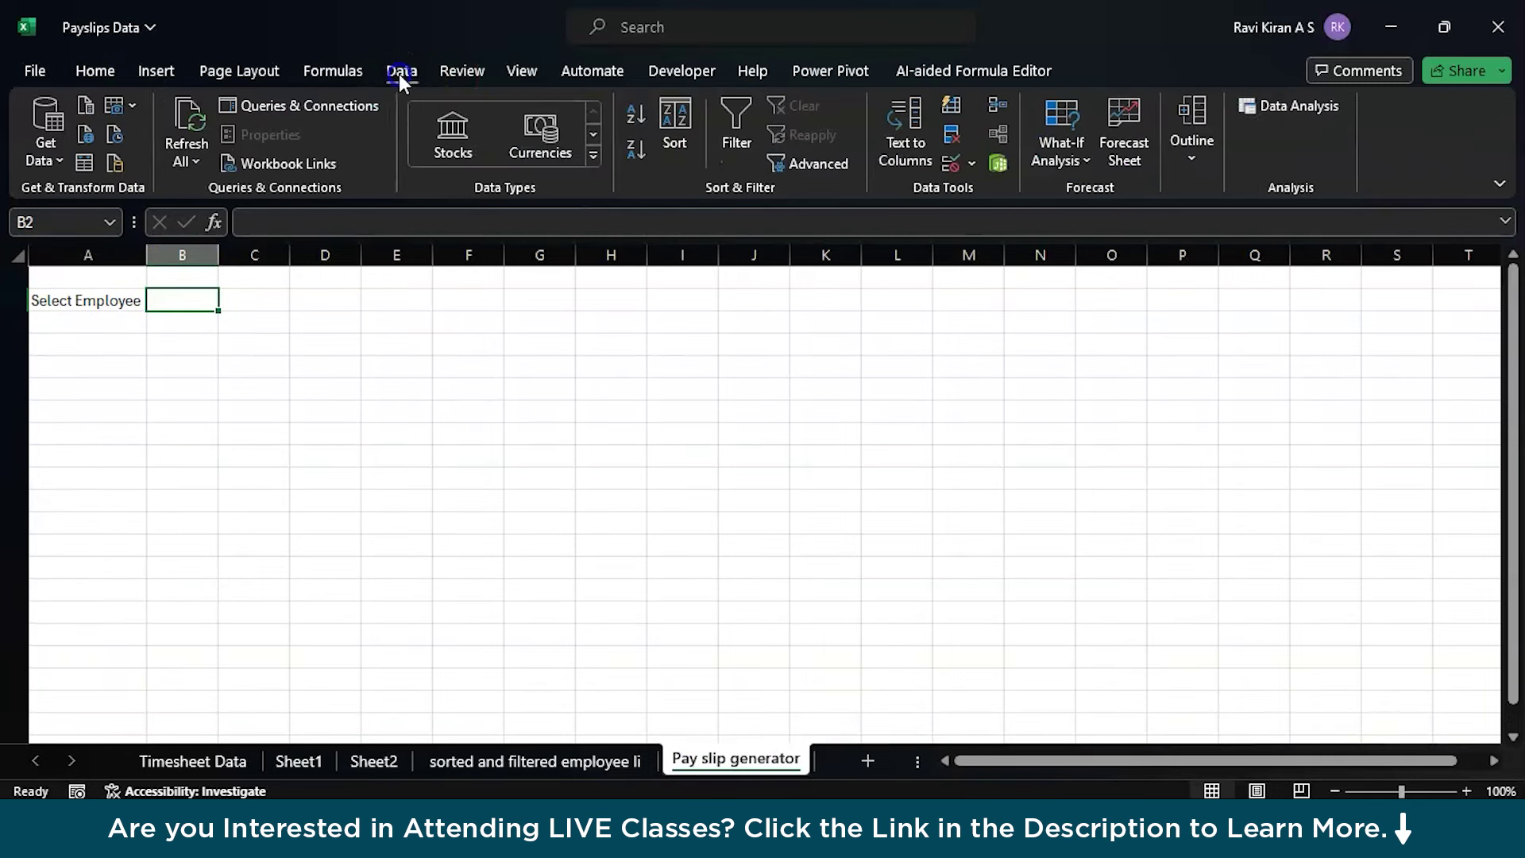
click(974, 160)
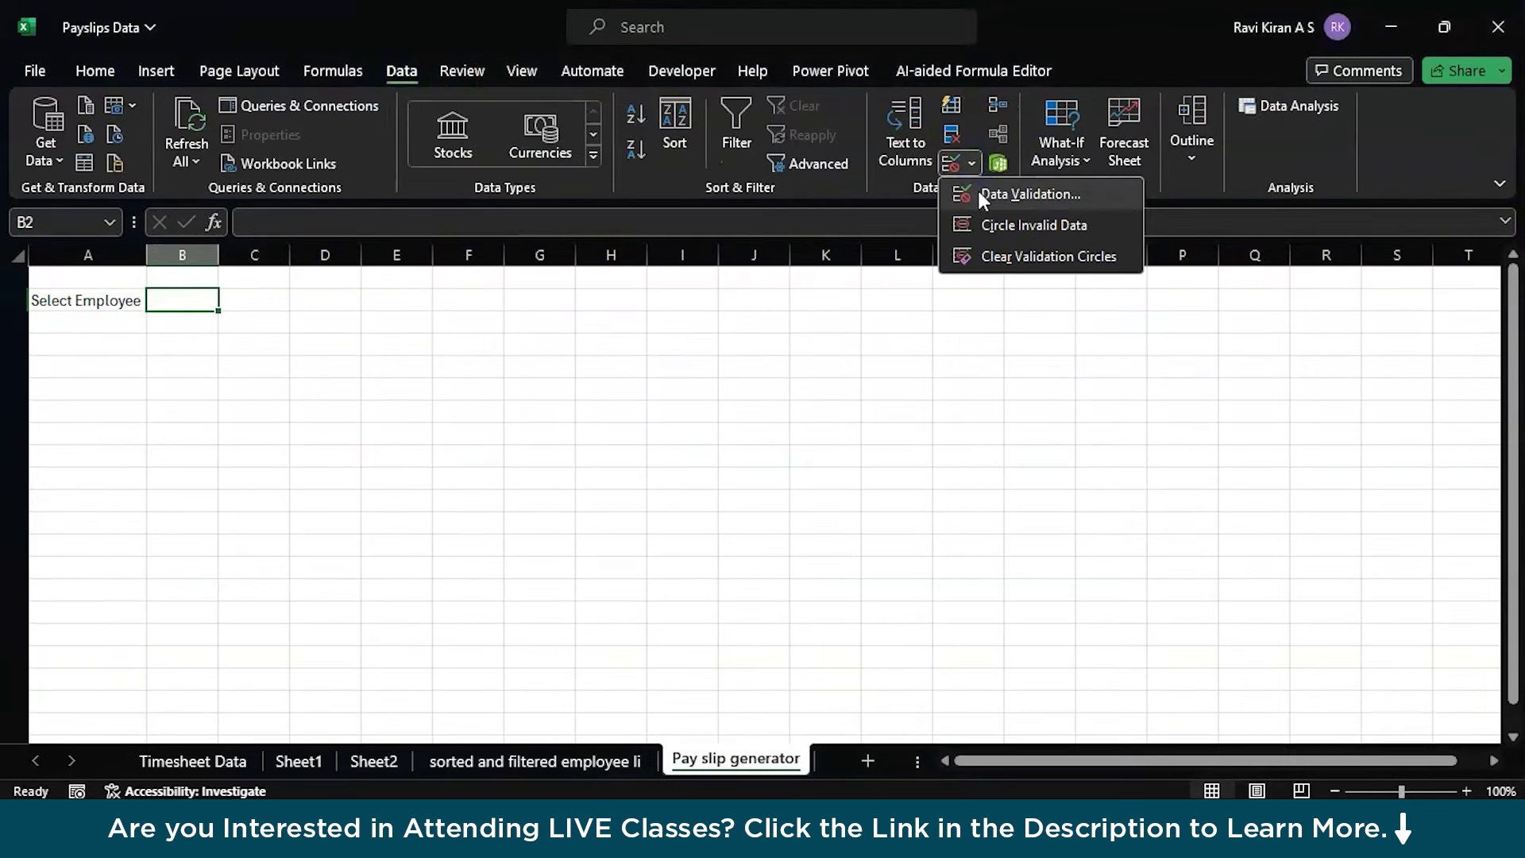
click(978, 194)
click(686, 460)
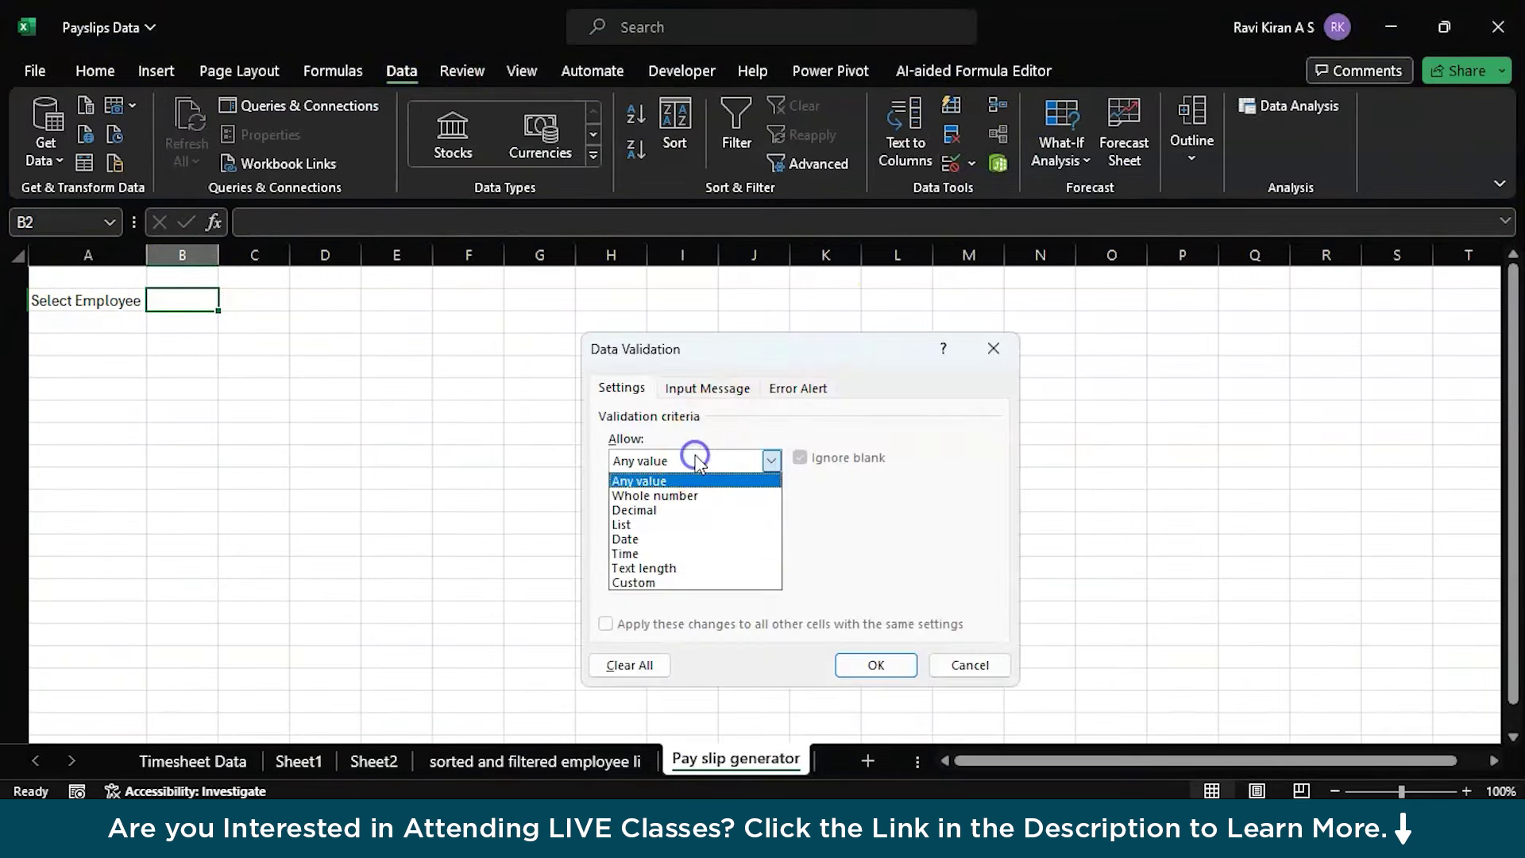
click(653, 526)
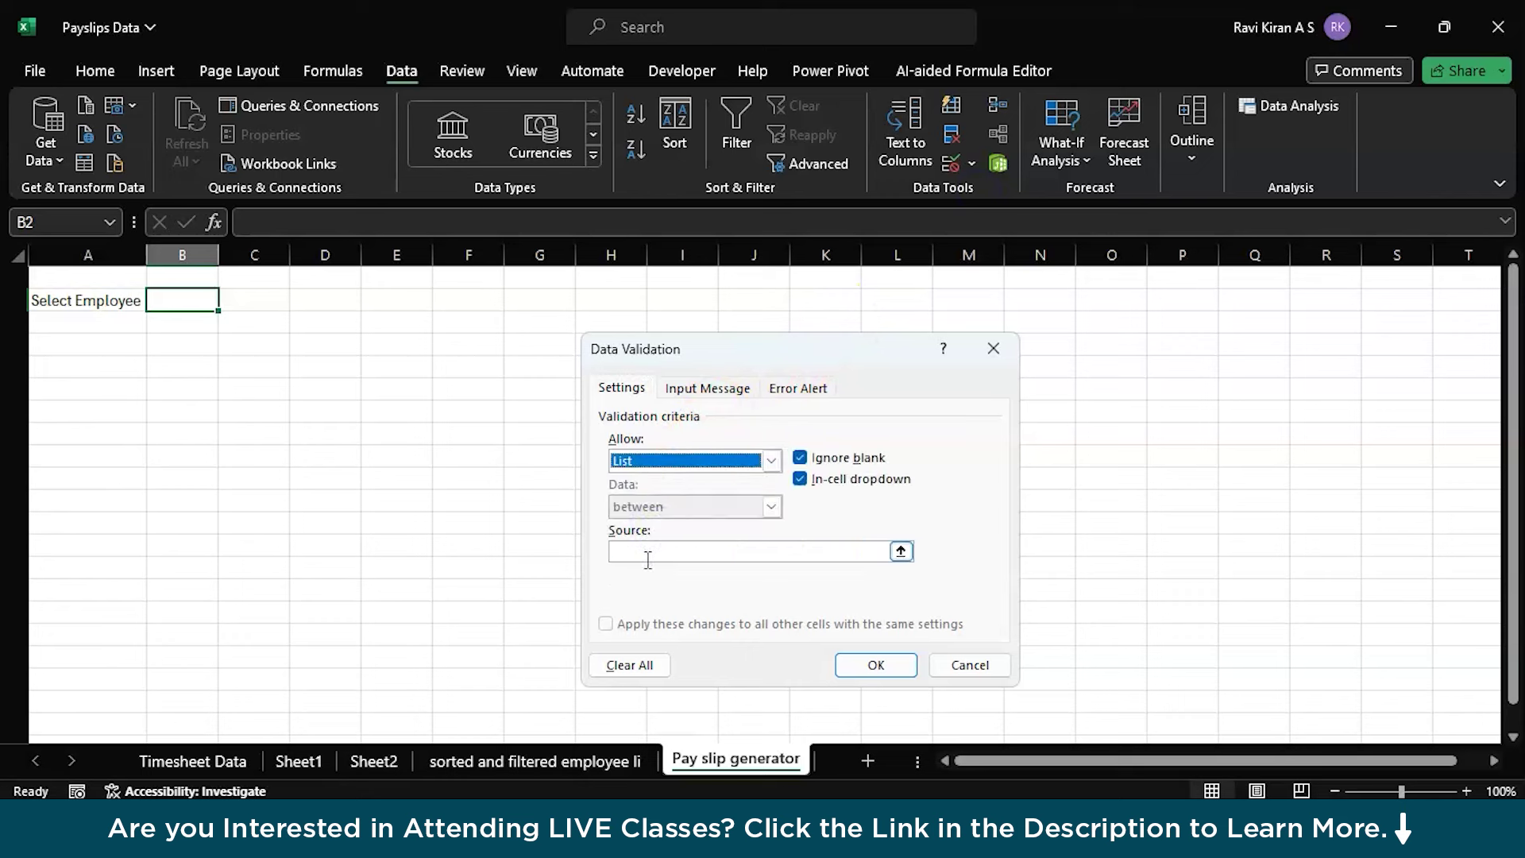
click(648, 557)
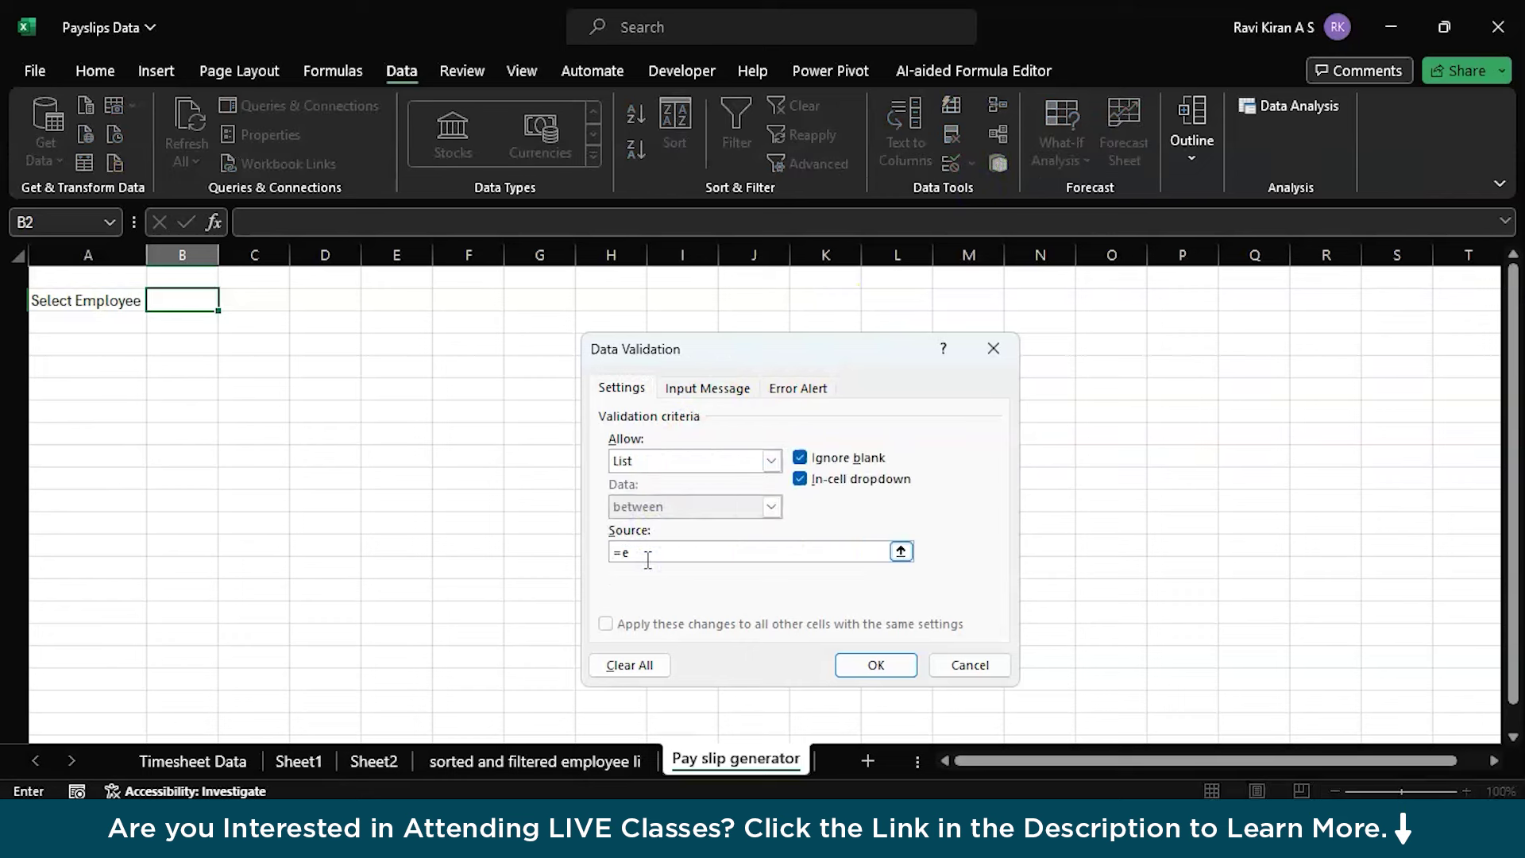
text(=emplo)
key(Return)
click(470, 764)
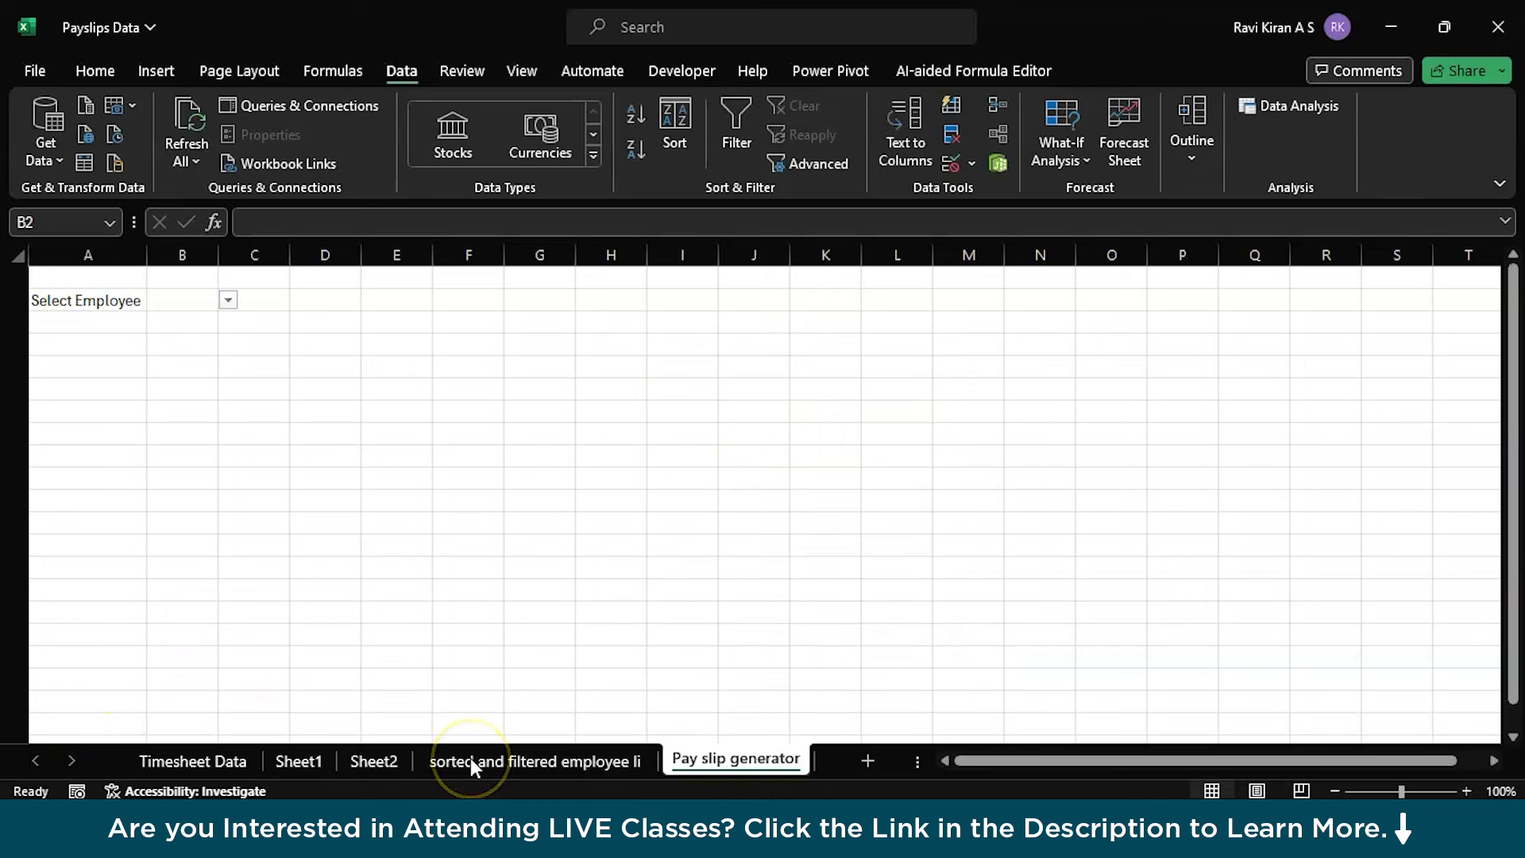
- Check the new drop-down arrow on cell B2
click(165, 305)
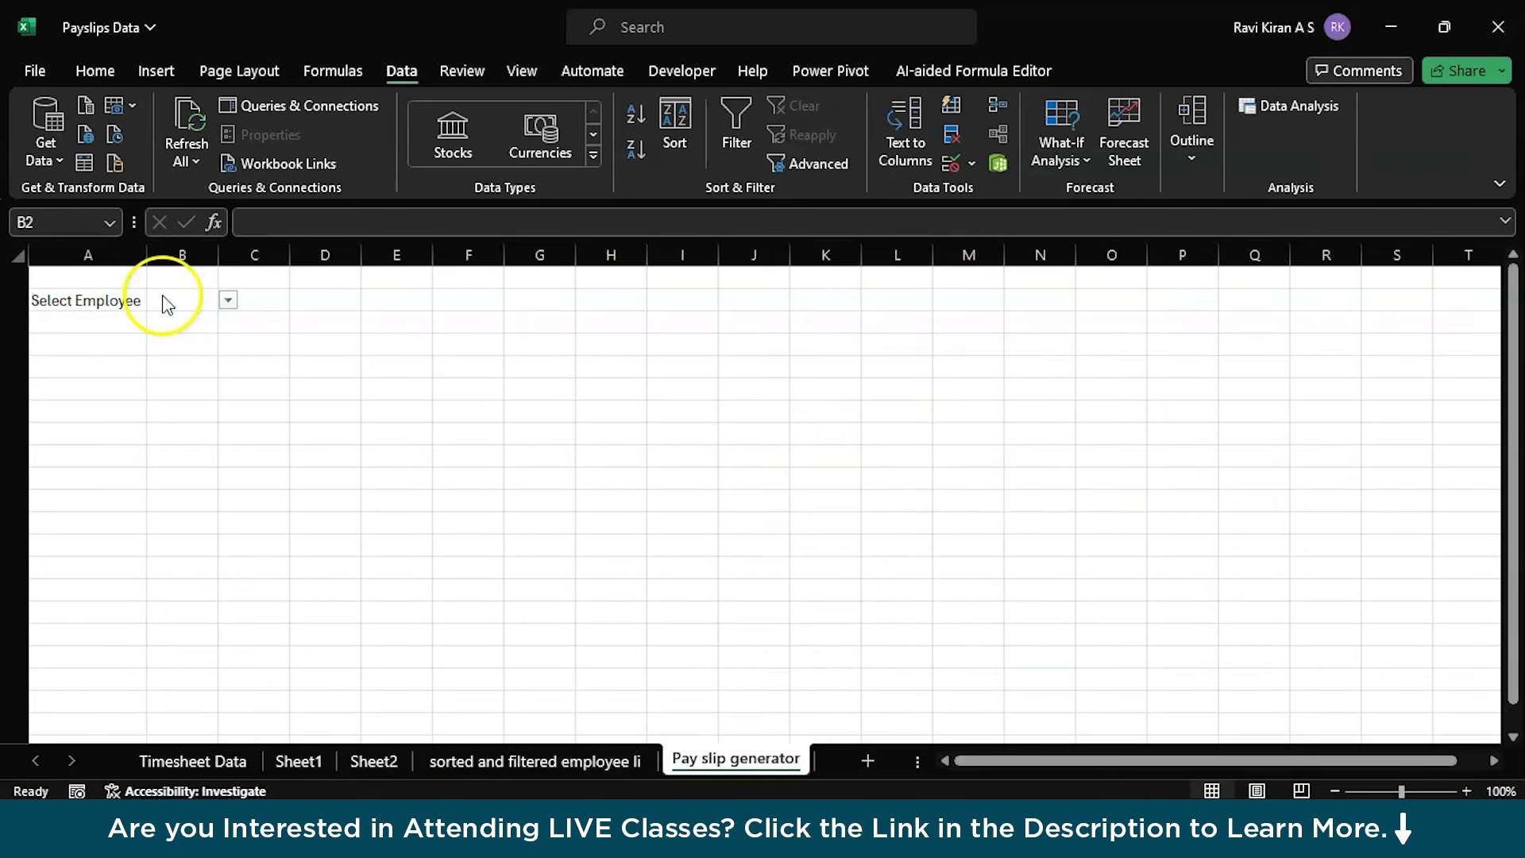
click(162, 296)
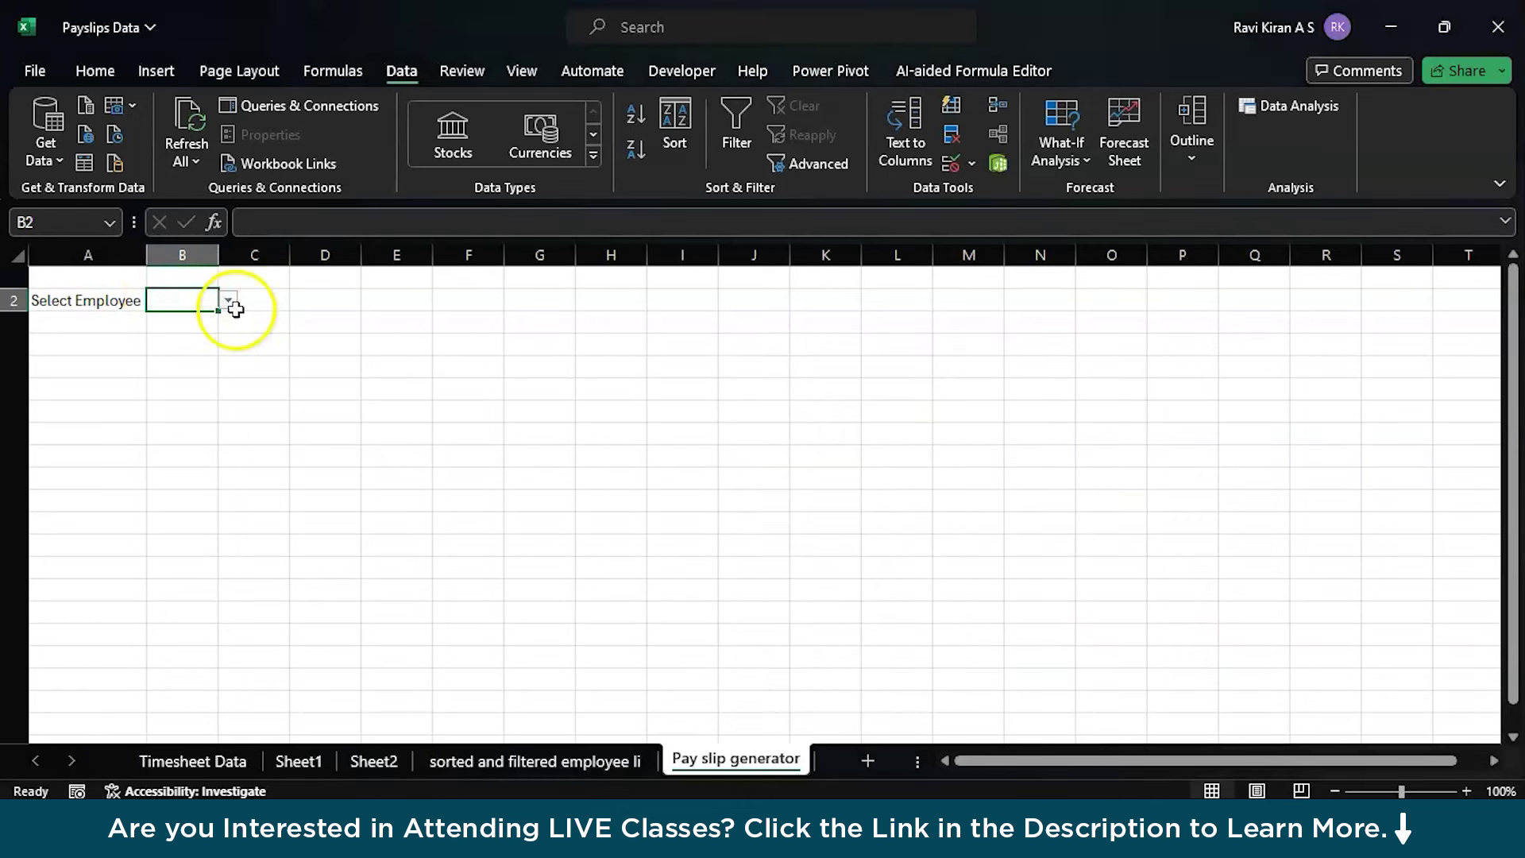
click(398, 388)
- Try defining an E_List name for the employee list, then abandon it
click(442, 767)
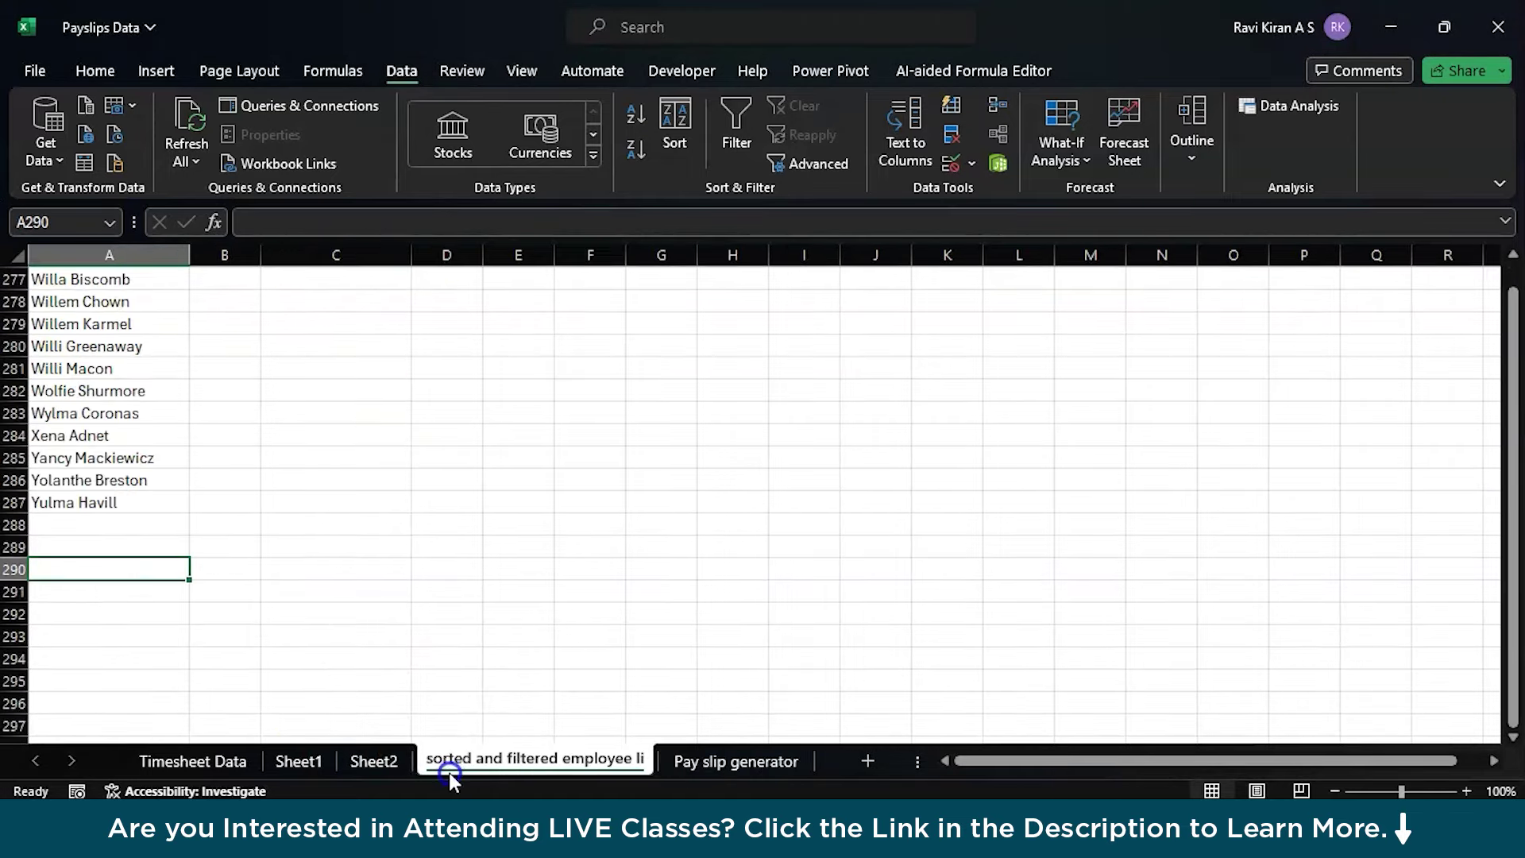
scroll(107, 328, up, 20)
scroll(107, 328, up, 20)
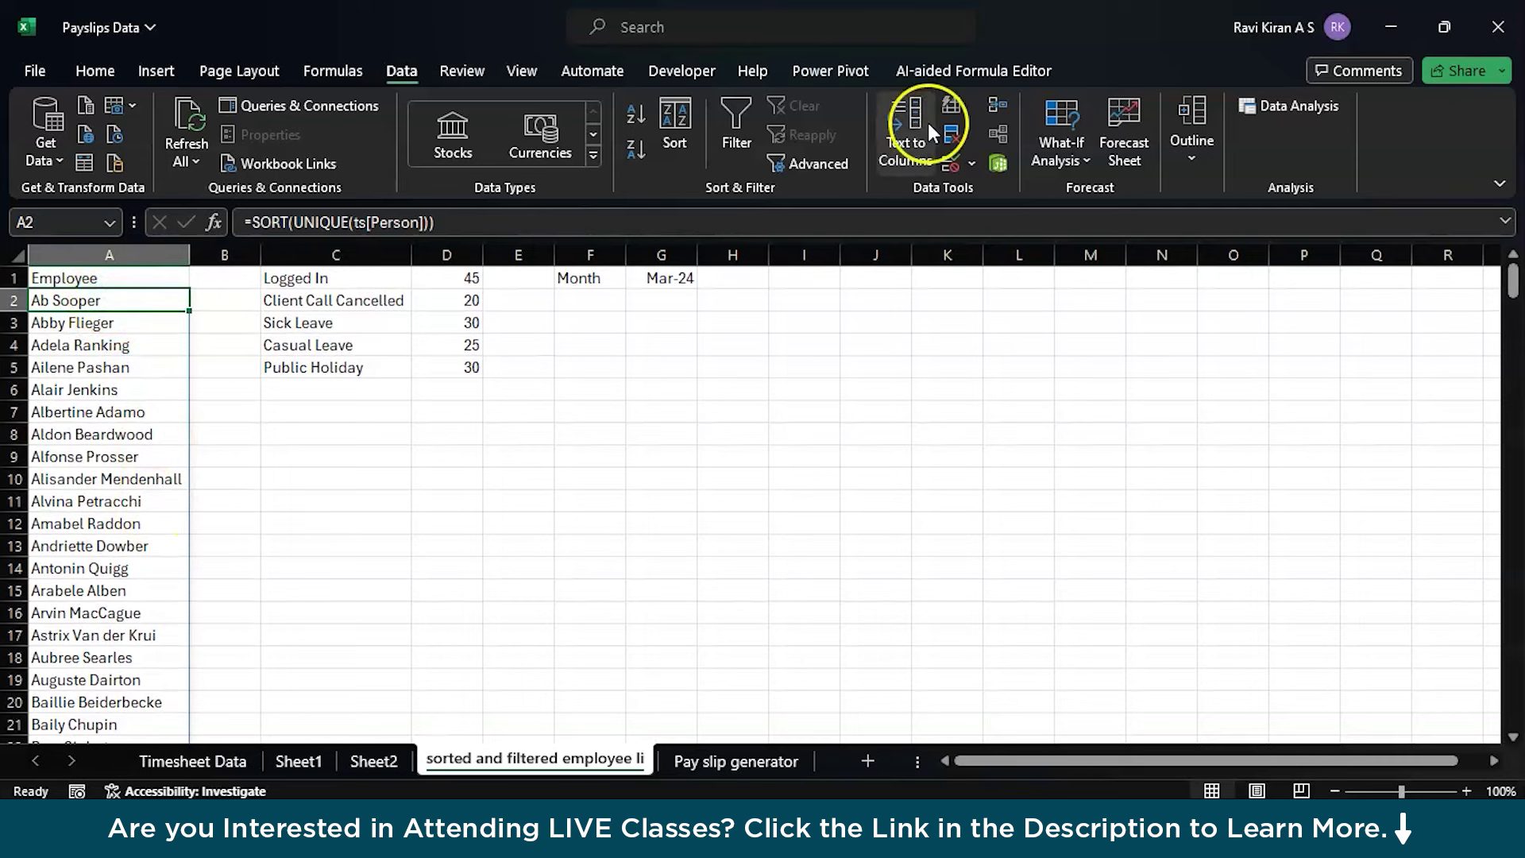
click(355, 78)
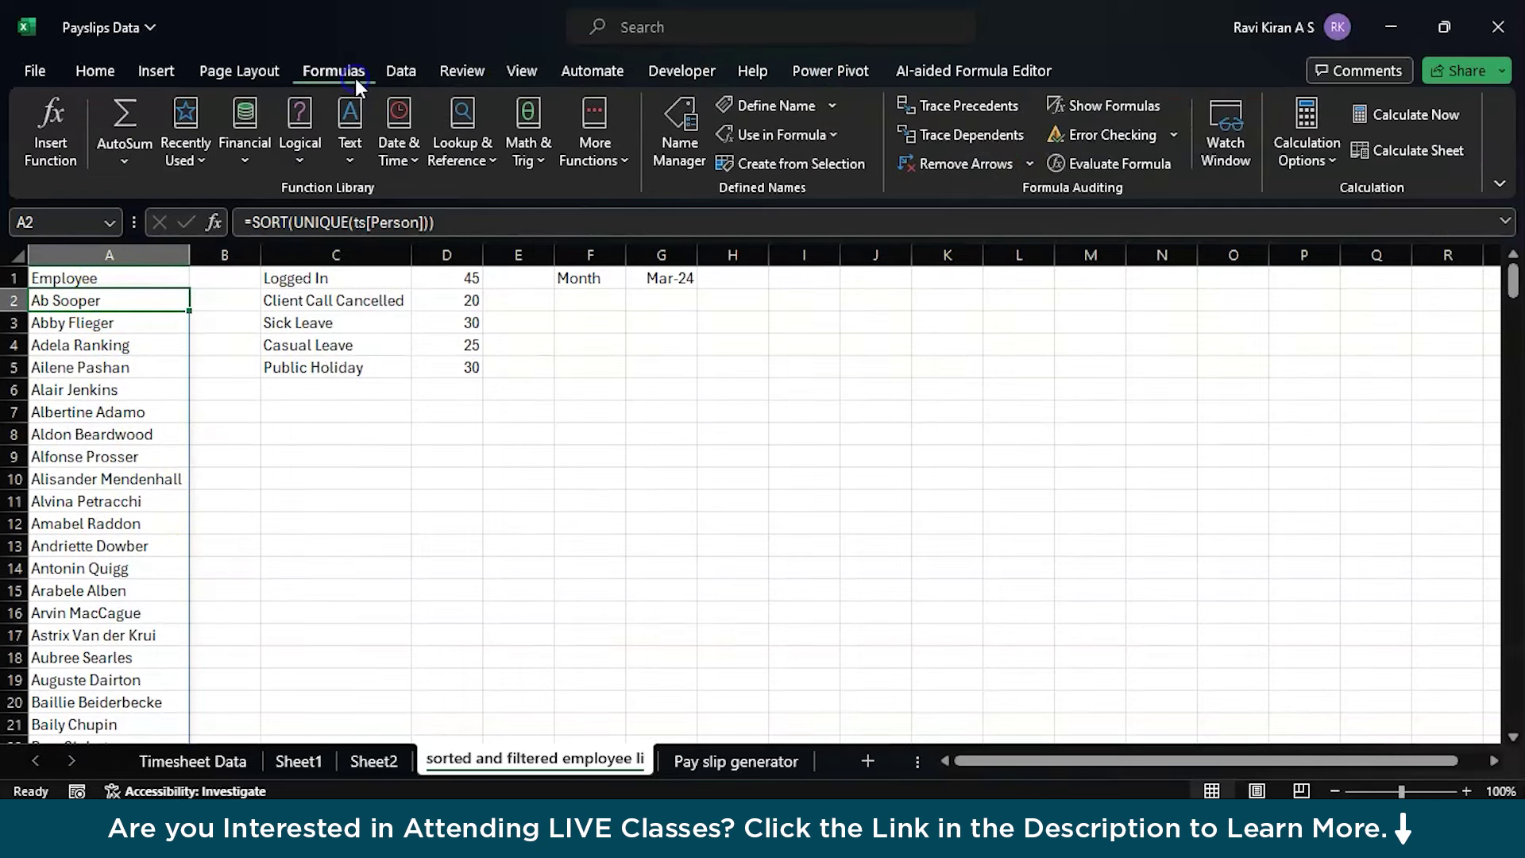
click(830, 108)
text(E_List)
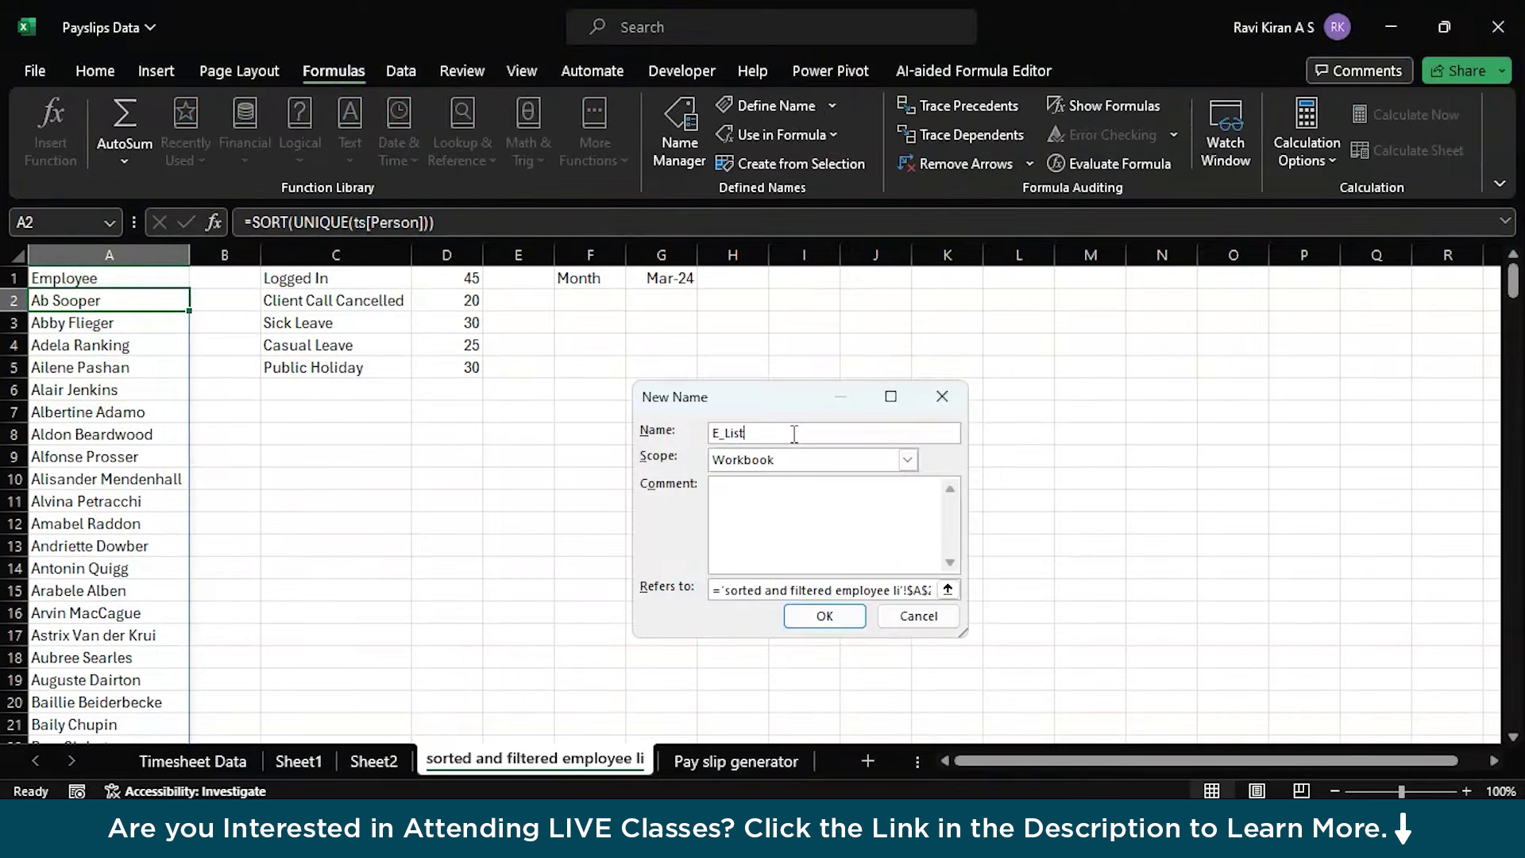
click(798, 588)
click(825, 616)
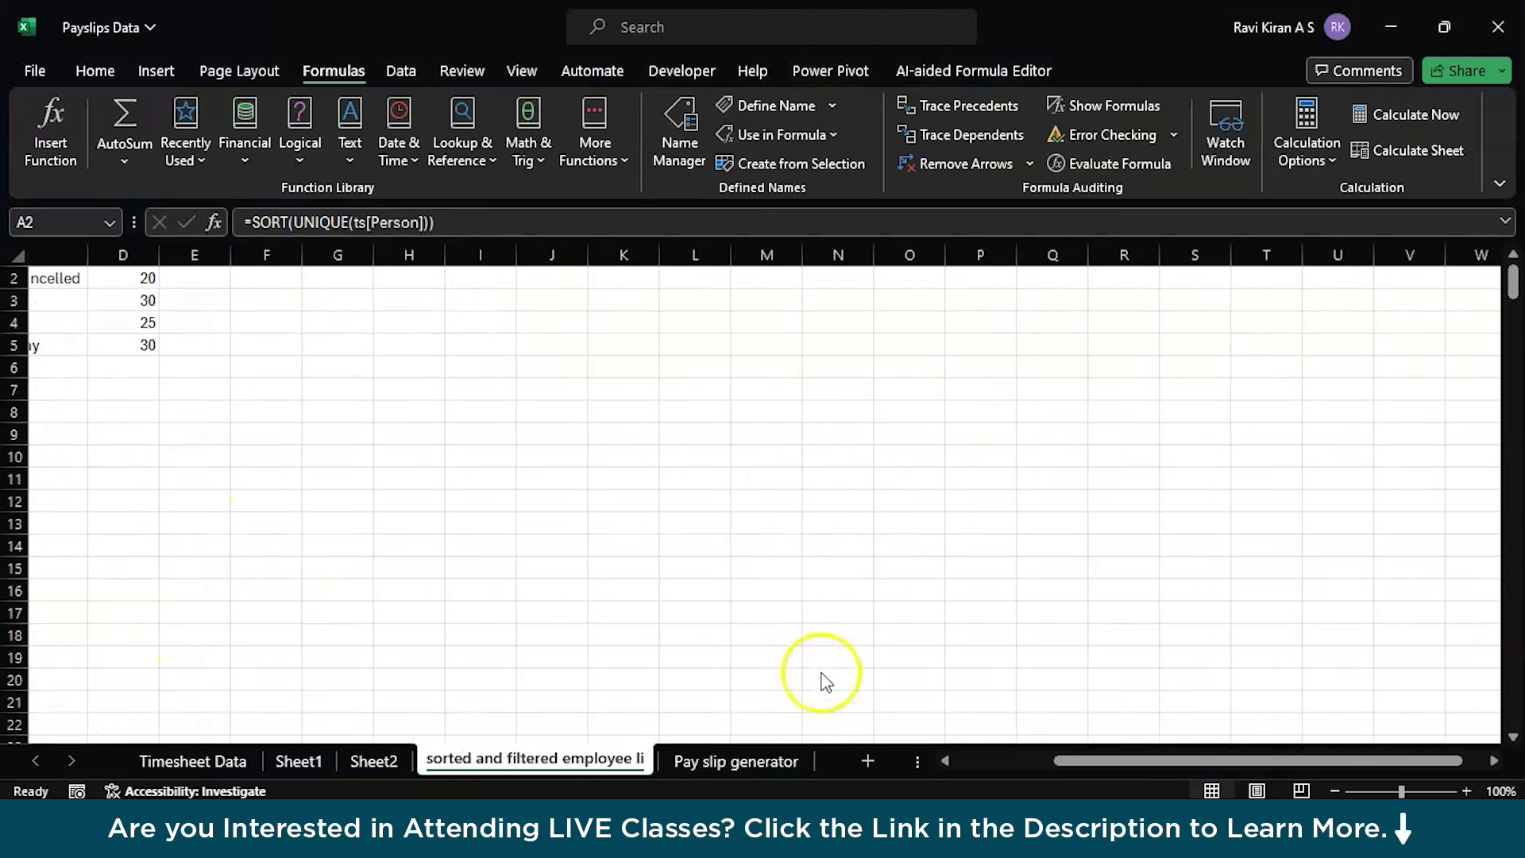
click(944, 762)
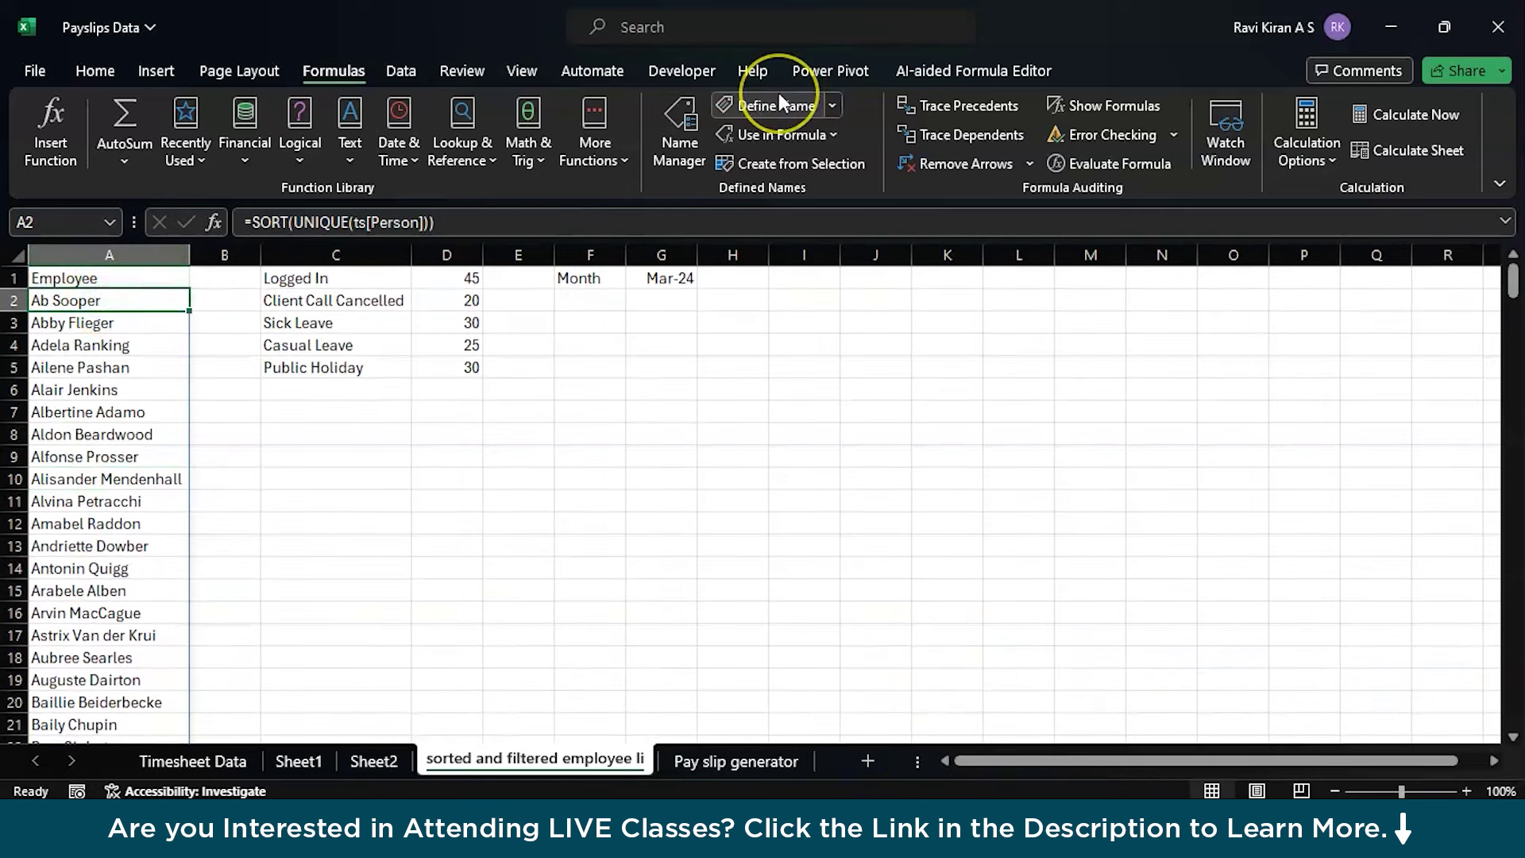
click(778, 103)
click(914, 617)
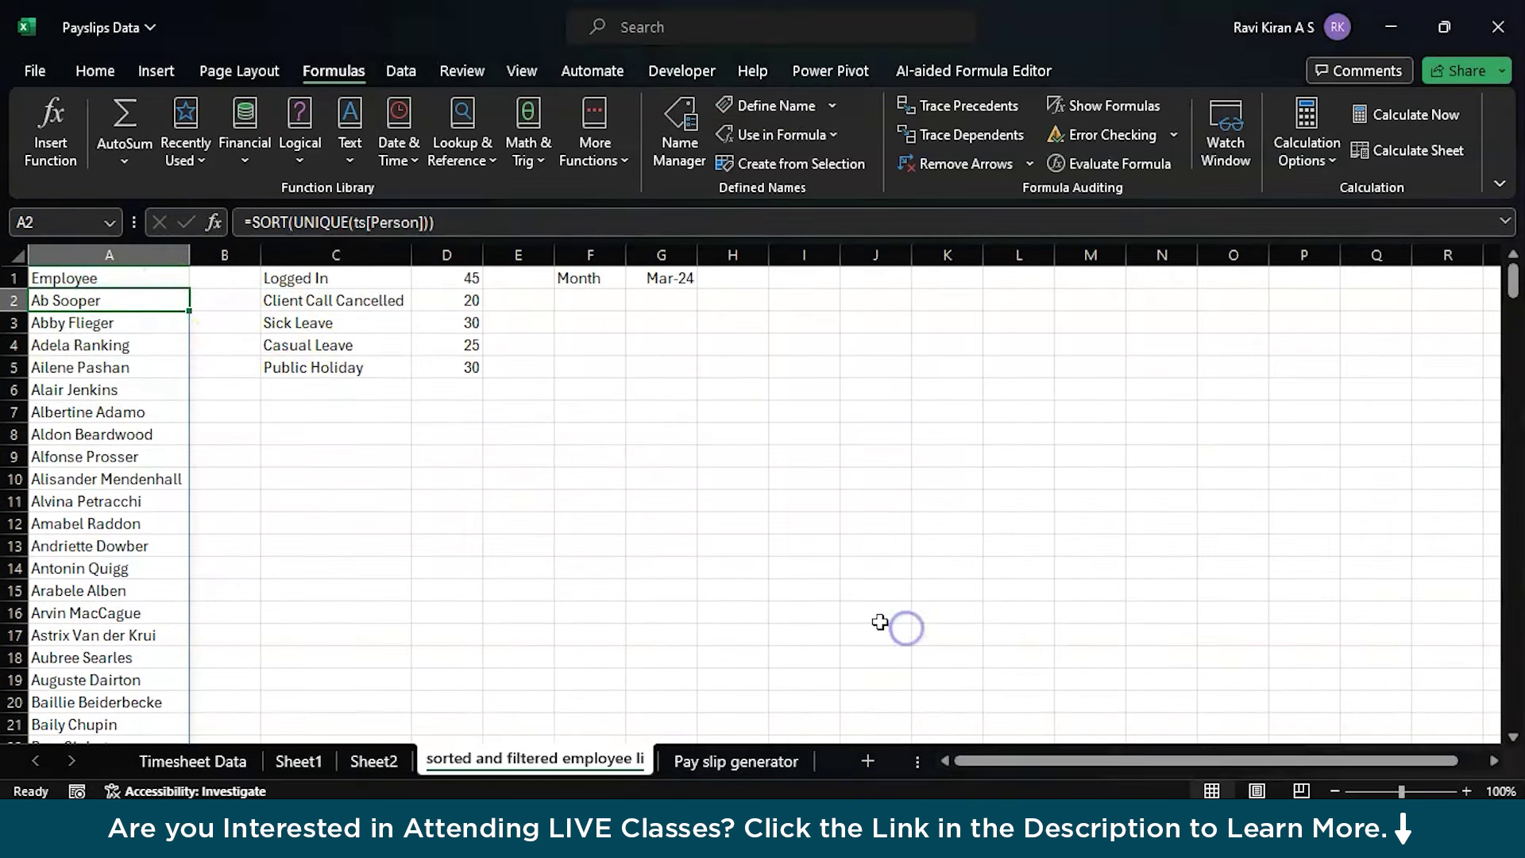
- Define Emp_List referring to ='sorted and filtered employee li'!$A$2#
key(ctrl+shift+Down)
key(alt+m)
key(m)
key(d)
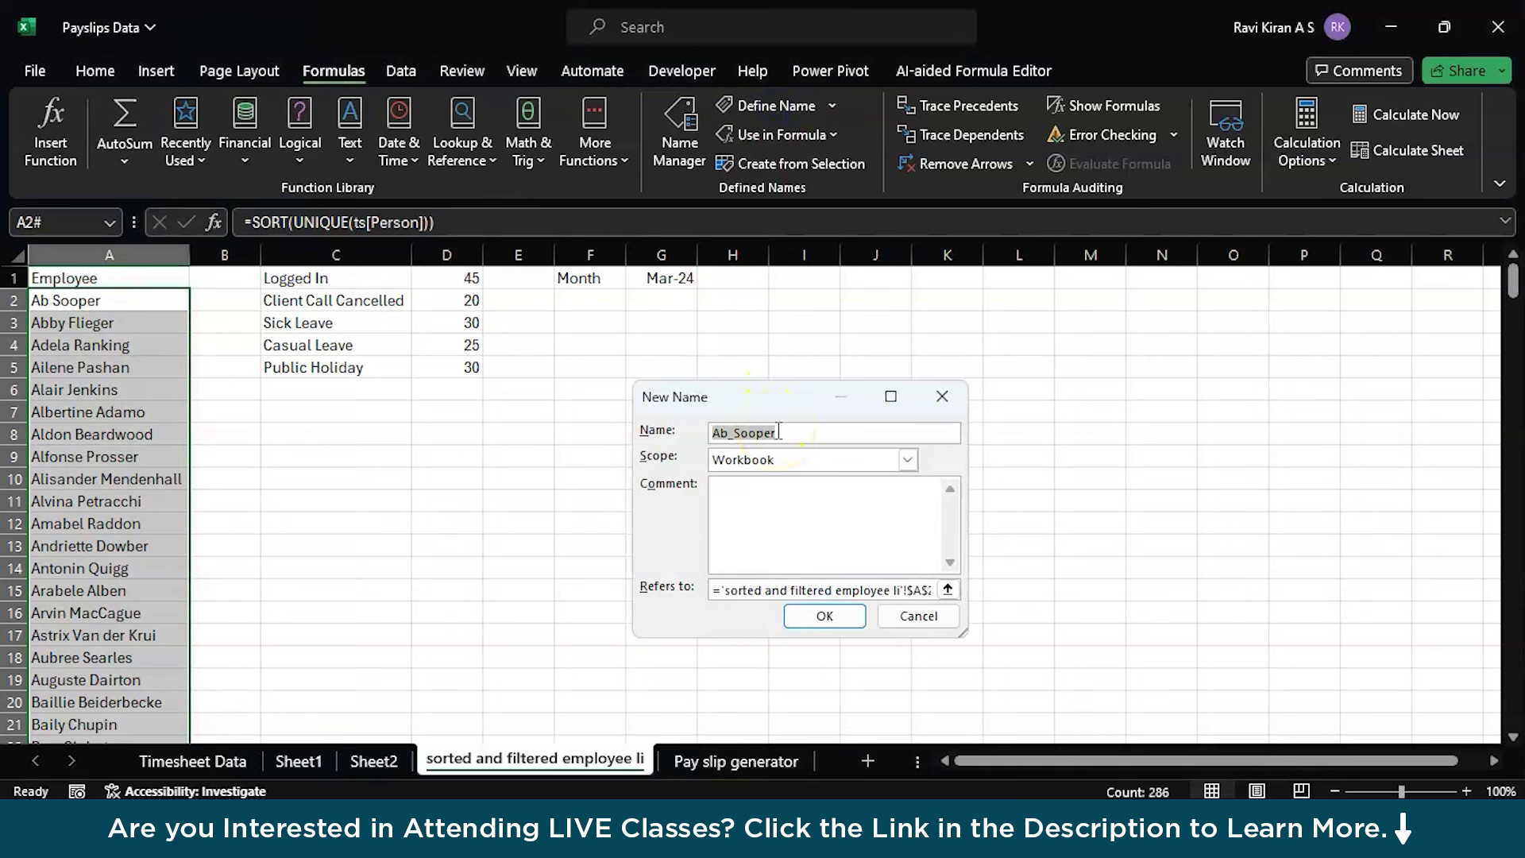
text(Emp_List)
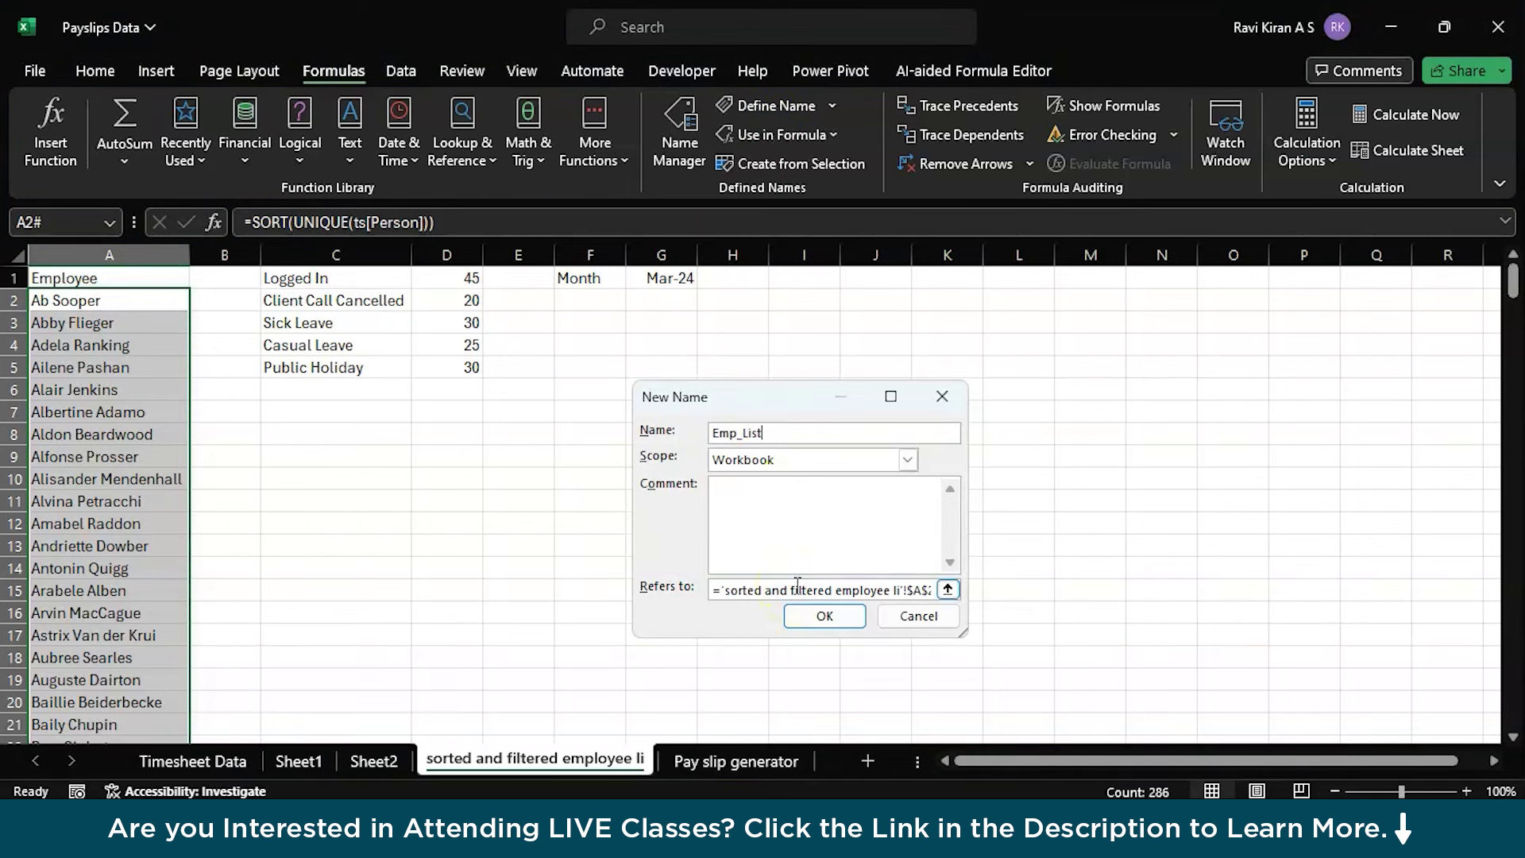
drag(967, 537, 1214, 538)
click(989, 590)
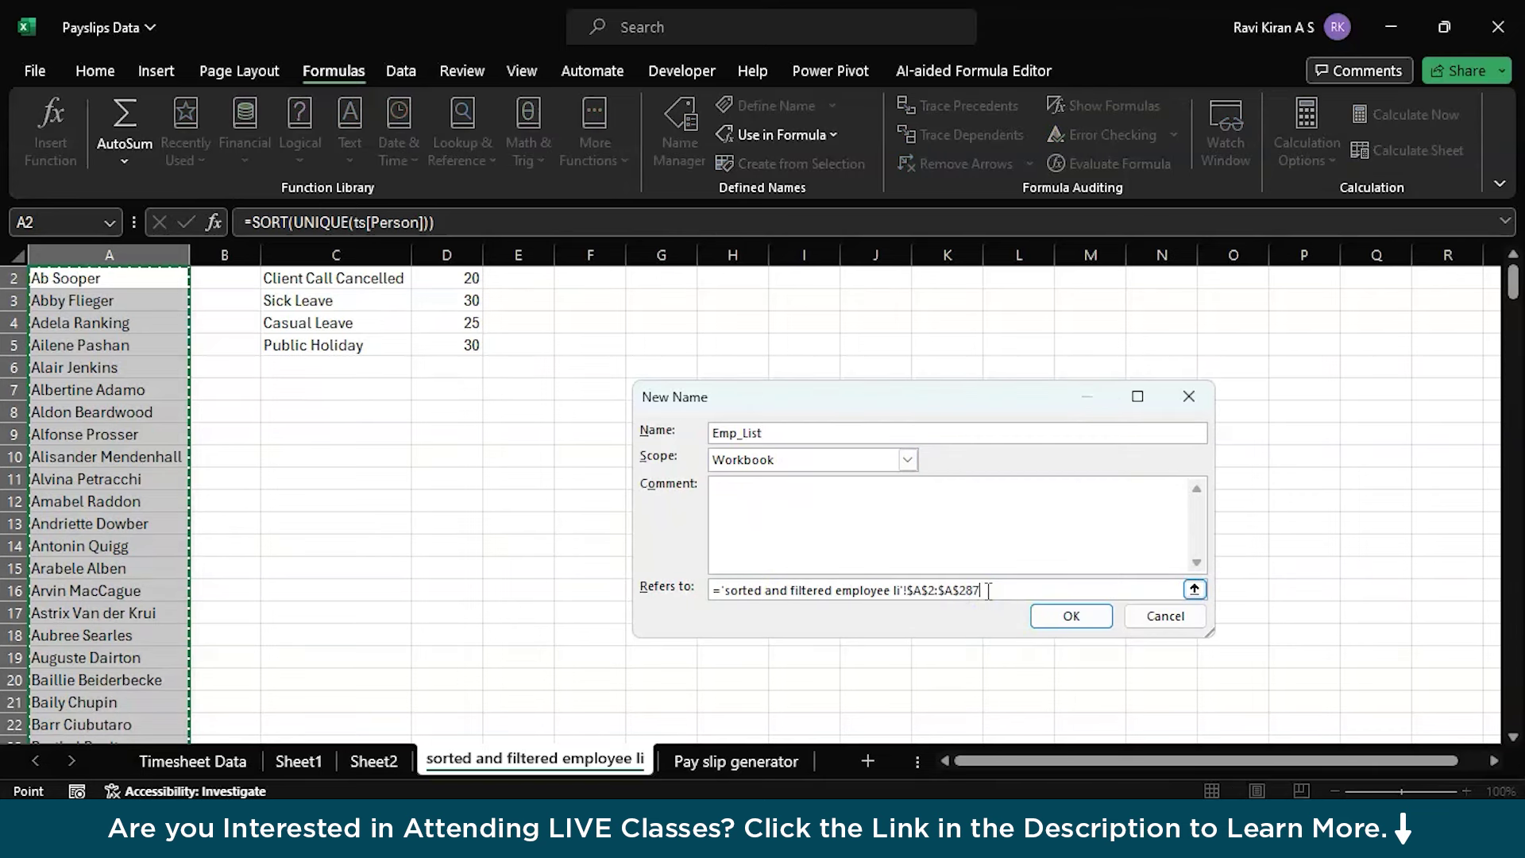
text(#)
click(1003, 588)
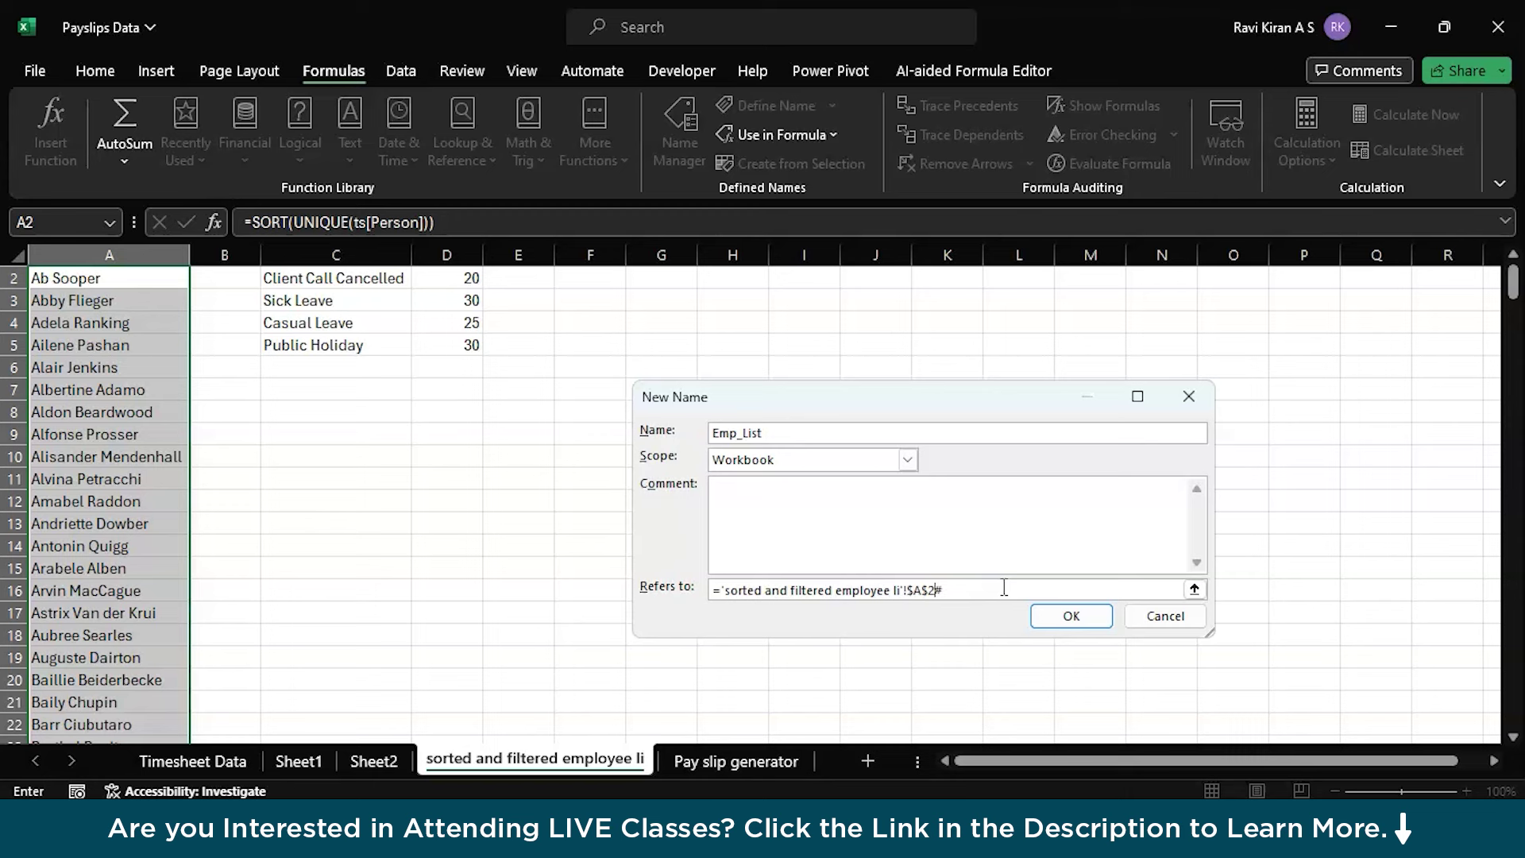
click(1072, 616)
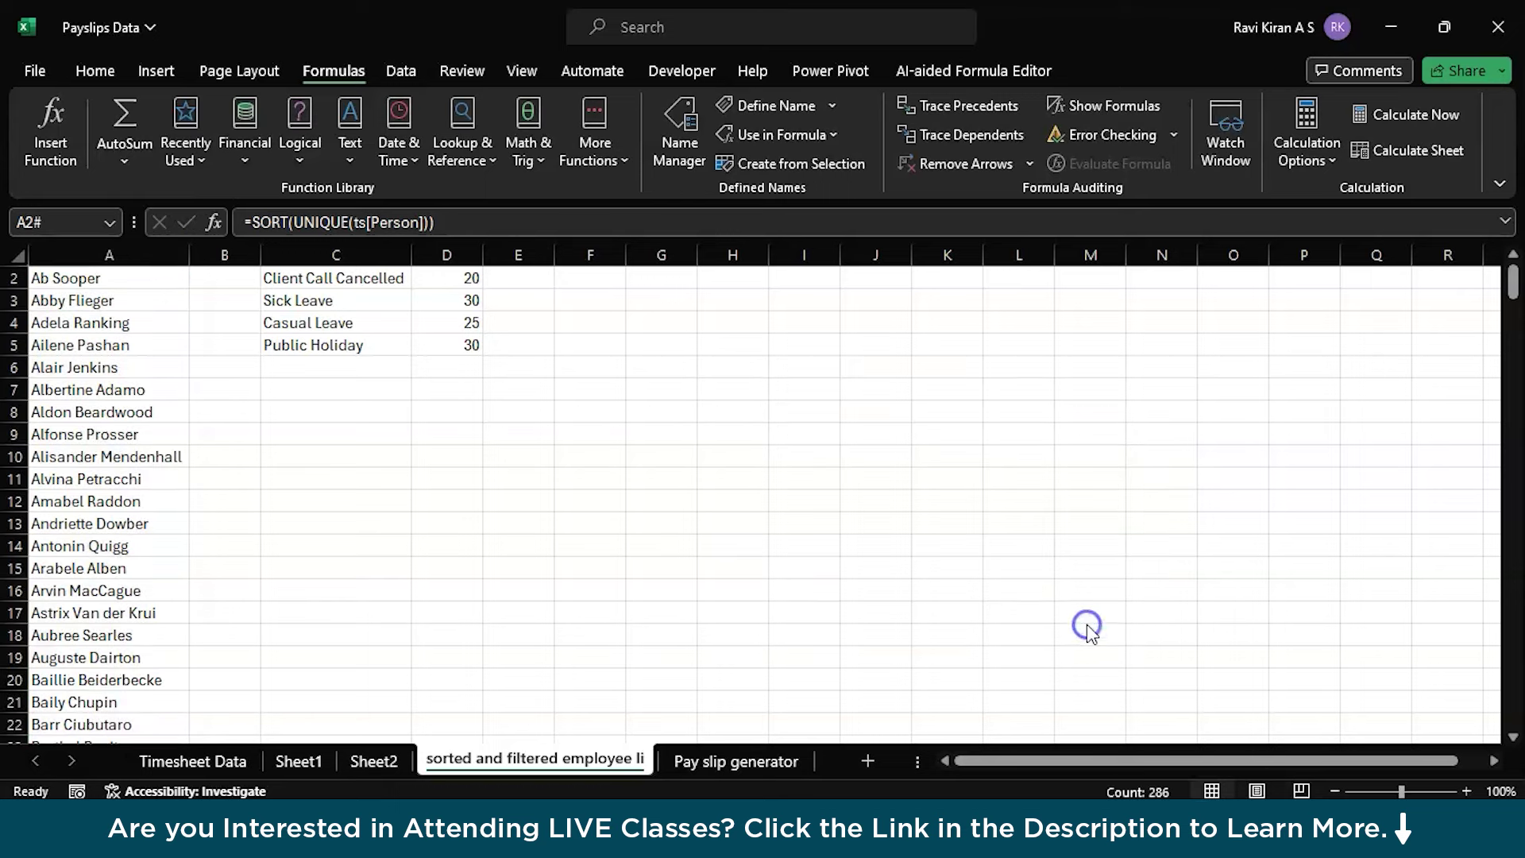
- Set B2's data validation to List with Source =Emp_List
click(699, 759)
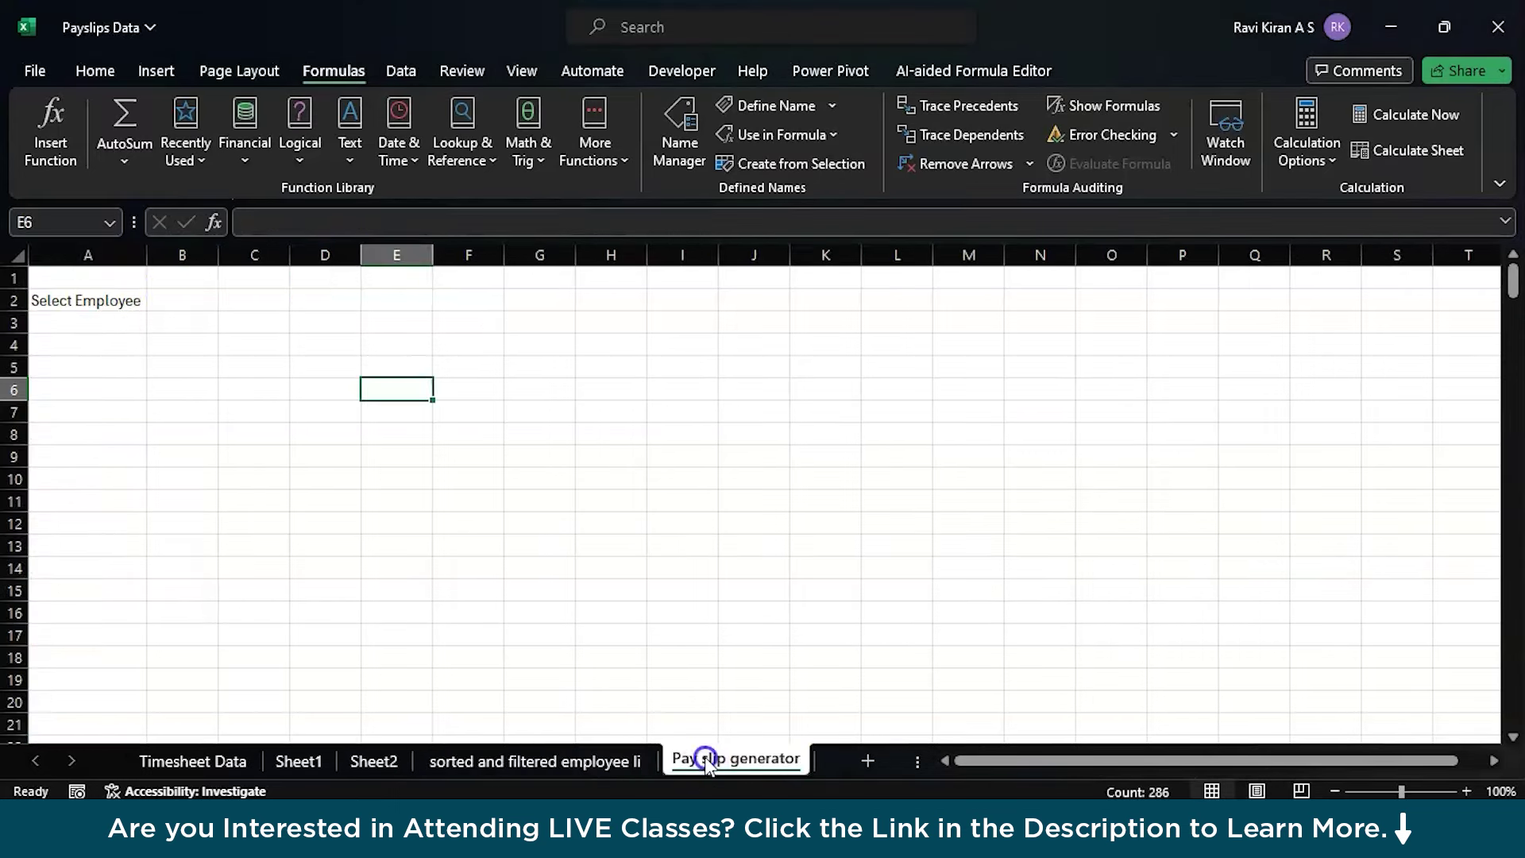
click(178, 307)
right_click(171, 302)
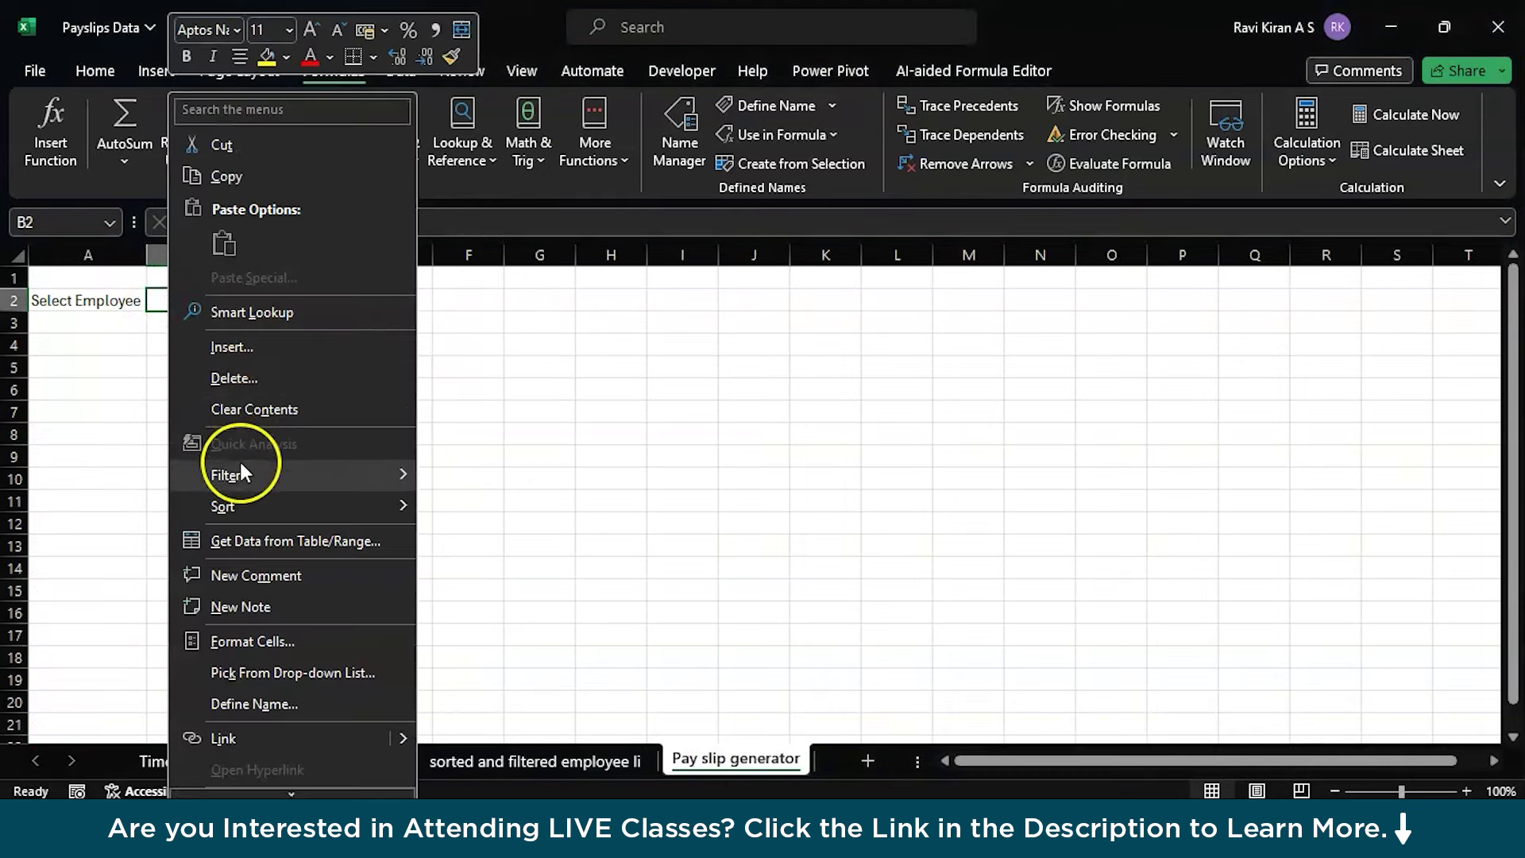
key(Escape)
click(108, 57)
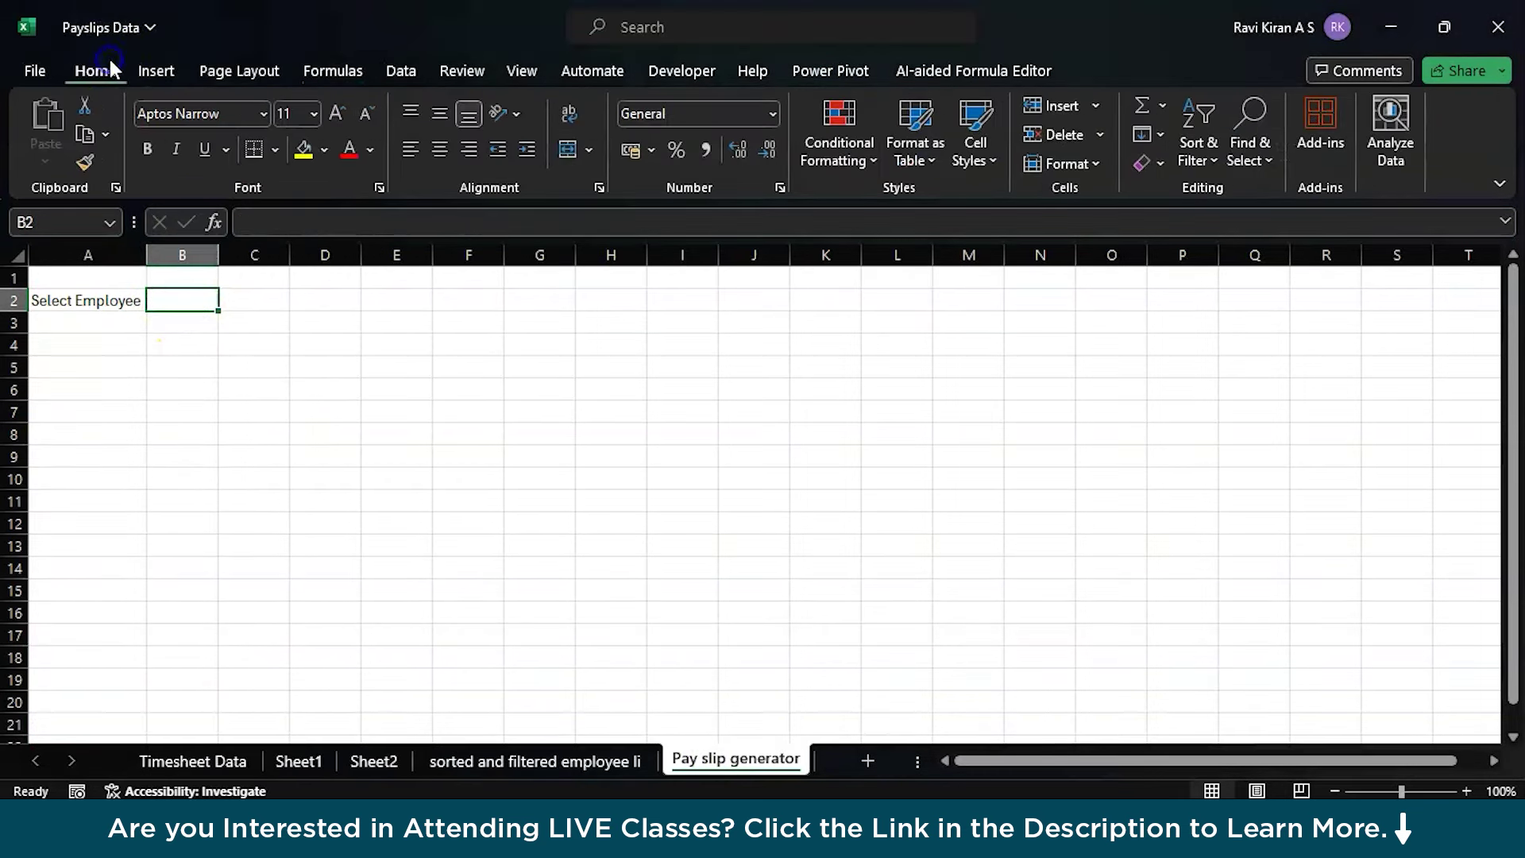
click(400, 70)
click(974, 161)
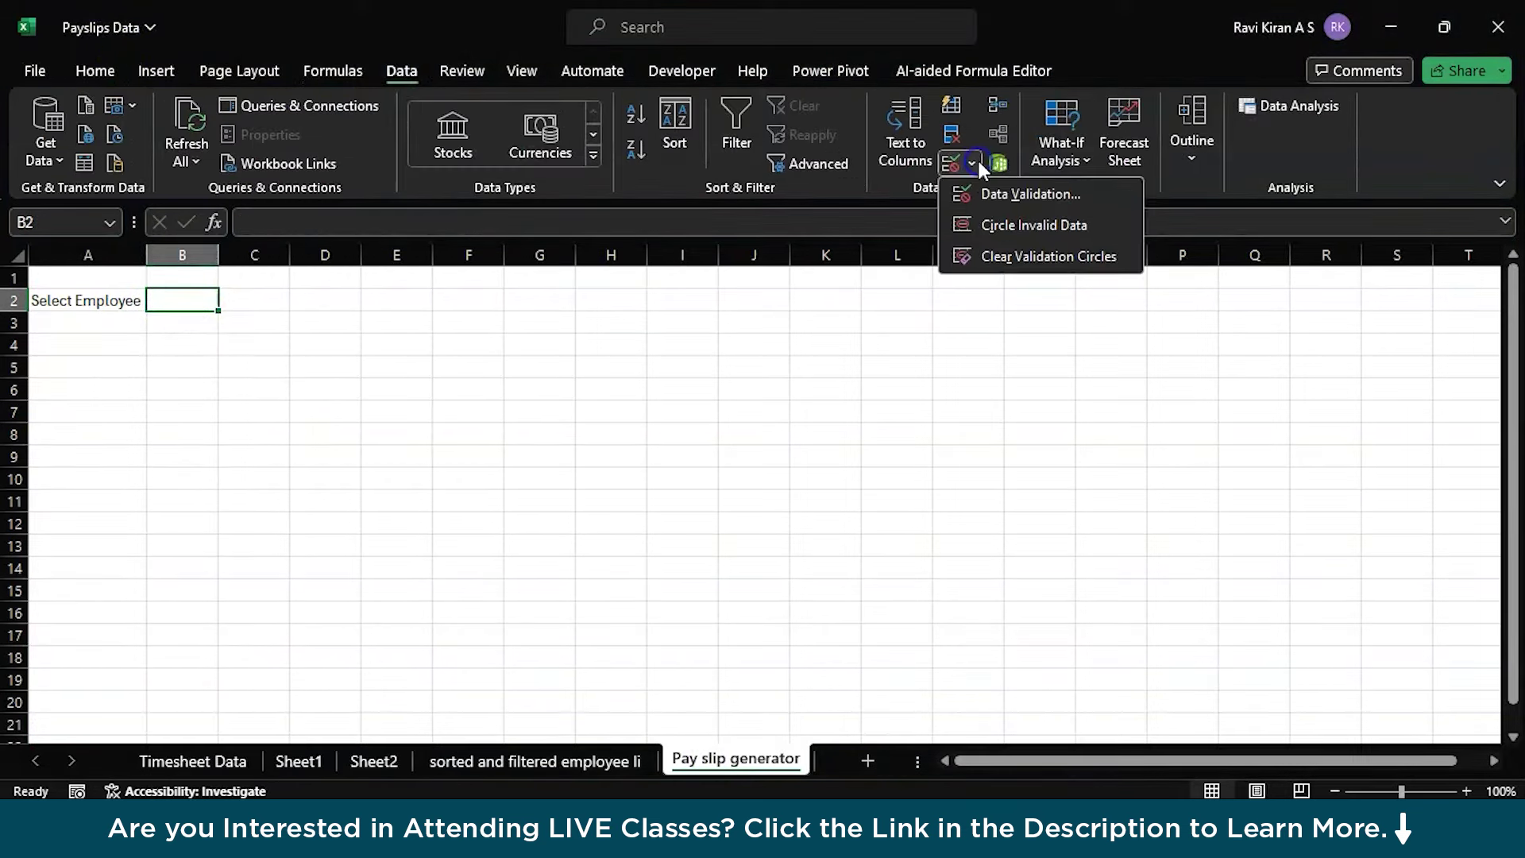
click(982, 203)
click(803, 461)
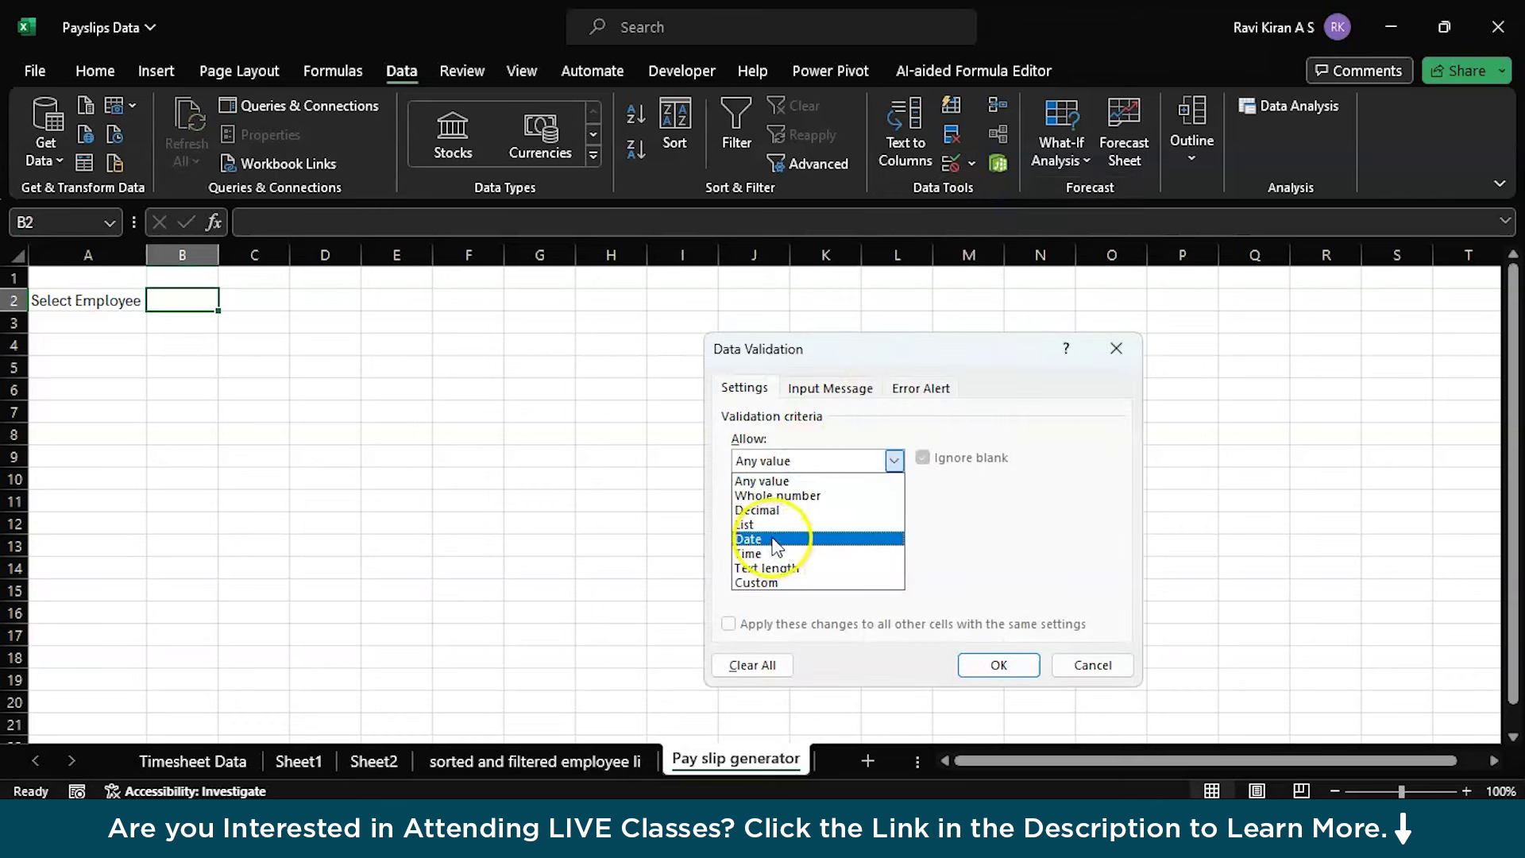
click(776, 526)
click(789, 551)
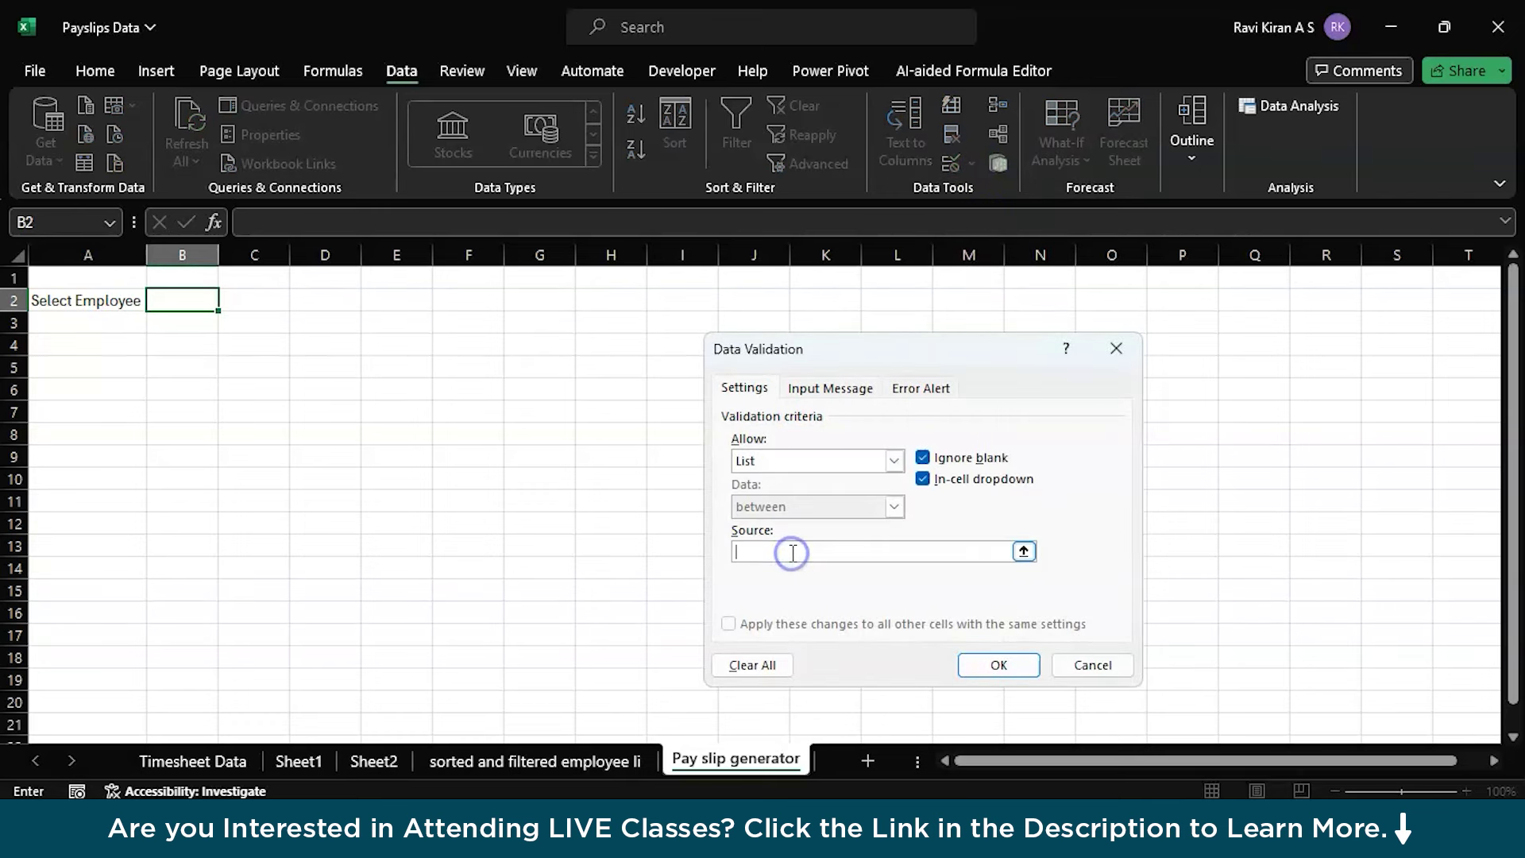
text(=Emp_List)
click(1004, 665)
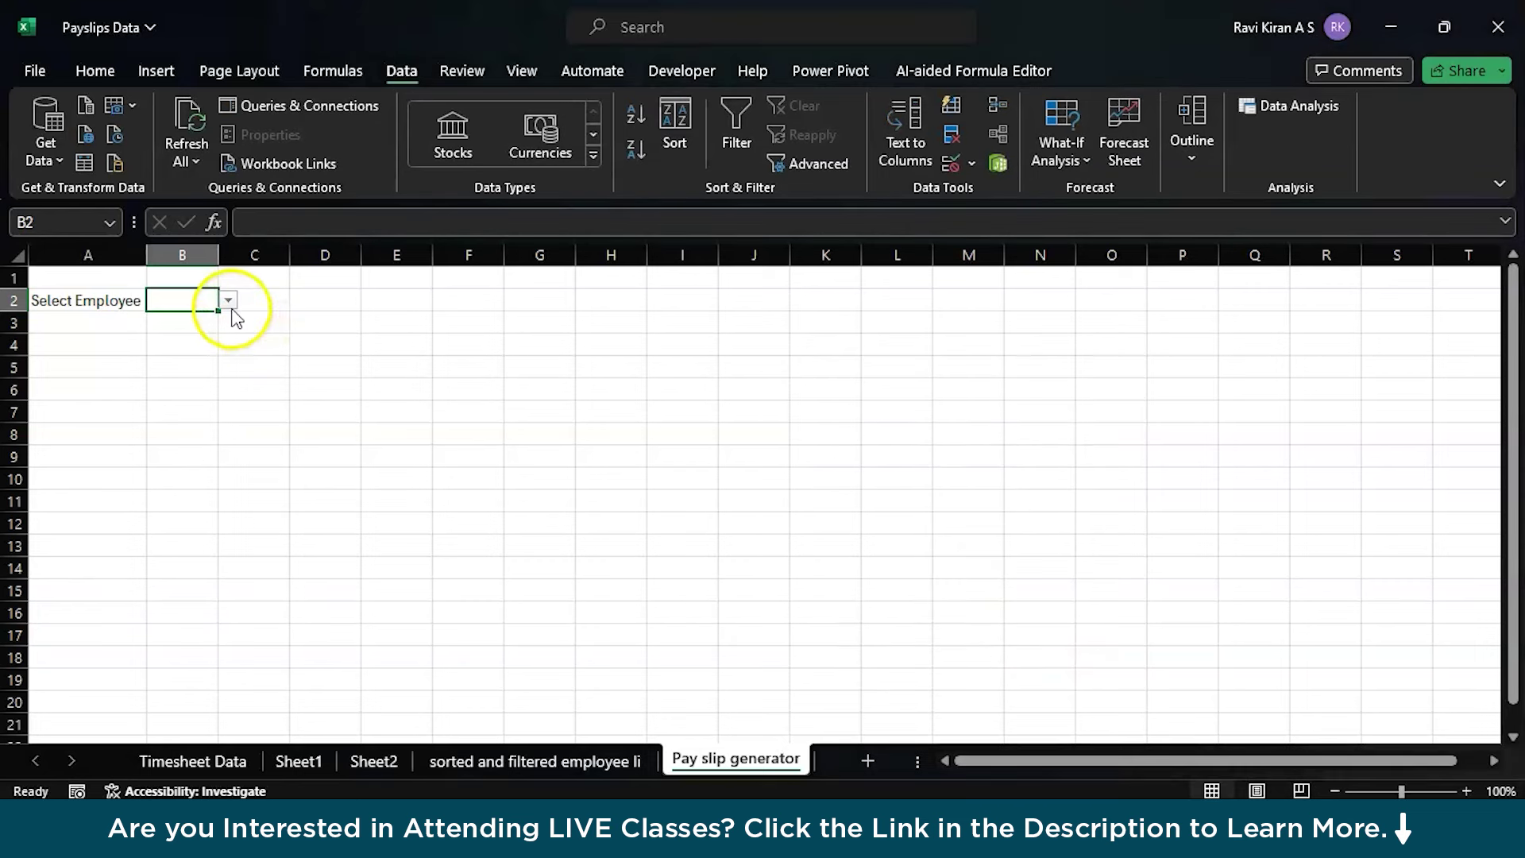
- Open B2's drop-down and scroll through the employee names to verify it
click(228, 300)
scroll(230, 485, down, 5)
scroll(230, 491, down, 10)
scroll(229, 491, down, 5)
scroll(230, 491, up, 12)
click(407, 417)
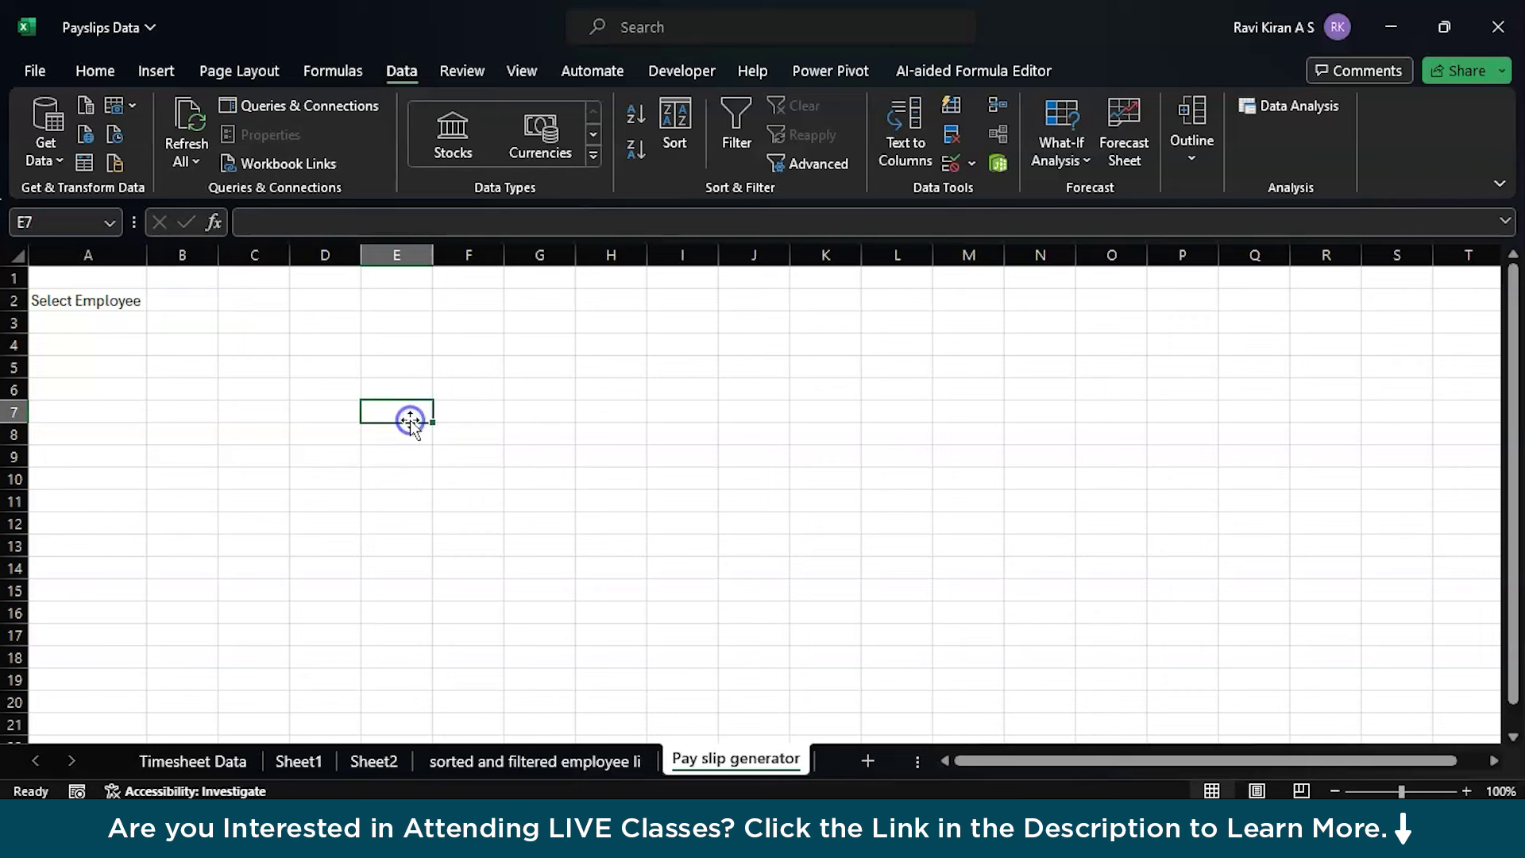
- Type the labels Employee No., Employee Name and Month in A4:A6
click(127, 351)
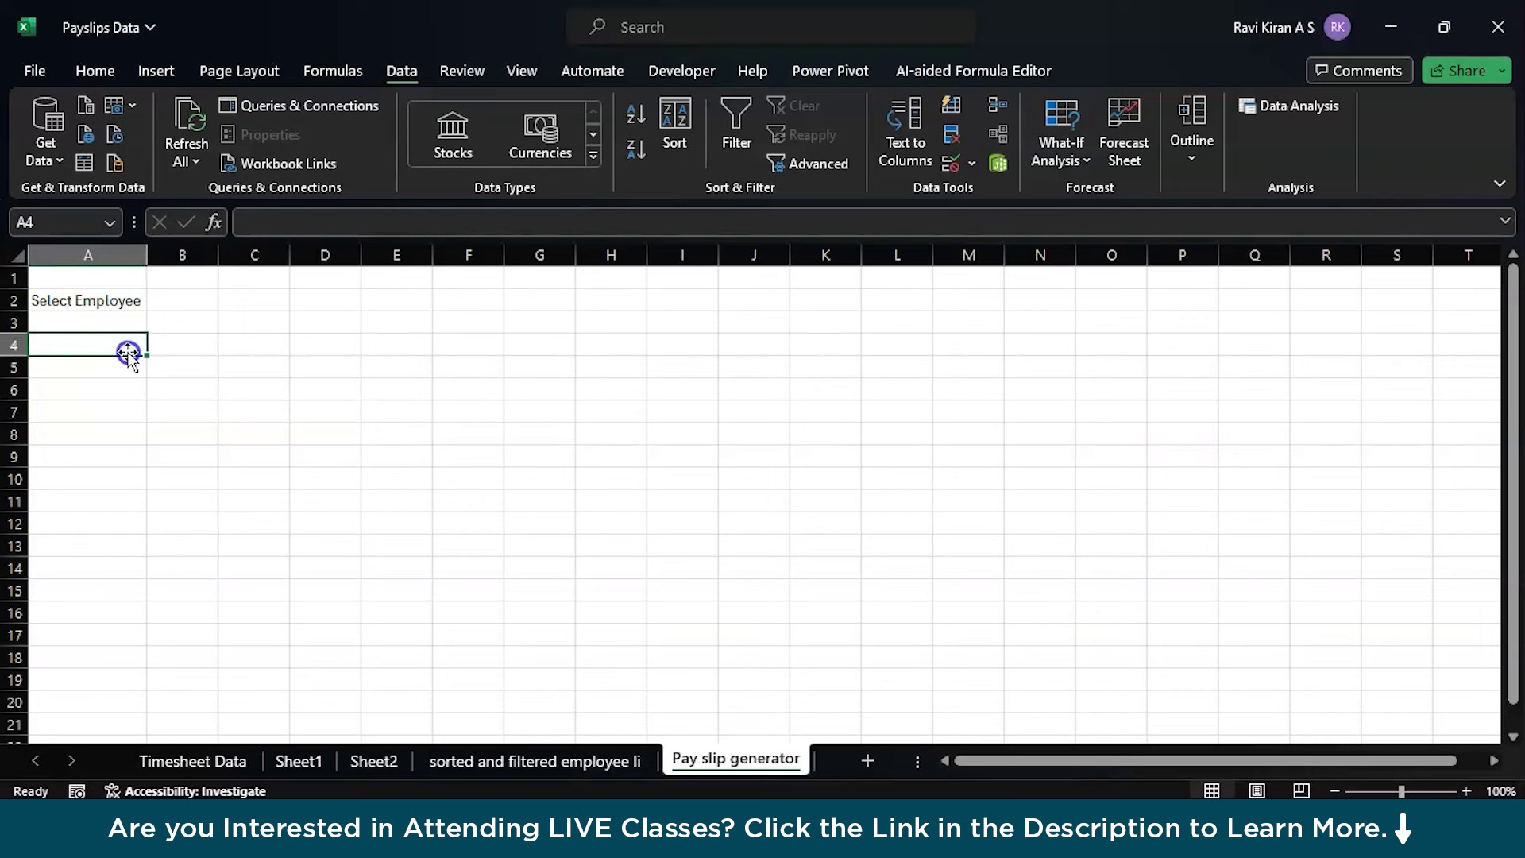
text(Employe)
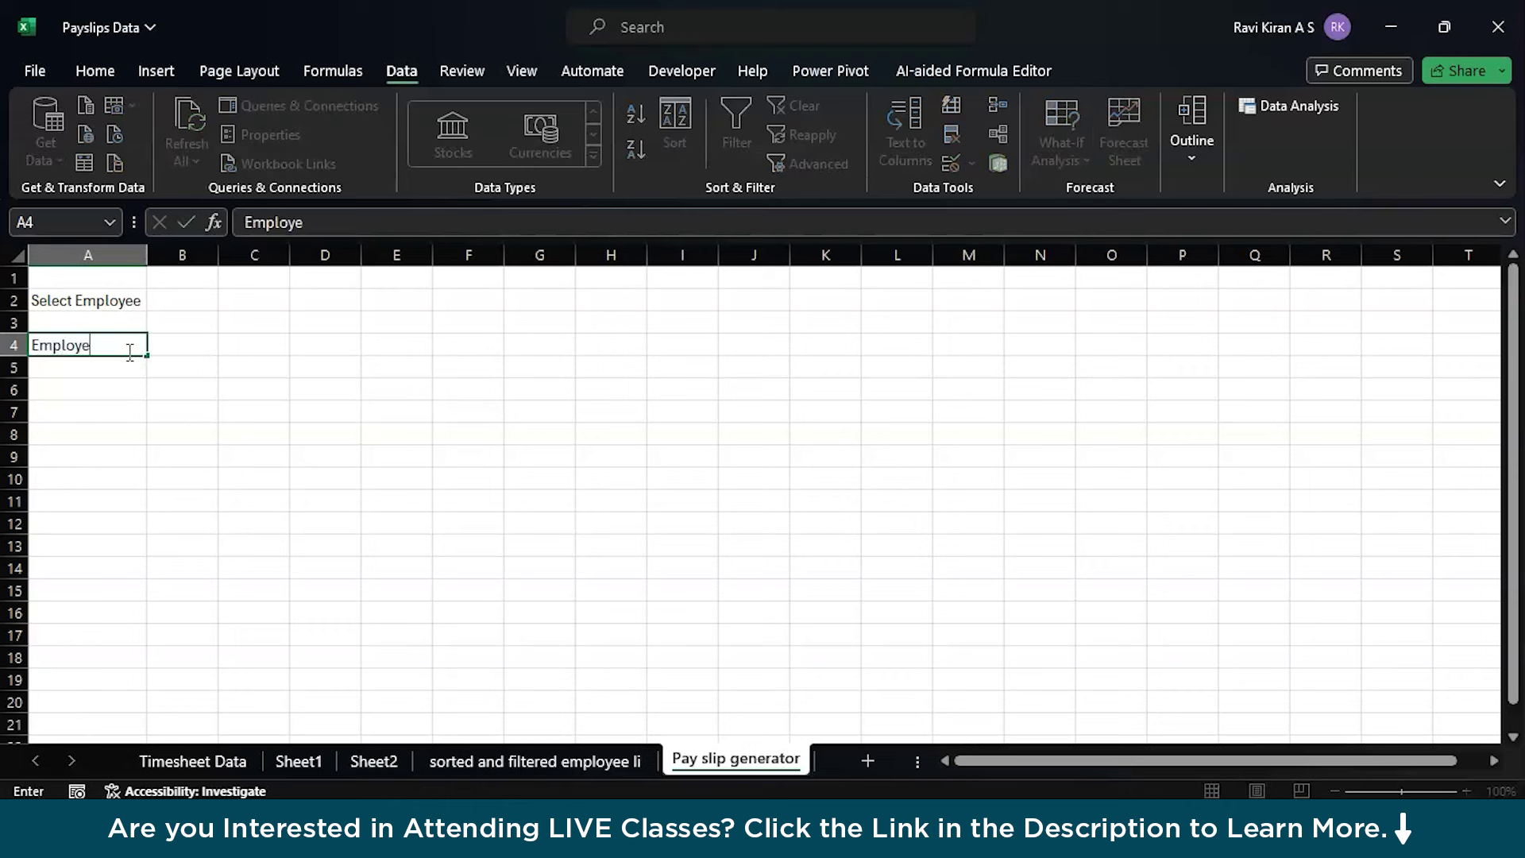
text(e No.)
key(Return)
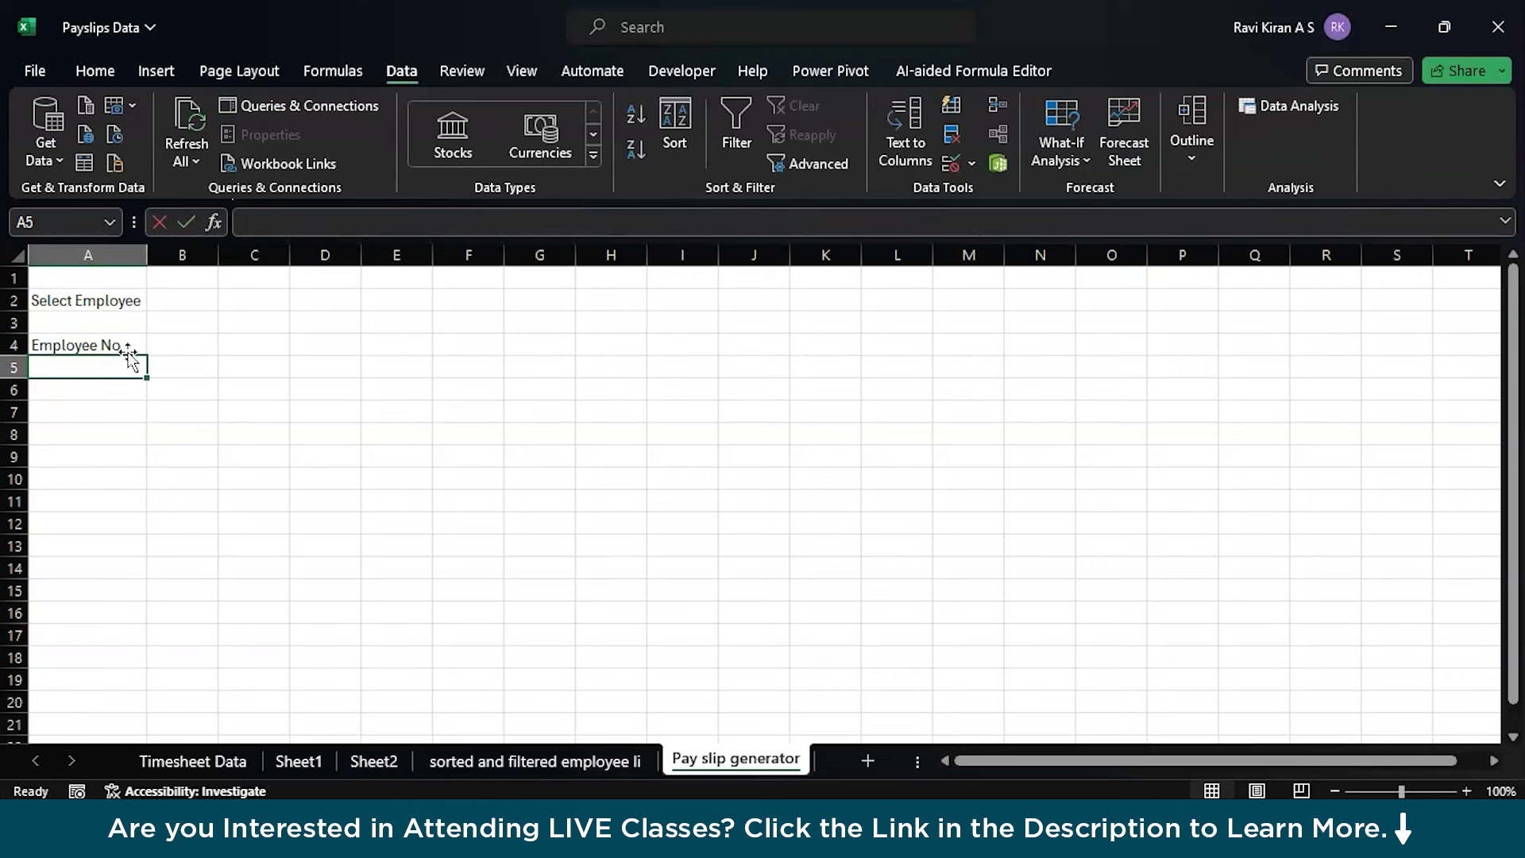
text(Em)
click(127, 367)
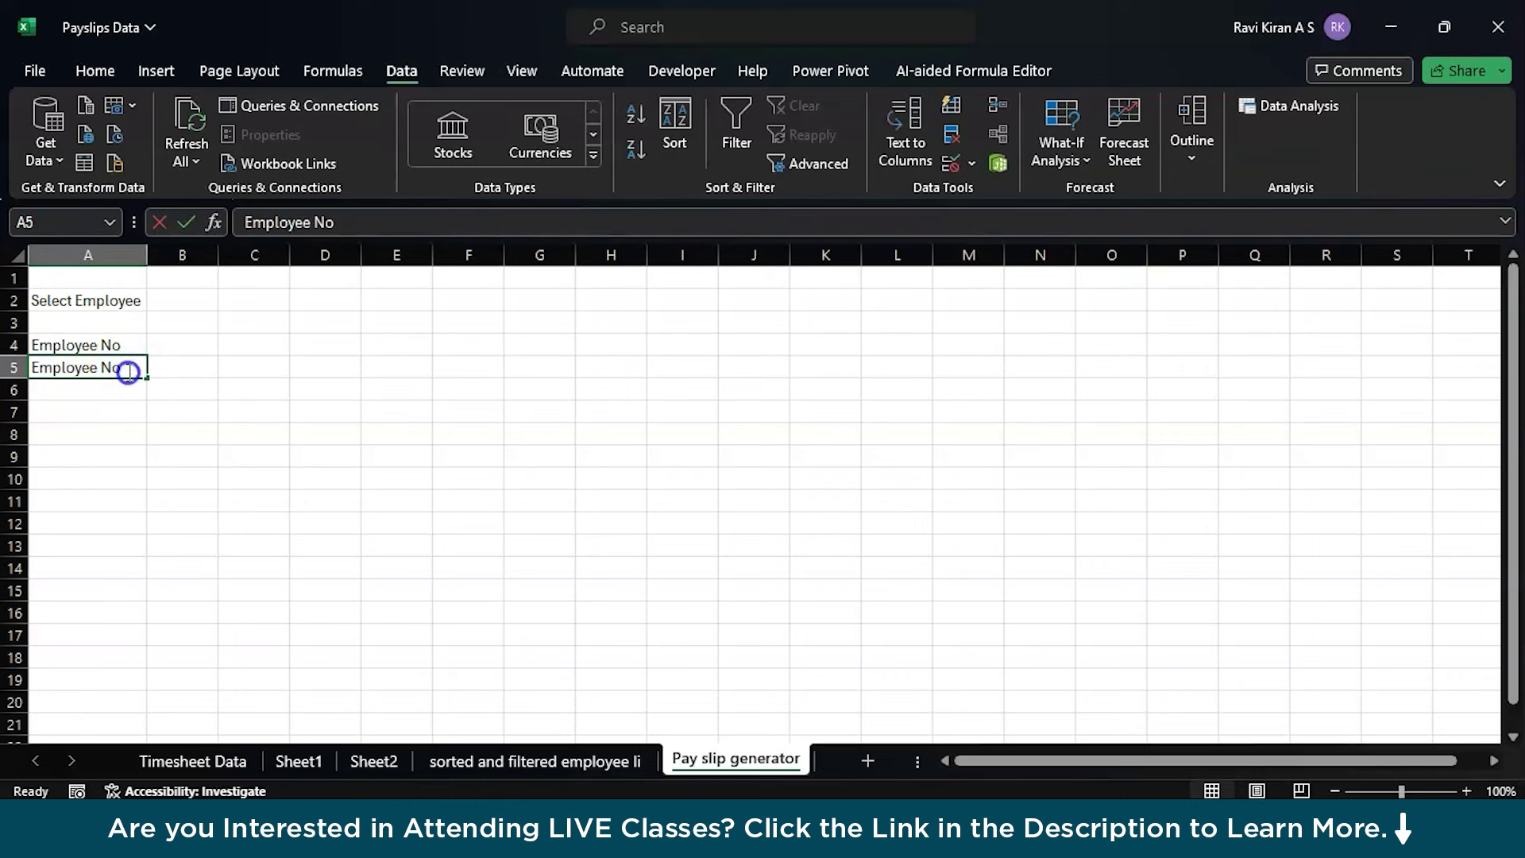
key(BackSpace)
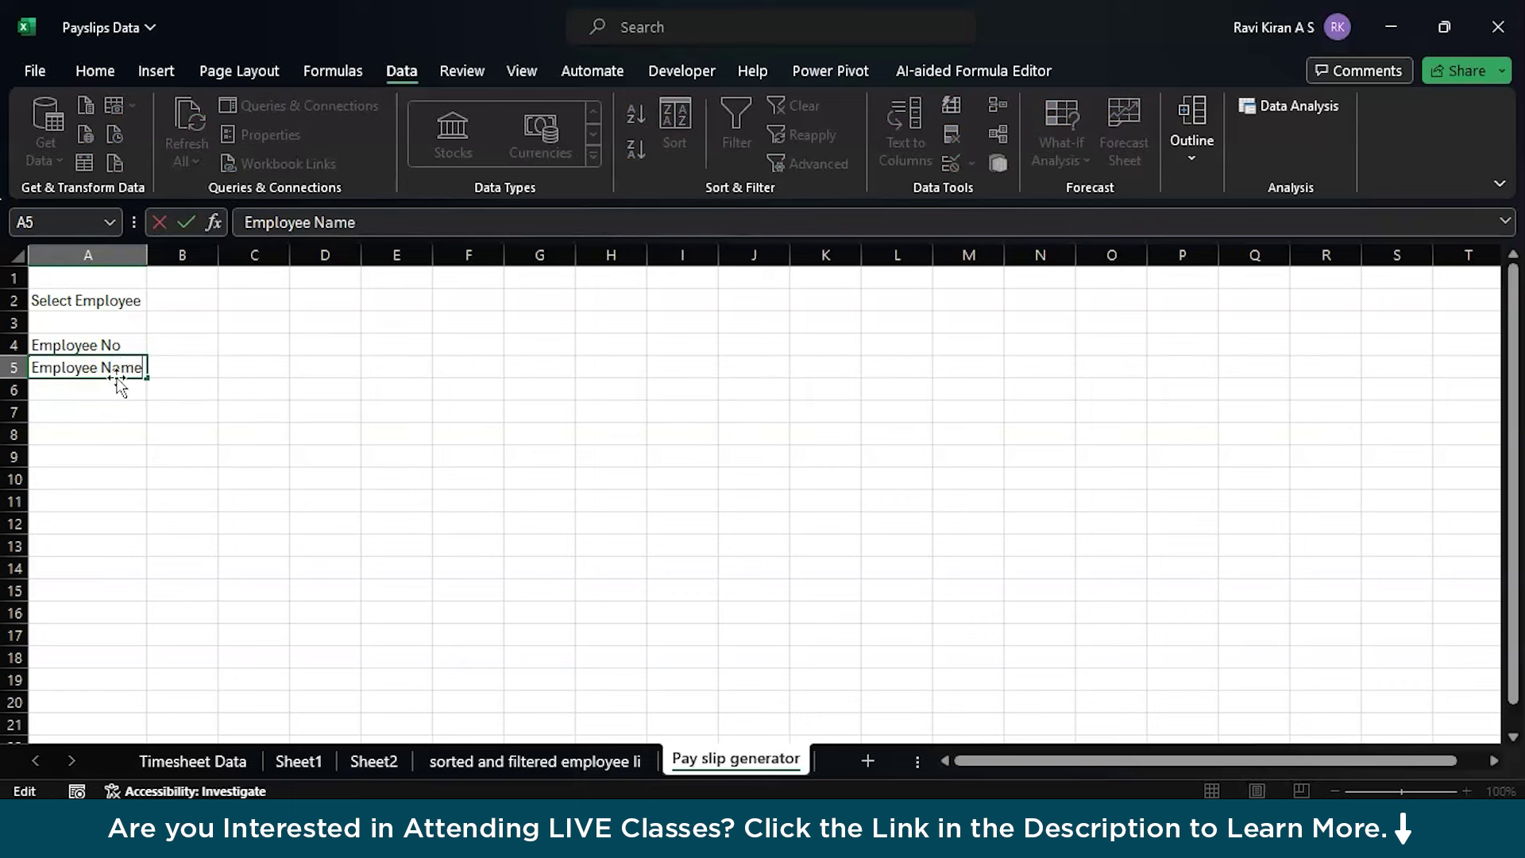
text(ame)
click(117, 385)
click(375, 761)
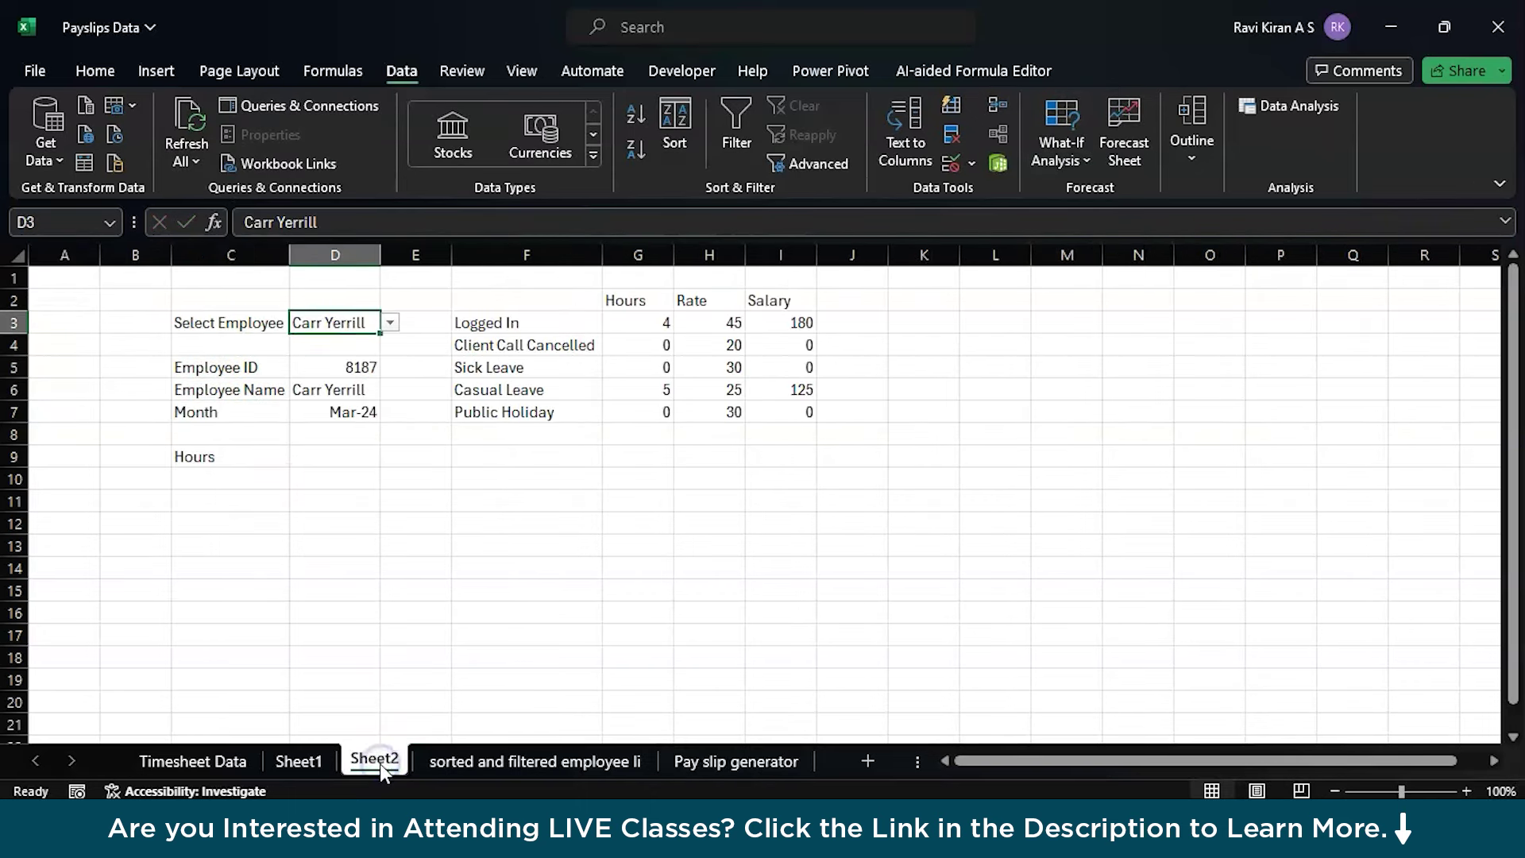
click(736, 761)
text(Month)
key(Return)
- Enter =VLOOKUP(B2,ts,2,0) in B4 using the Timesheet Data table
click(170, 344)
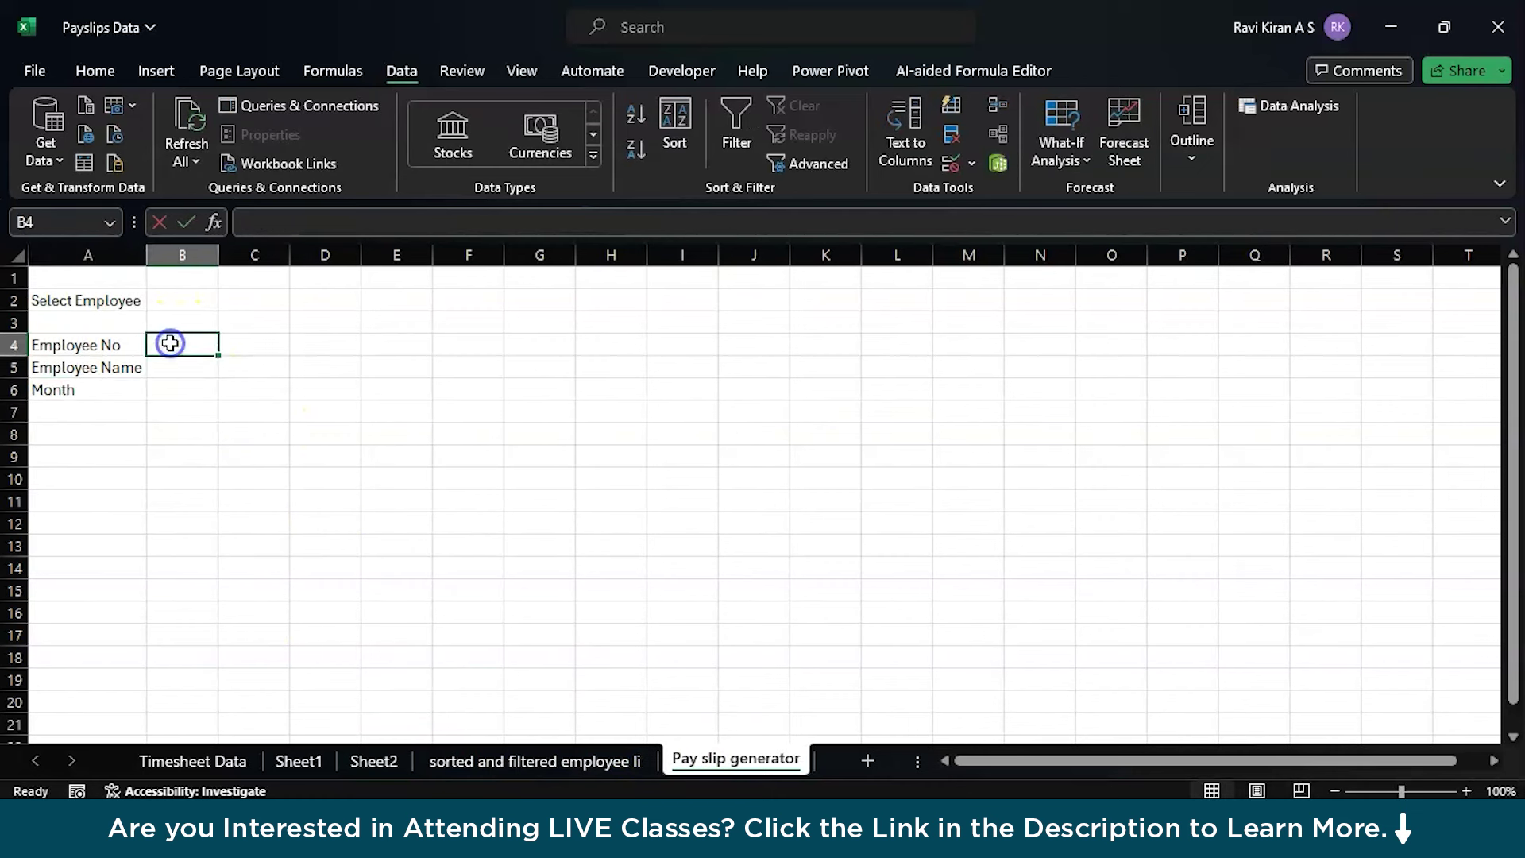
text(=)
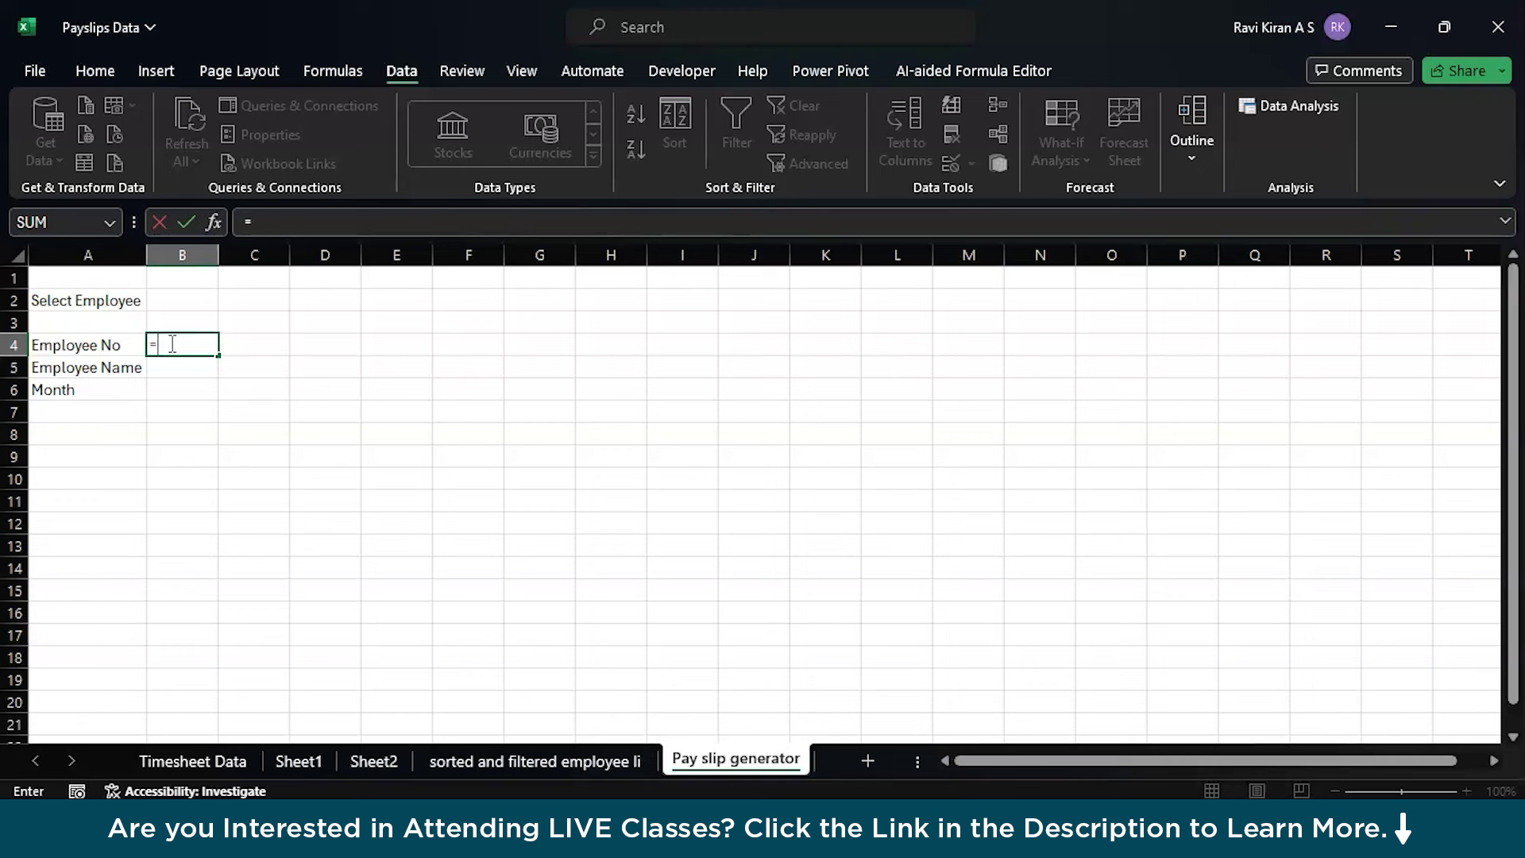
text(vl)
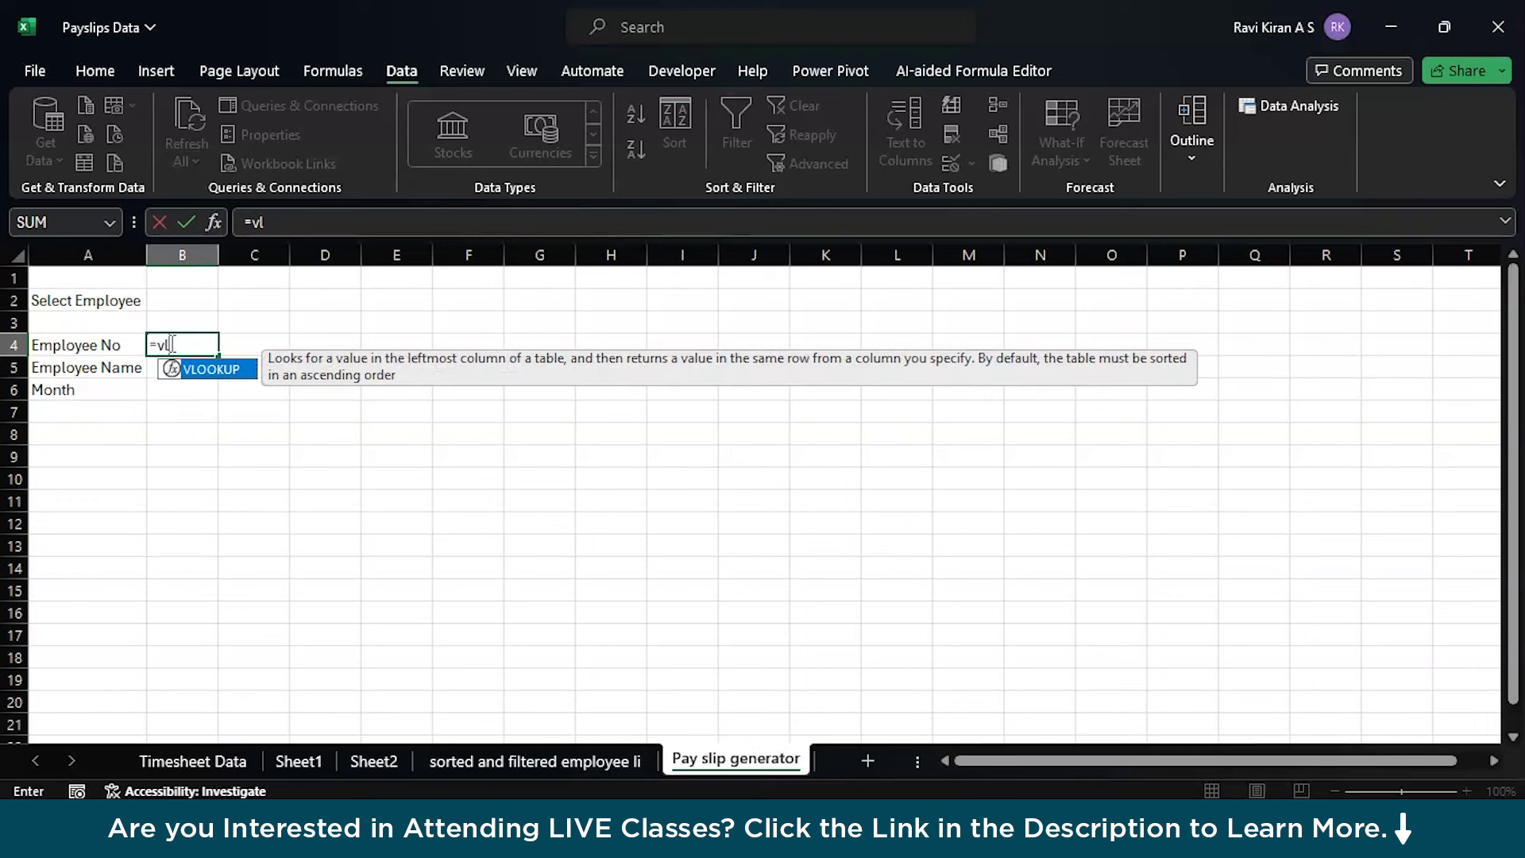
key(Tab)
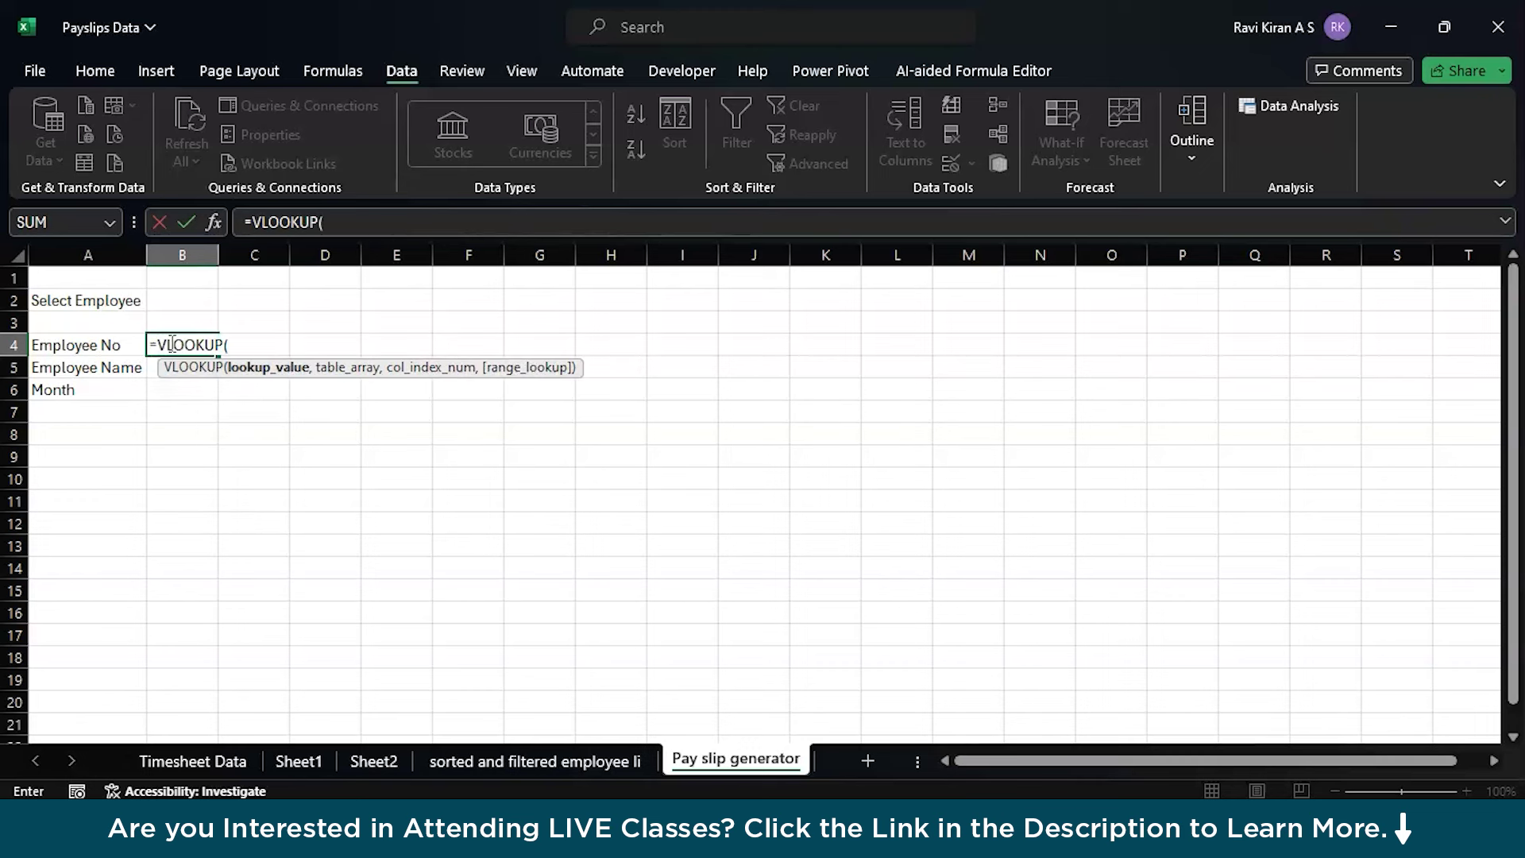
click(184, 300)
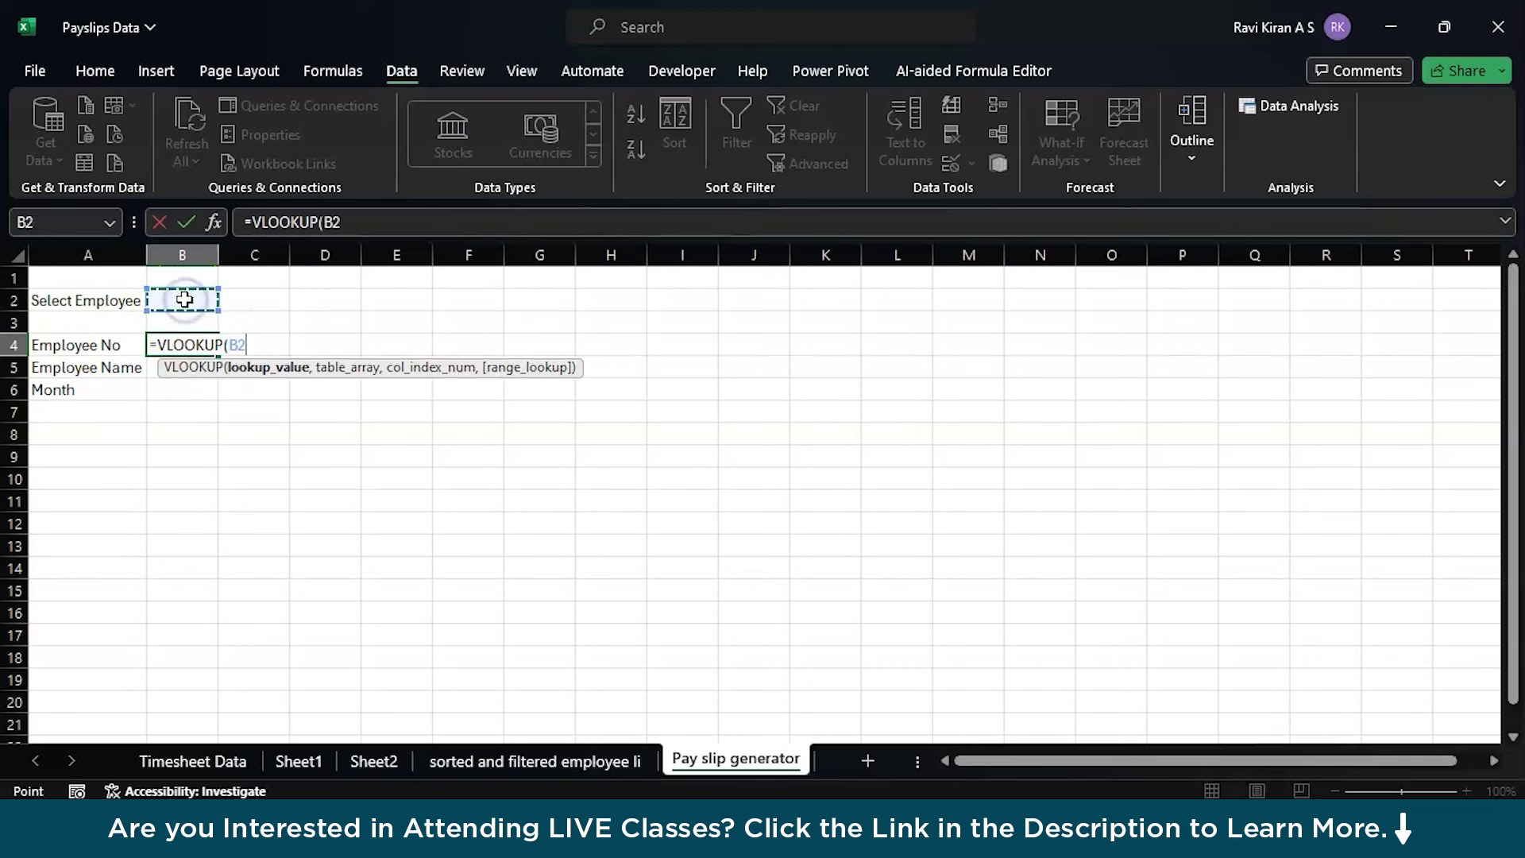
text(,)
click(214, 762)
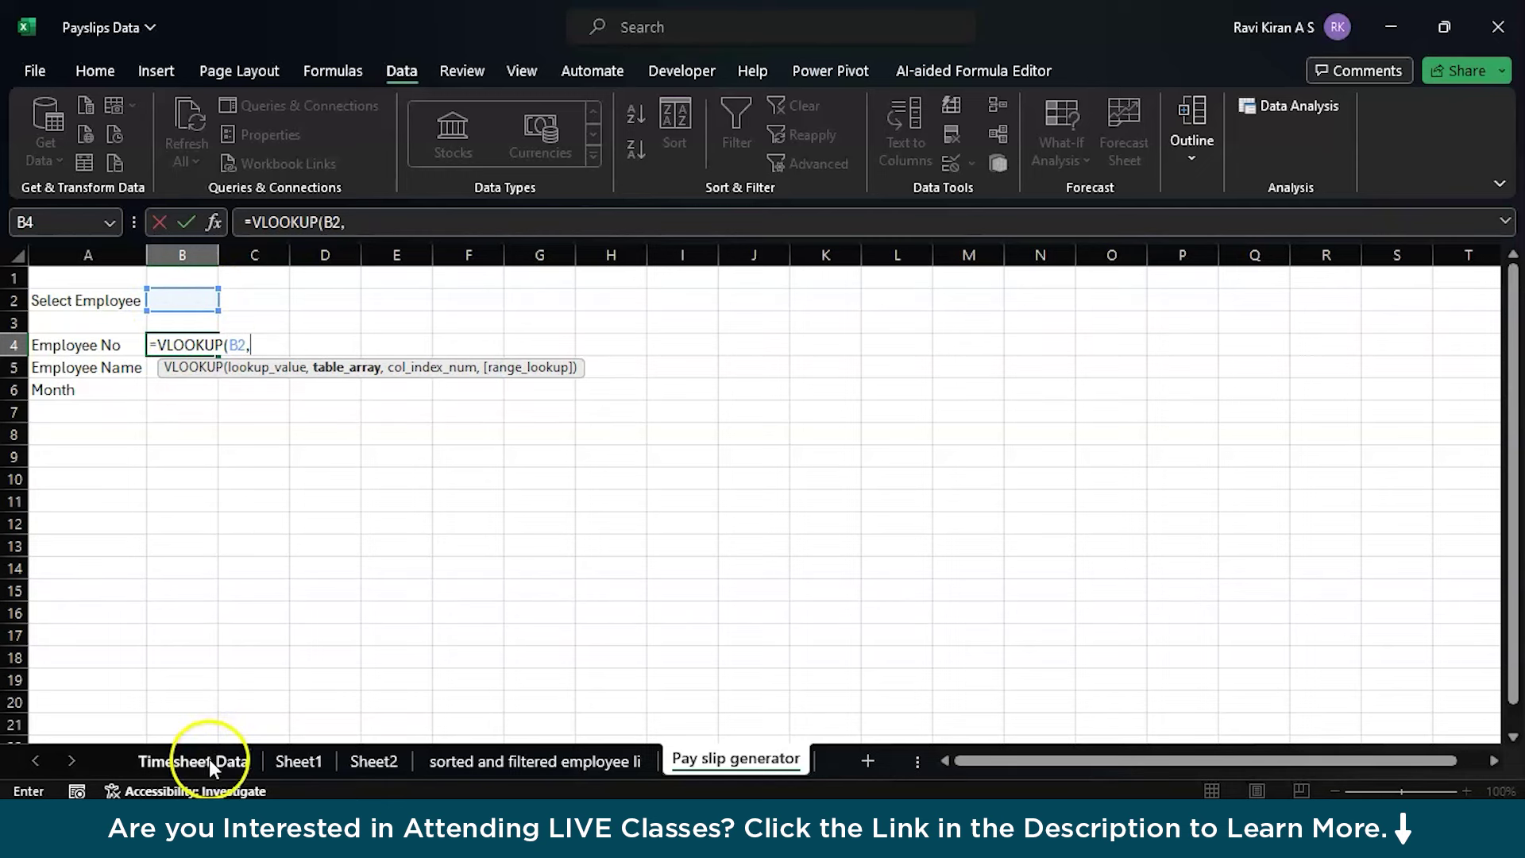
click(171, 320)
drag(171, 320, 52, 305)
click(51, 304)
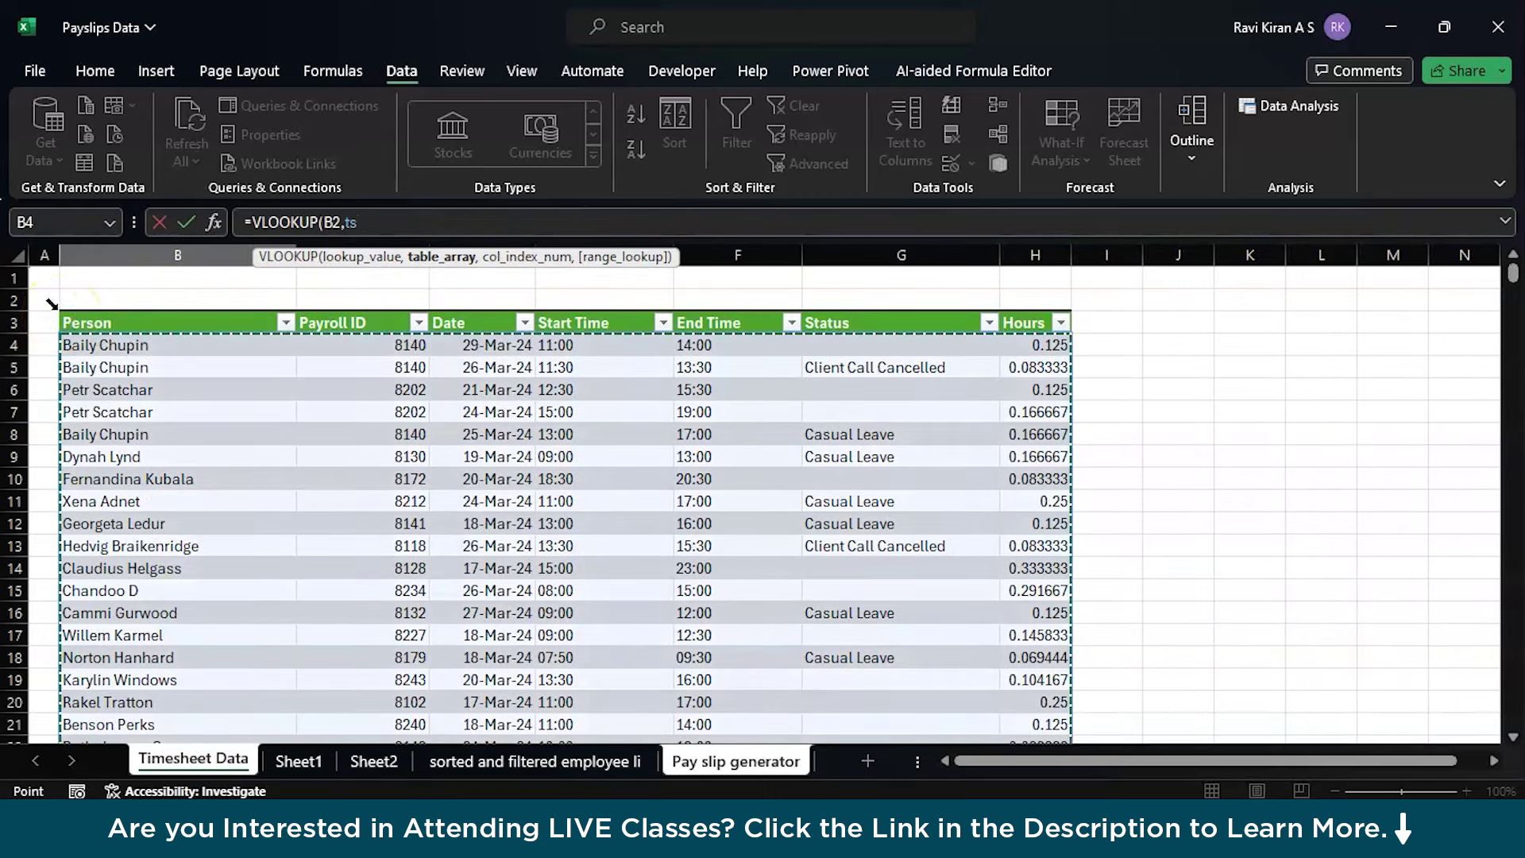
text(,)
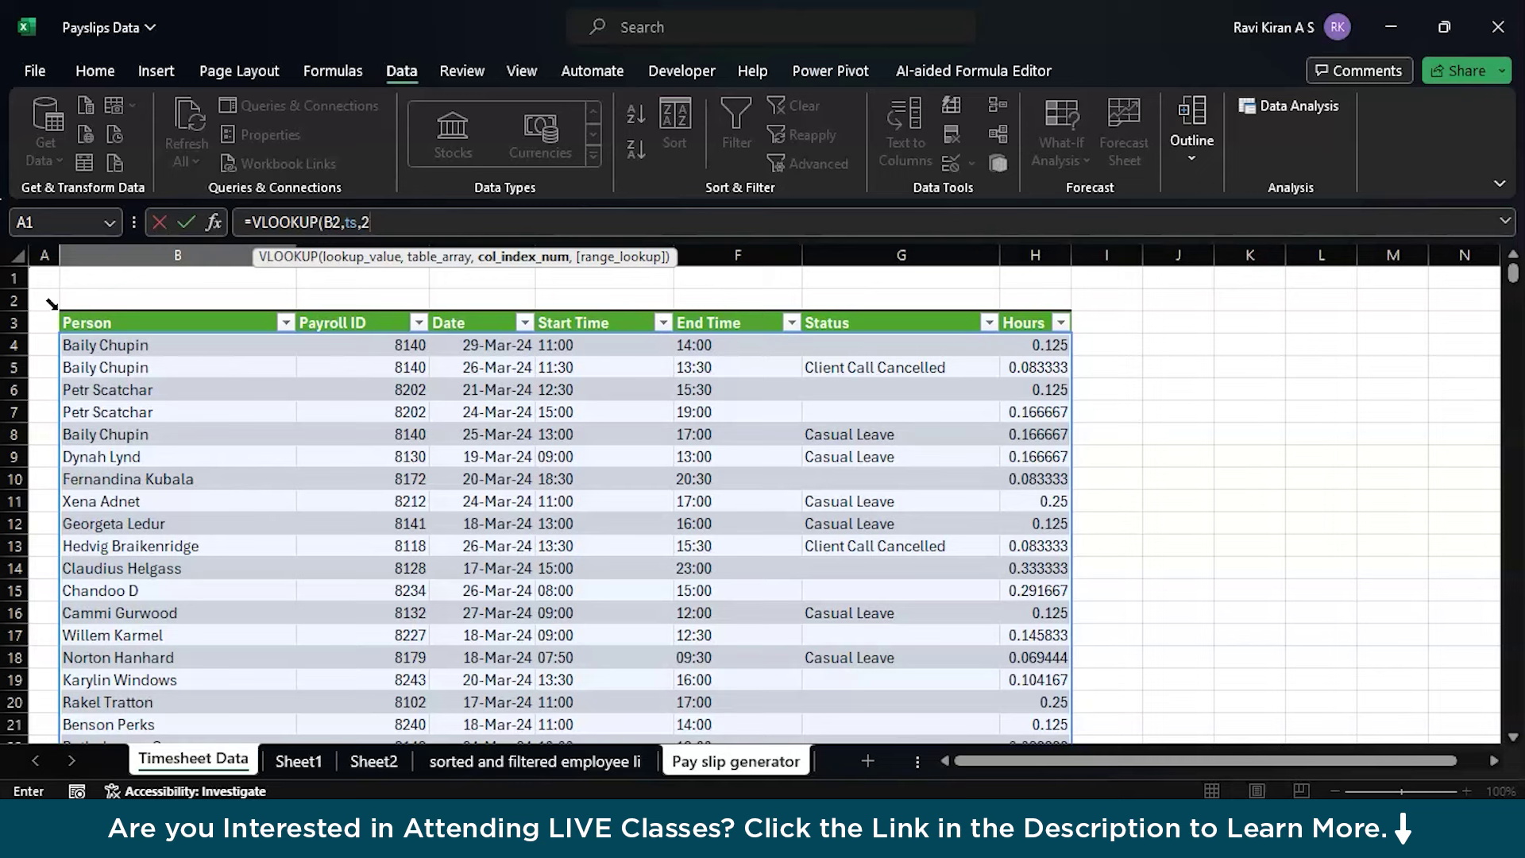
text(2,)
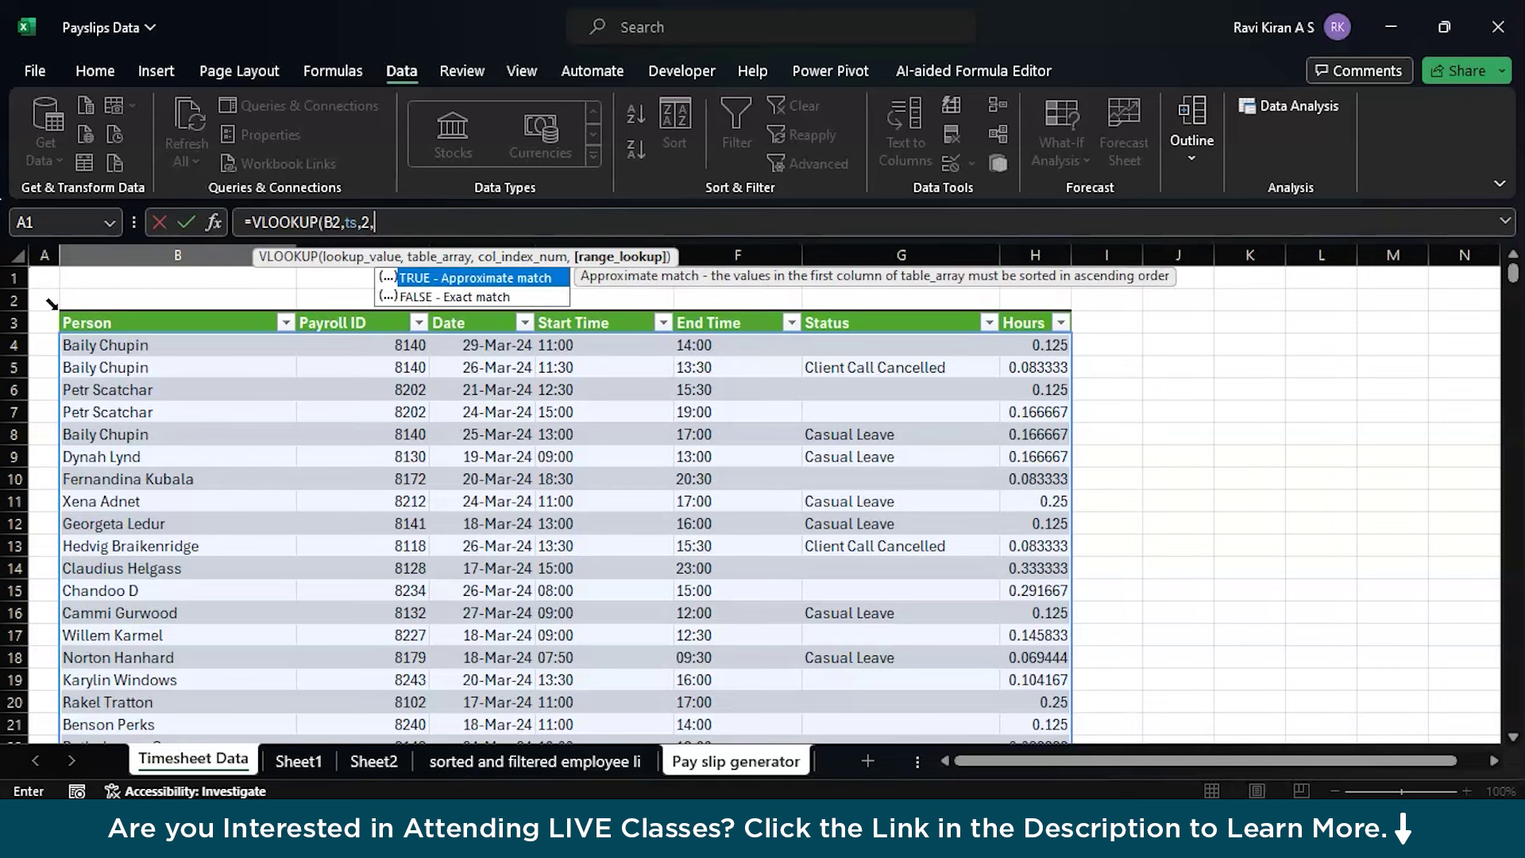
text(0))
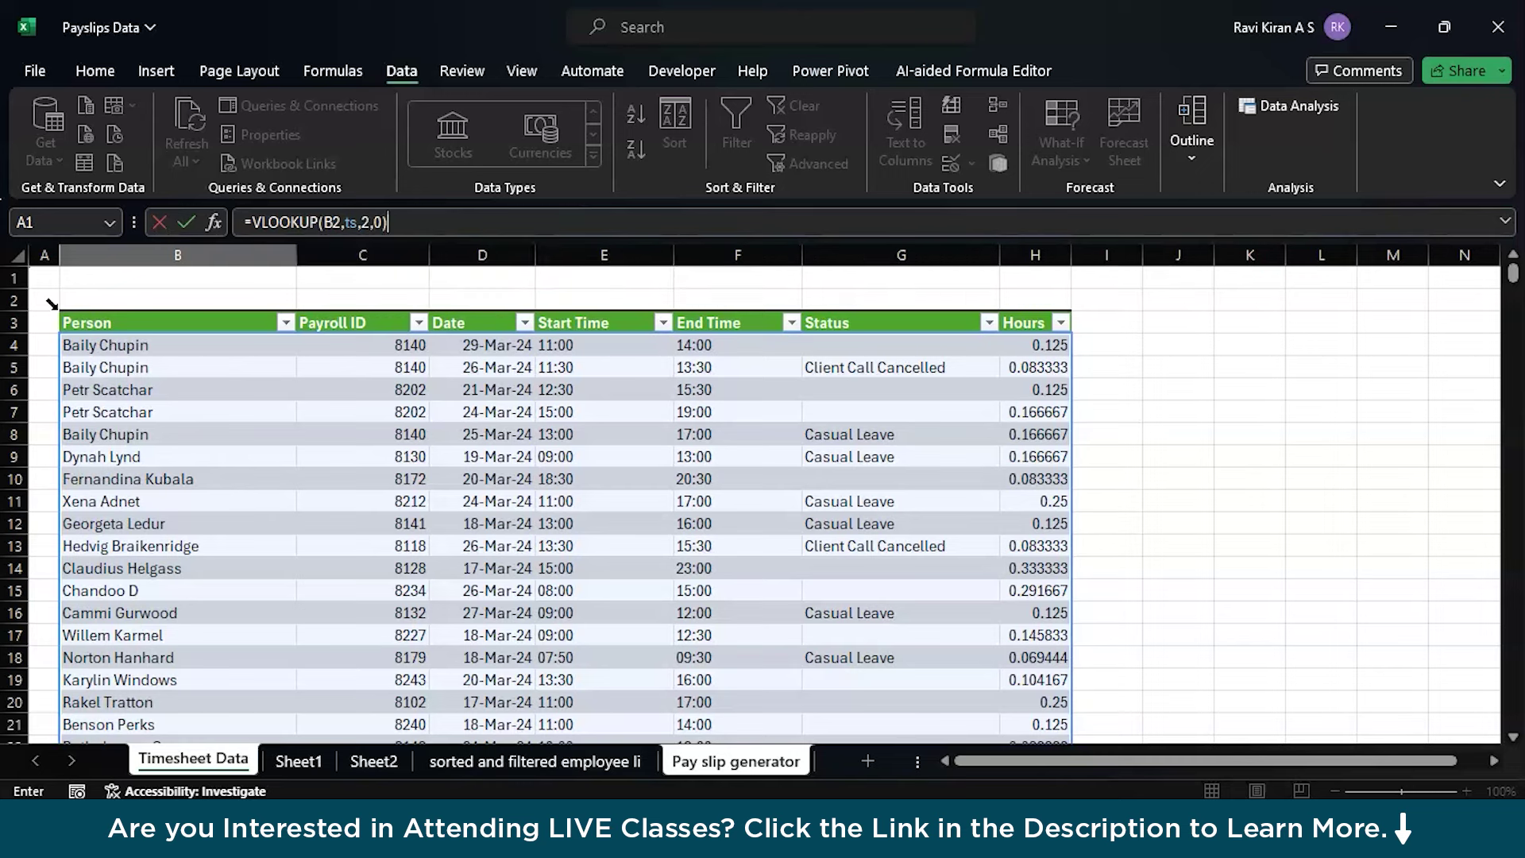
key(Return)
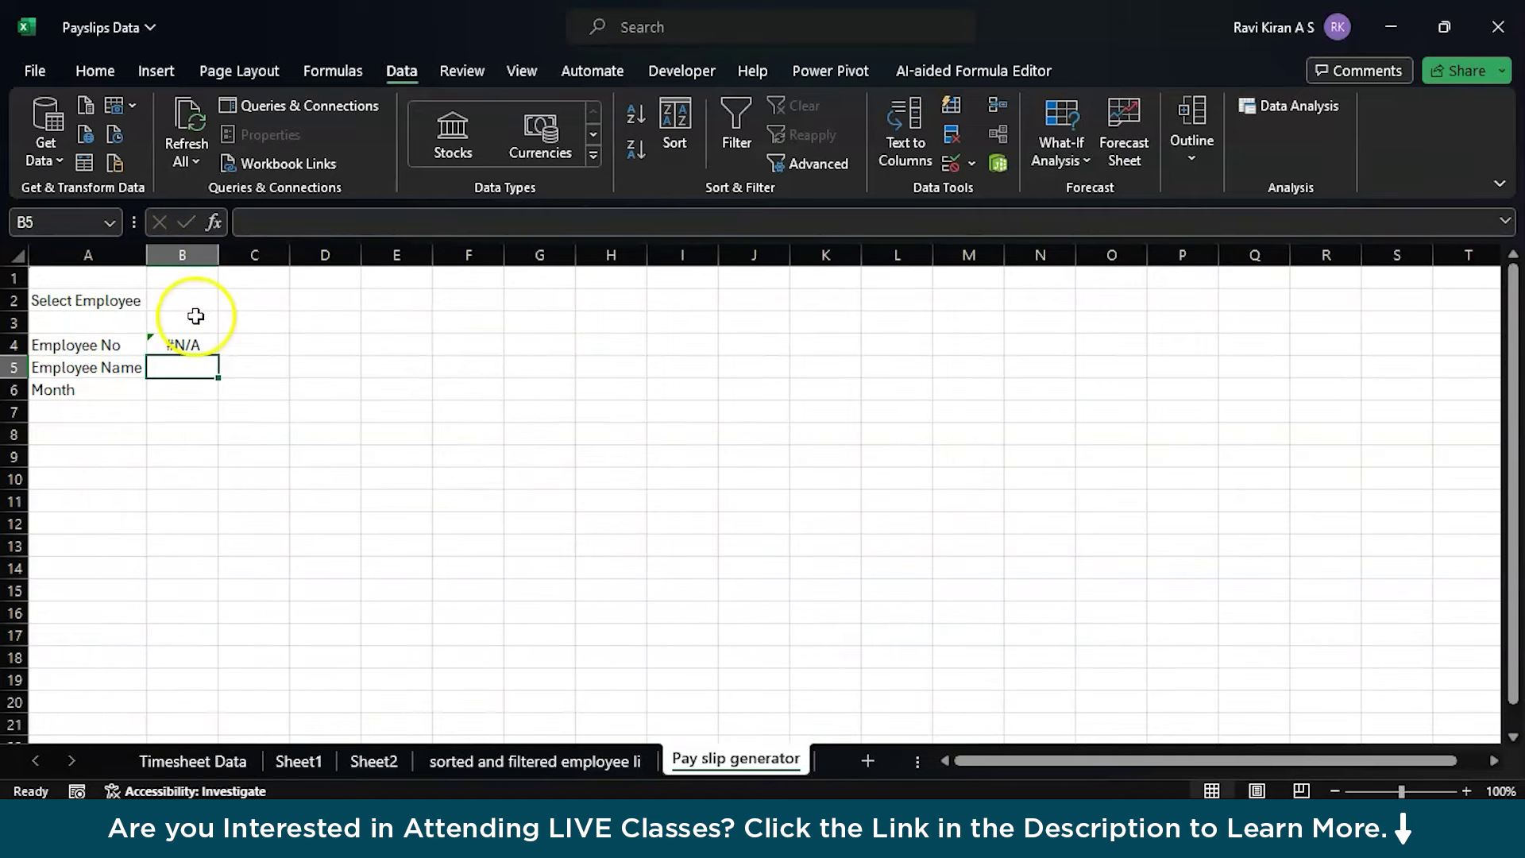
- Choose an employee from B2's drop-down list
click(198, 300)
click(230, 301)
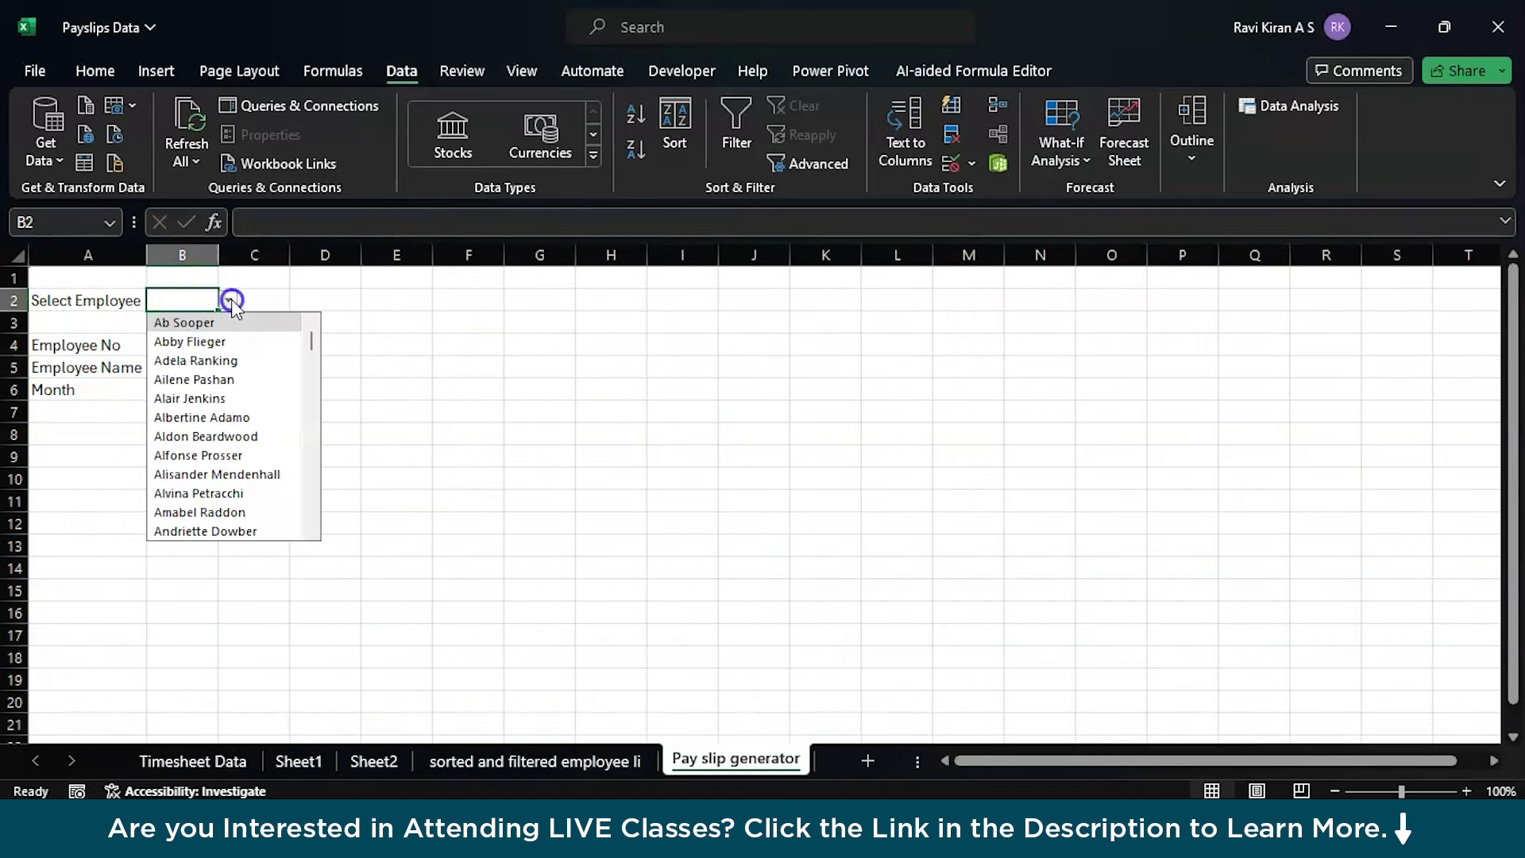
click(195, 341)
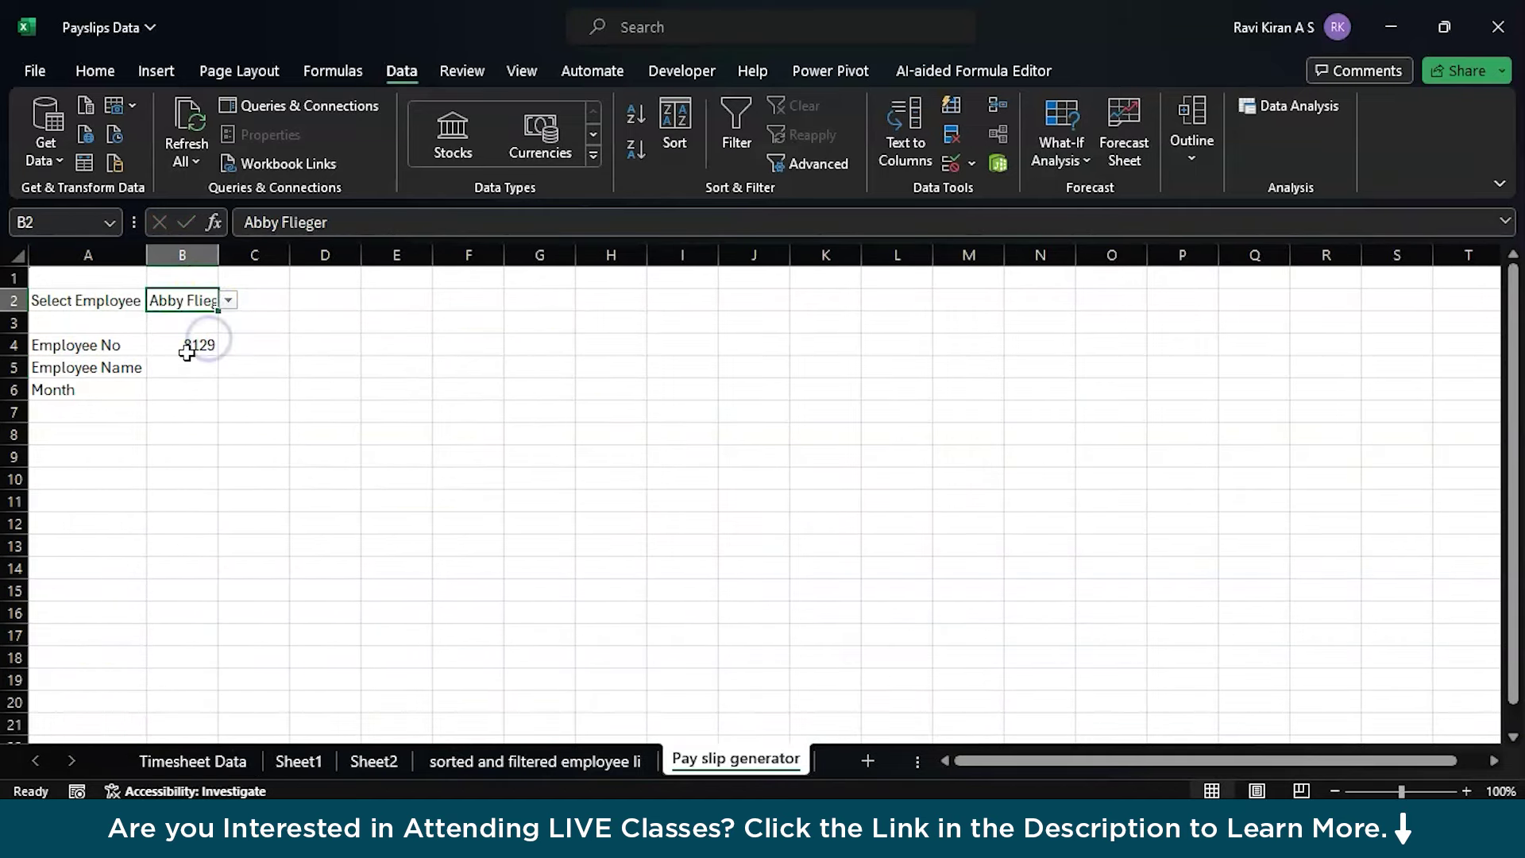
- Link B5 to the chosen employee name with =B2
click(180, 366)
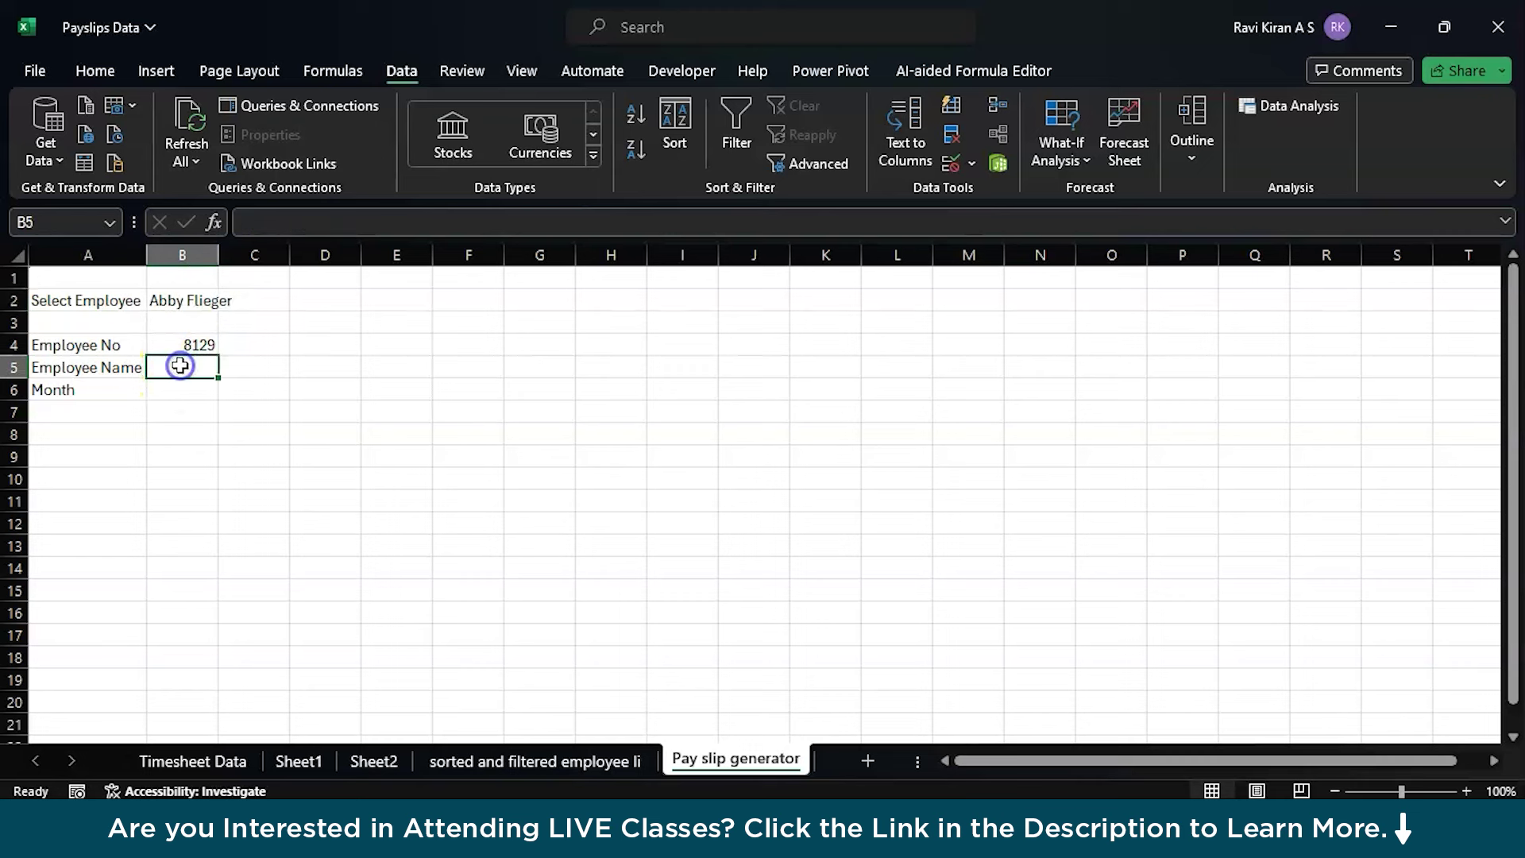
text(=)
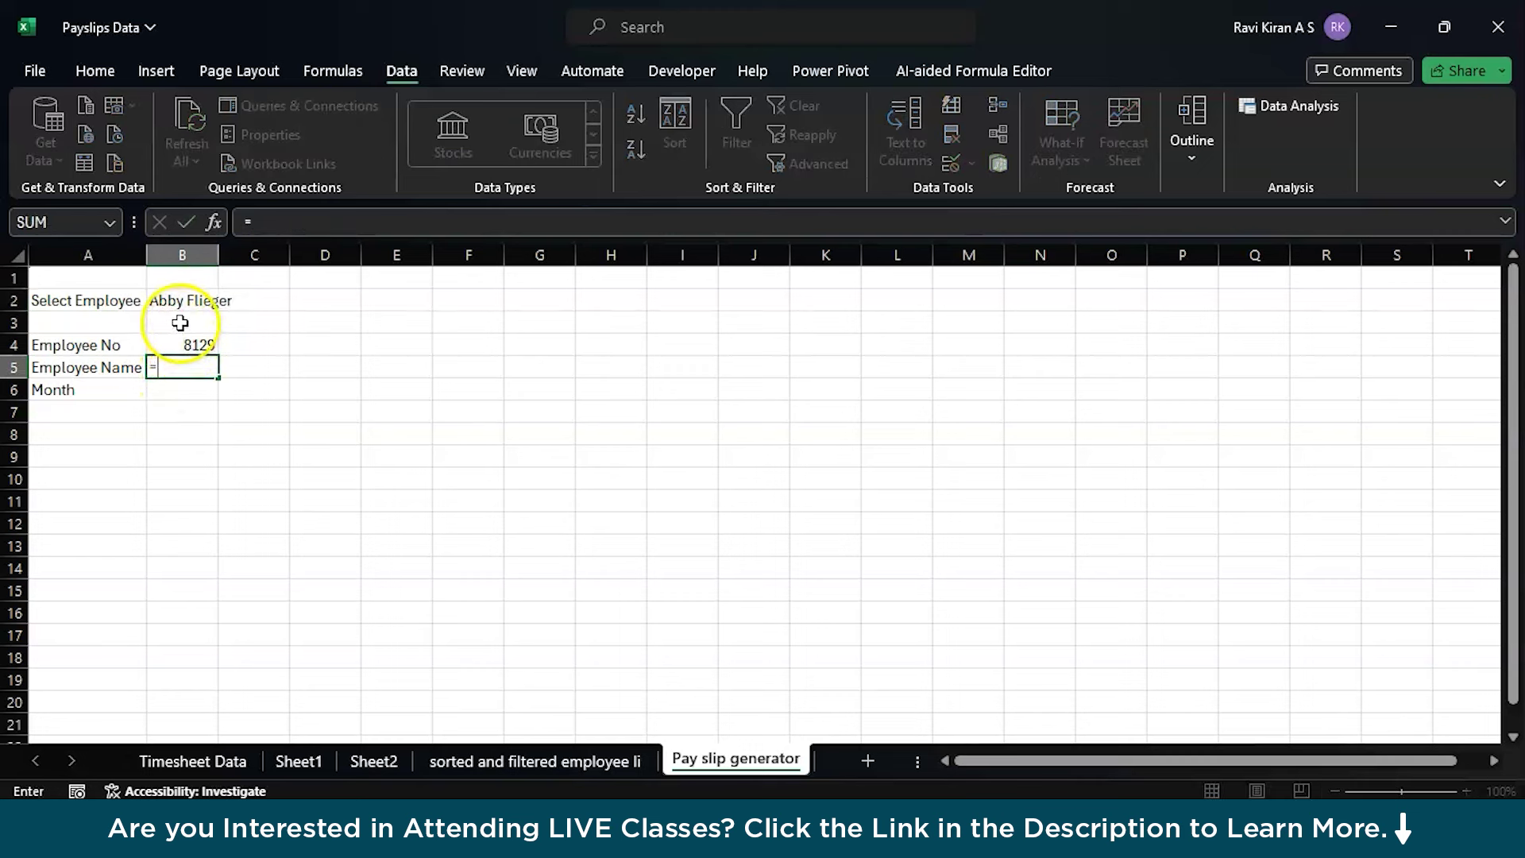
click(190, 298)
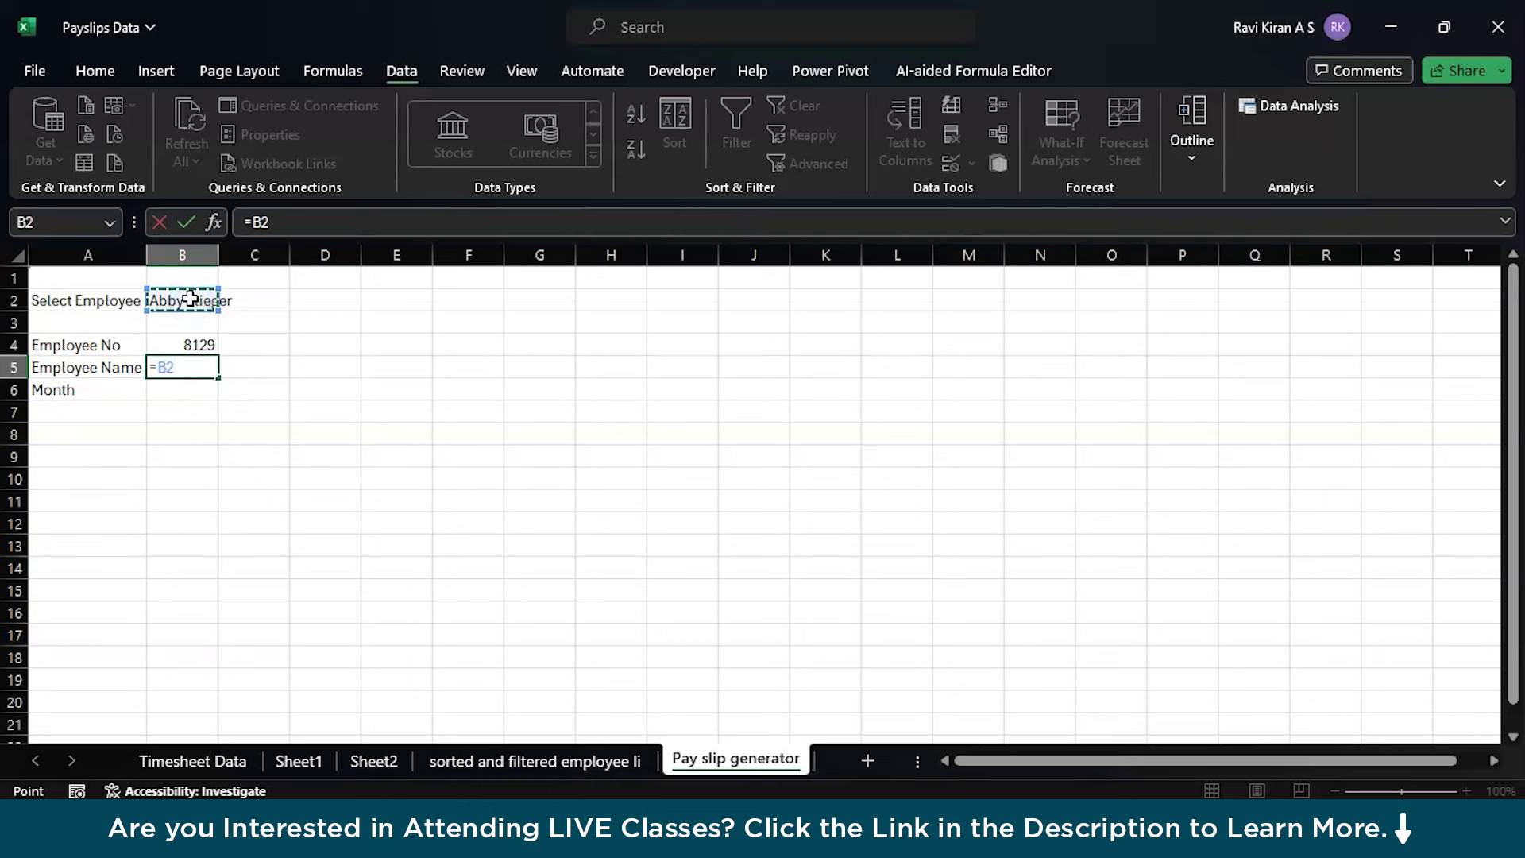
key(Return)
- Link B6 to the Mar-24 month in G1 of the sorted employee sheet
click(176, 387)
text(=)
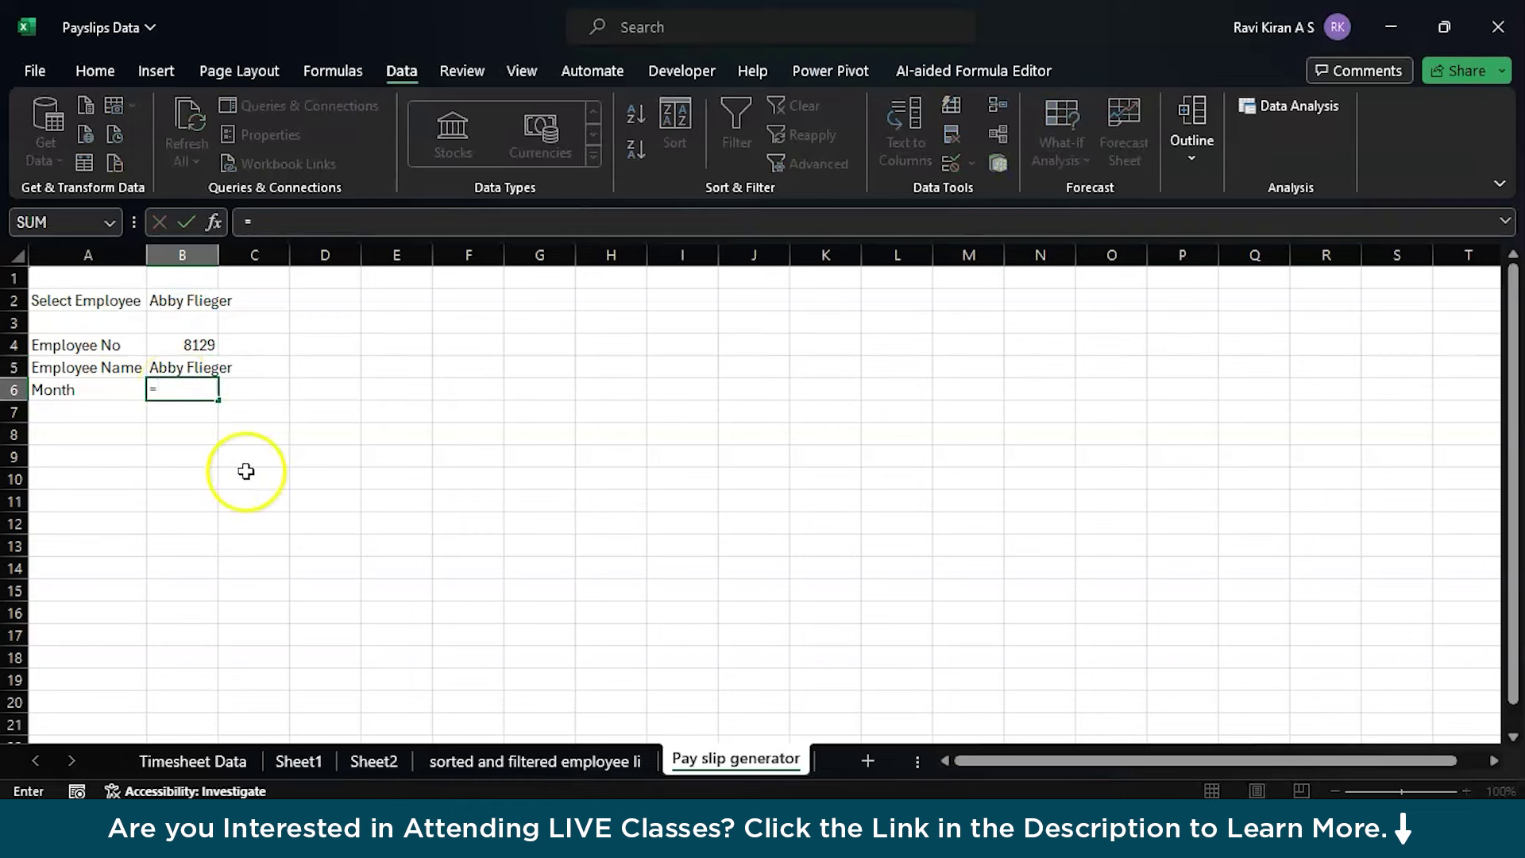
click(474, 760)
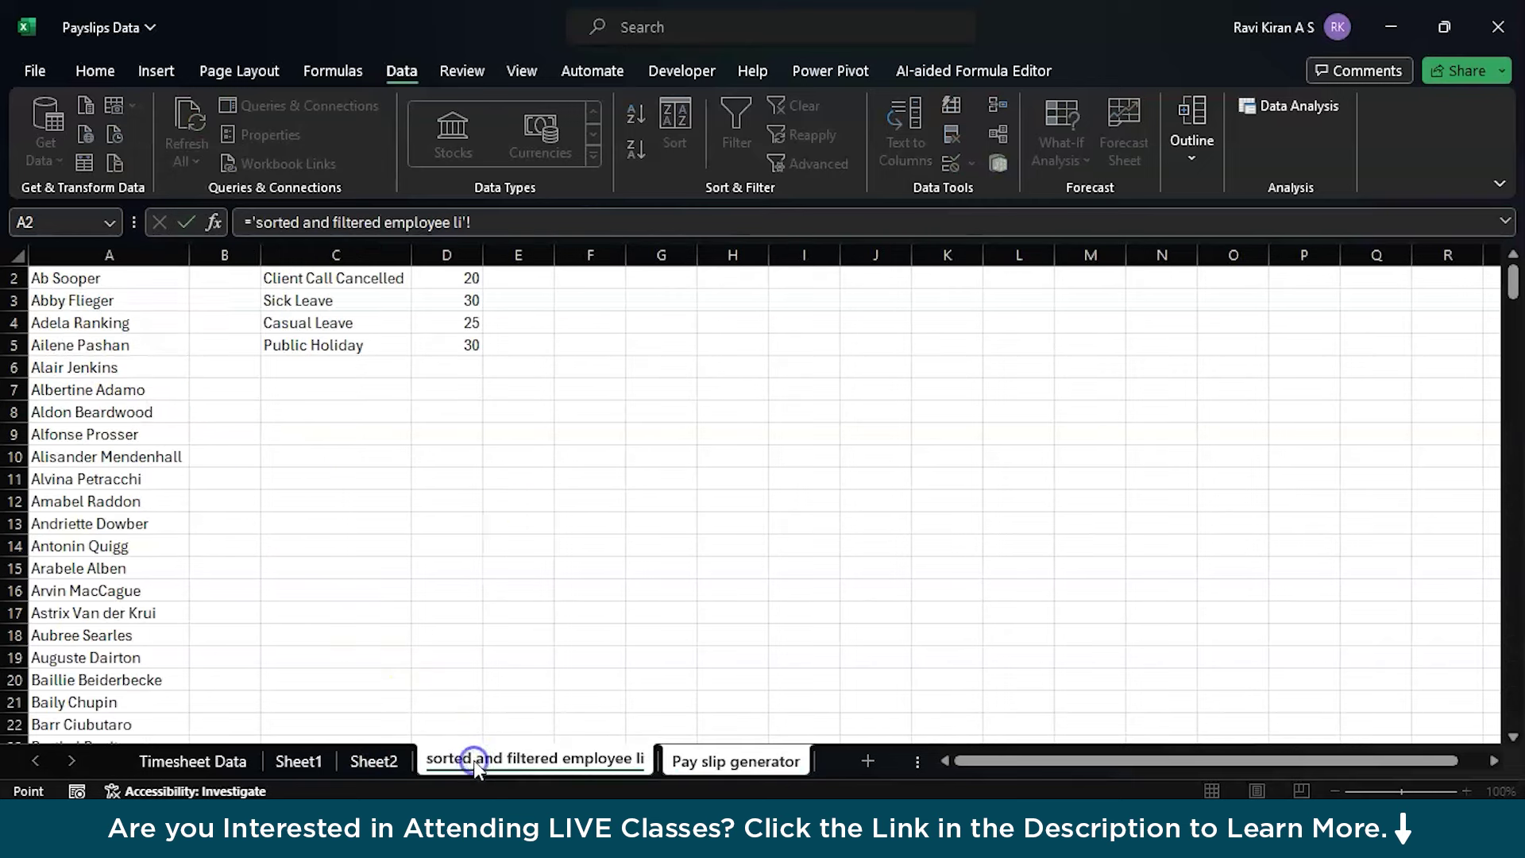
scroll(522, 444, up, 1)
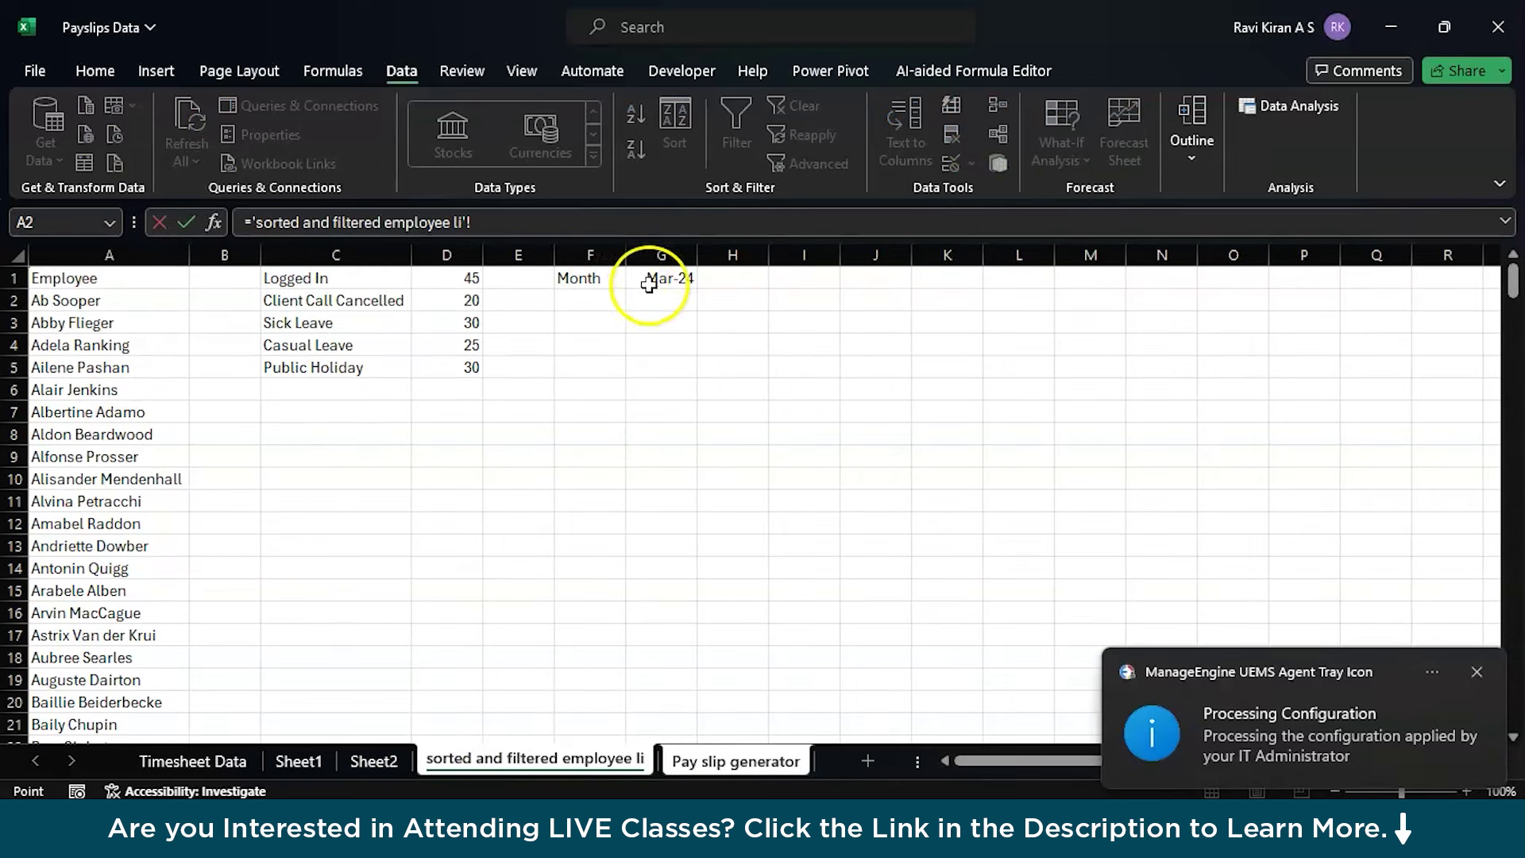
click(653, 283)
key(Return)
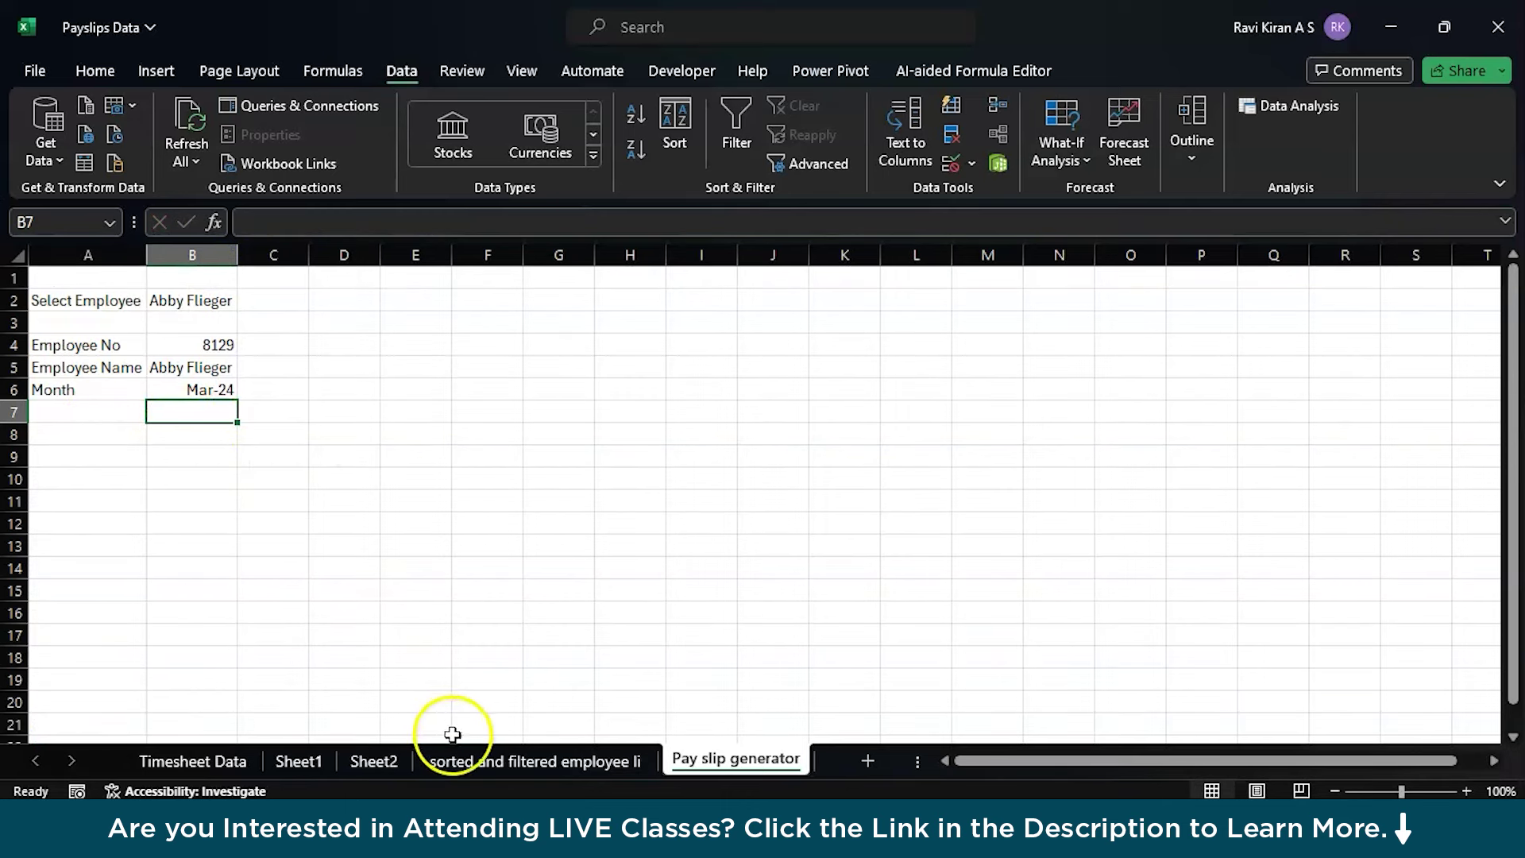
- Copy the Activity list from Sheet2 into D2:D7 of the Pay slip generator sheet
click(374, 764)
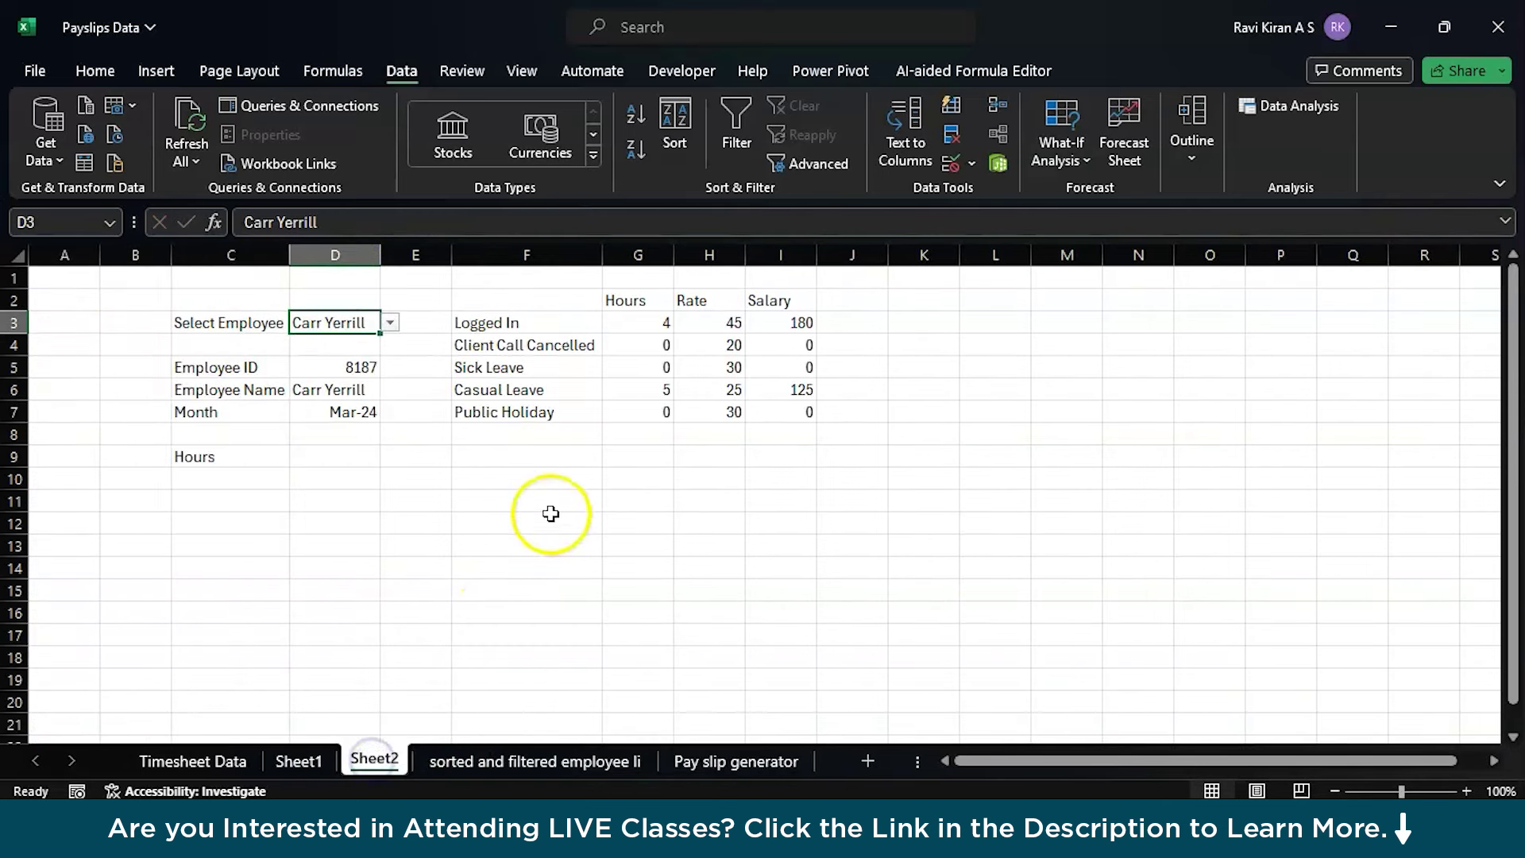
click(527, 294)
text(Activity)
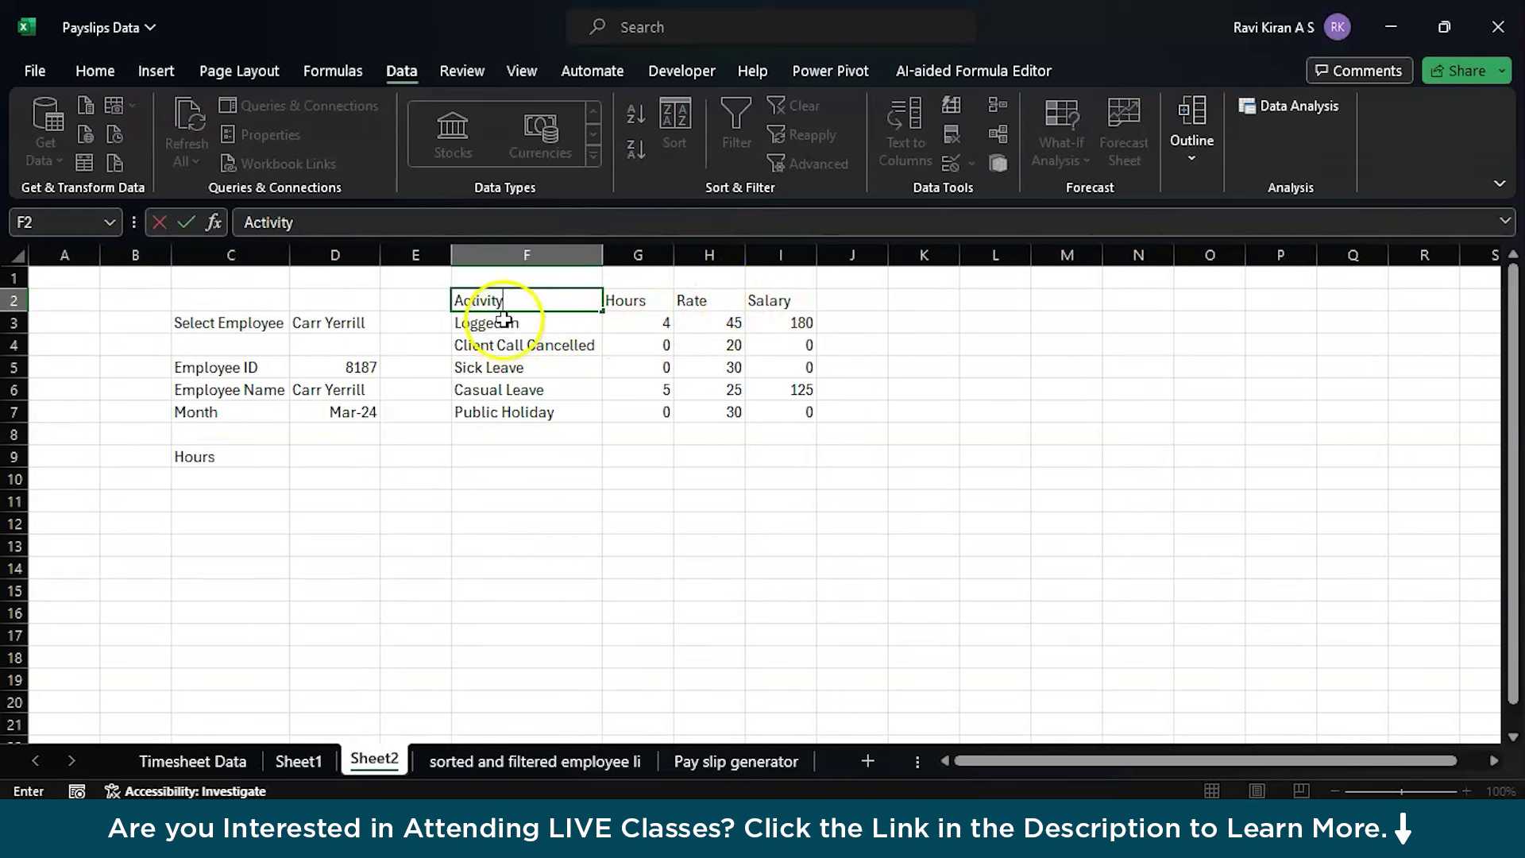
click(524, 491)
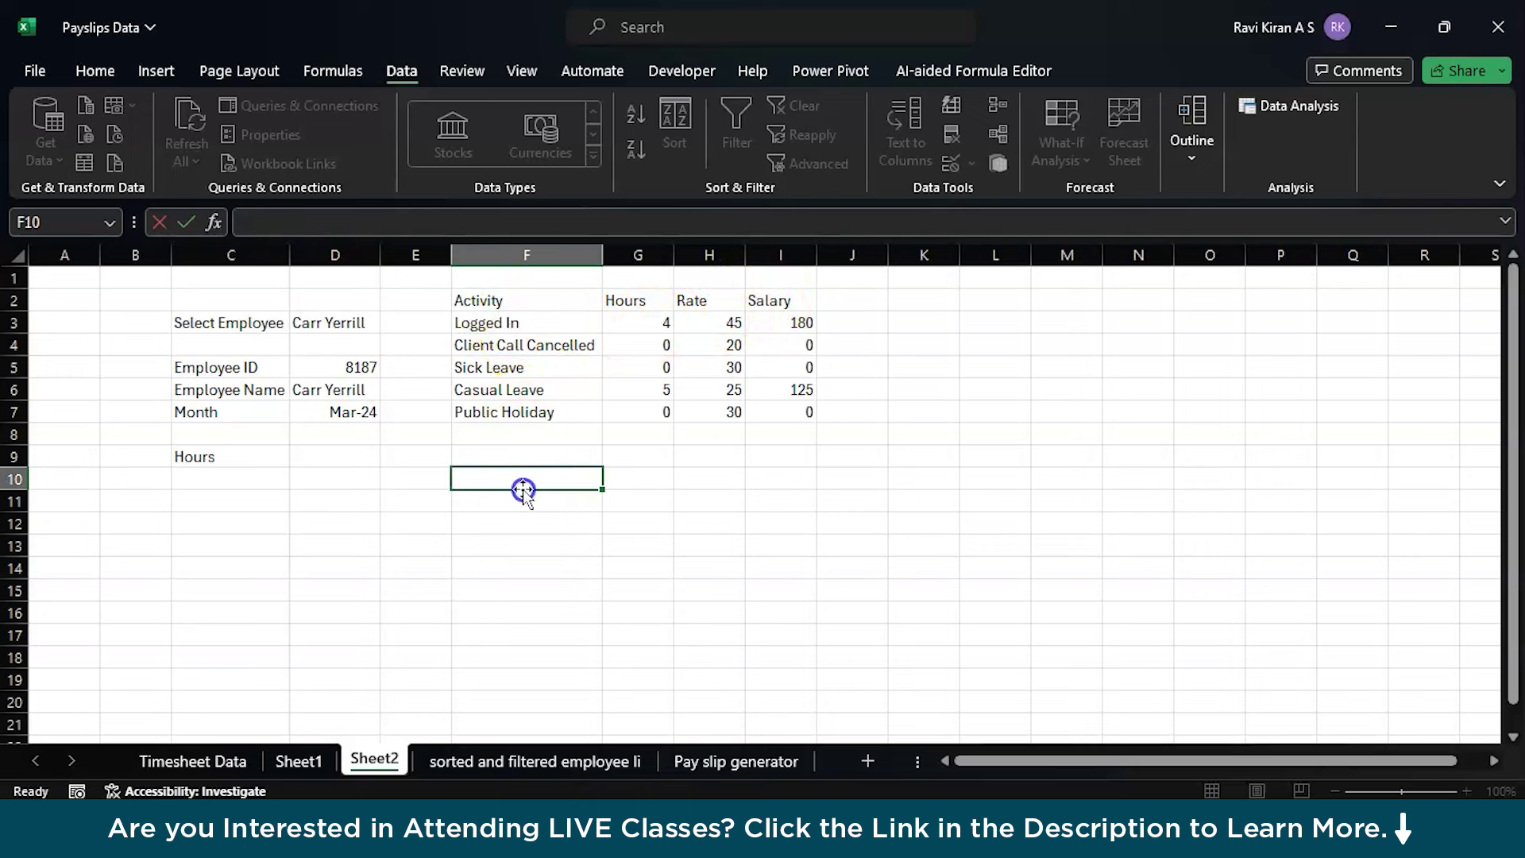
click(528, 300)
key(ctrl+c)
click(691, 751)
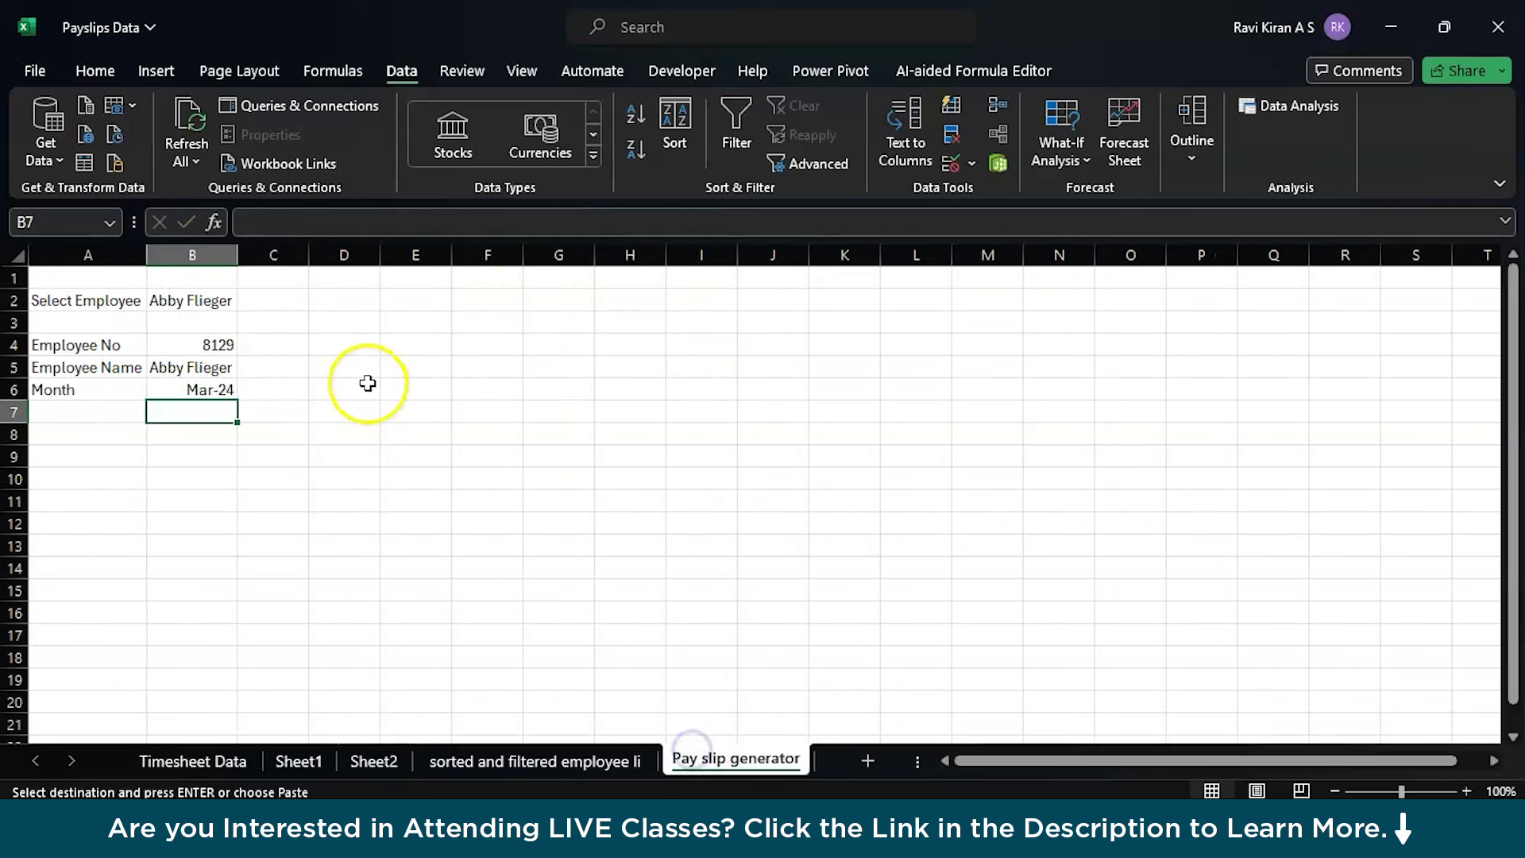
click(364, 309)
key(ctrl+v)
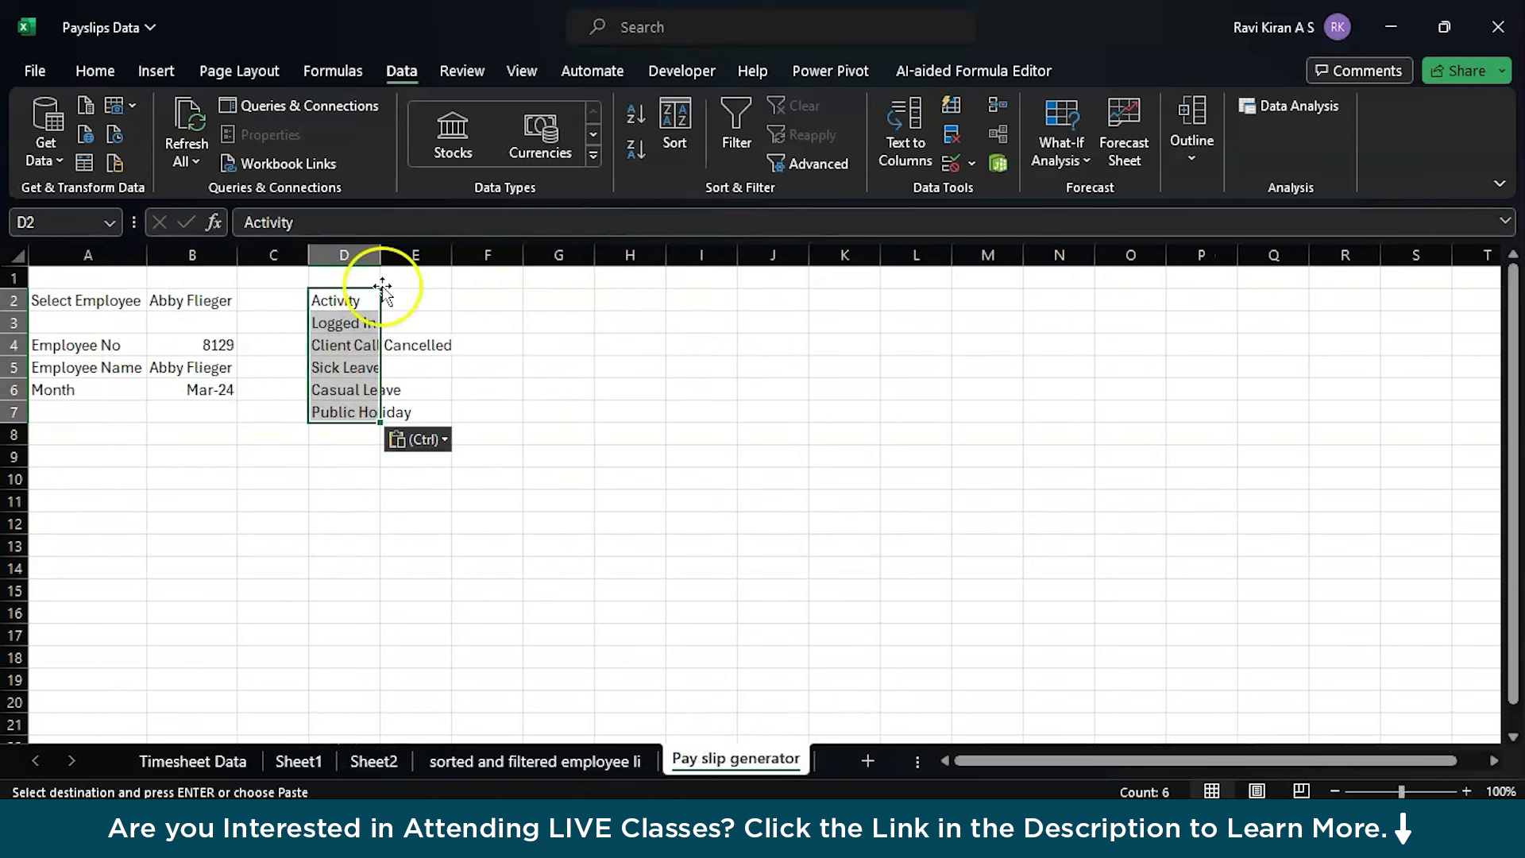
- Widen columns A and D, fill the employee detail labels and centre column B's values
double_click(381, 255)
click(87, 301)
click(95, 70)
click(324, 150)
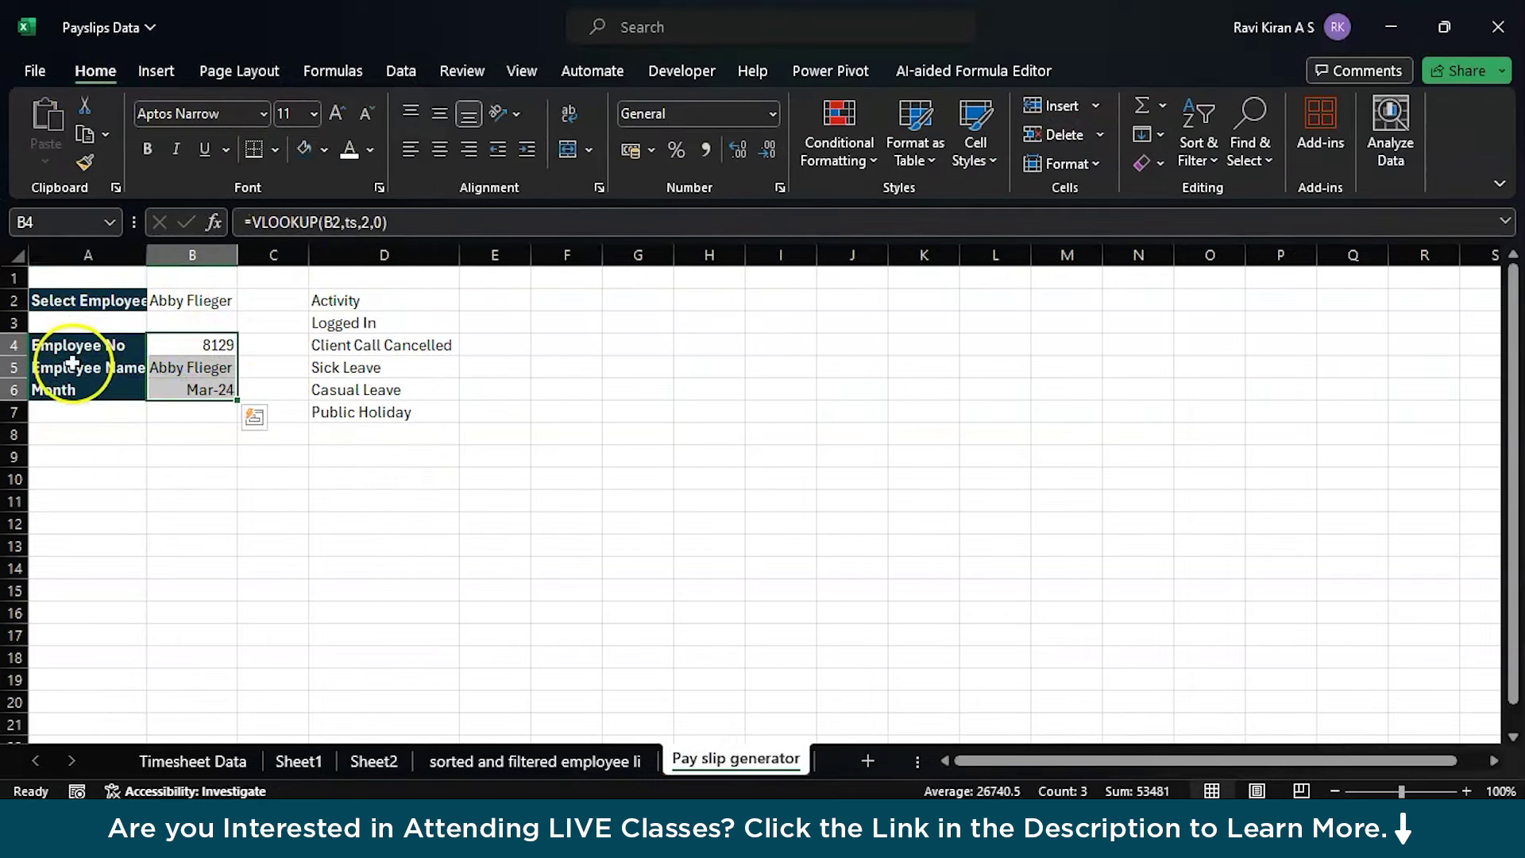
double_click(141, 255)
drag(87, 300, 214, 300)
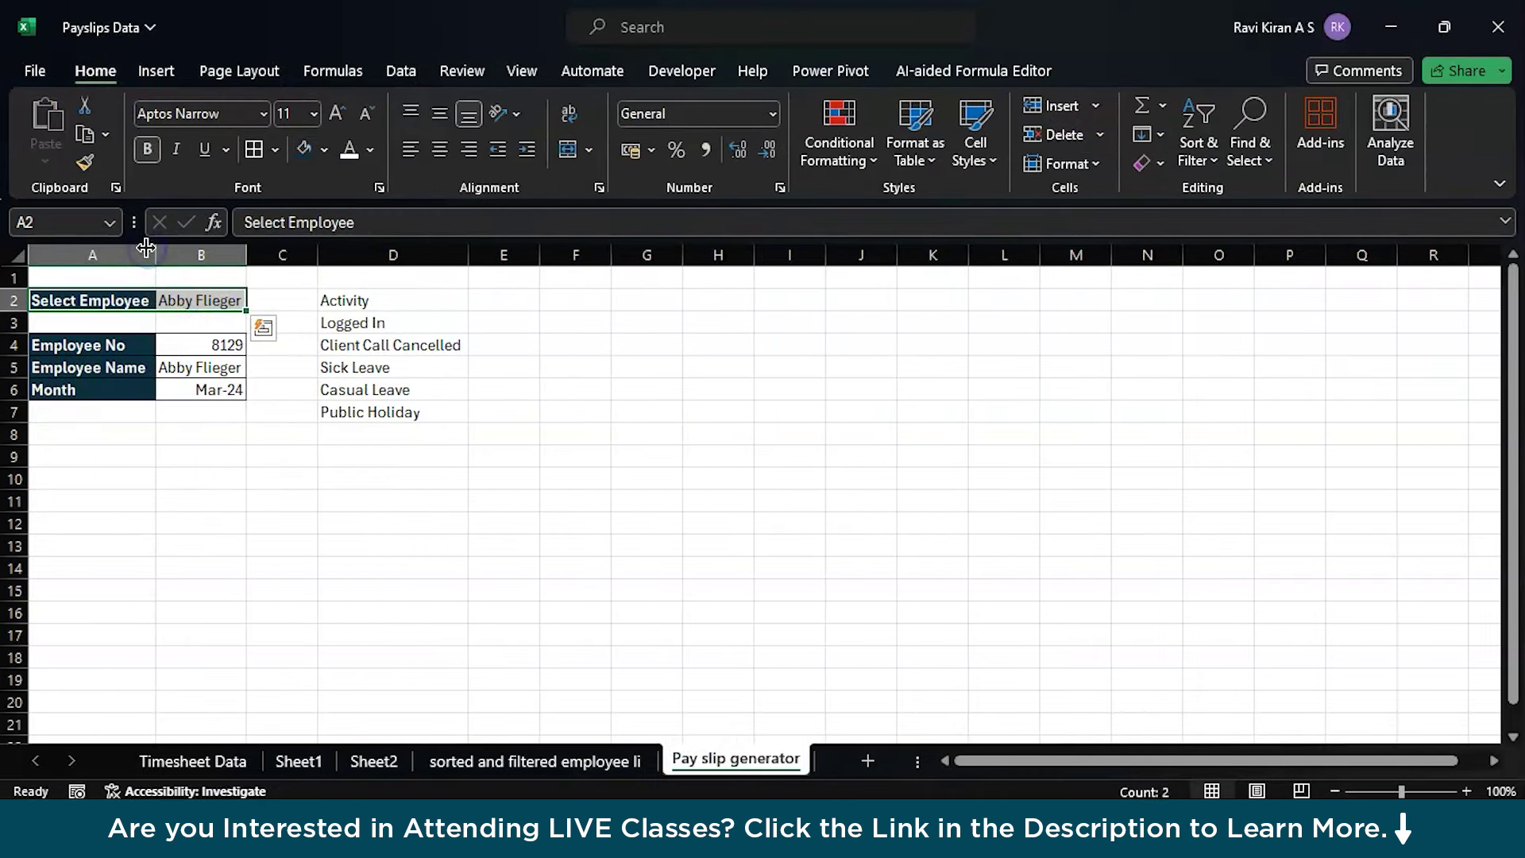
click(213, 256)
click(439, 150)
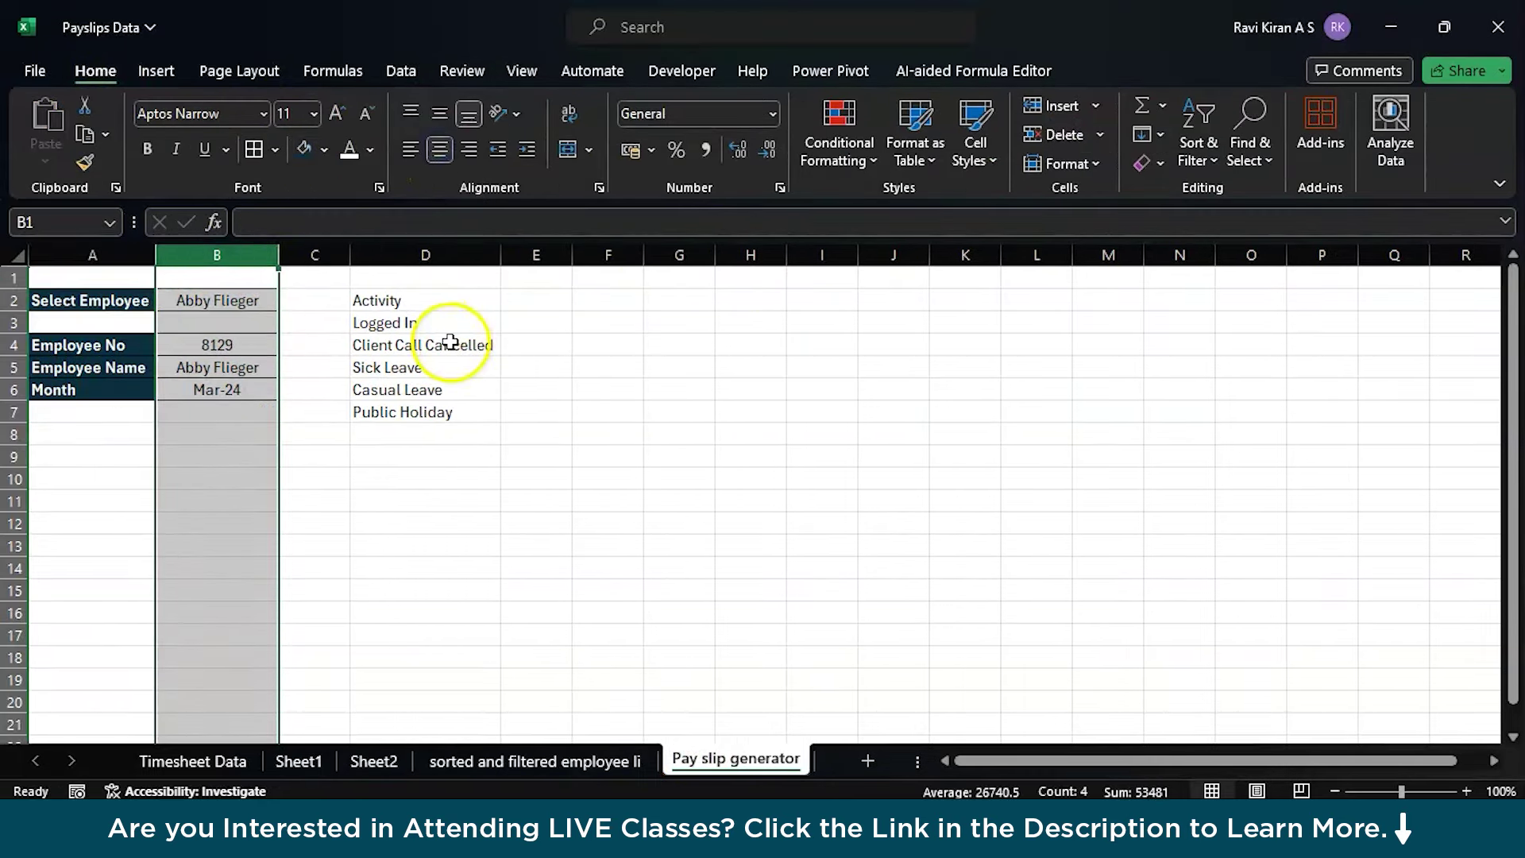
drag(377, 300, 435, 366)
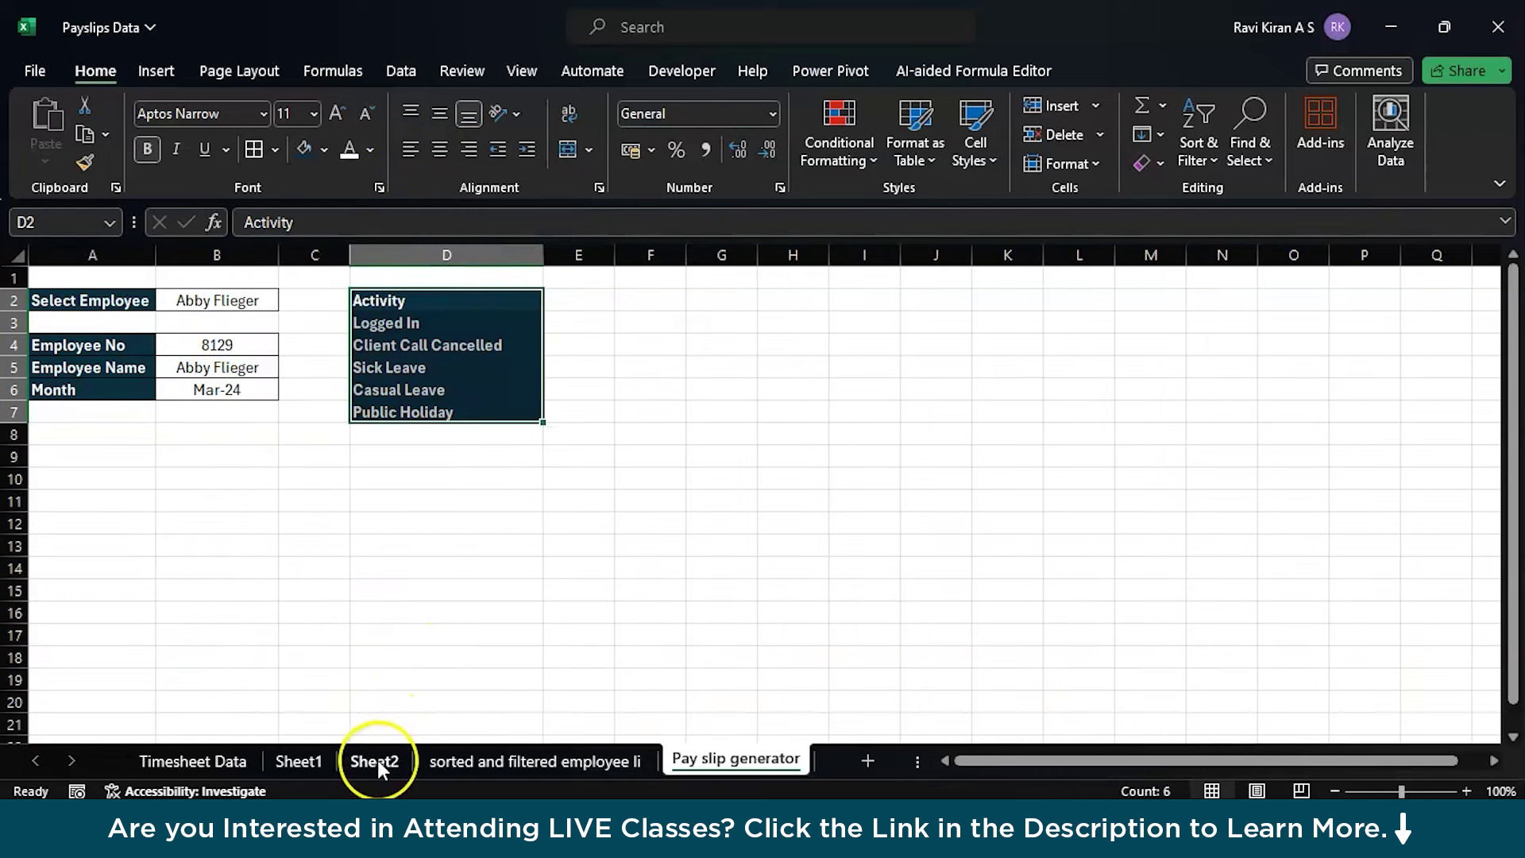
- Copy the Hours, Rate and Salary headings from Sheet2 into E2:G2 and centre them
click(376, 760)
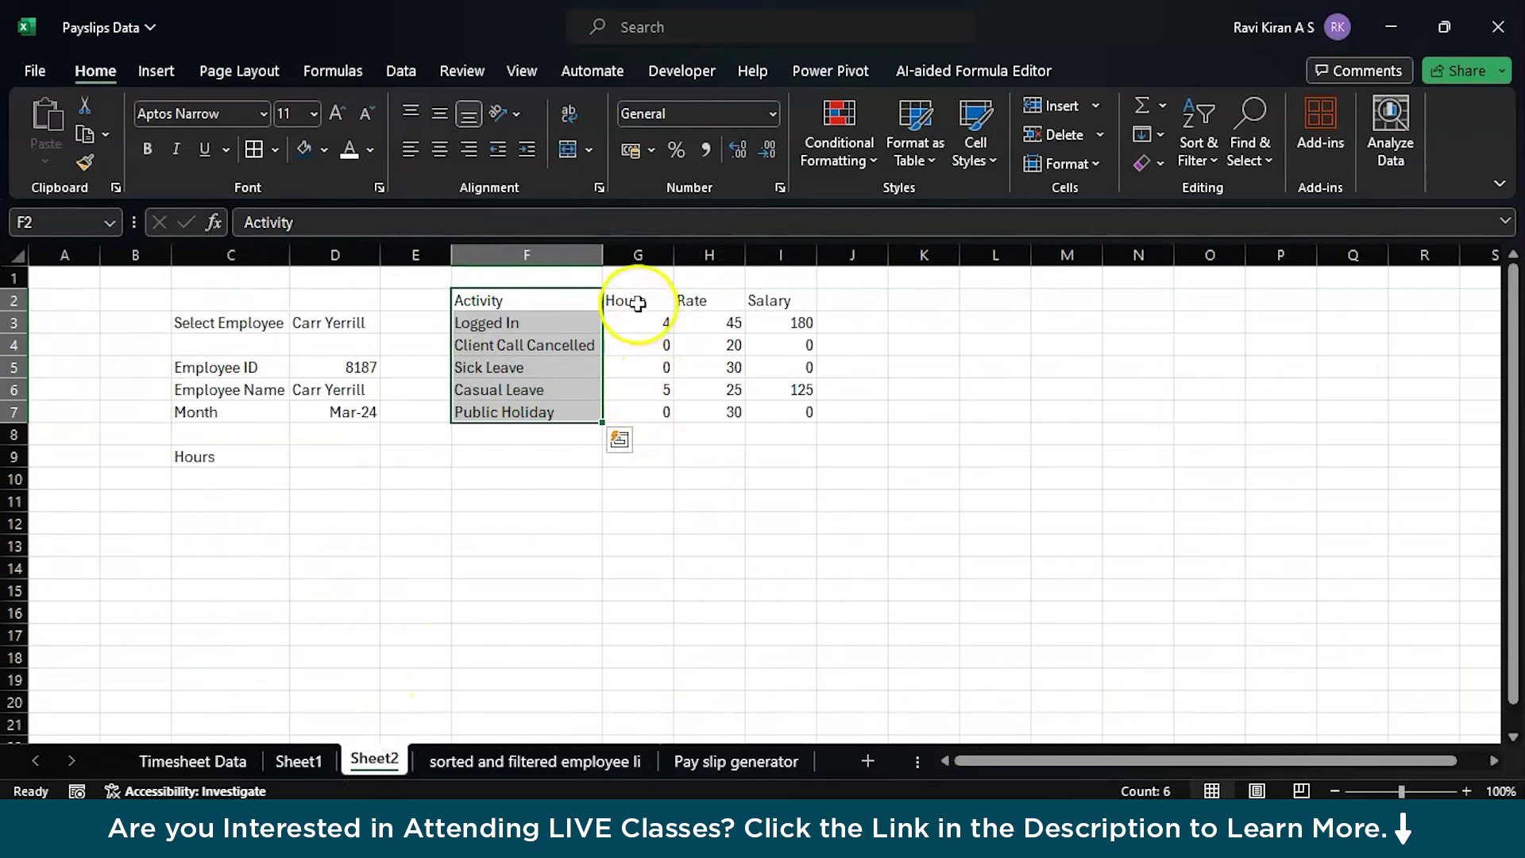
drag(638, 302, 774, 301)
key(ctrl+c)
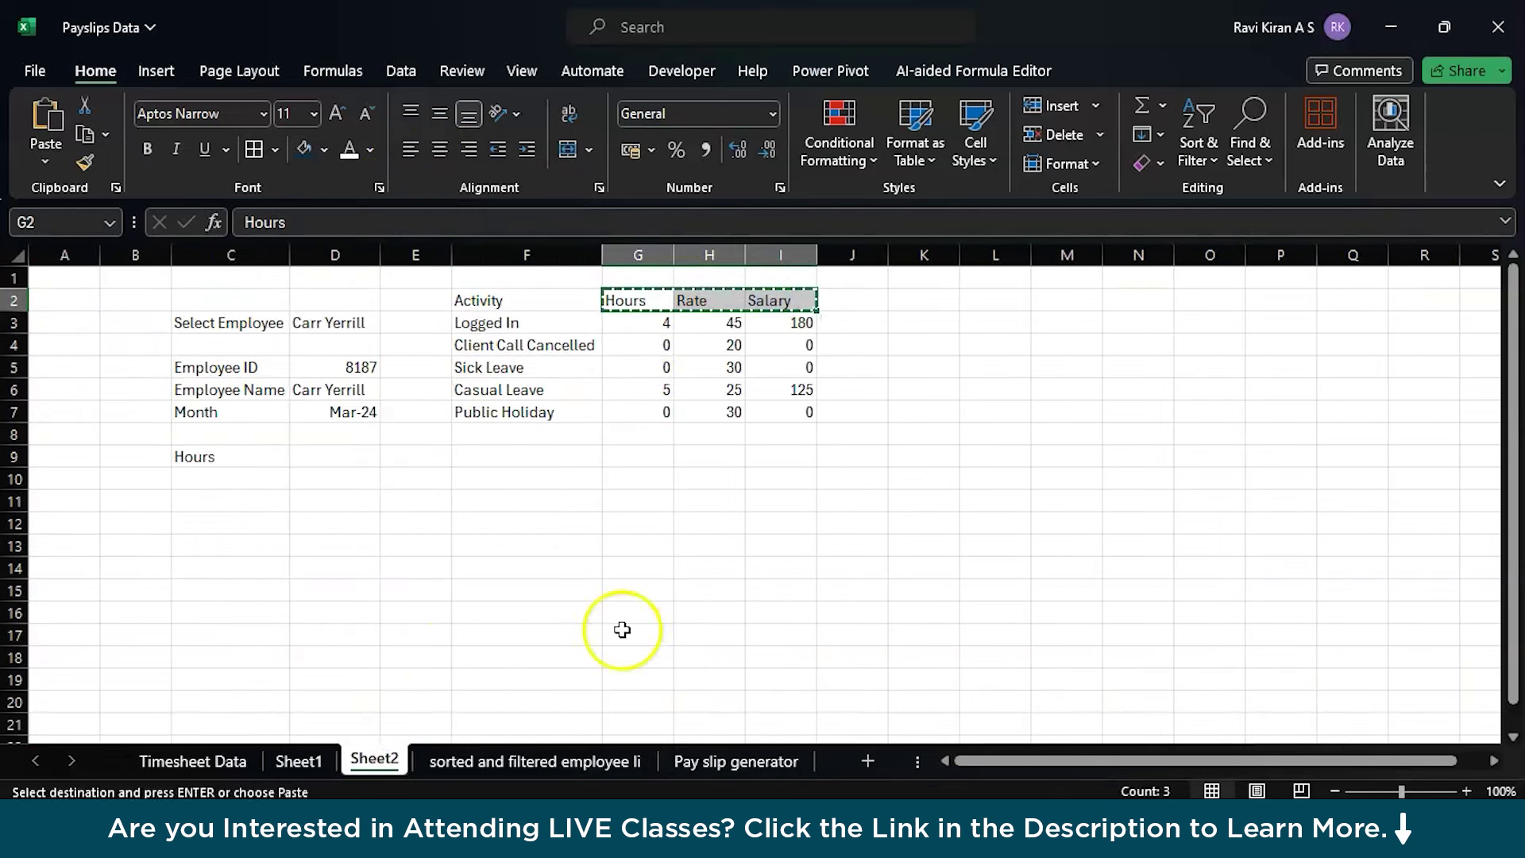
click(736, 760)
key(Right)
key(Return)
click(439, 149)
key(Left)
key(ctrl+a)
- Copy the rates 45, 20, 30, 25, 30 from Sheet2 into F3:F7 and centre them
click(373, 761)
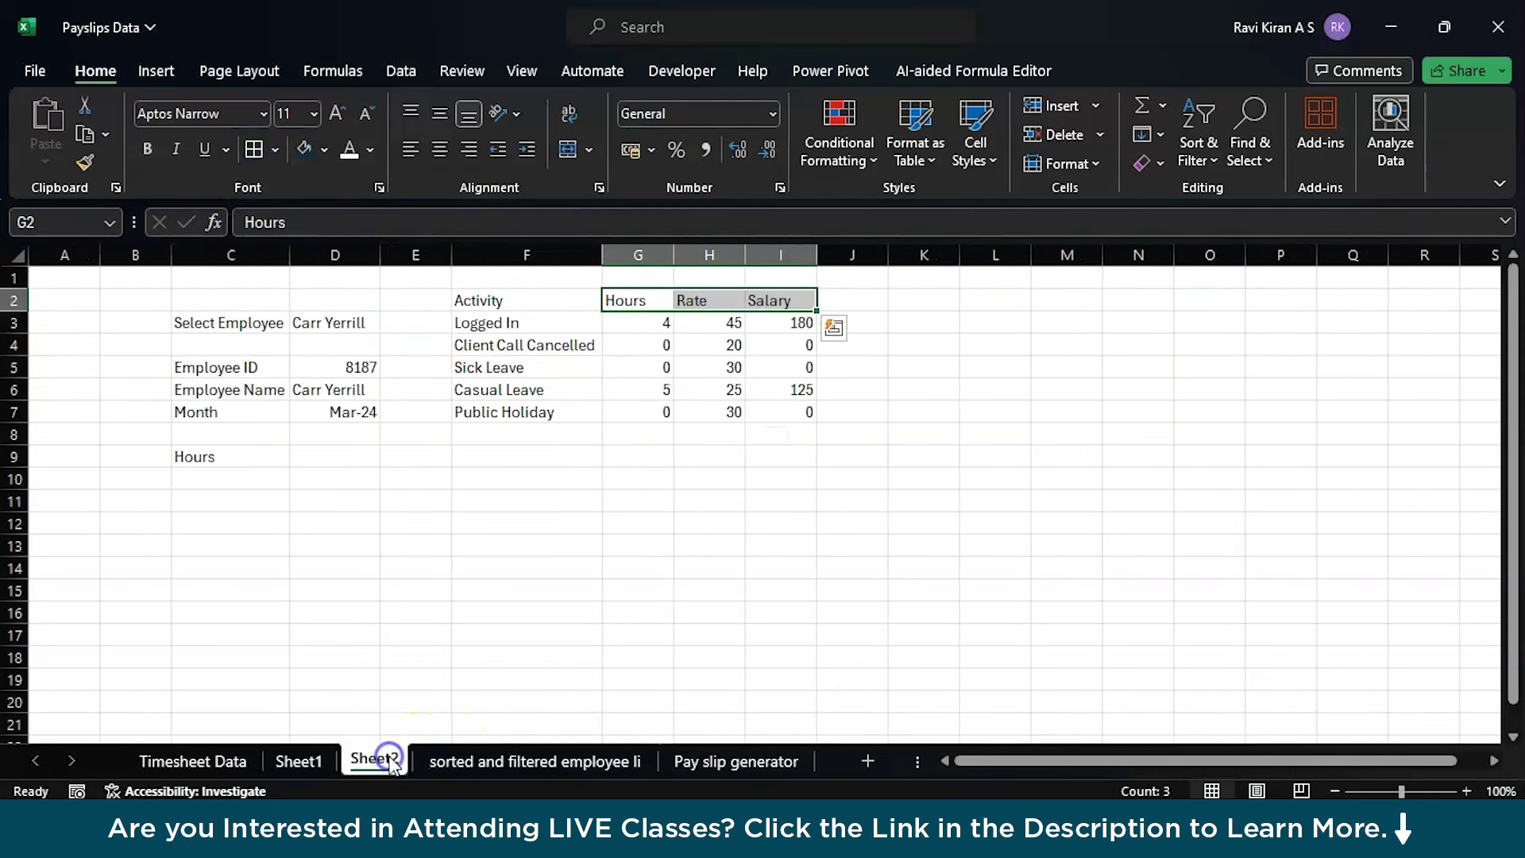
drag(719, 322, 723, 410)
key(ctrl+c)
click(737, 761)
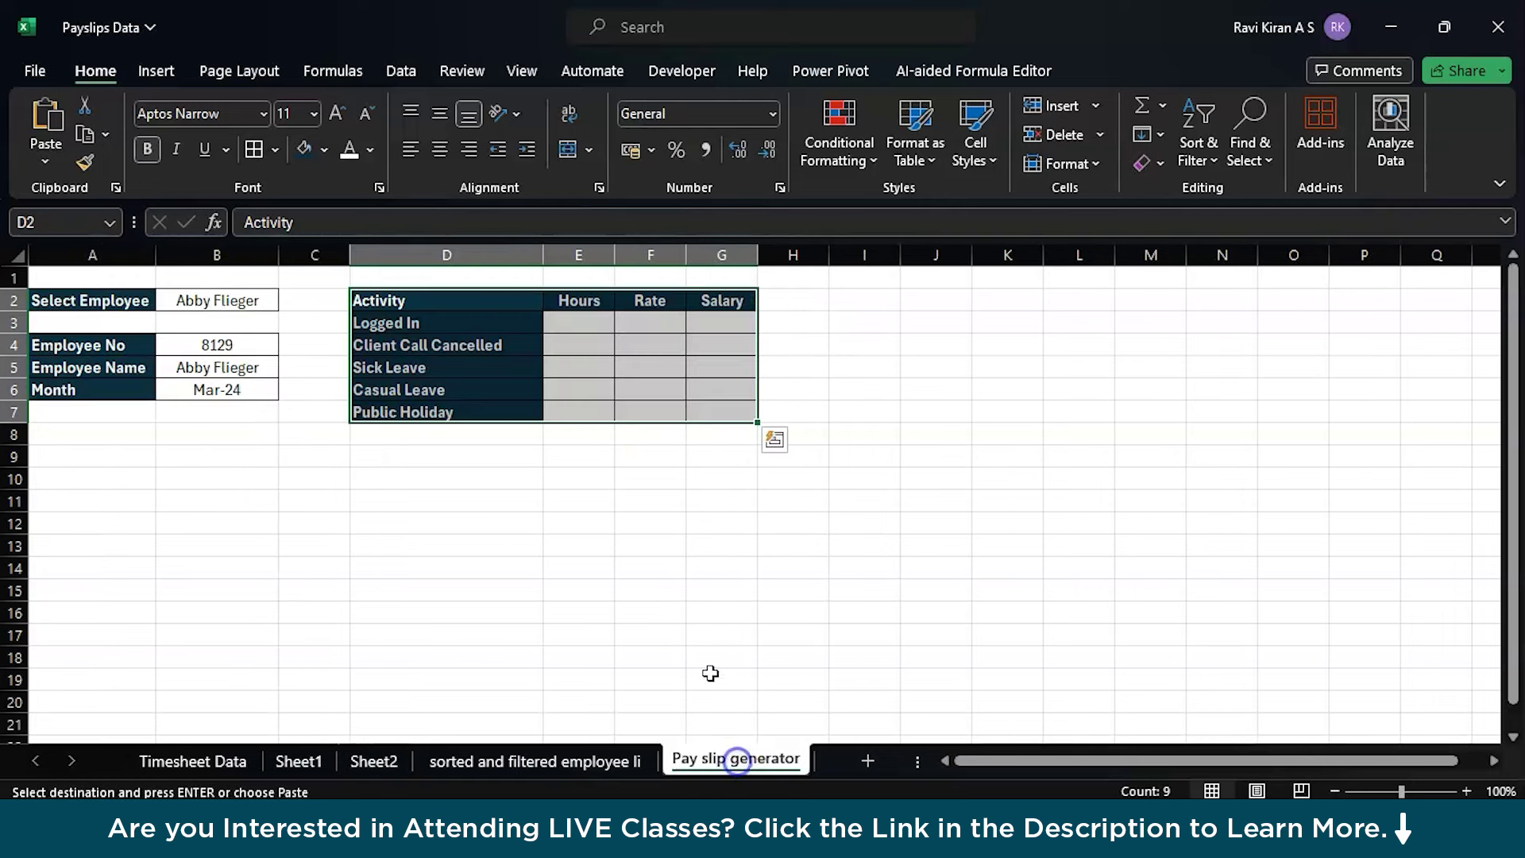
click(650, 324)
key(ctrl+v)
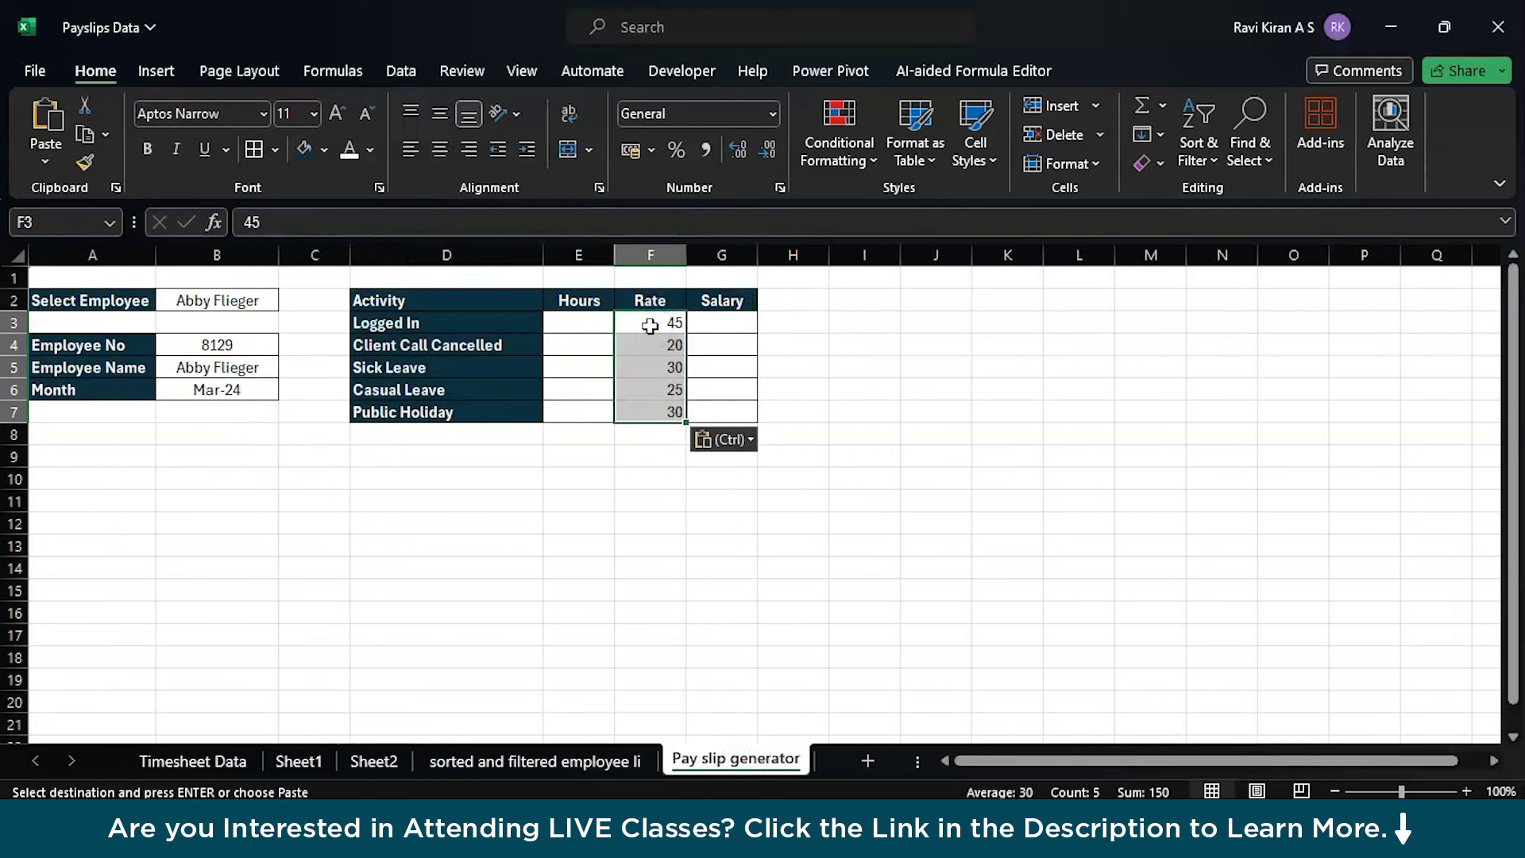
key(alt+h)
key(a)
key(c)
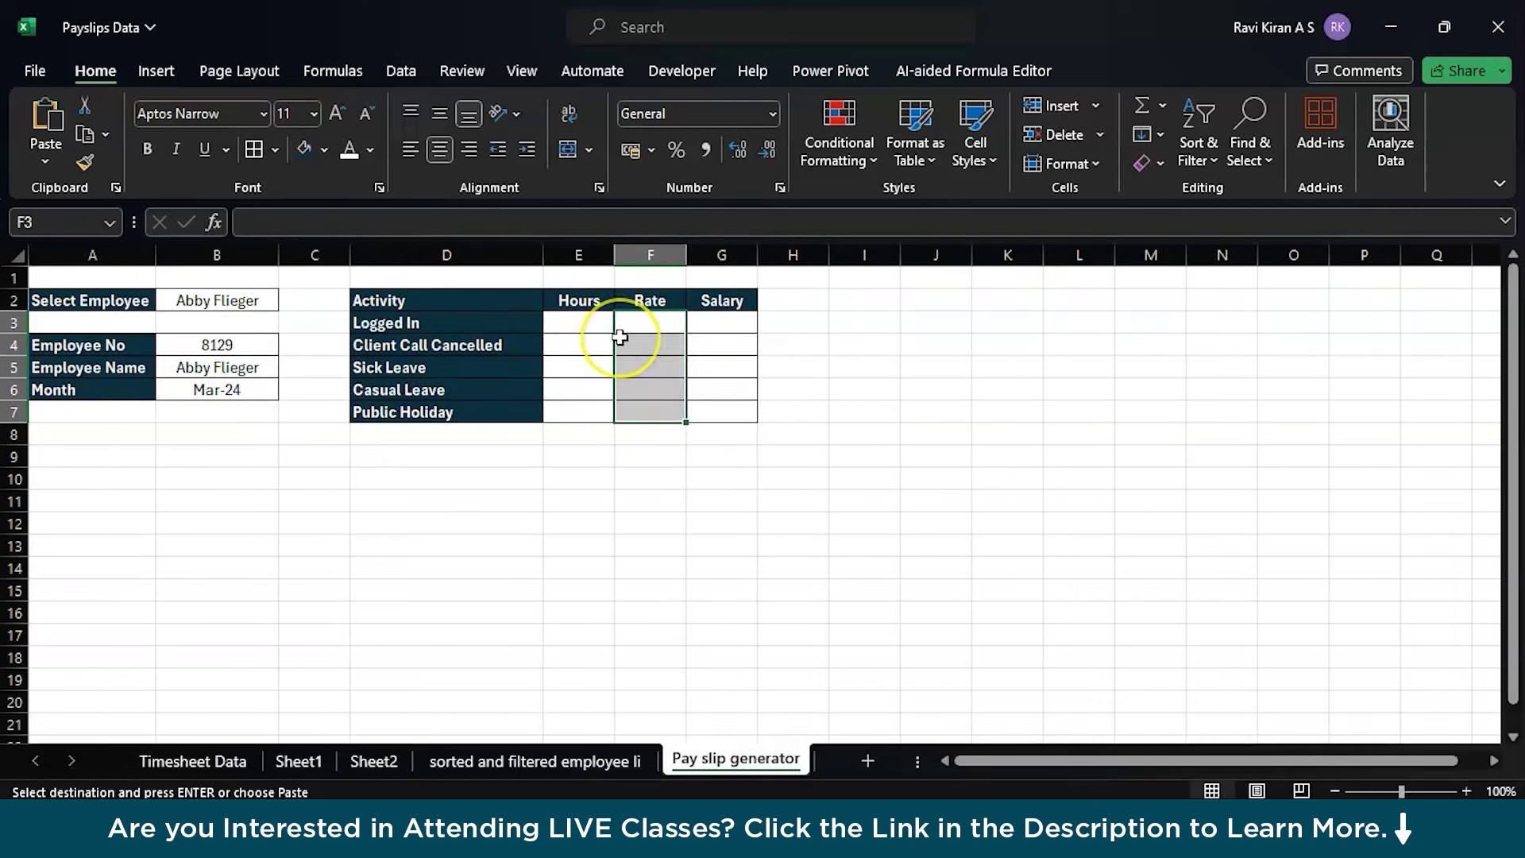
click(578, 322)
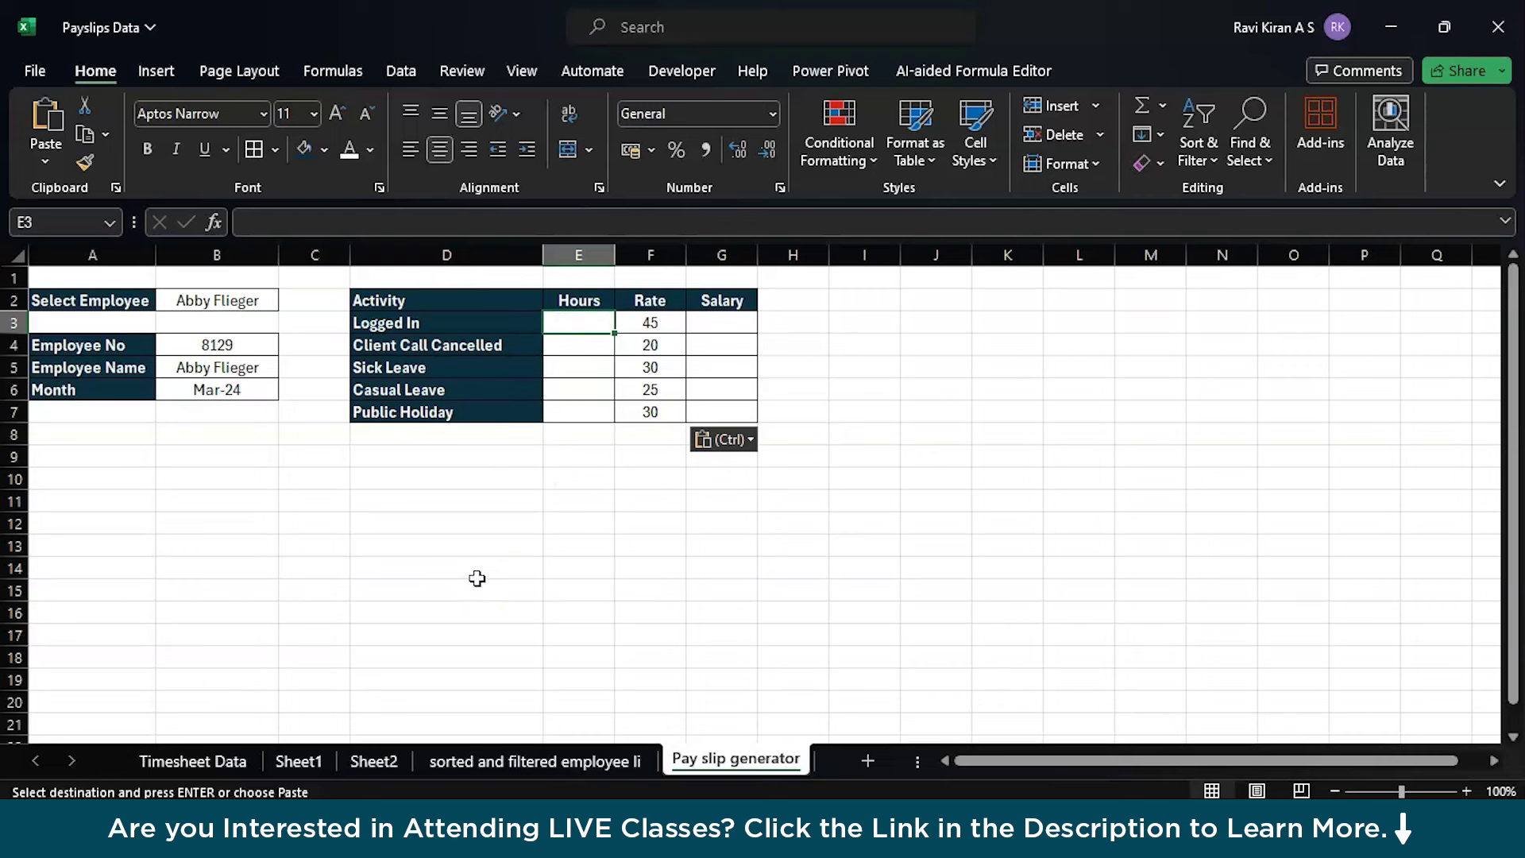
- Start a SUMIFS formula in E3 using the Timesheet Data Hours column as sum range
text(=sum)
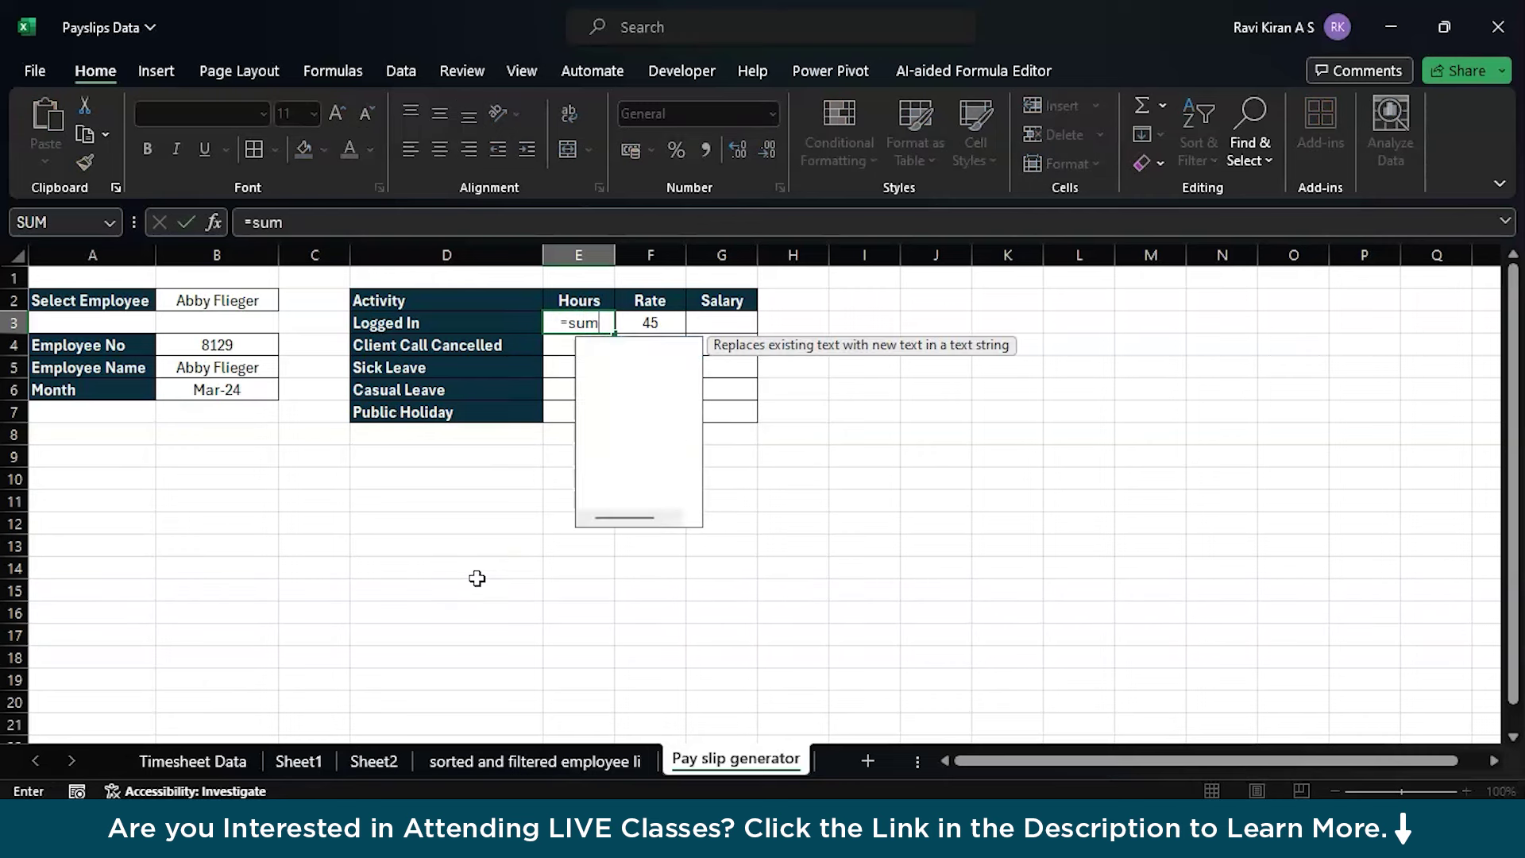
key(Down)
key(Down)
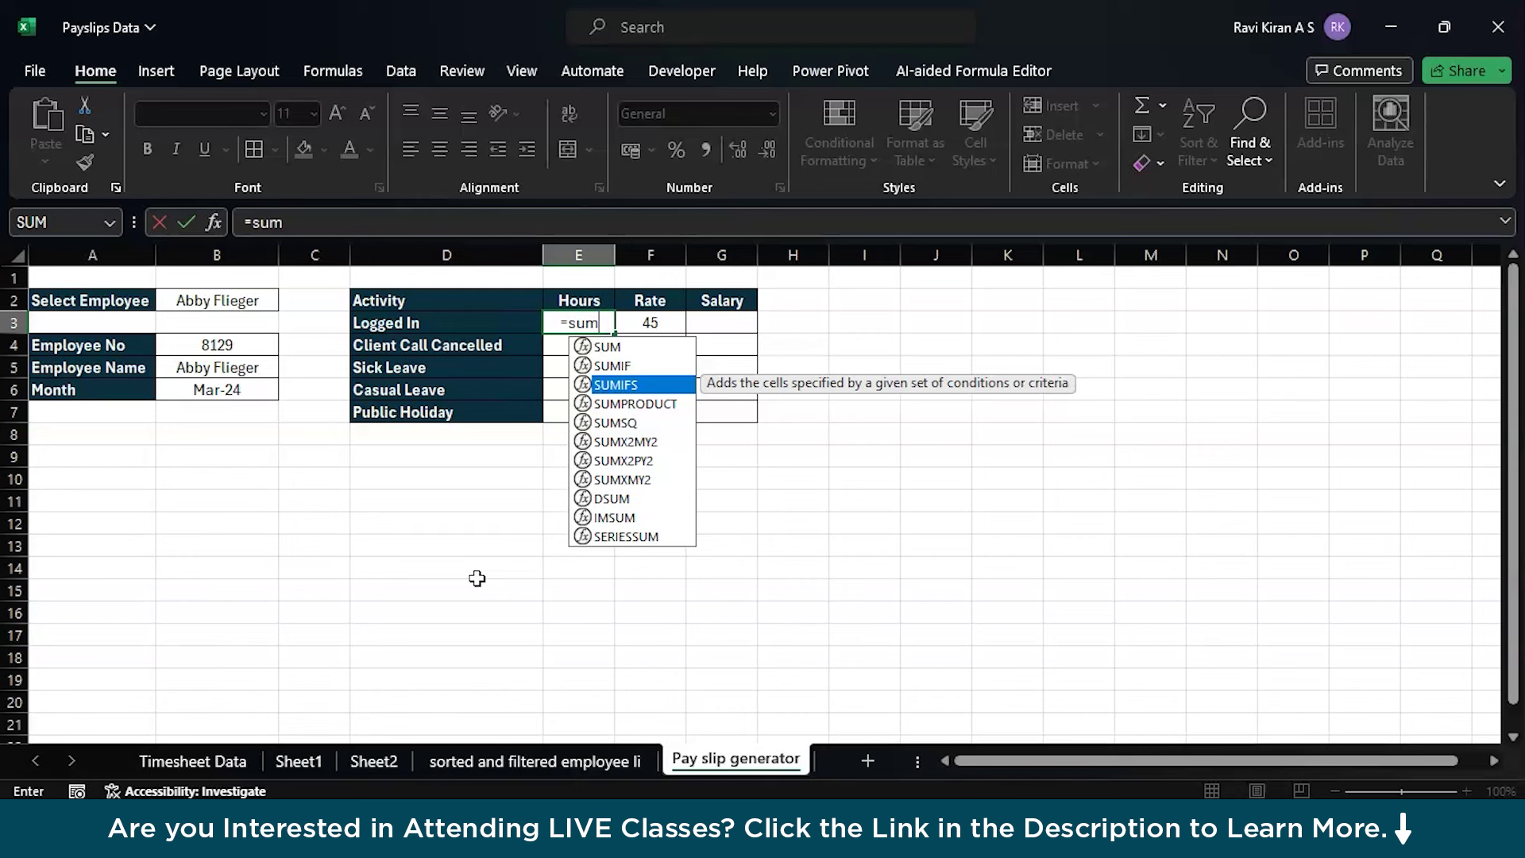
key(Tab)
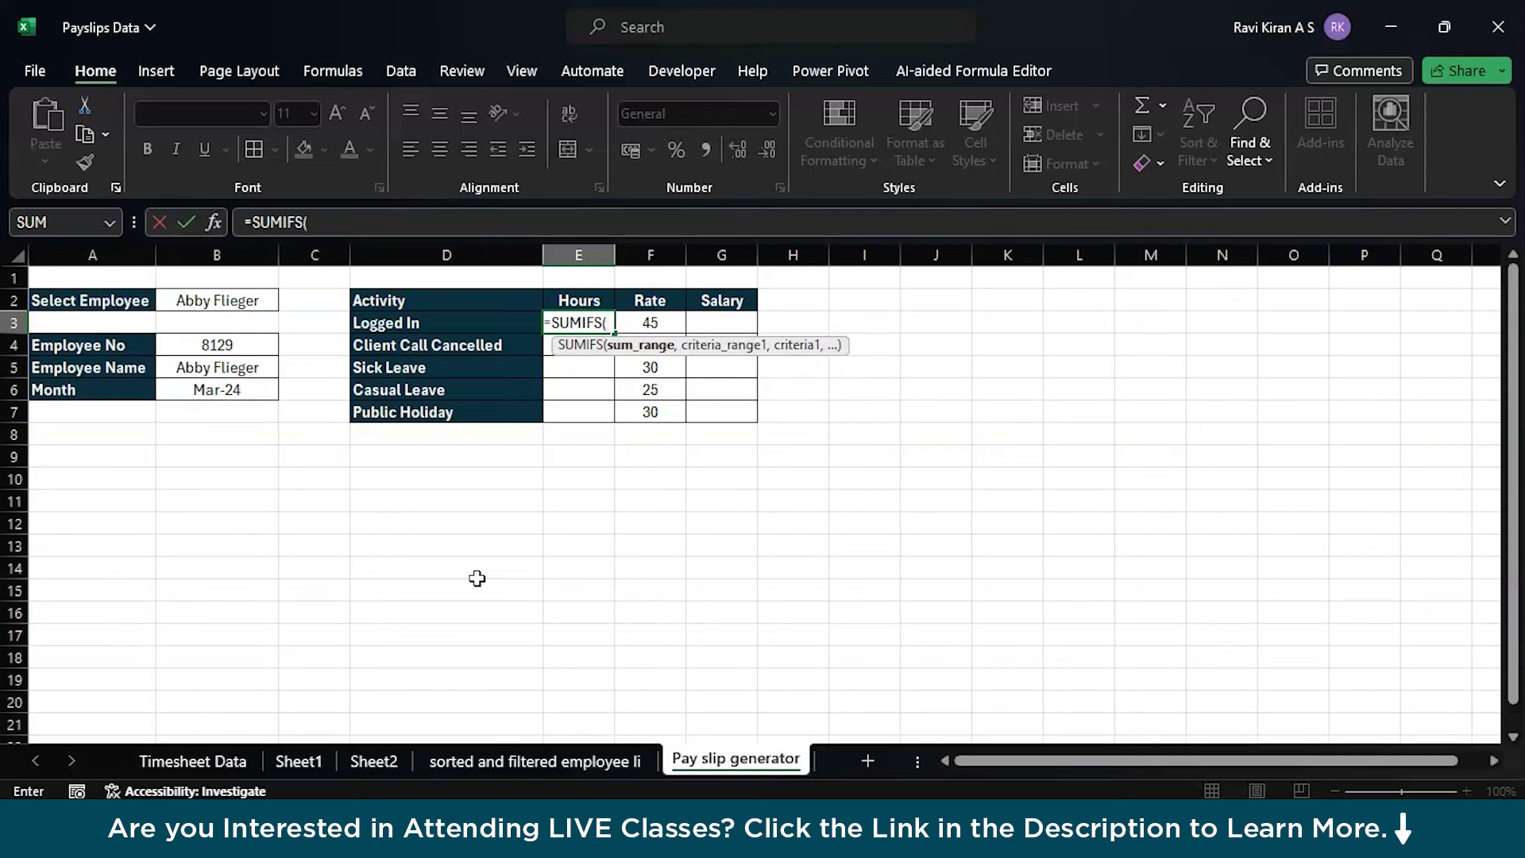
click(196, 761)
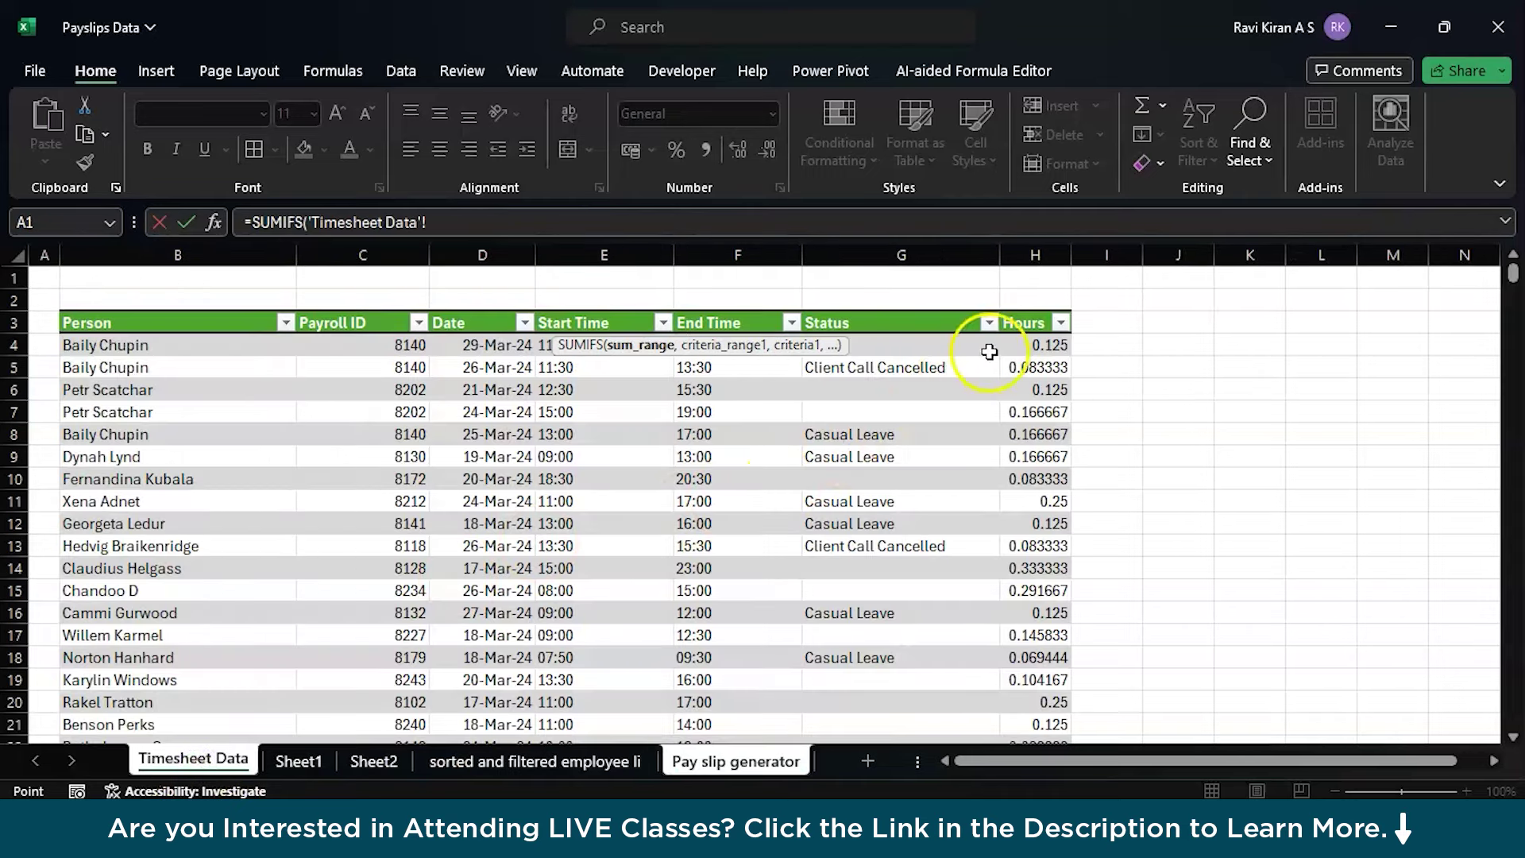
click(1034, 309)
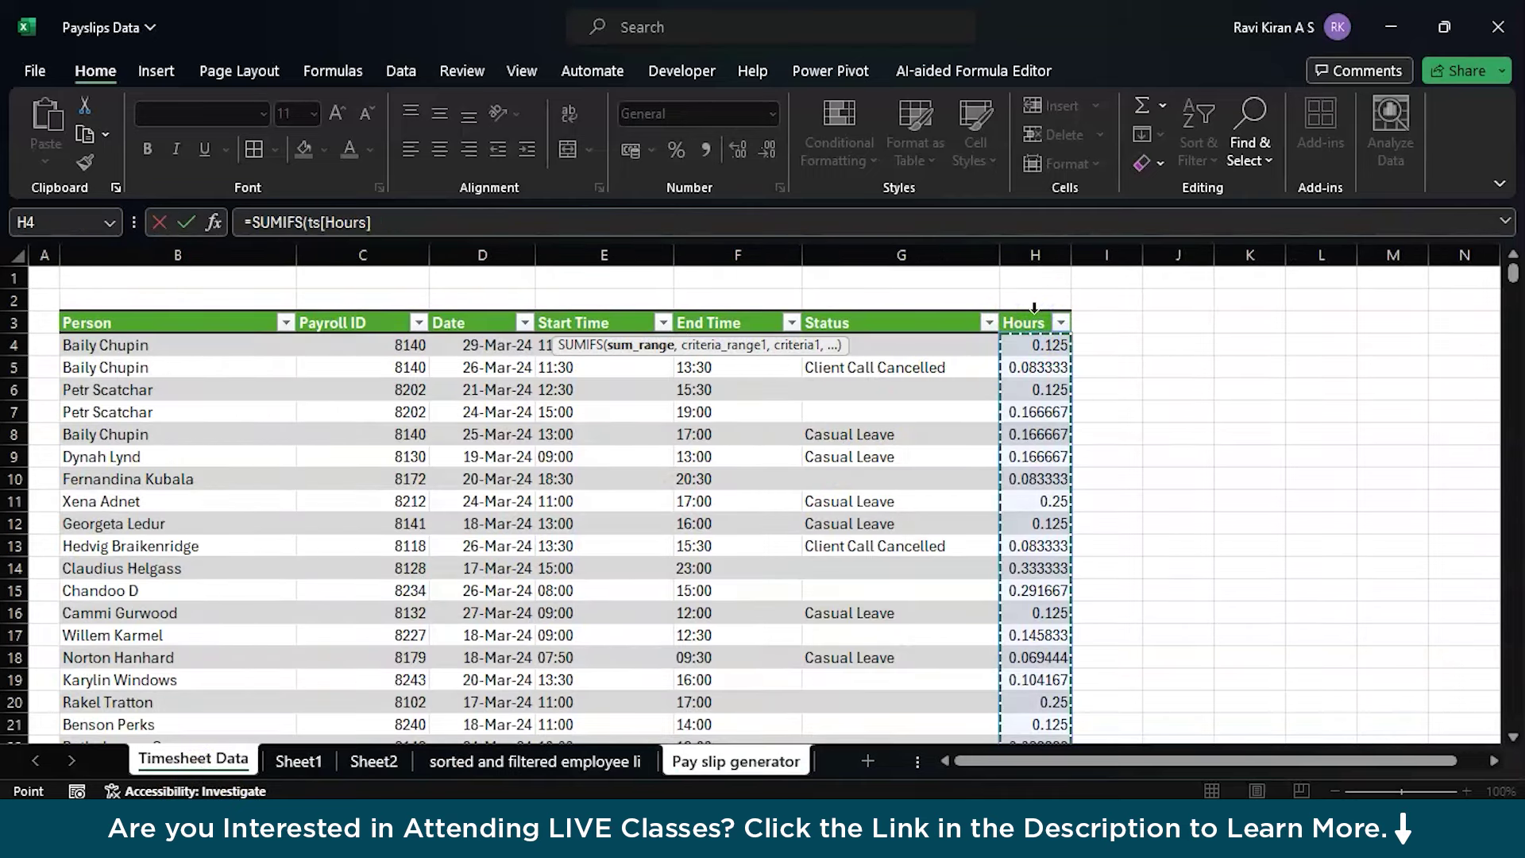
text(,)
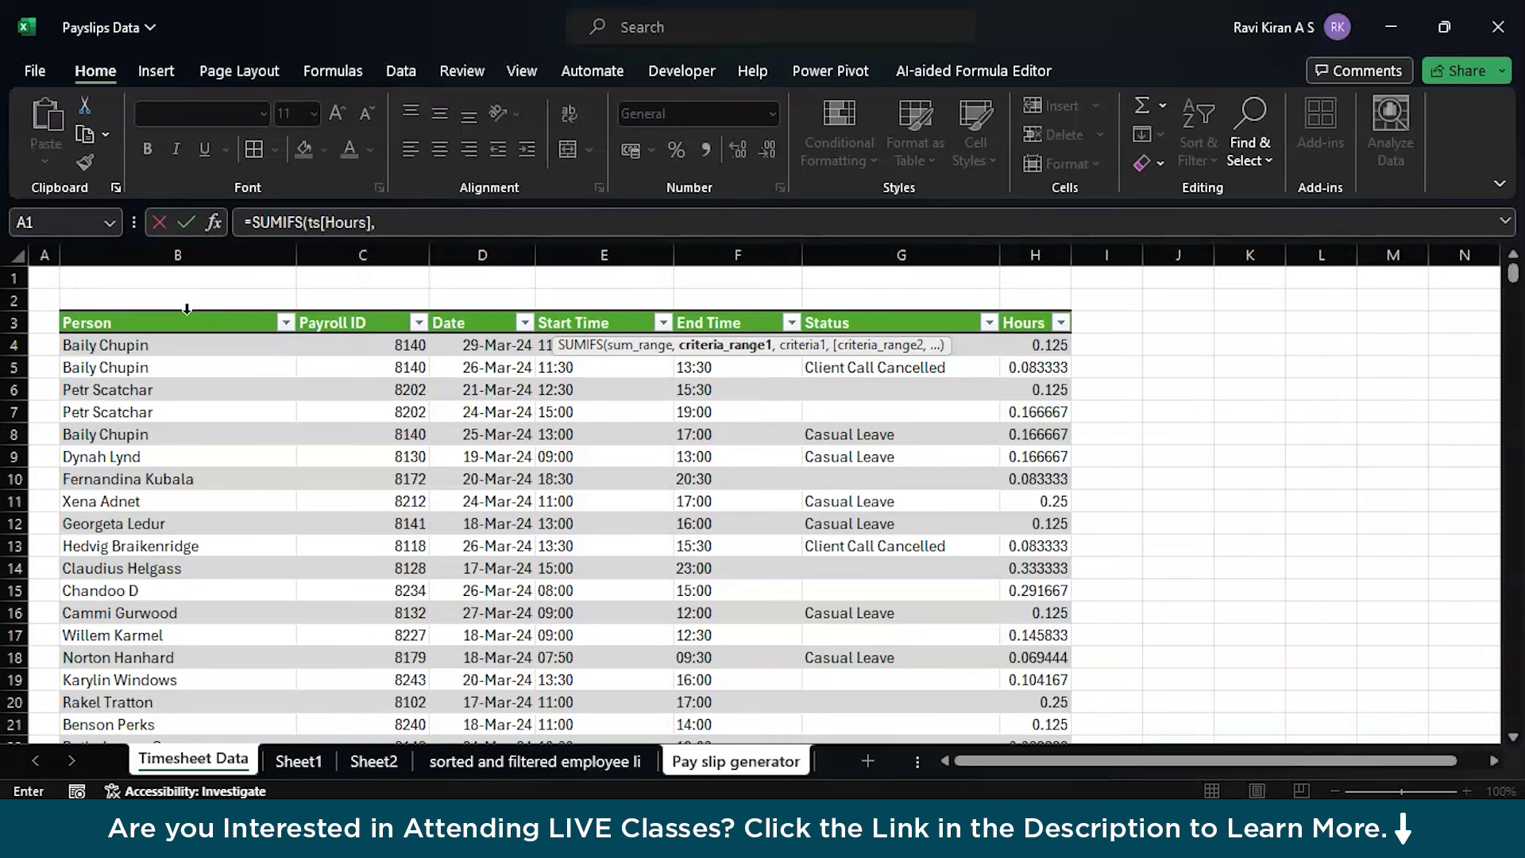
- Add ts[Person] as criteria range matched against the absolute employee cell $B$5
click(187, 309)
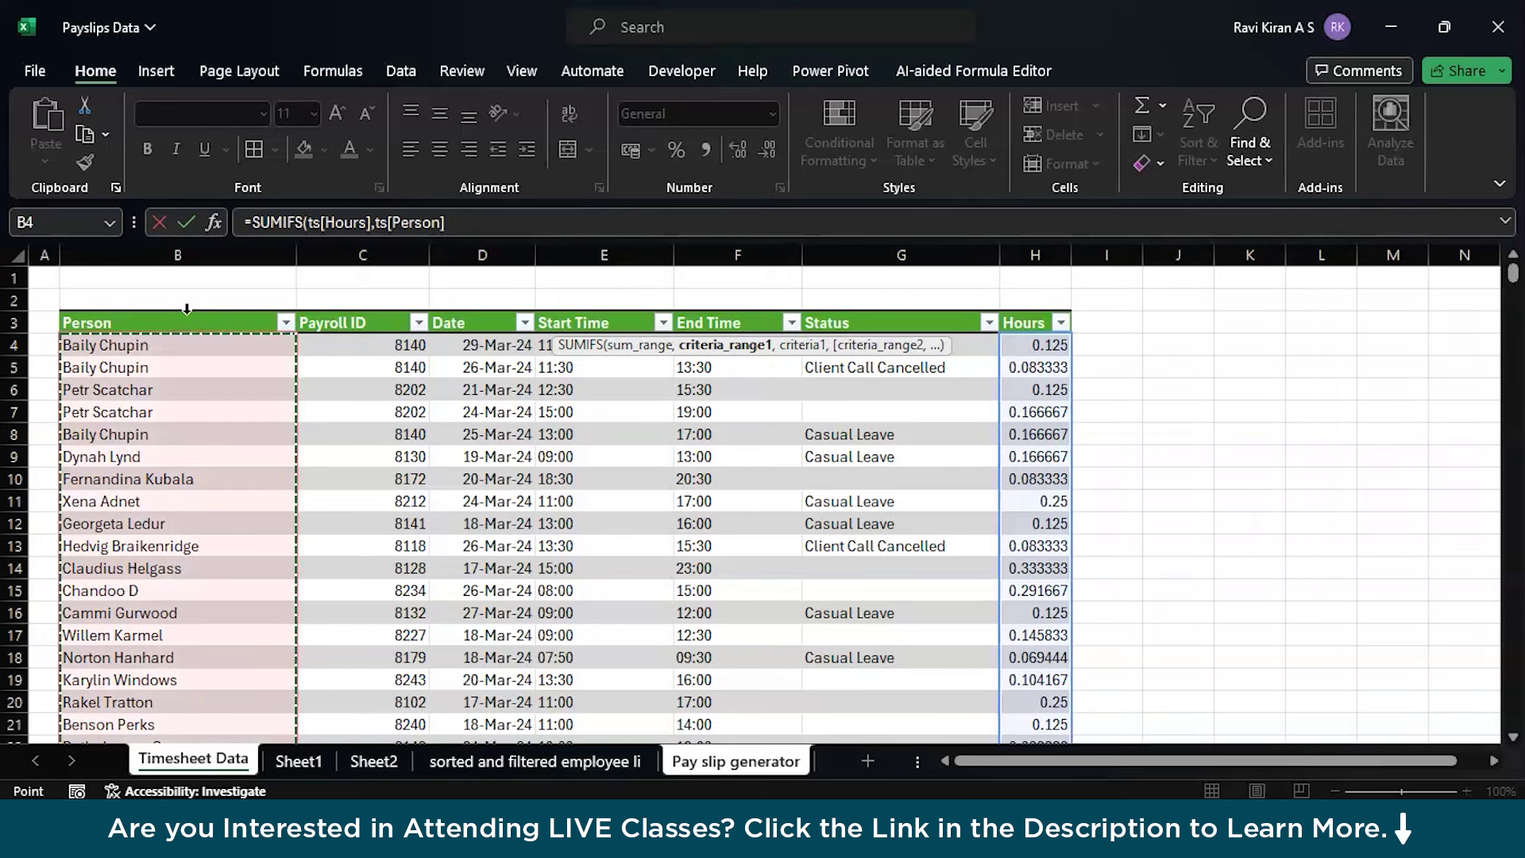
text(,)
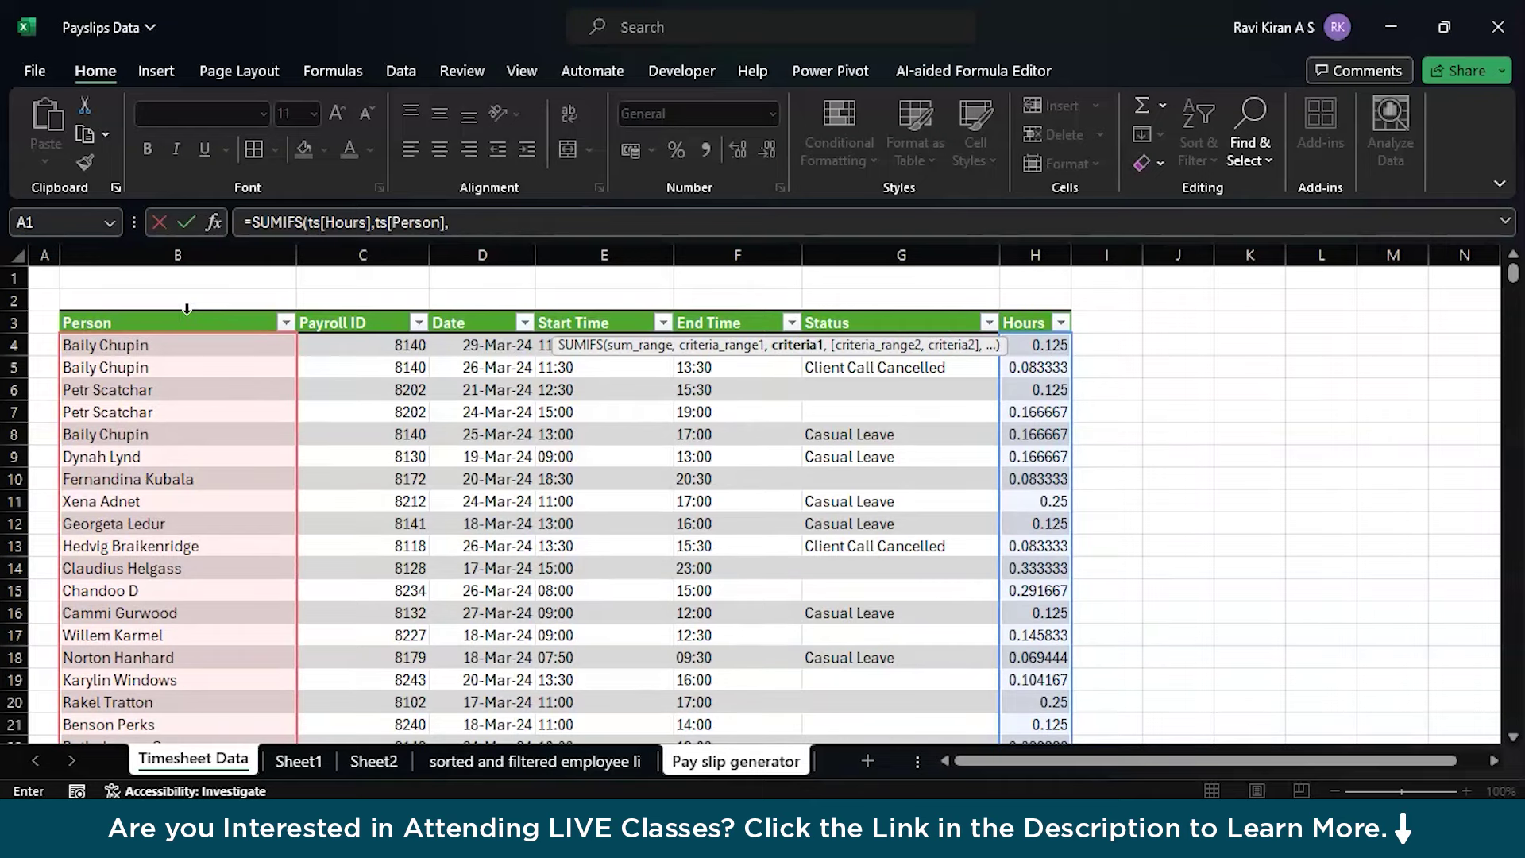
click(770, 761)
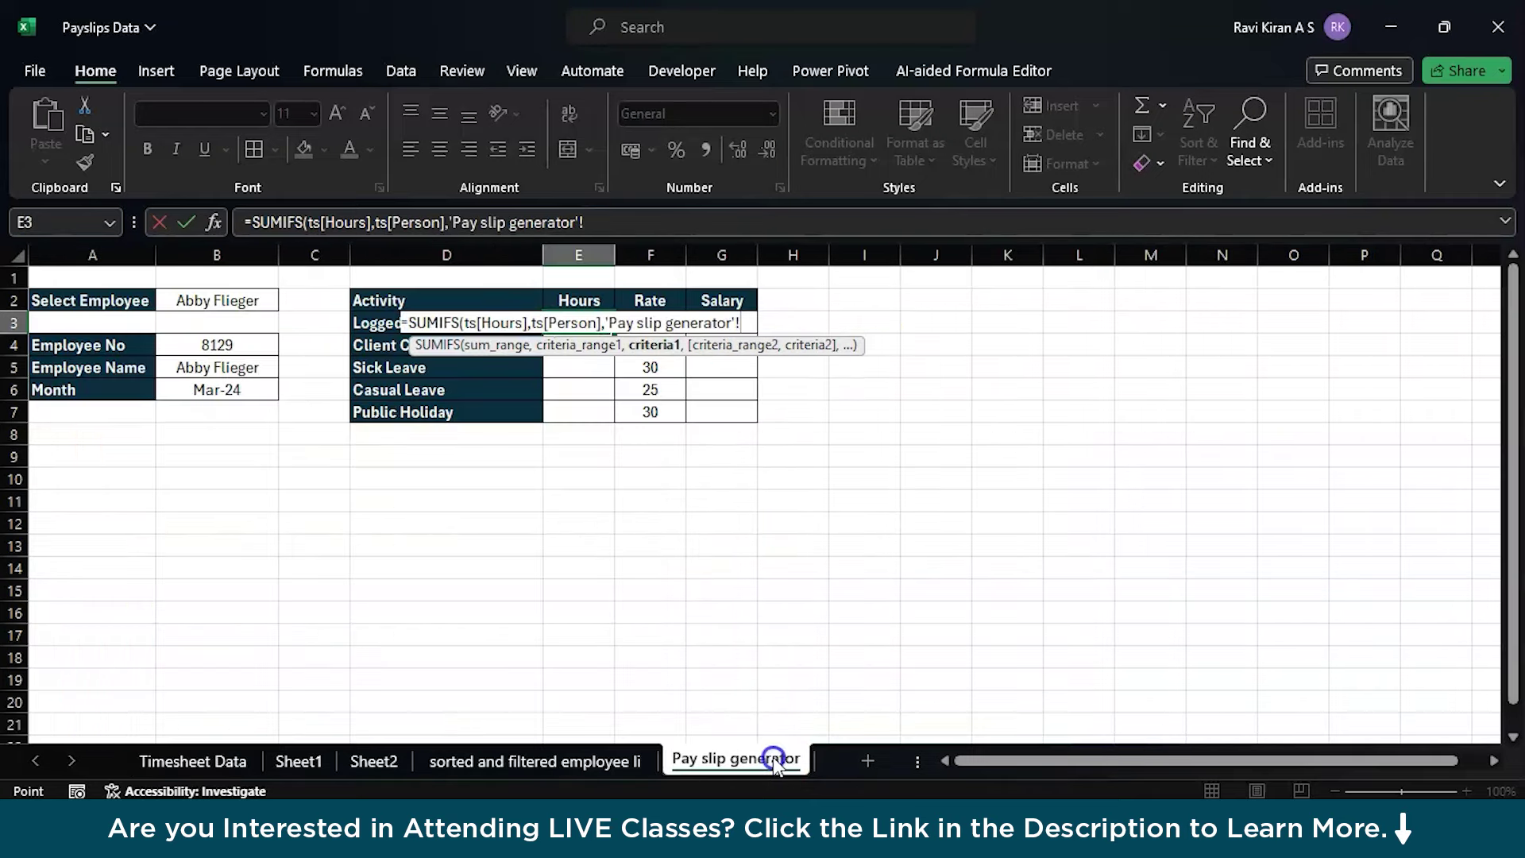
click(219, 367)
click(592, 221)
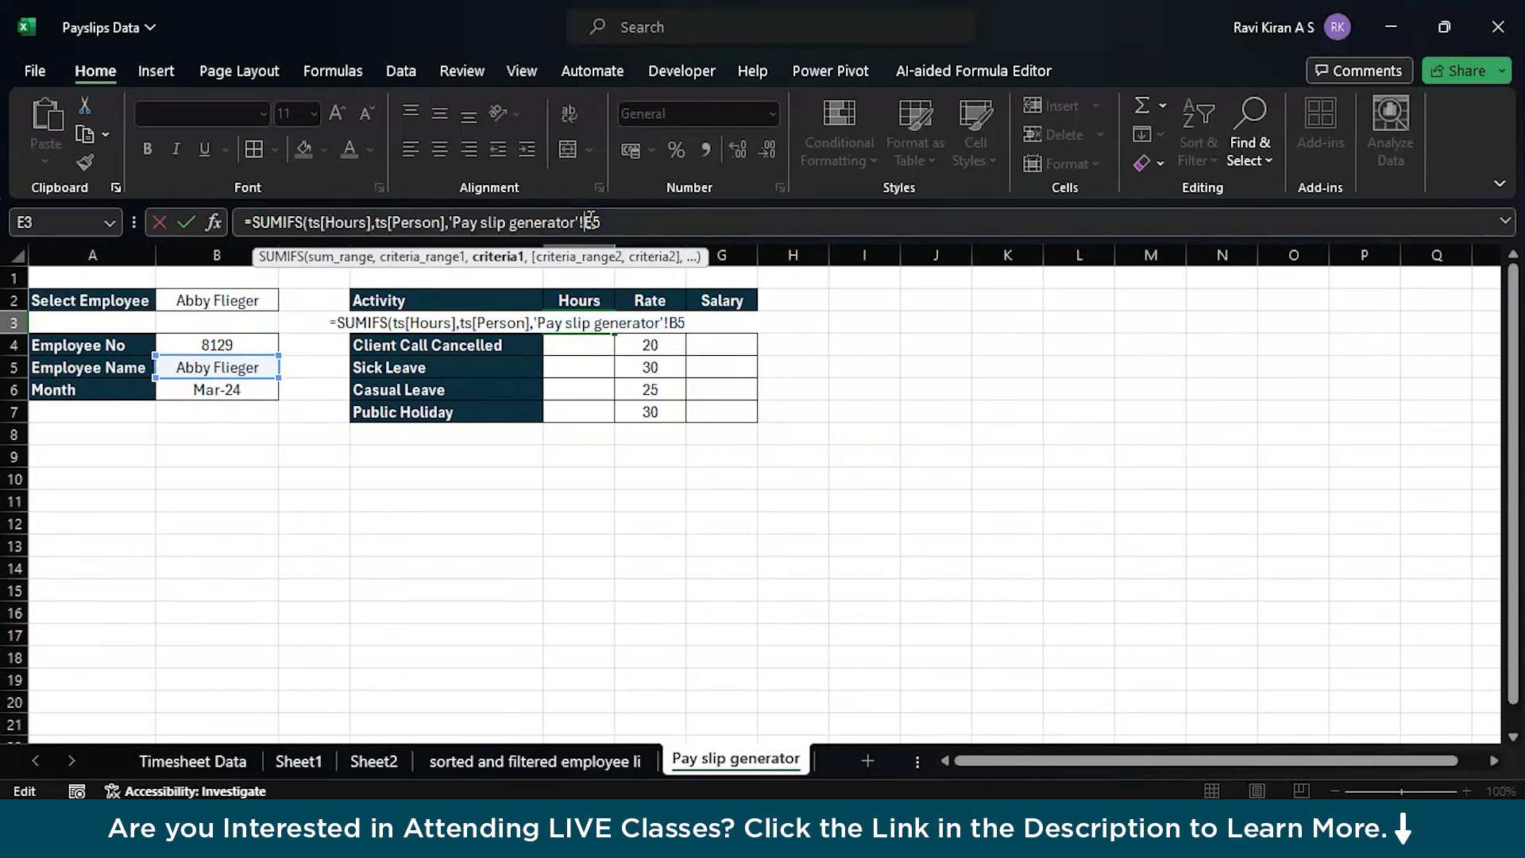
key(F4)
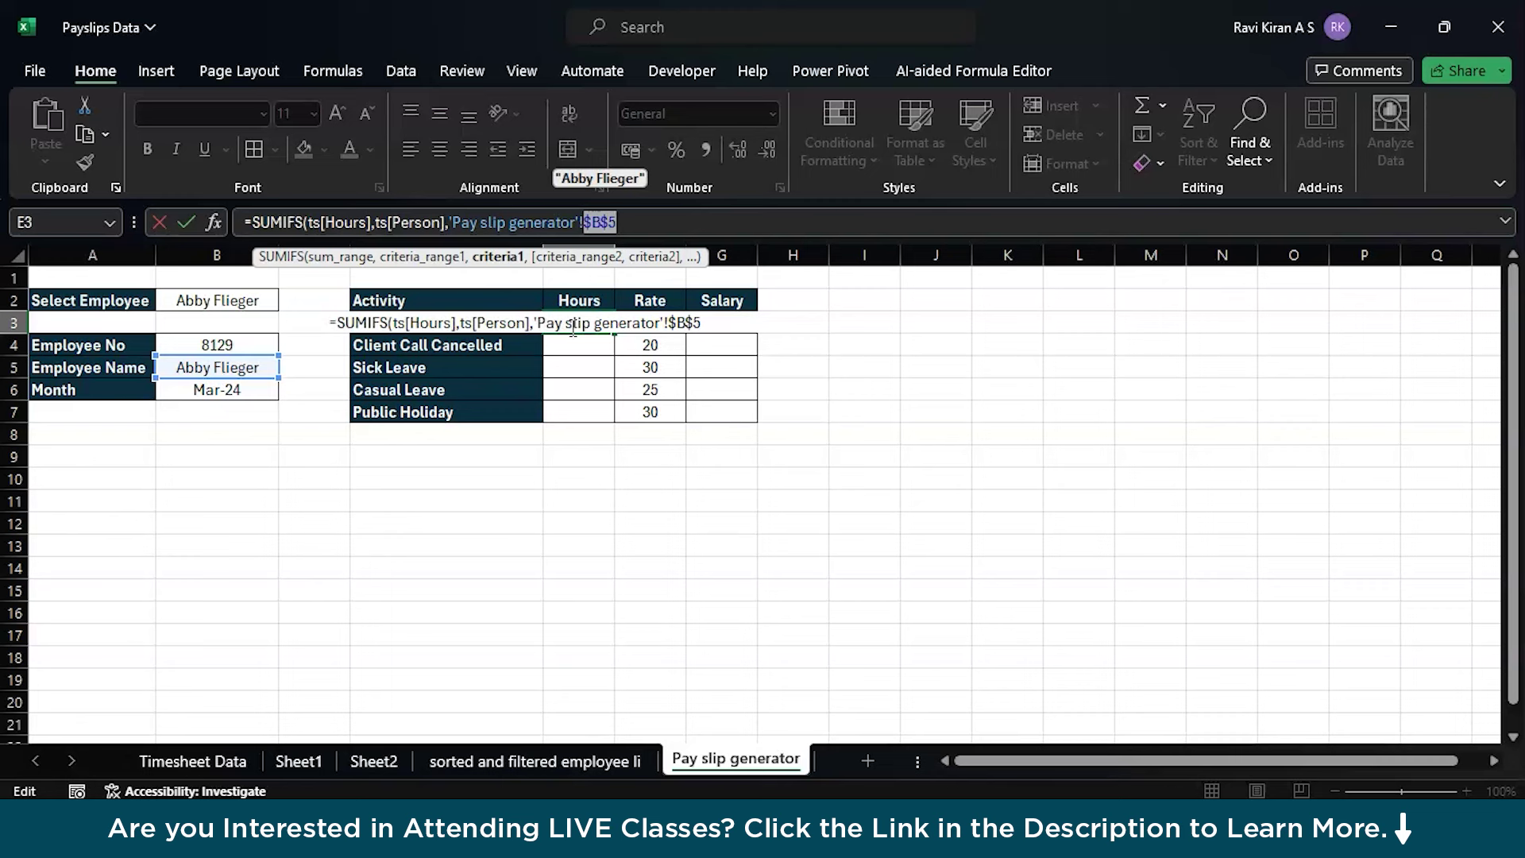
text(,)
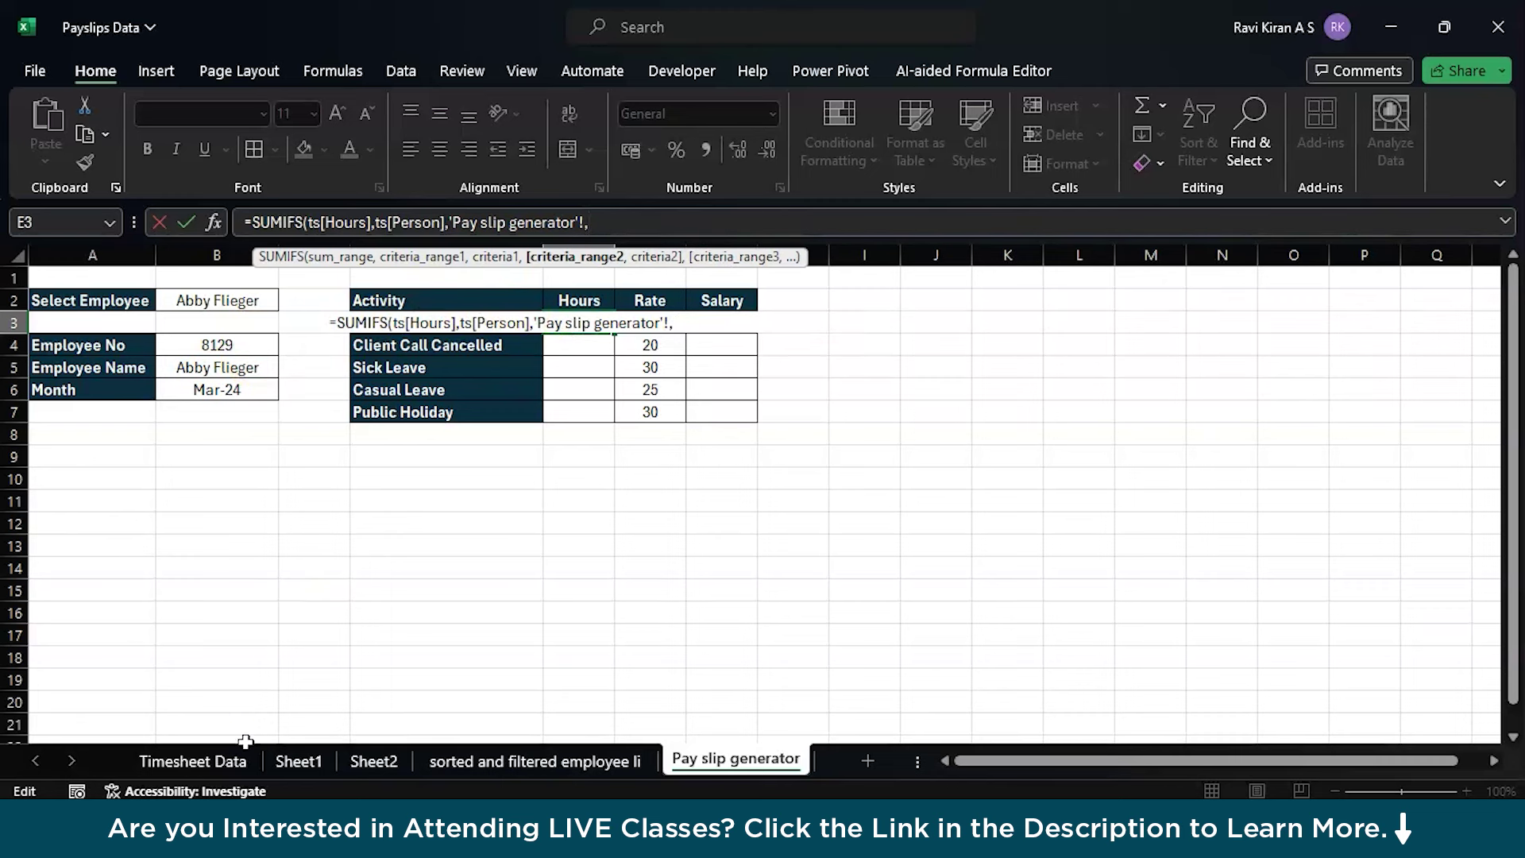
- Add ts[Status] as the second criteria range and delete the stray sheet-name text
click(212, 760)
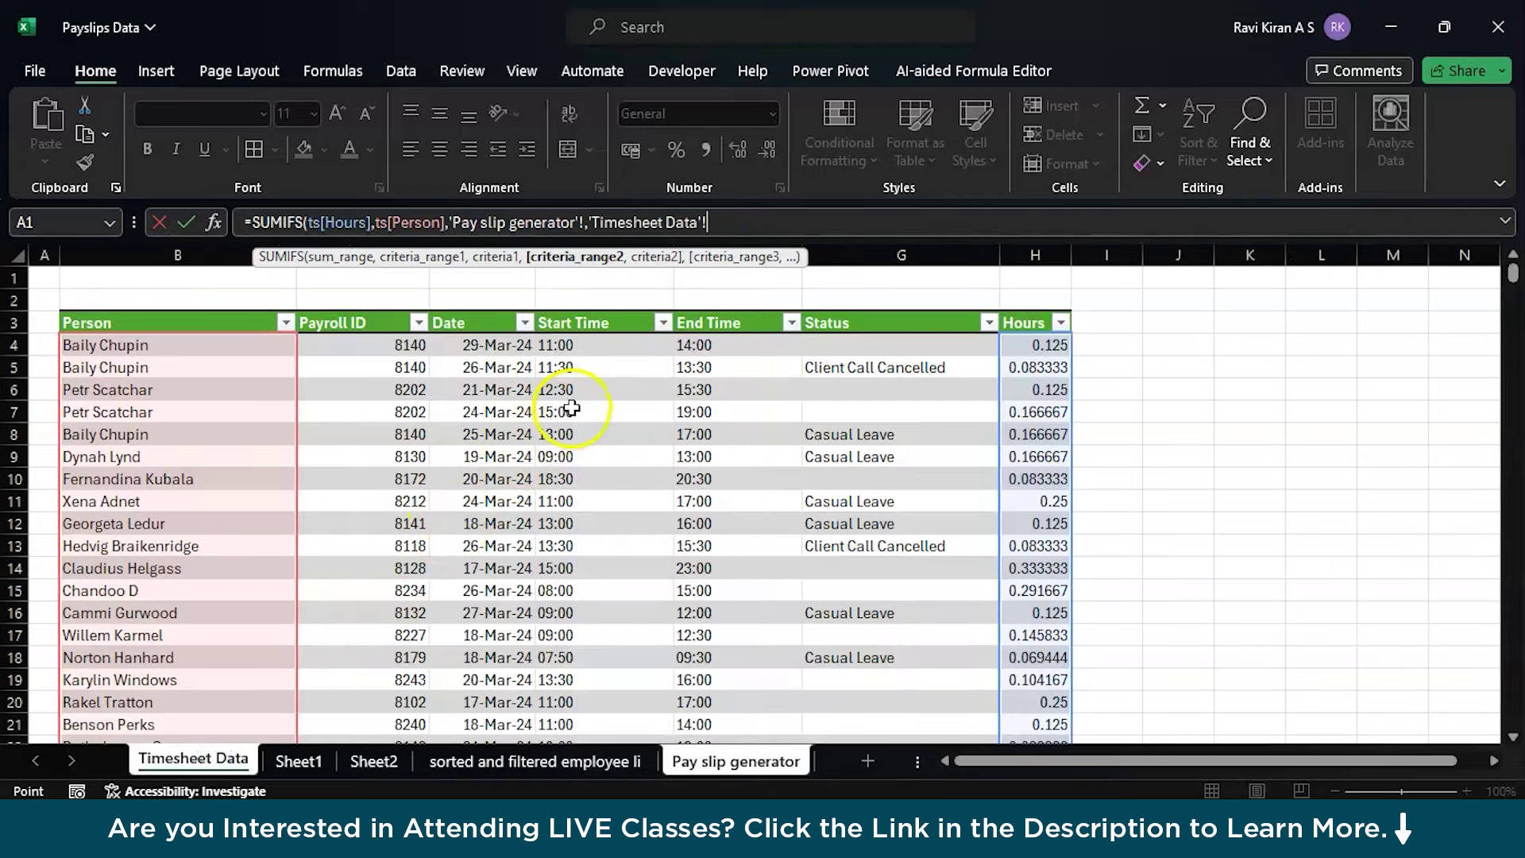
click(886, 309)
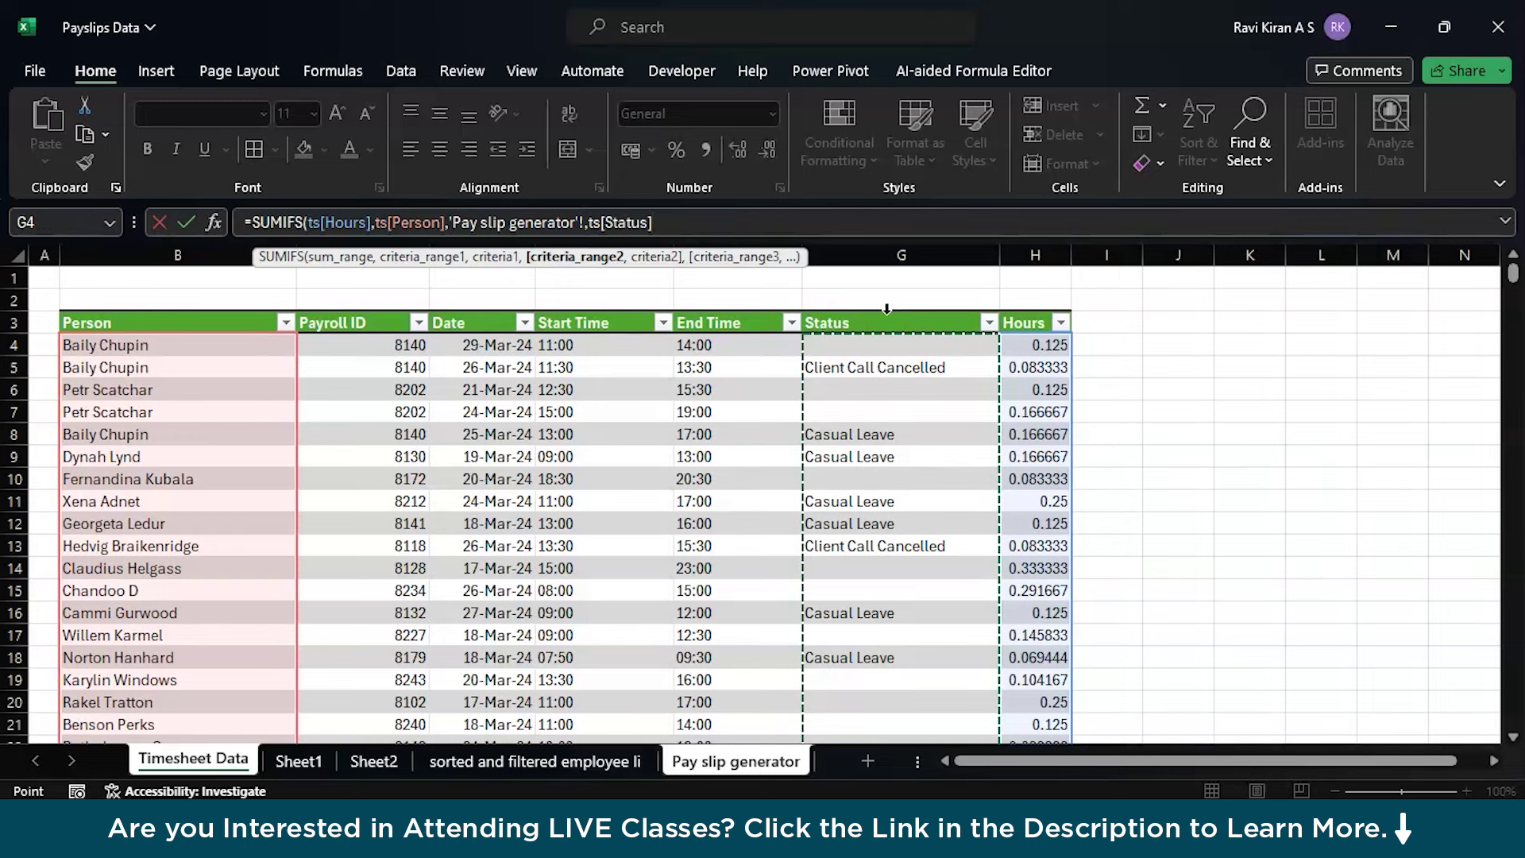
text(,)
click(740, 764)
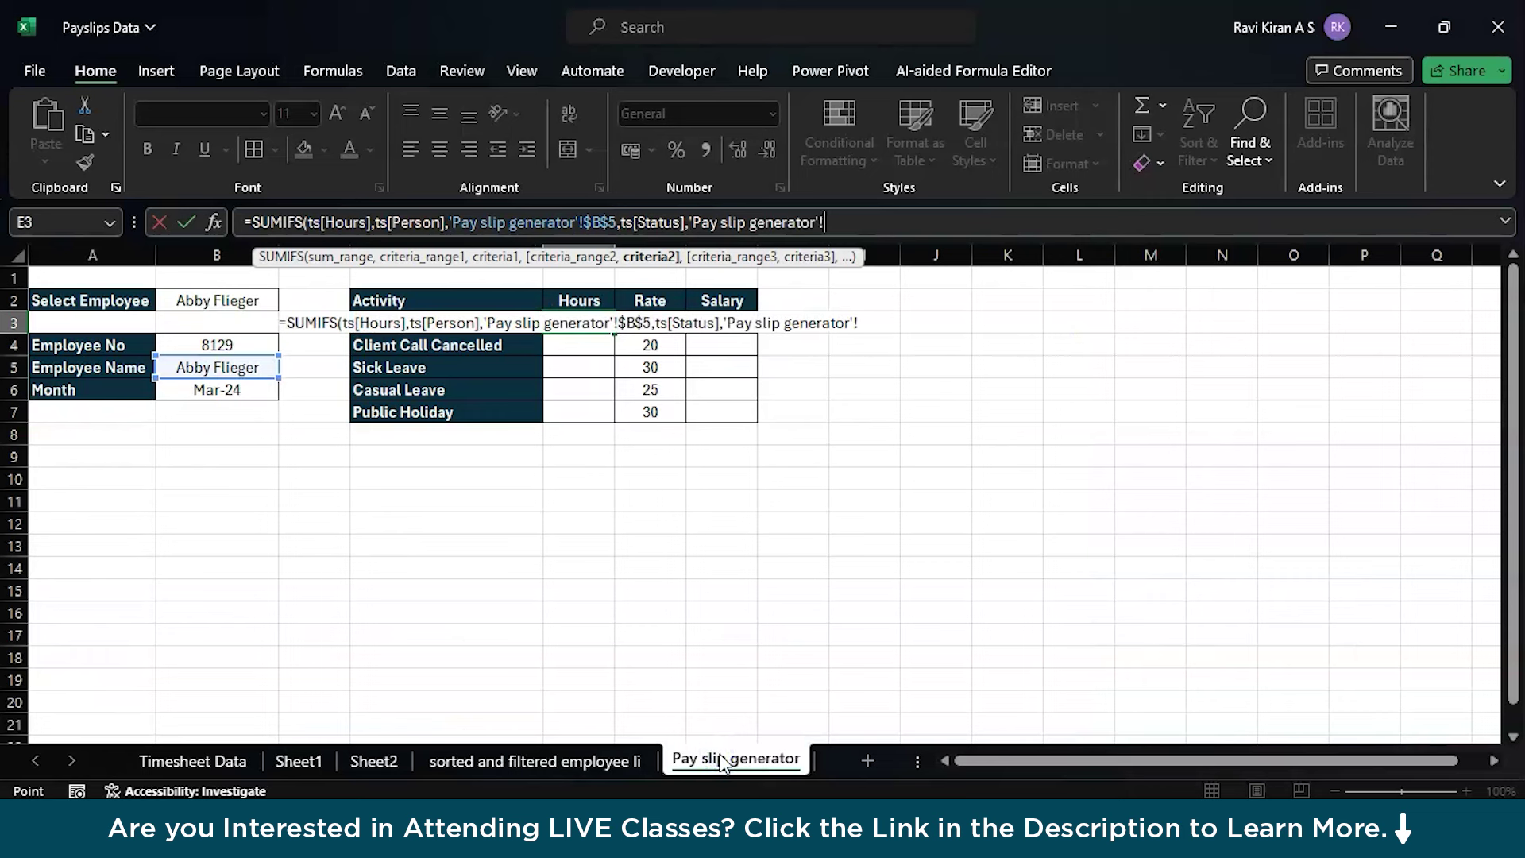
key(BackSpace)
key(BackSpace)
key(BackSpace)
key(BackSpace)
key(BackSpace)
key(BackSpace)
key(BackSpace)
key(BackSpace)
key(BackSpace)
key(BackSpace)
key(BackSpace)
key(BackSpace)
key(BackSpace)
key(BackSpace)
key(BackSpace)
key(BackSpace)
key(BackSpace)
key(BackSpace)
key(BackSpace)
key(BackSpace)
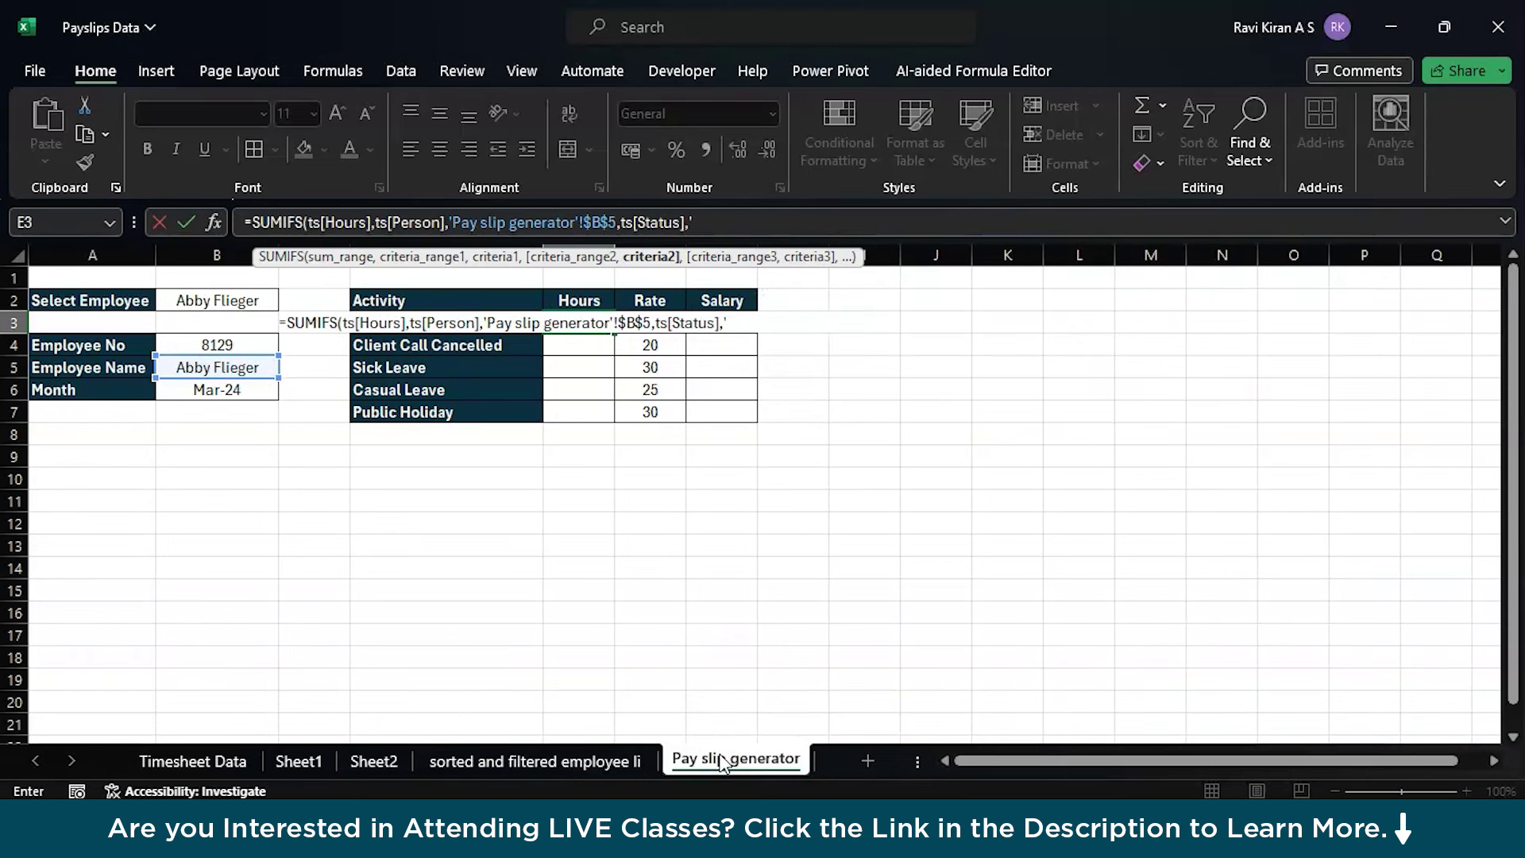
key(BackSpace)
- Finish E3 with the IF(D3="Logged In","",D3) criterion and fill the Hours formula down to E7
text(if)
key(Tab)
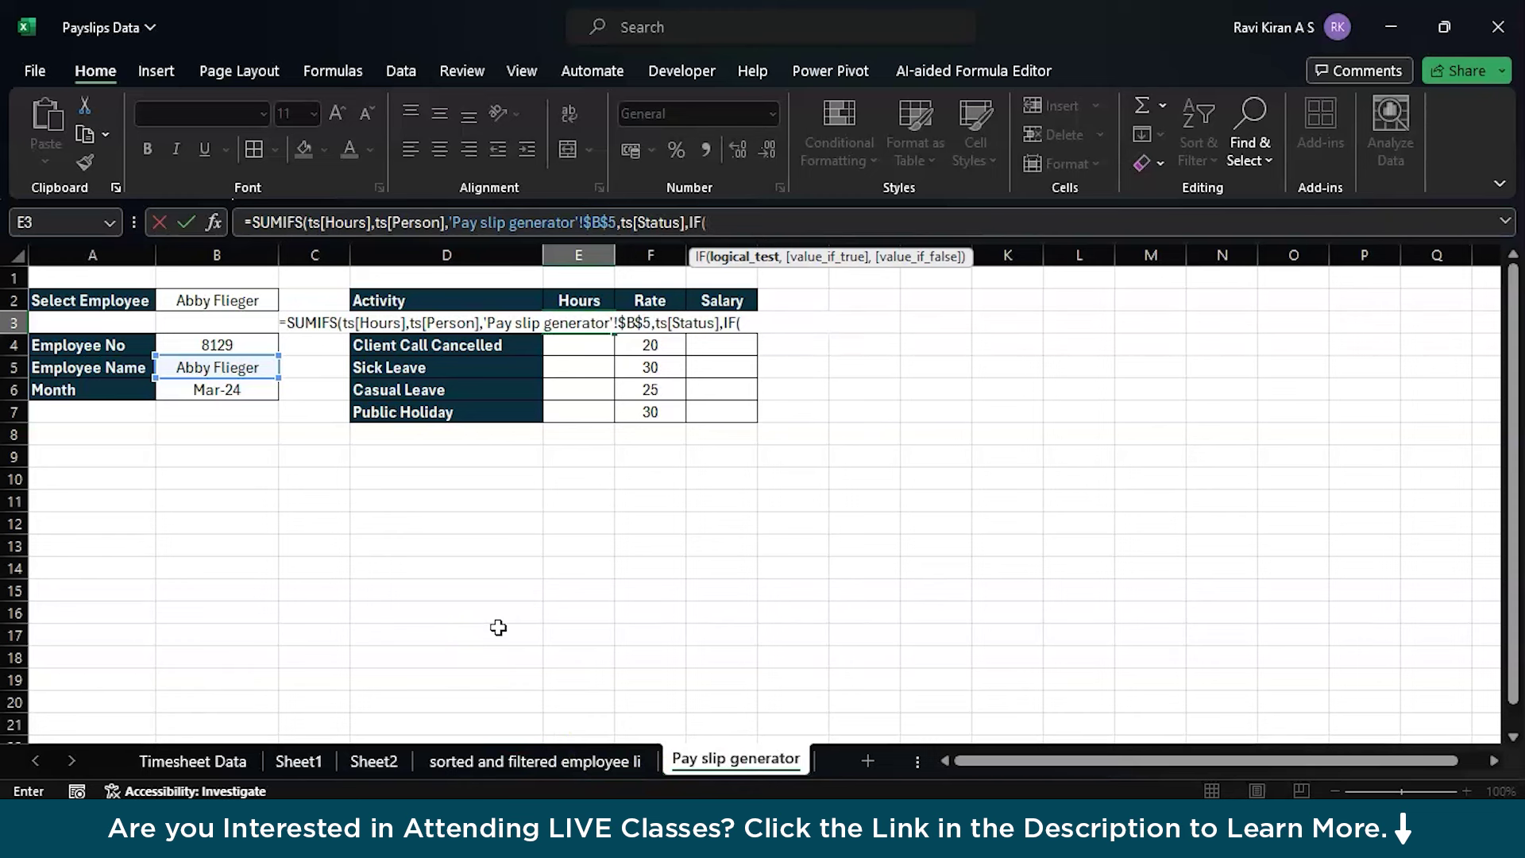
text(D3=")
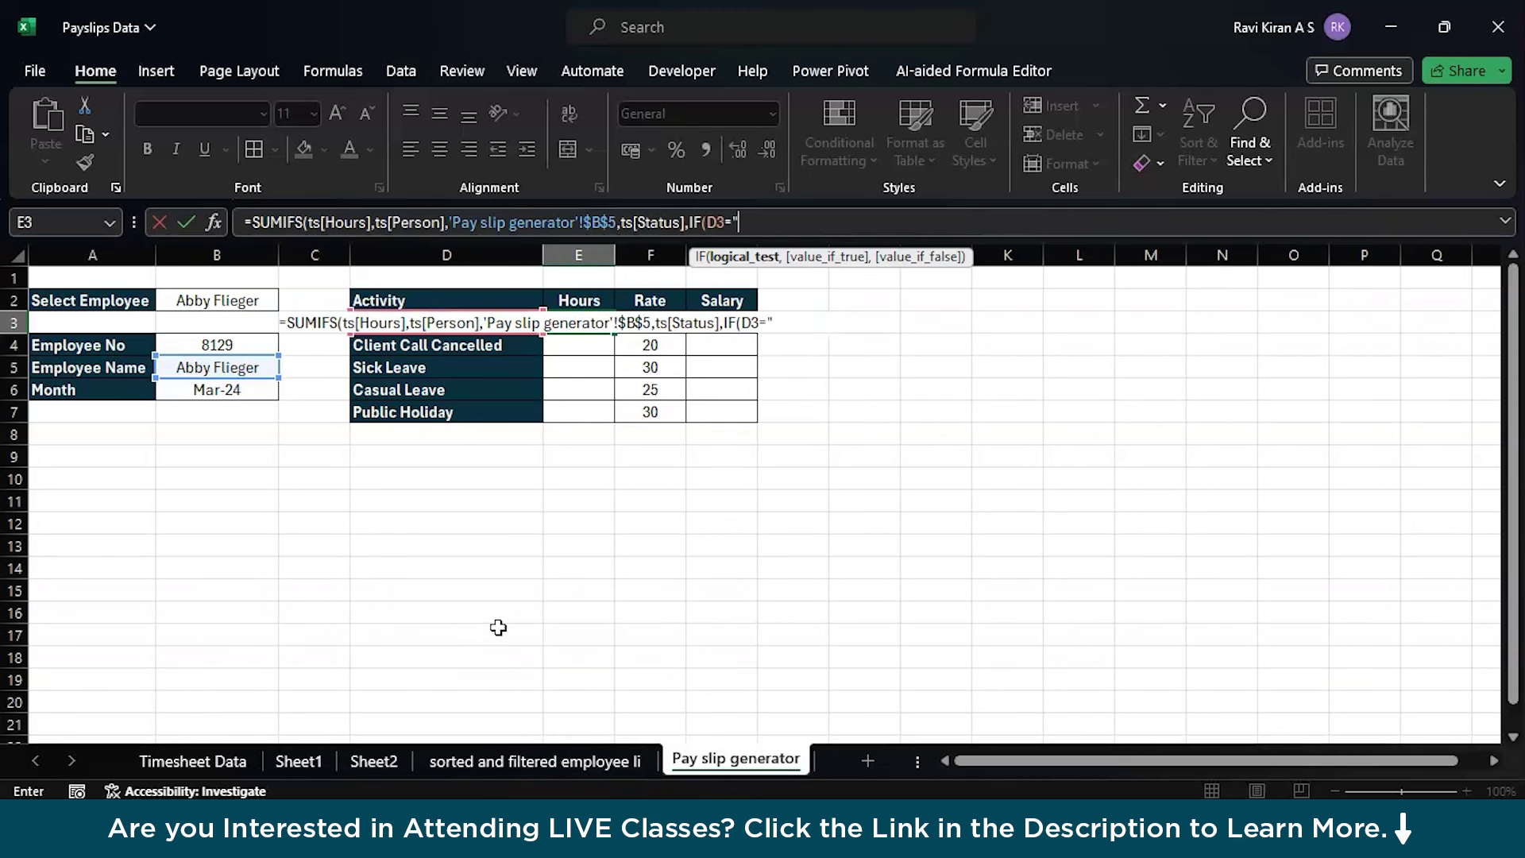
text(Logged In")
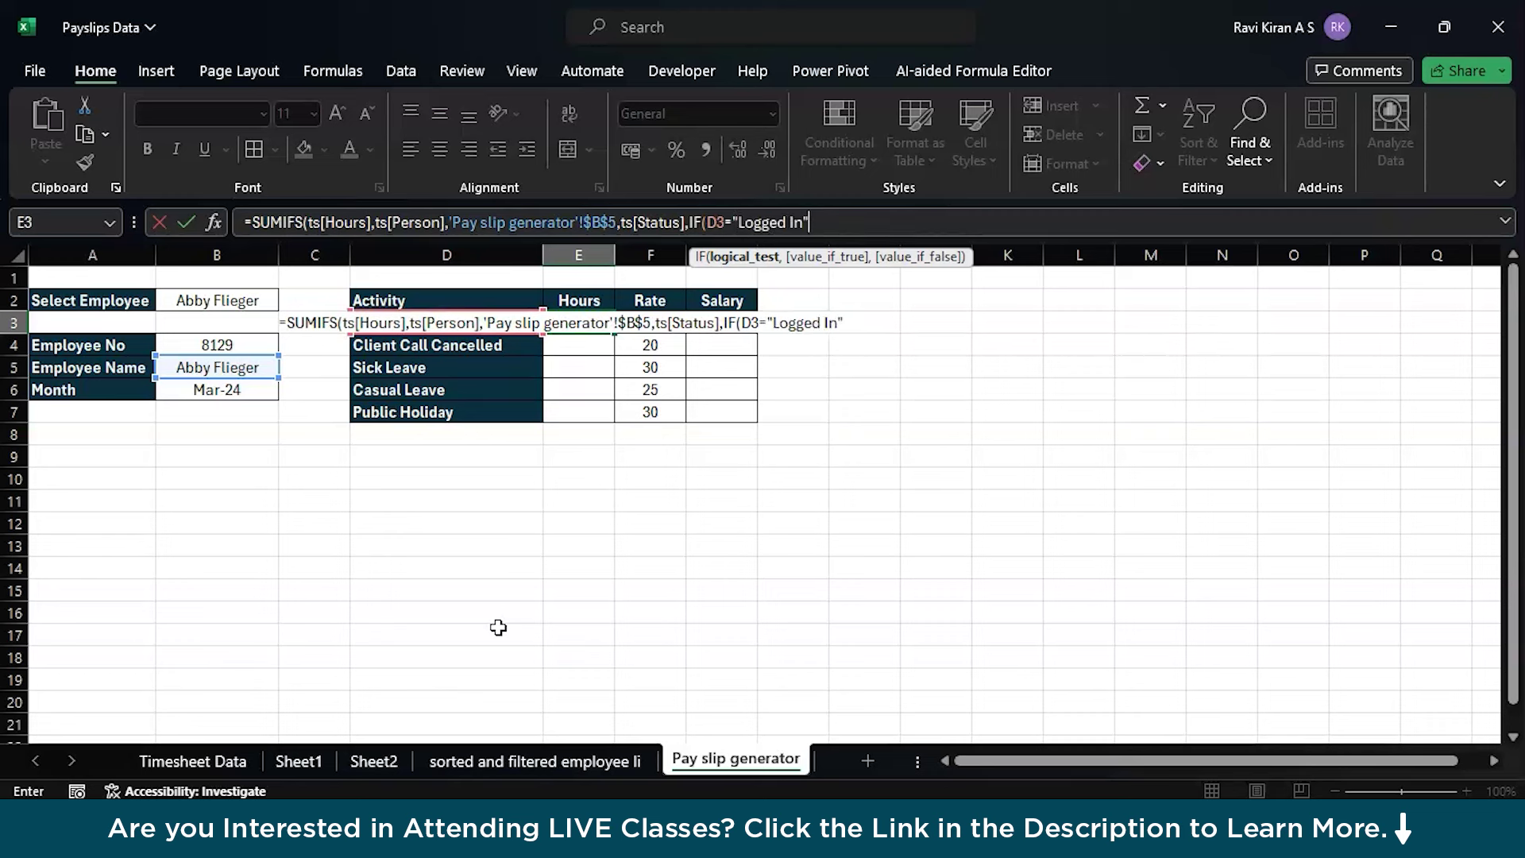
text(,"")
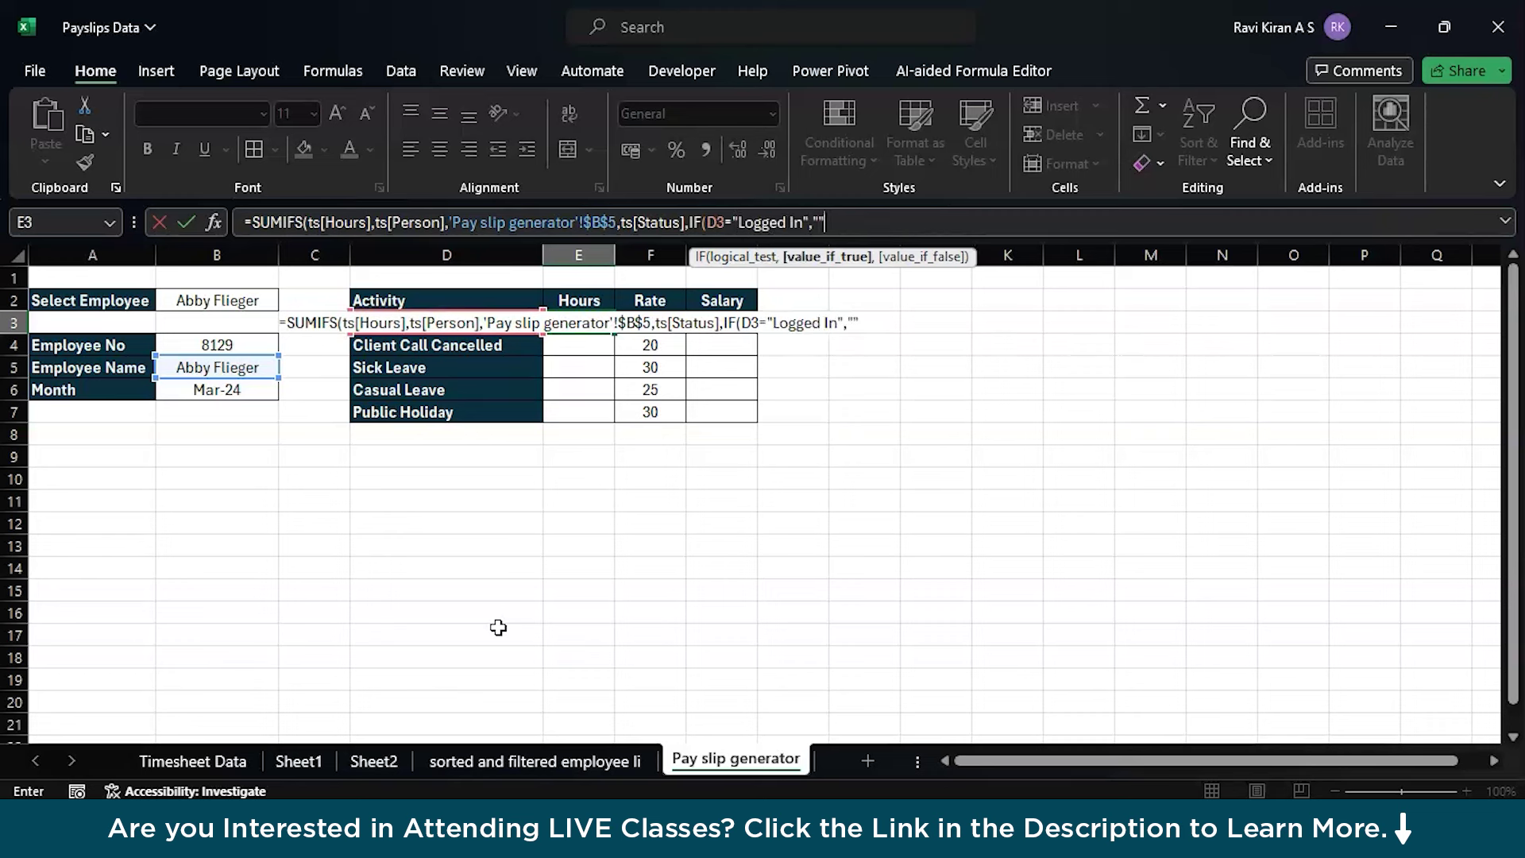
text(,)
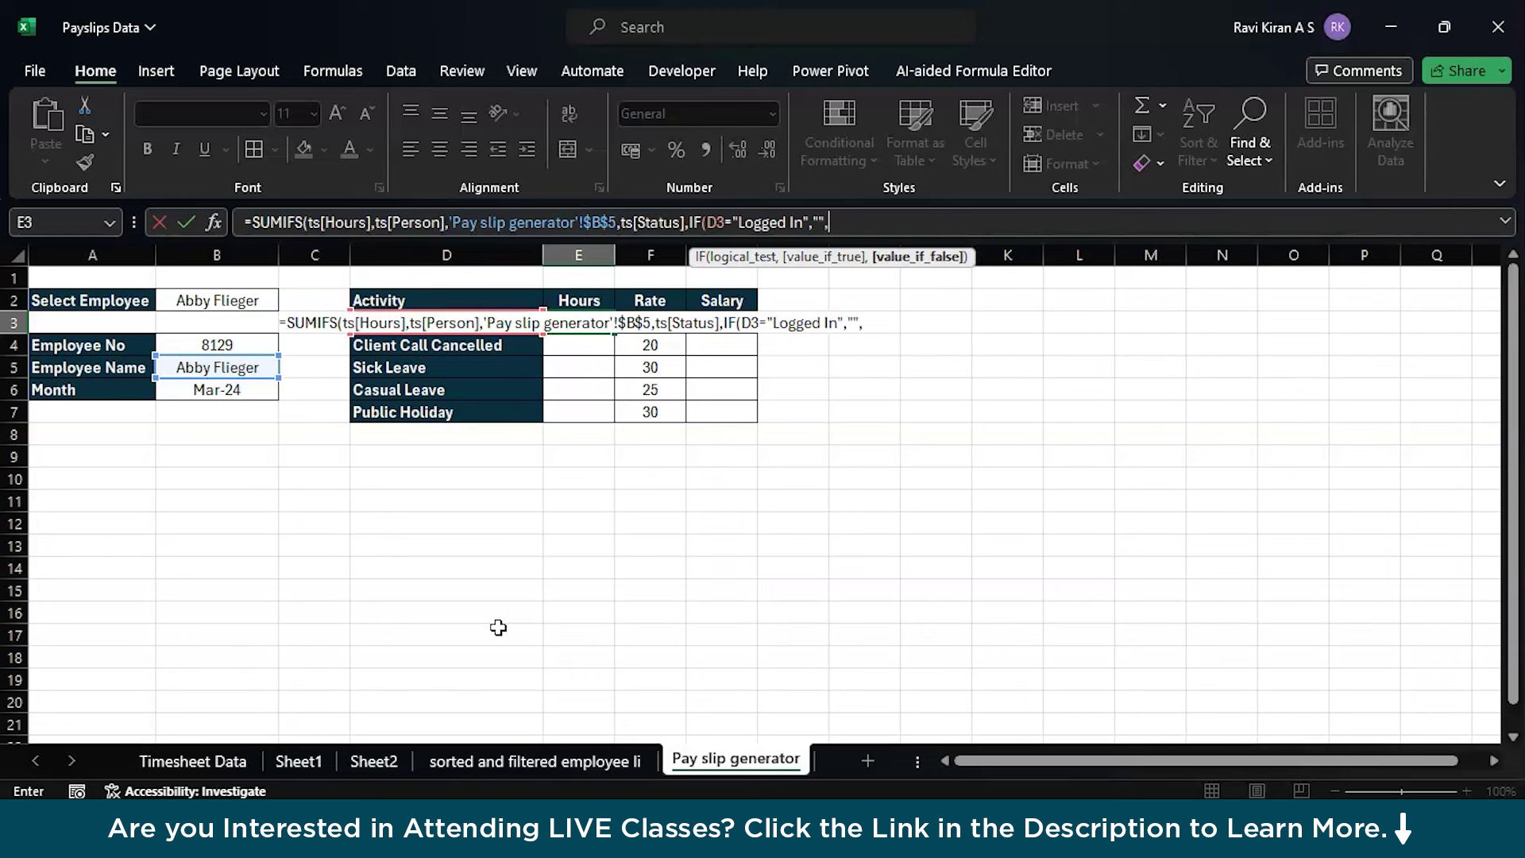
text(D3)
key(Return)
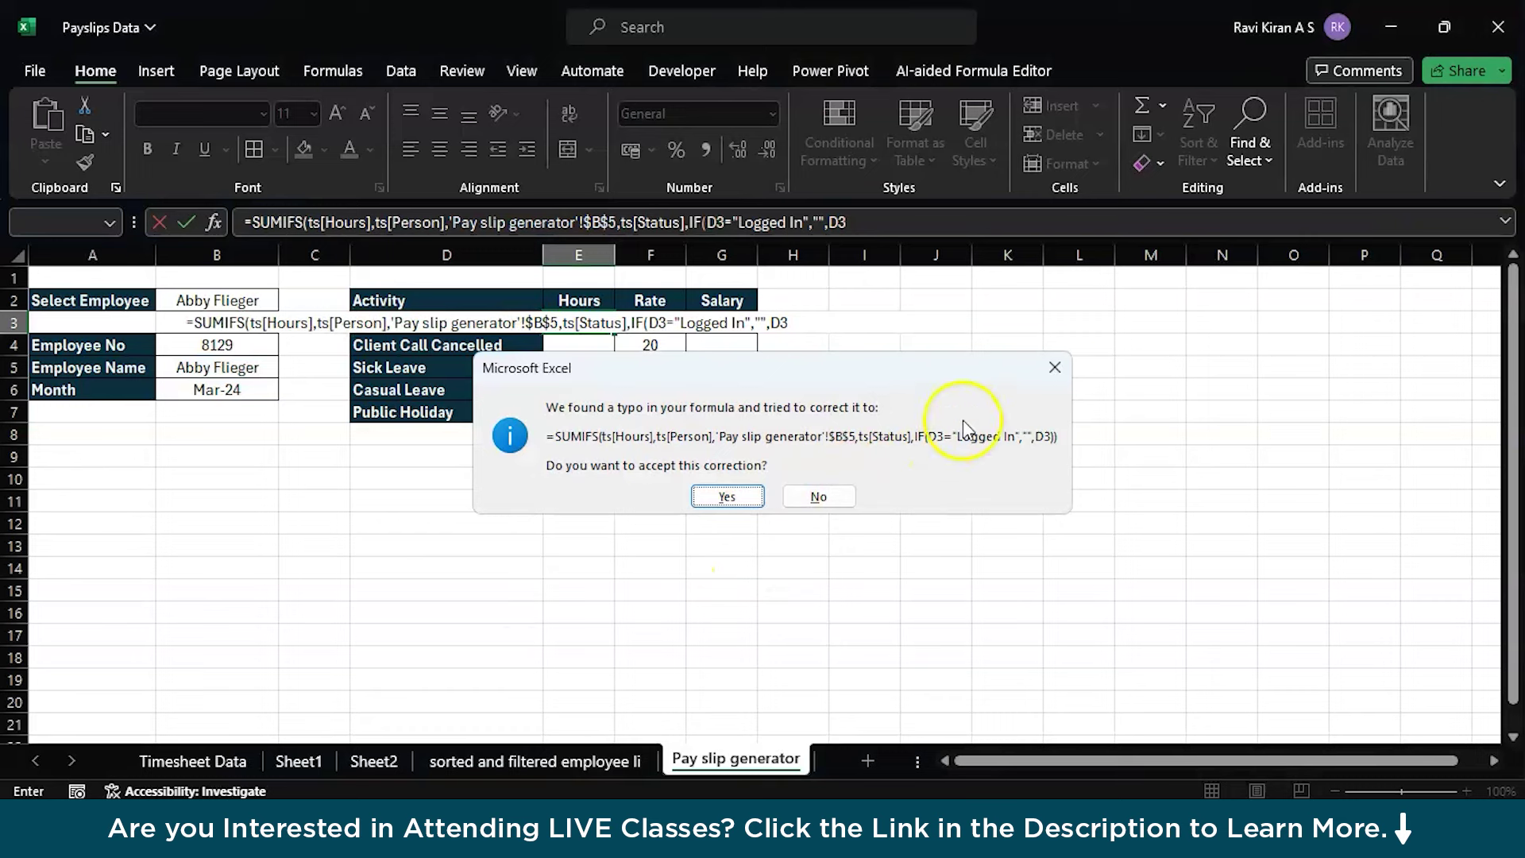
click(1053, 370)
key(Return)
text()))
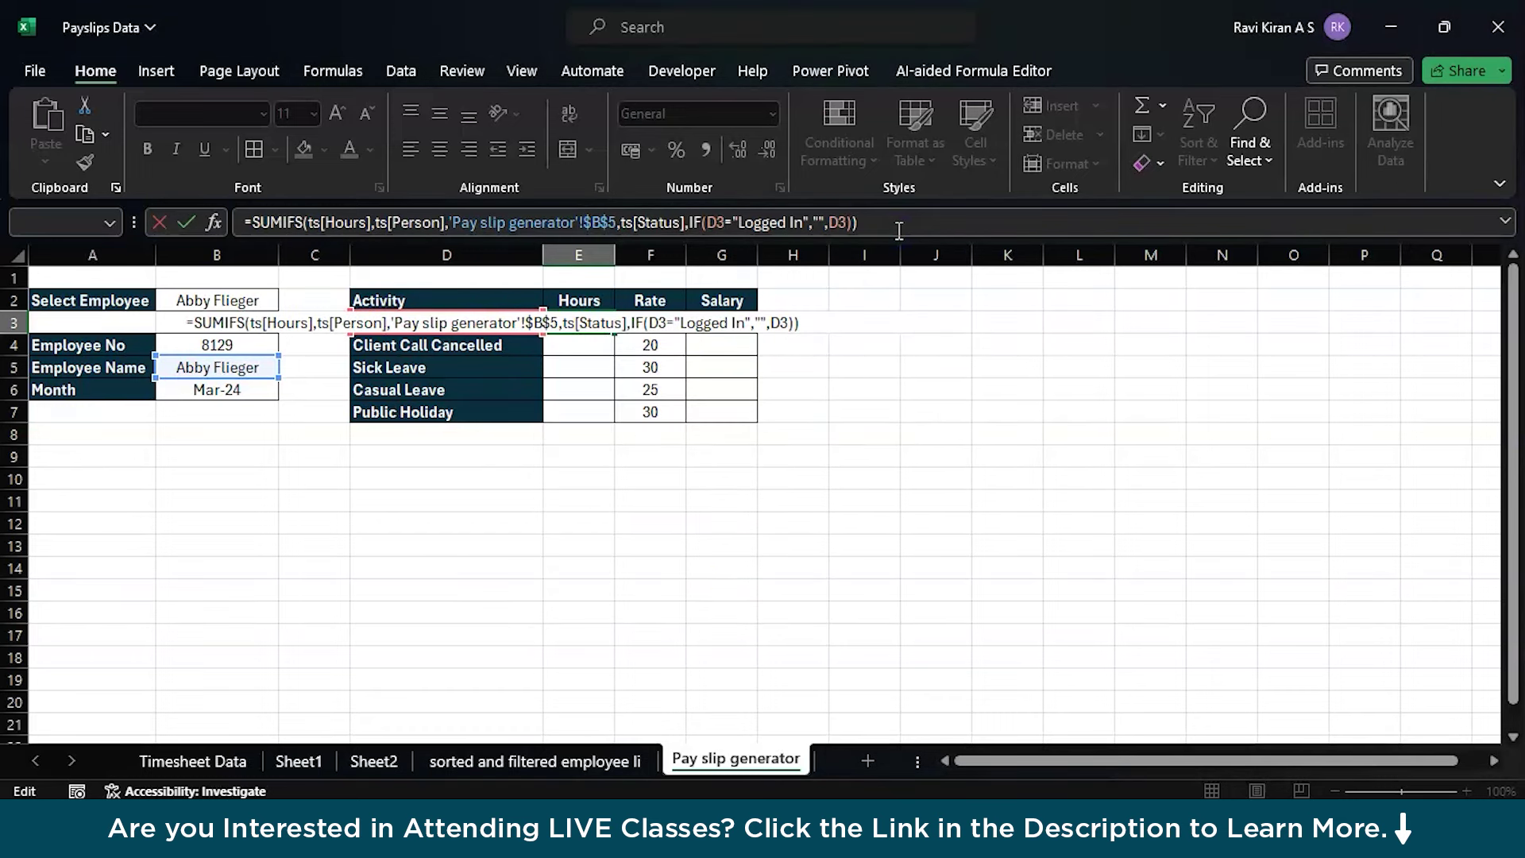
key(Return)
click(595, 325)
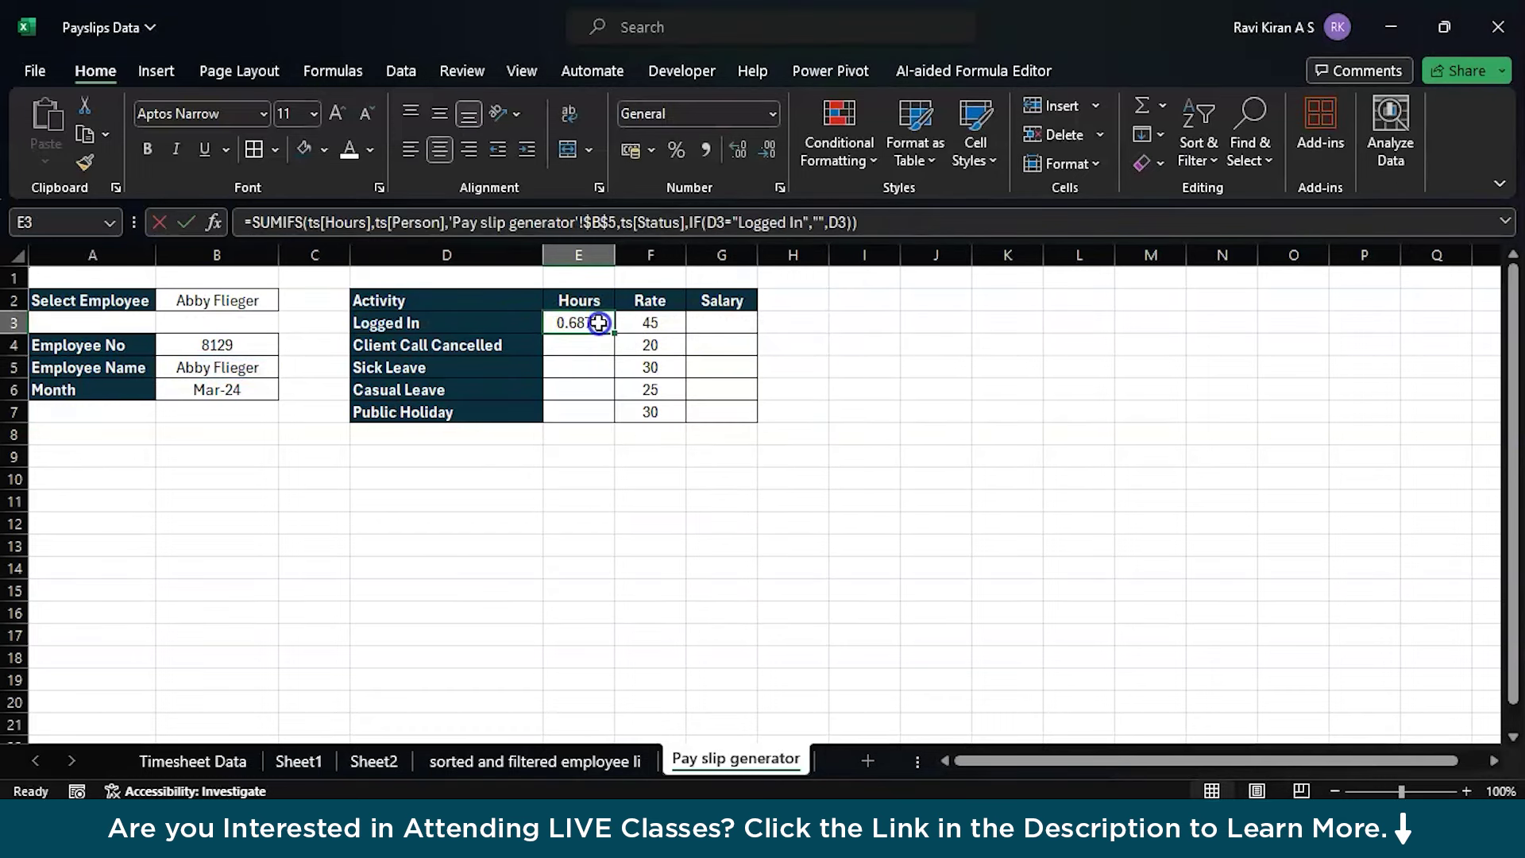
drag(613, 332, 614, 413)
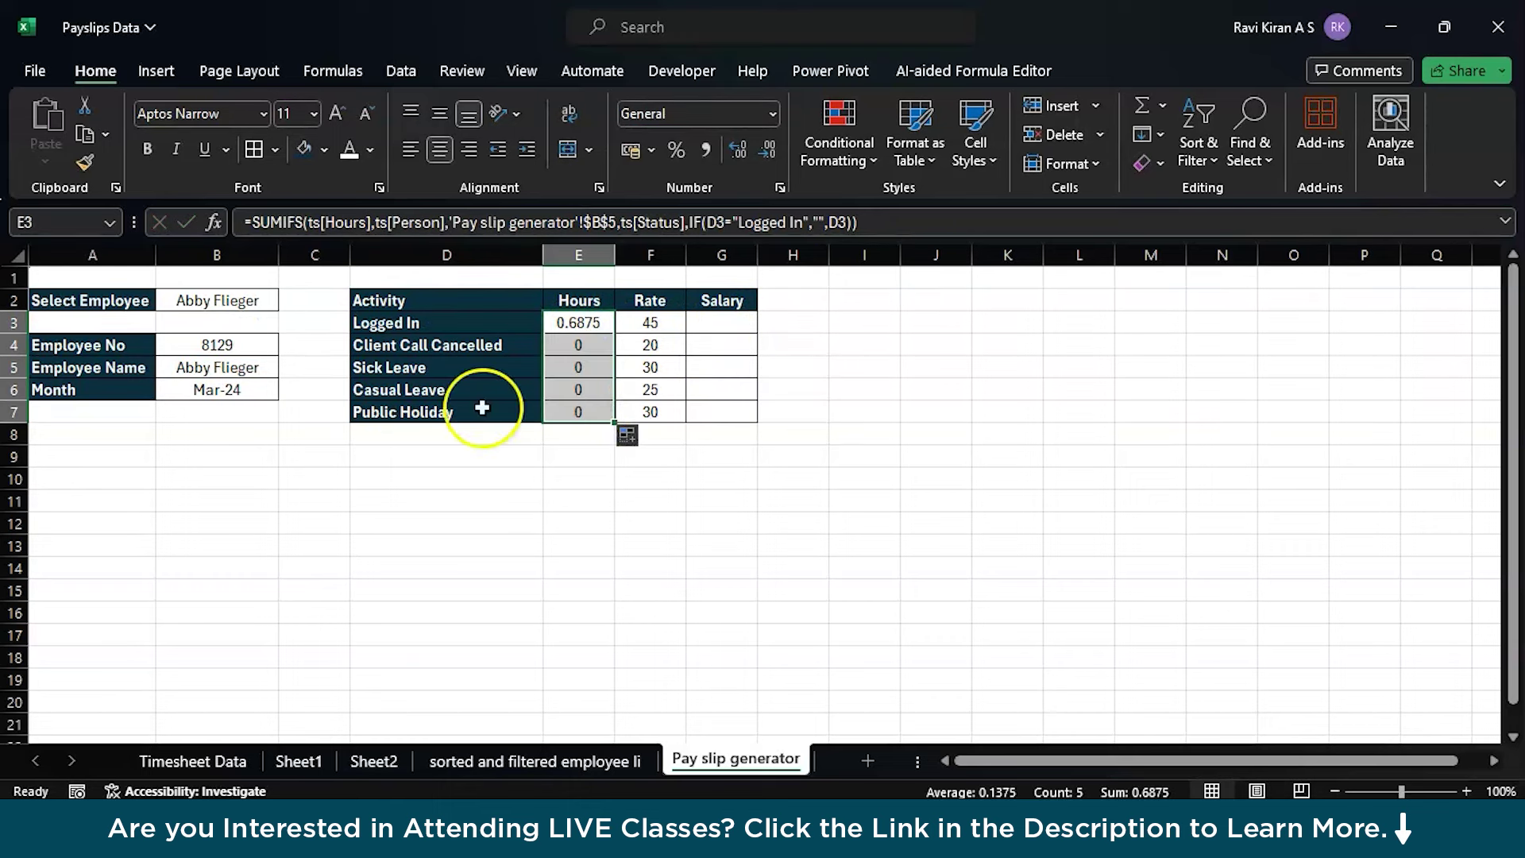
- Choose a different employee from the B2 drop-down
click(265, 304)
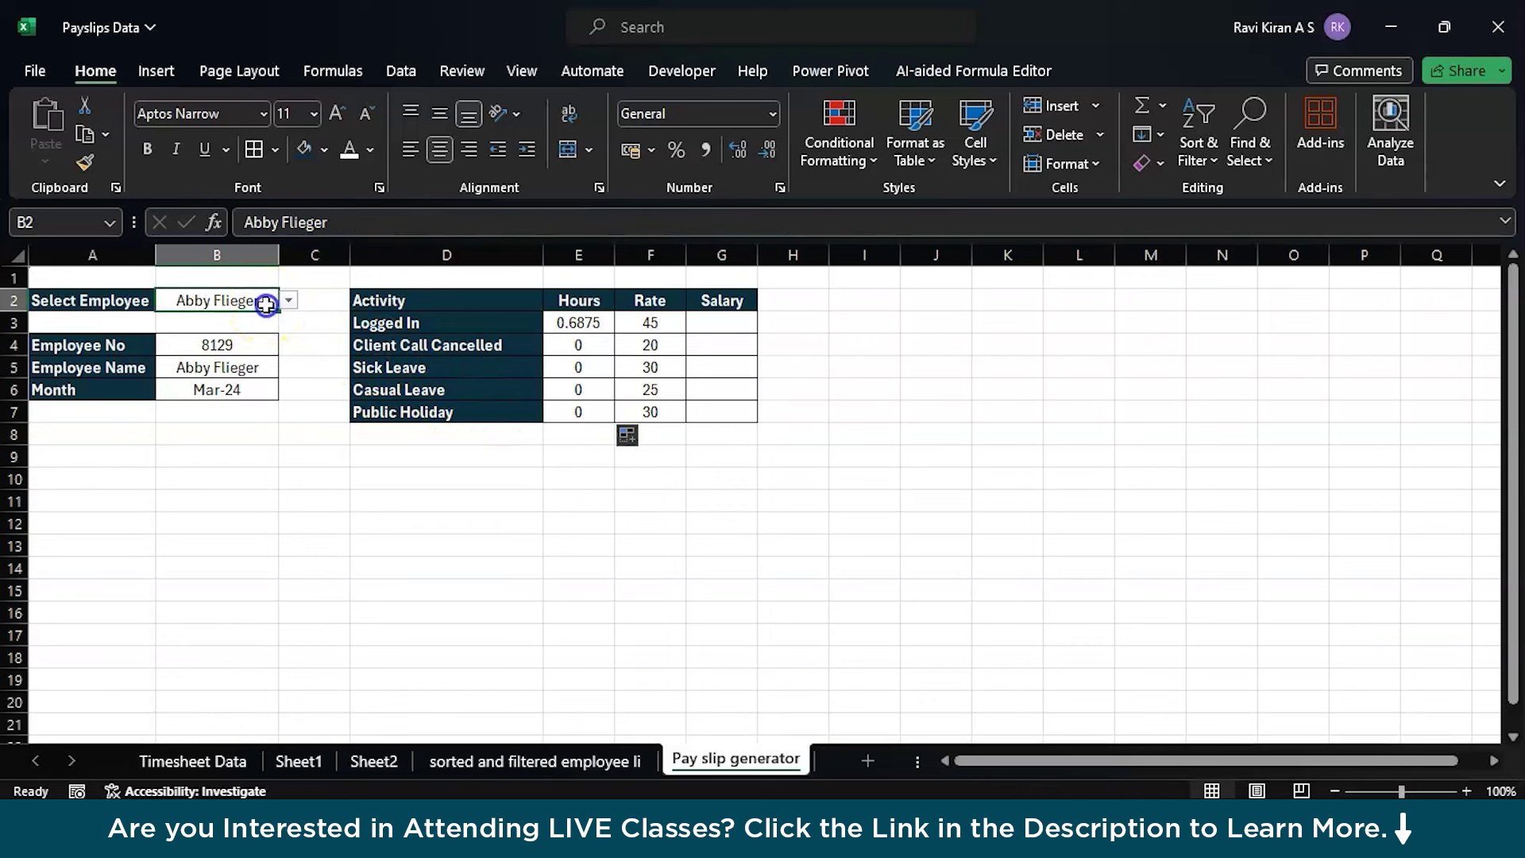
click(288, 300)
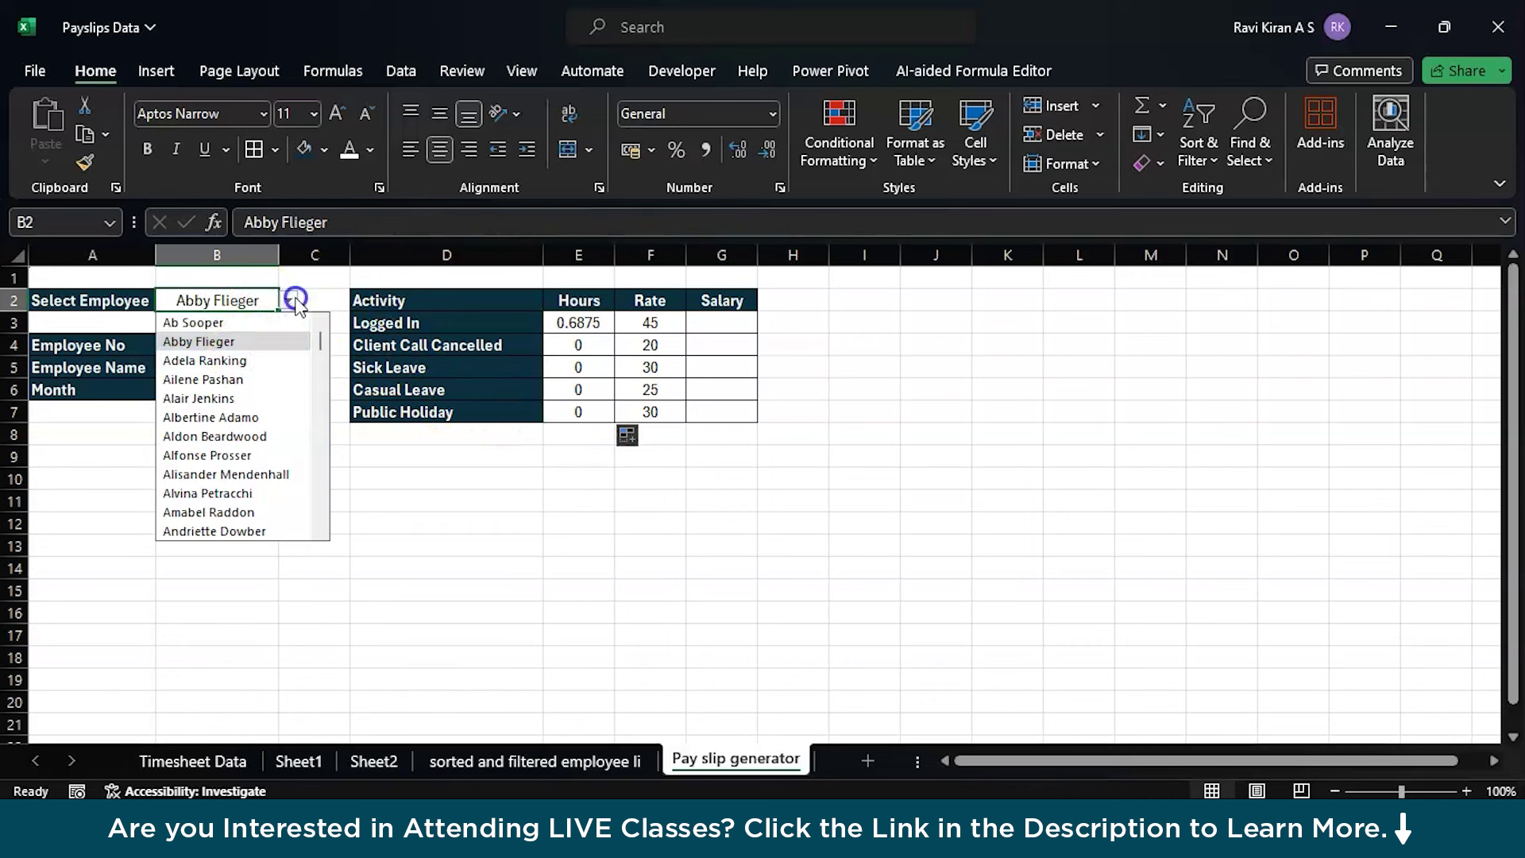
click(238, 379)
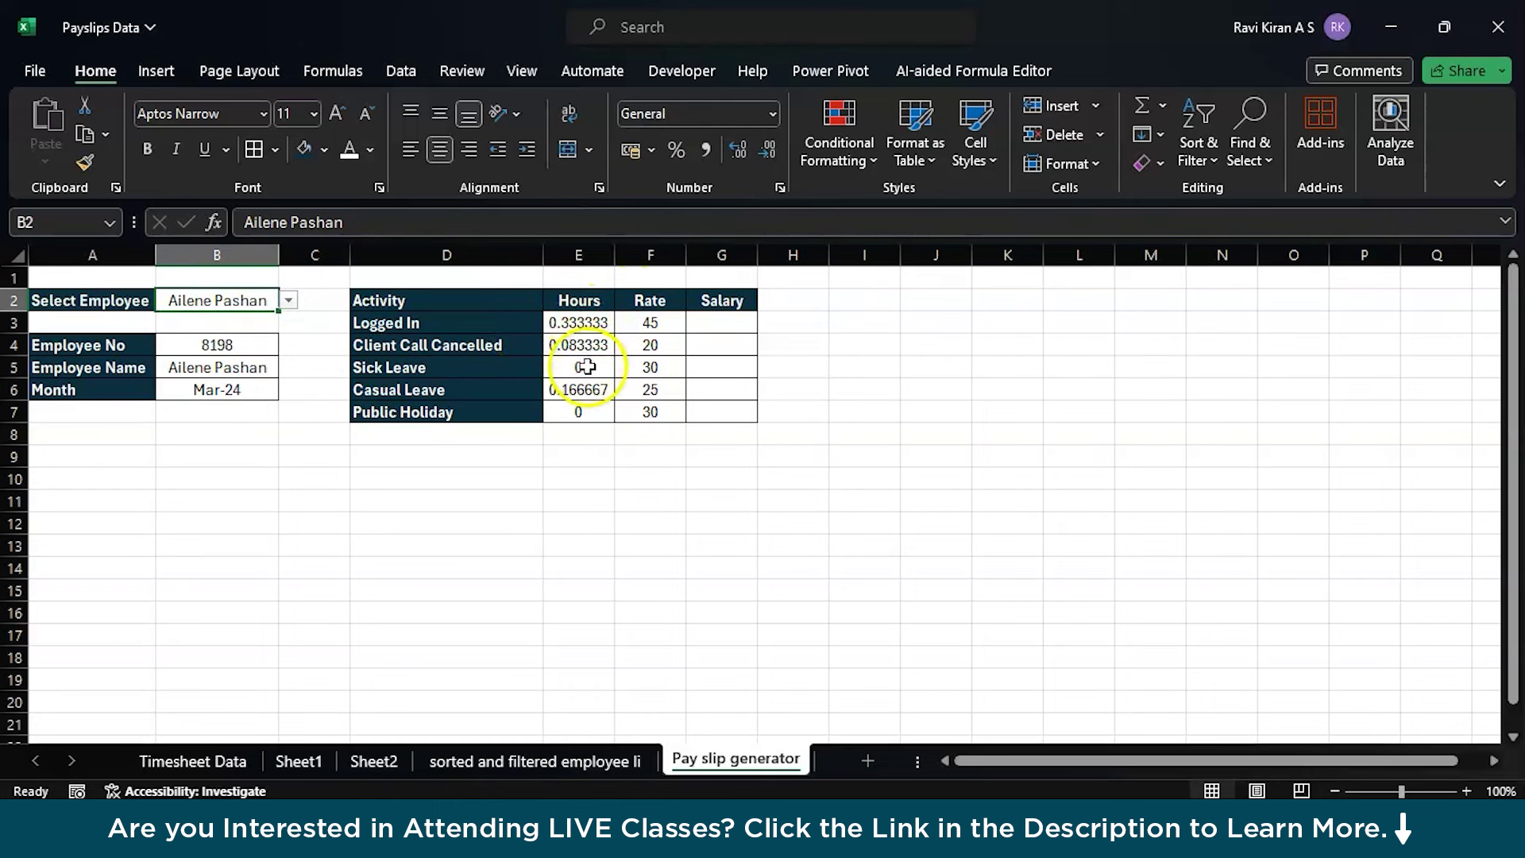
- Enter the salary formula =E3*F3 in G3 and fill it down to G7
click(709, 324)
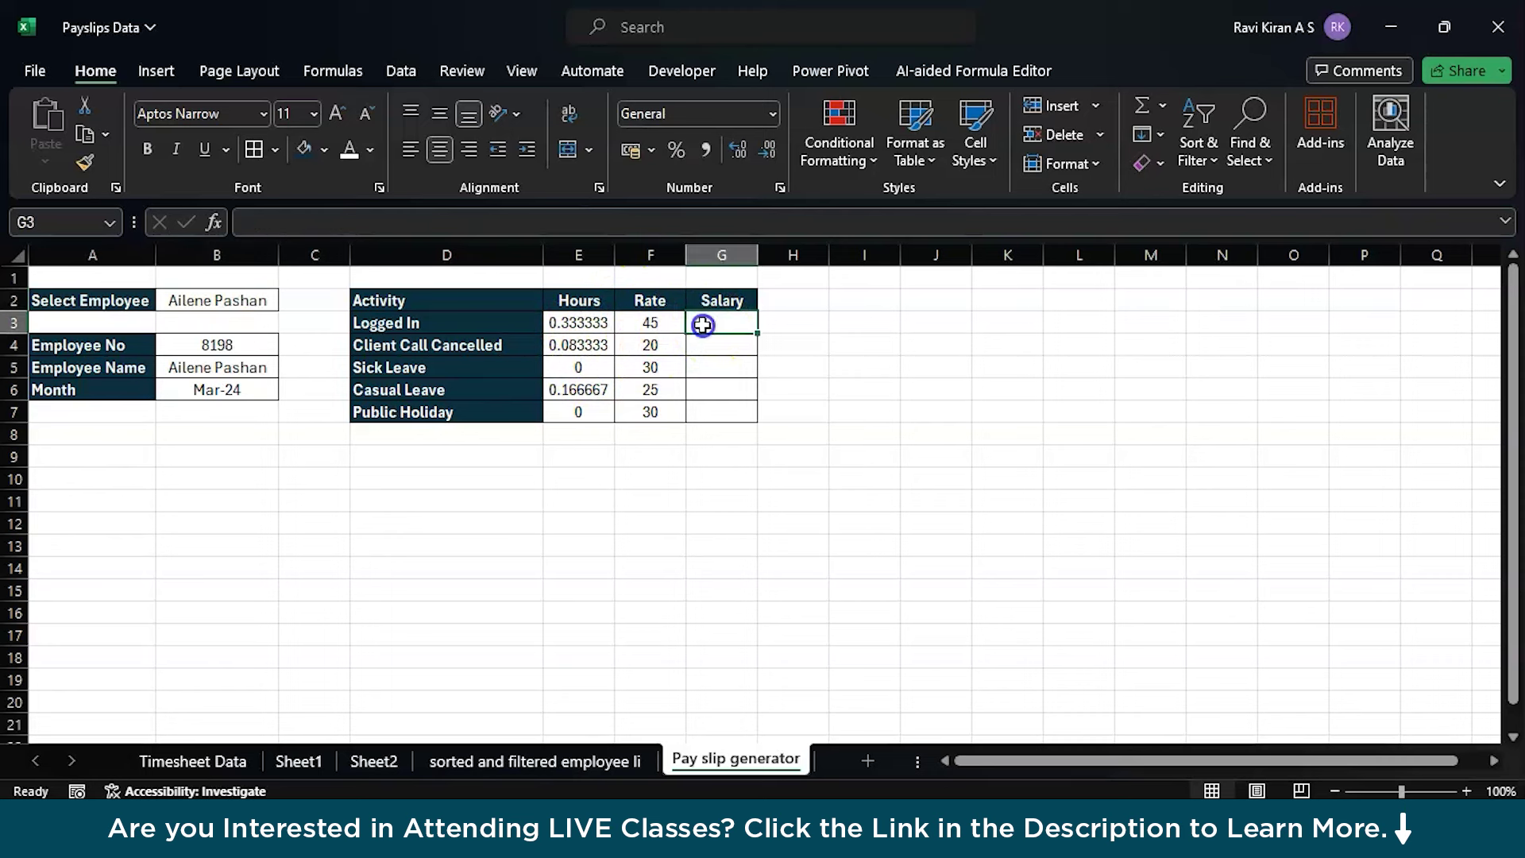
text(=)
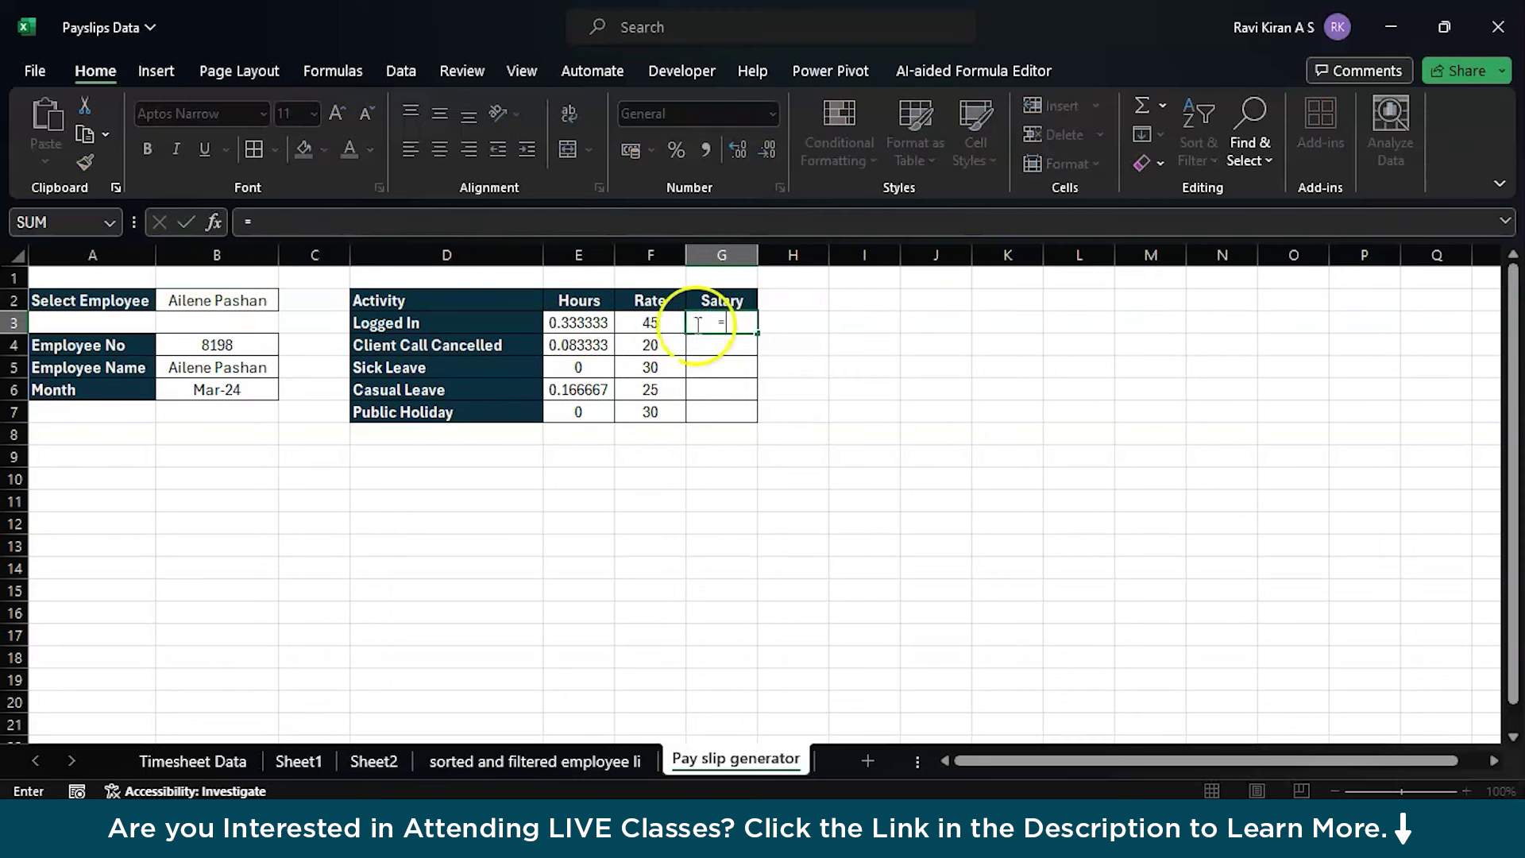
click(594, 323)
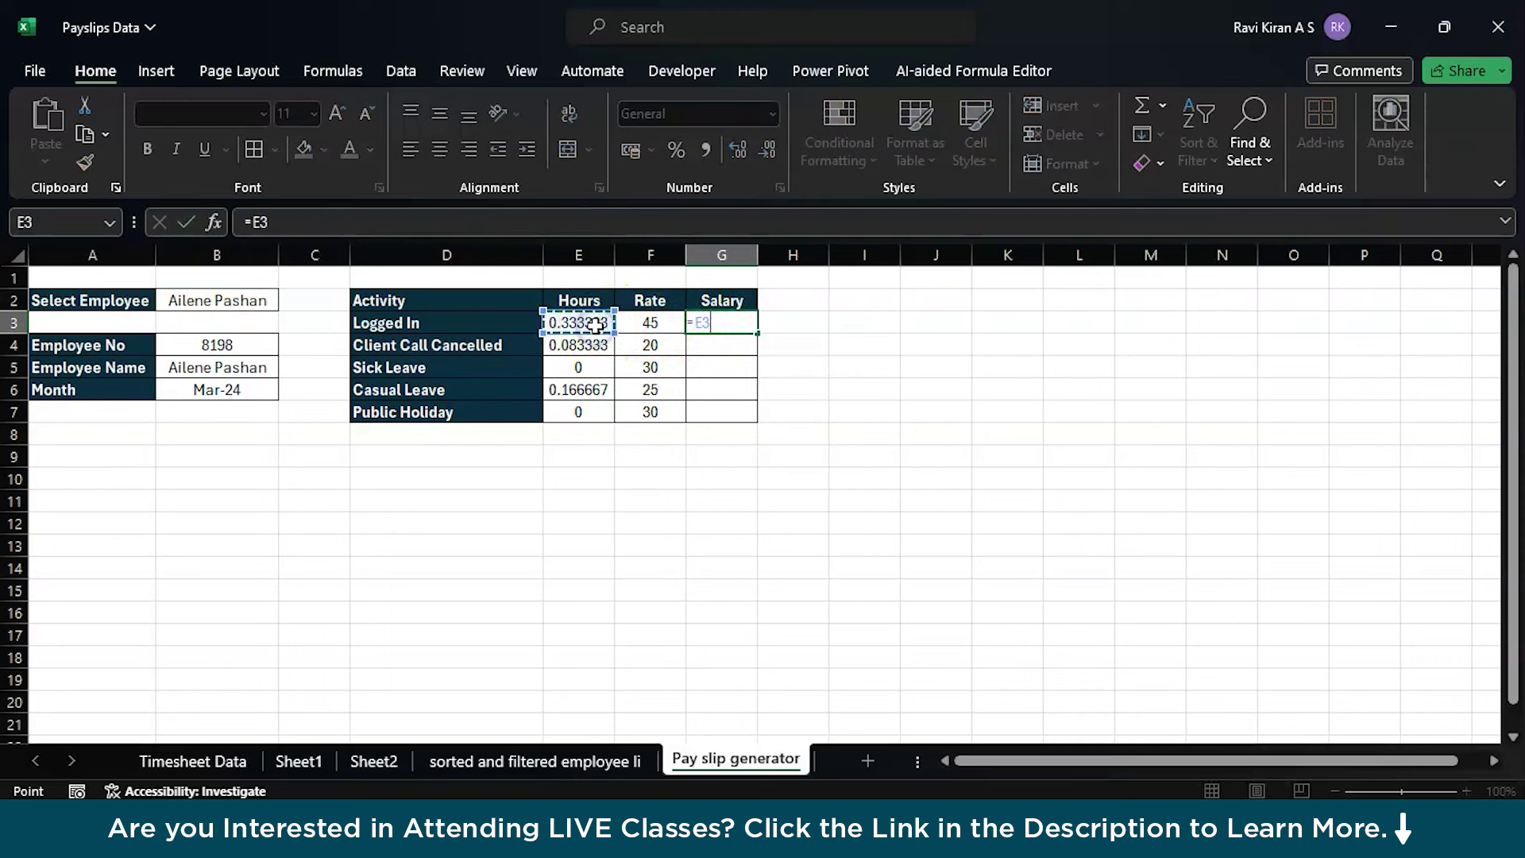
text(*)
click(645, 322)
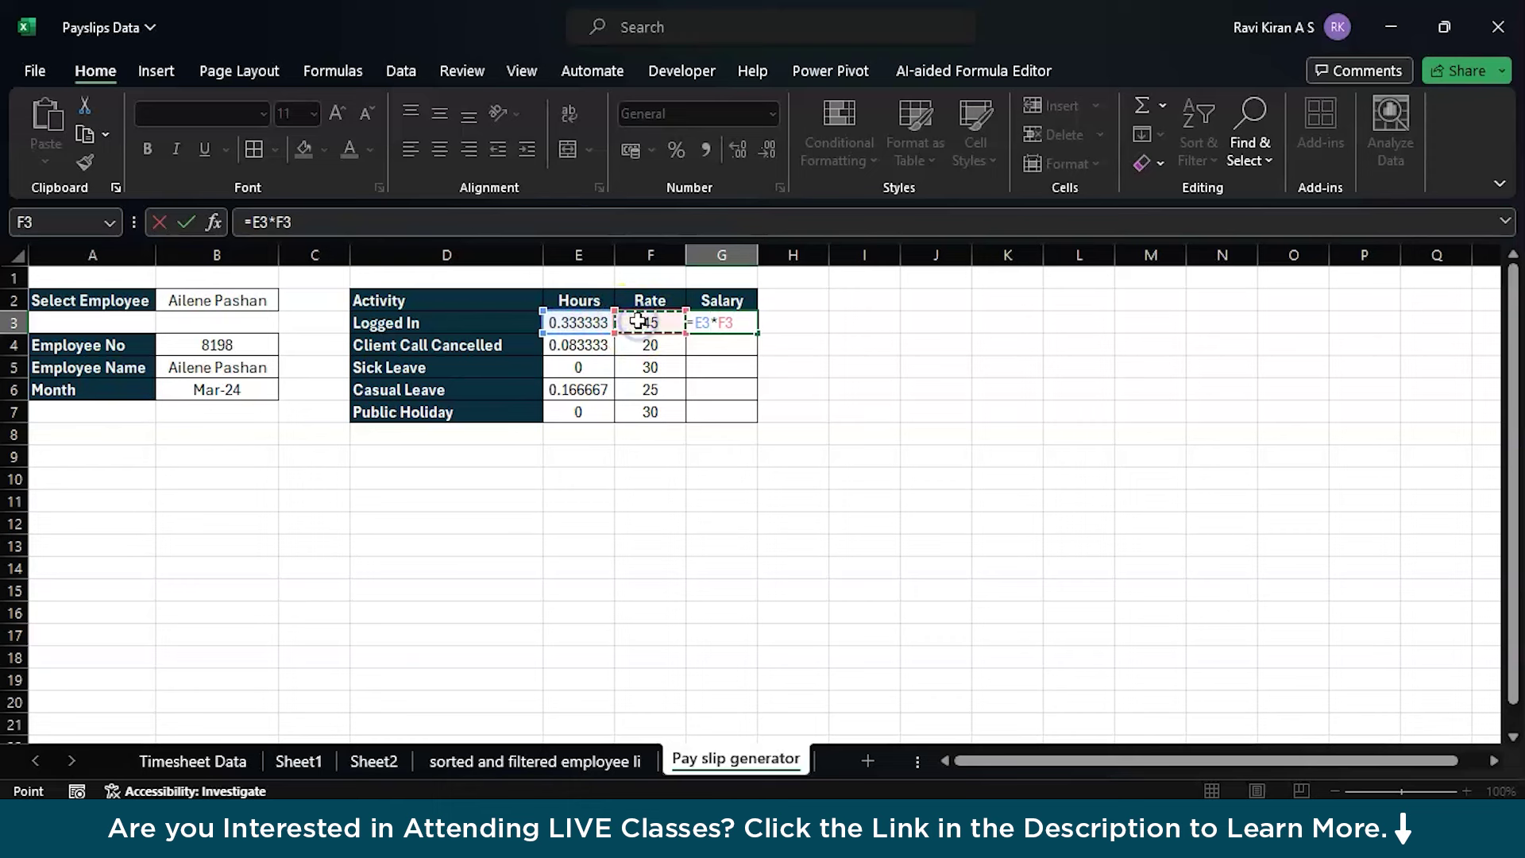
key(Return)
click(723, 320)
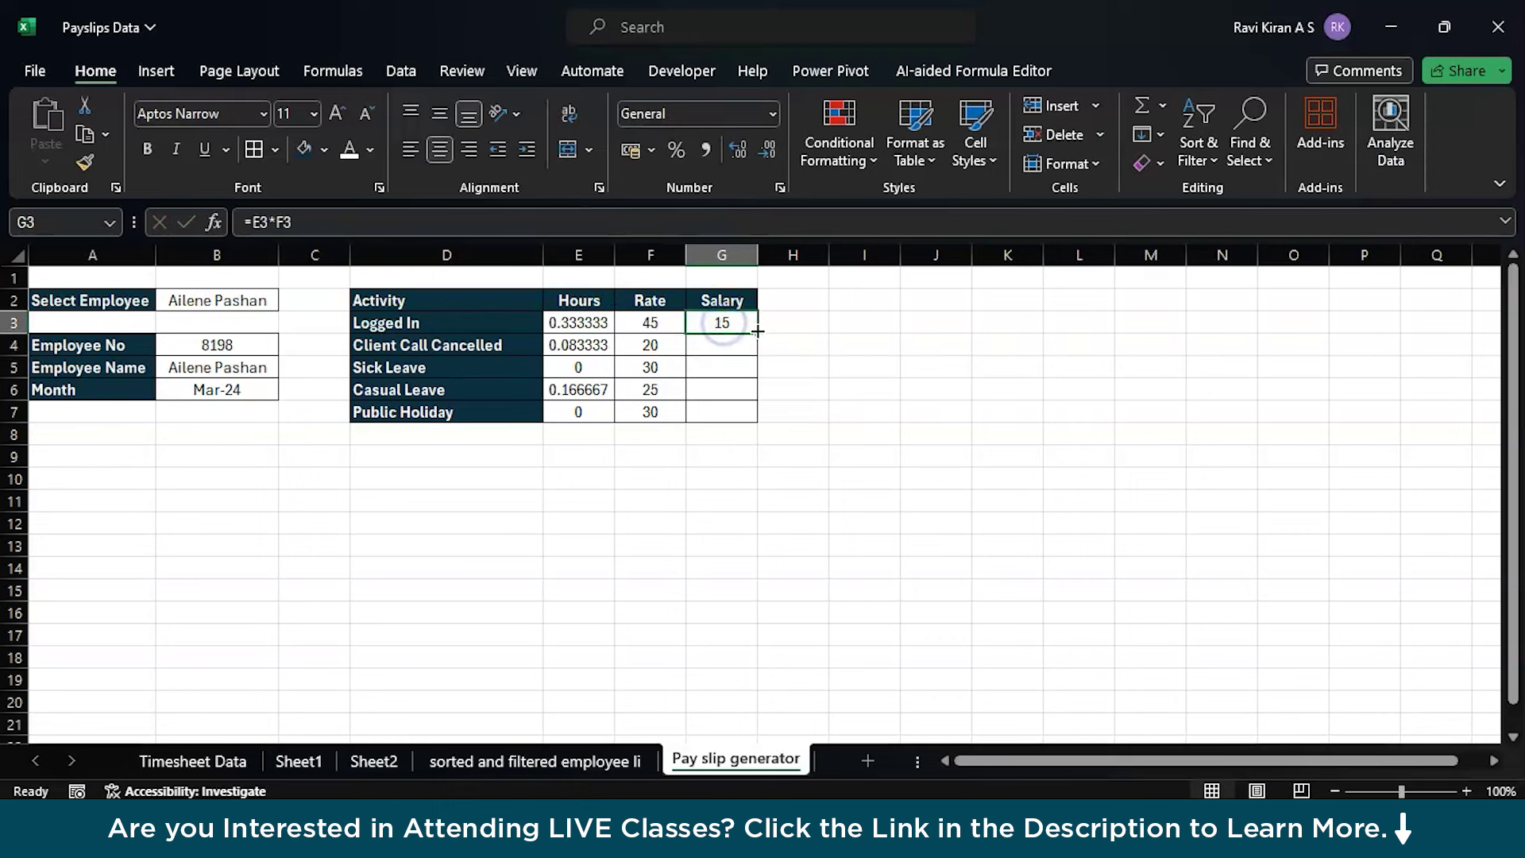
drag(761, 334, 752, 418)
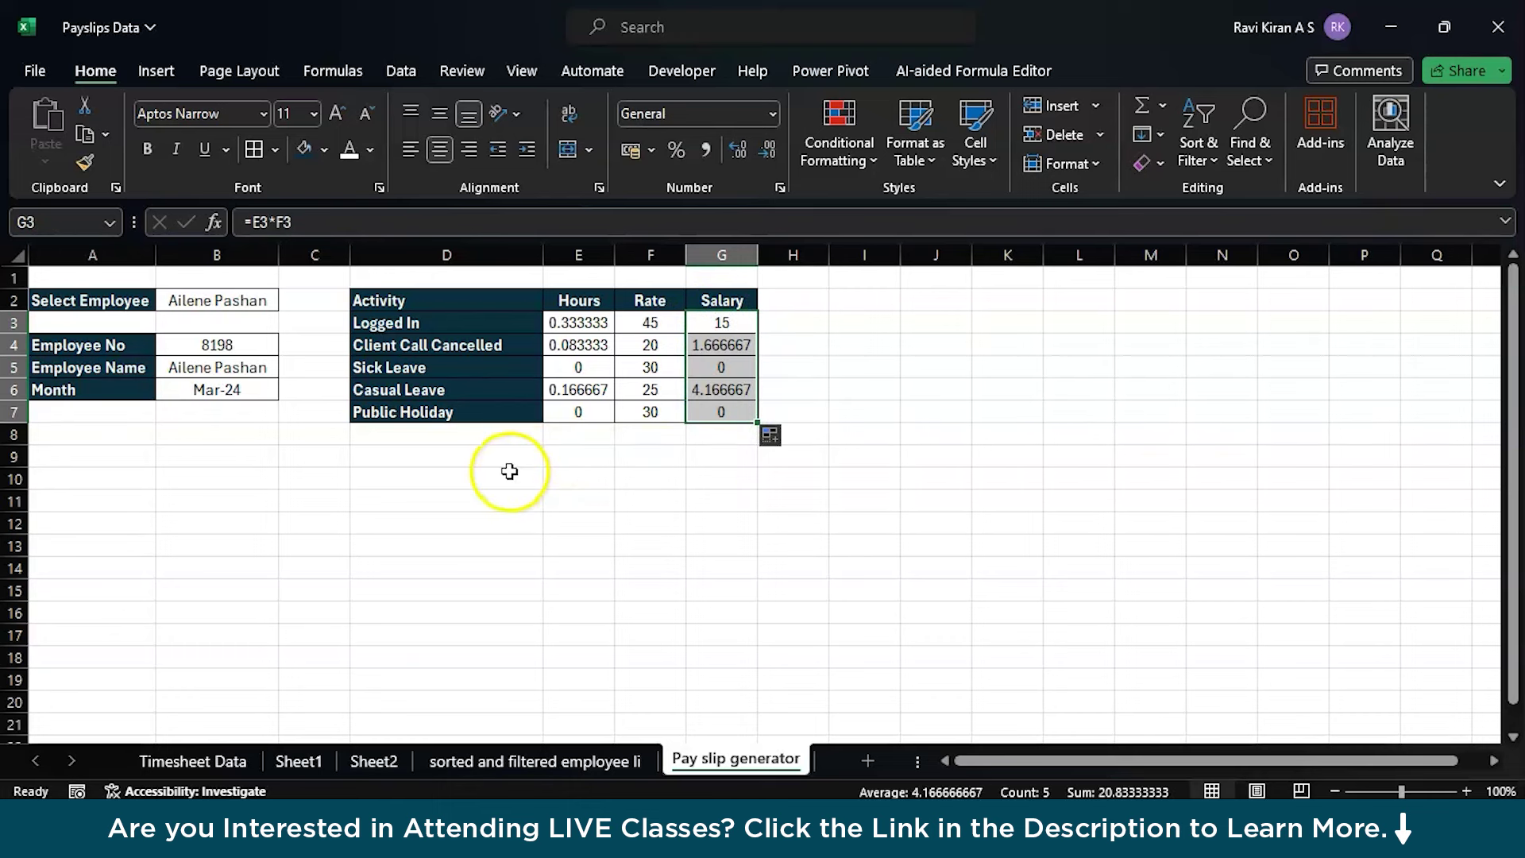
drag(430, 457, 636, 453)
- Copy D7's styling to D9:F9, merge and centre it, and enter a bold 'Total Salary' label
click(443, 420)
key(ctrl+c)
click(420, 461)
key(ctrl+v)
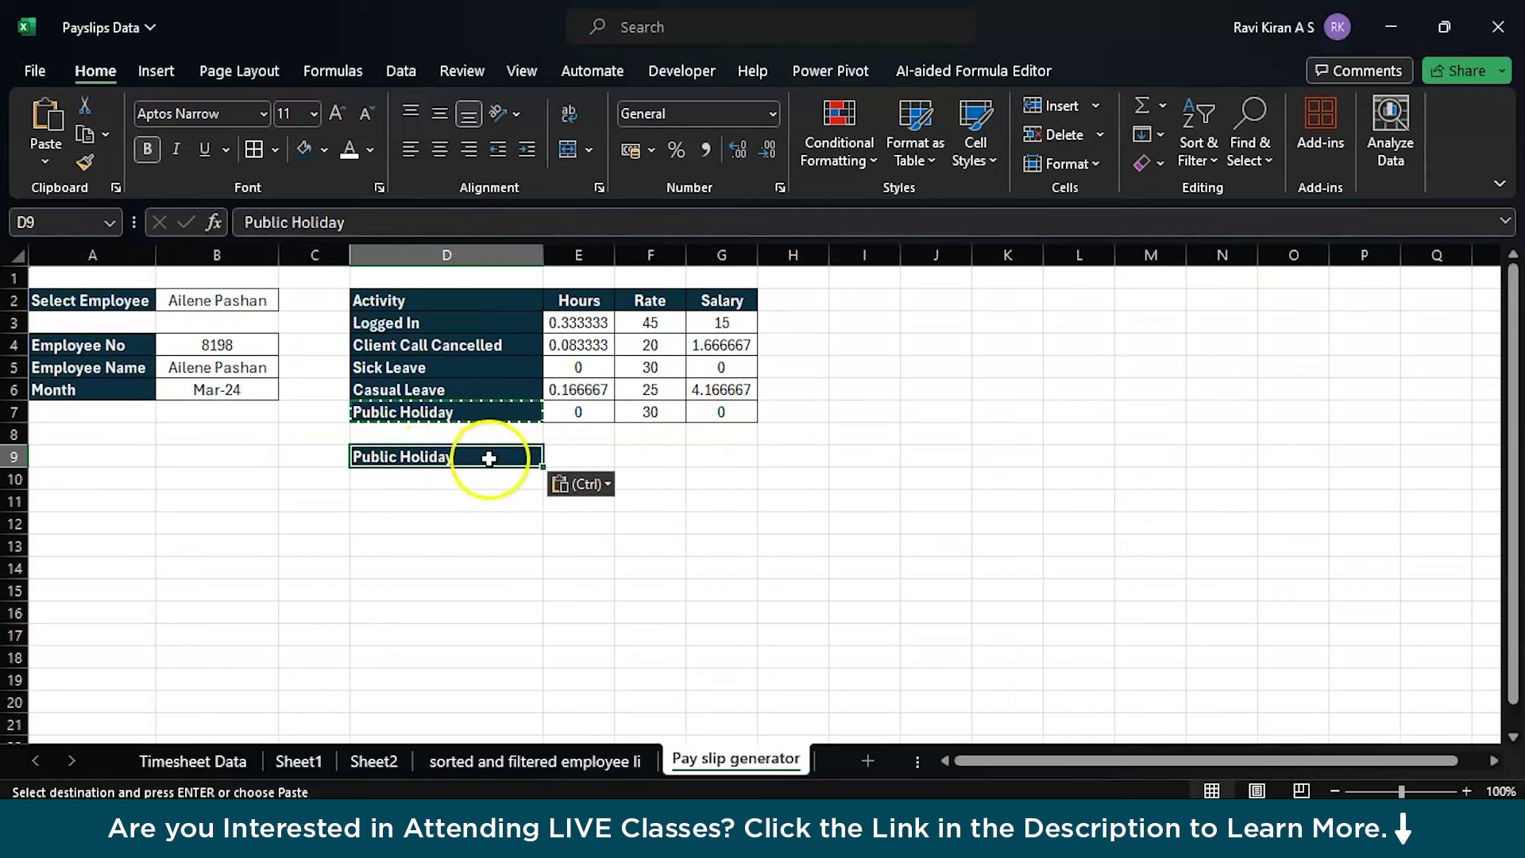
drag(547, 466, 683, 461)
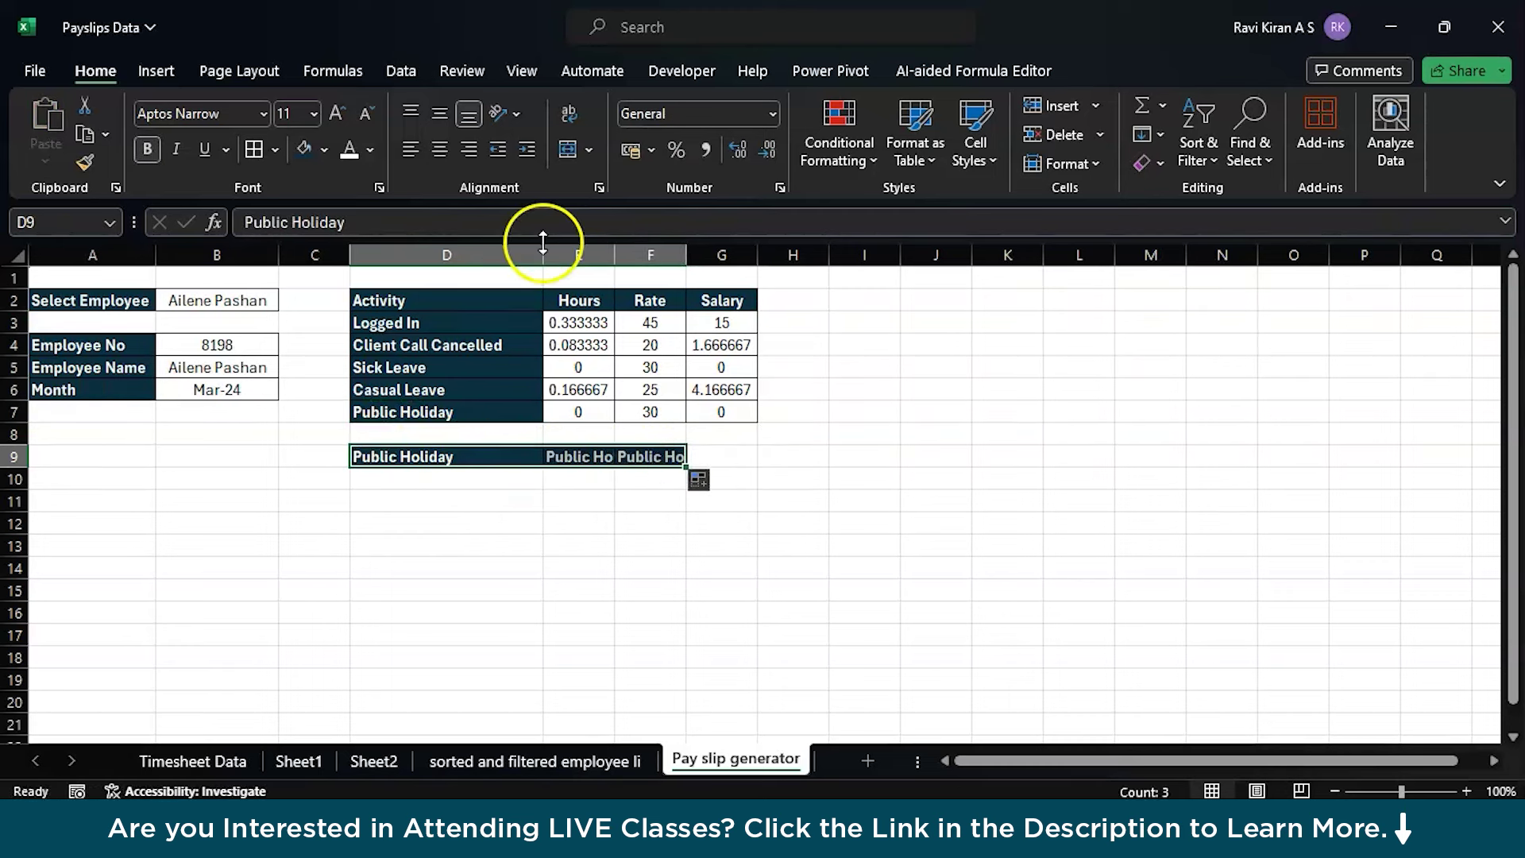
click(564, 149)
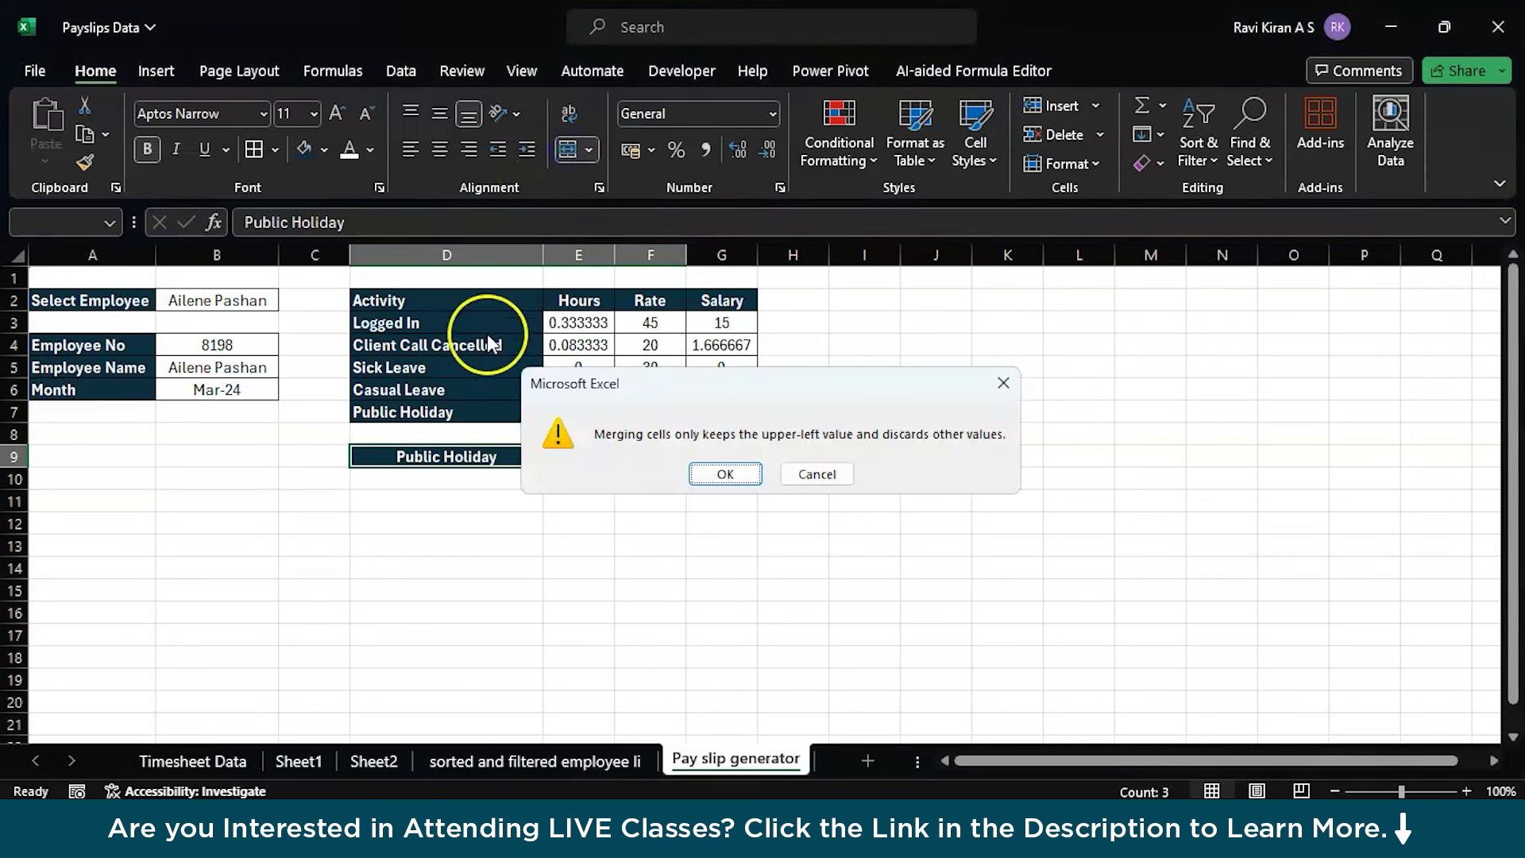
click(717, 475)
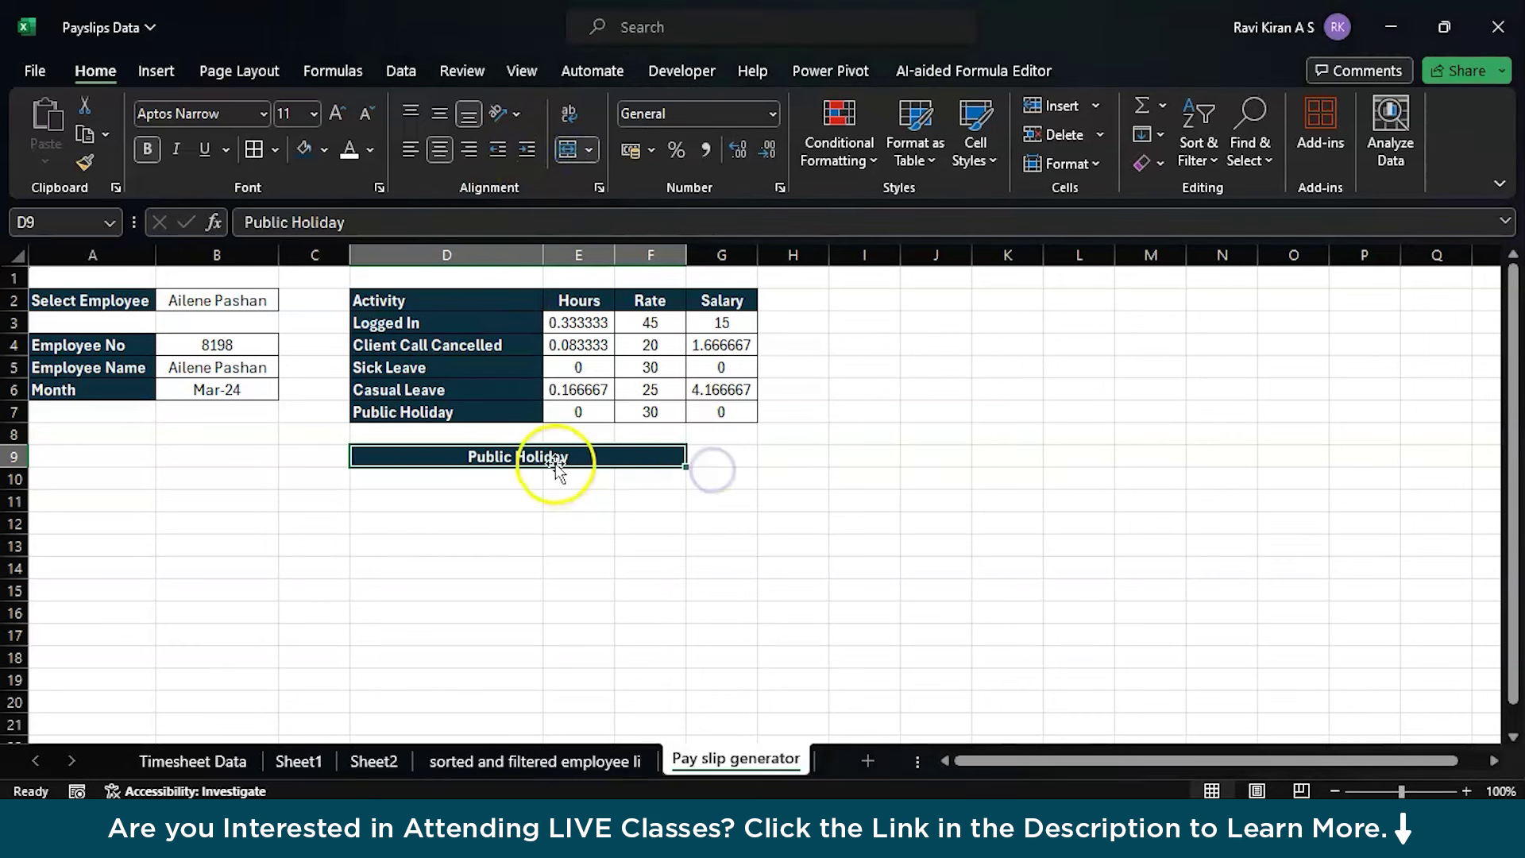
text(Total Salary)
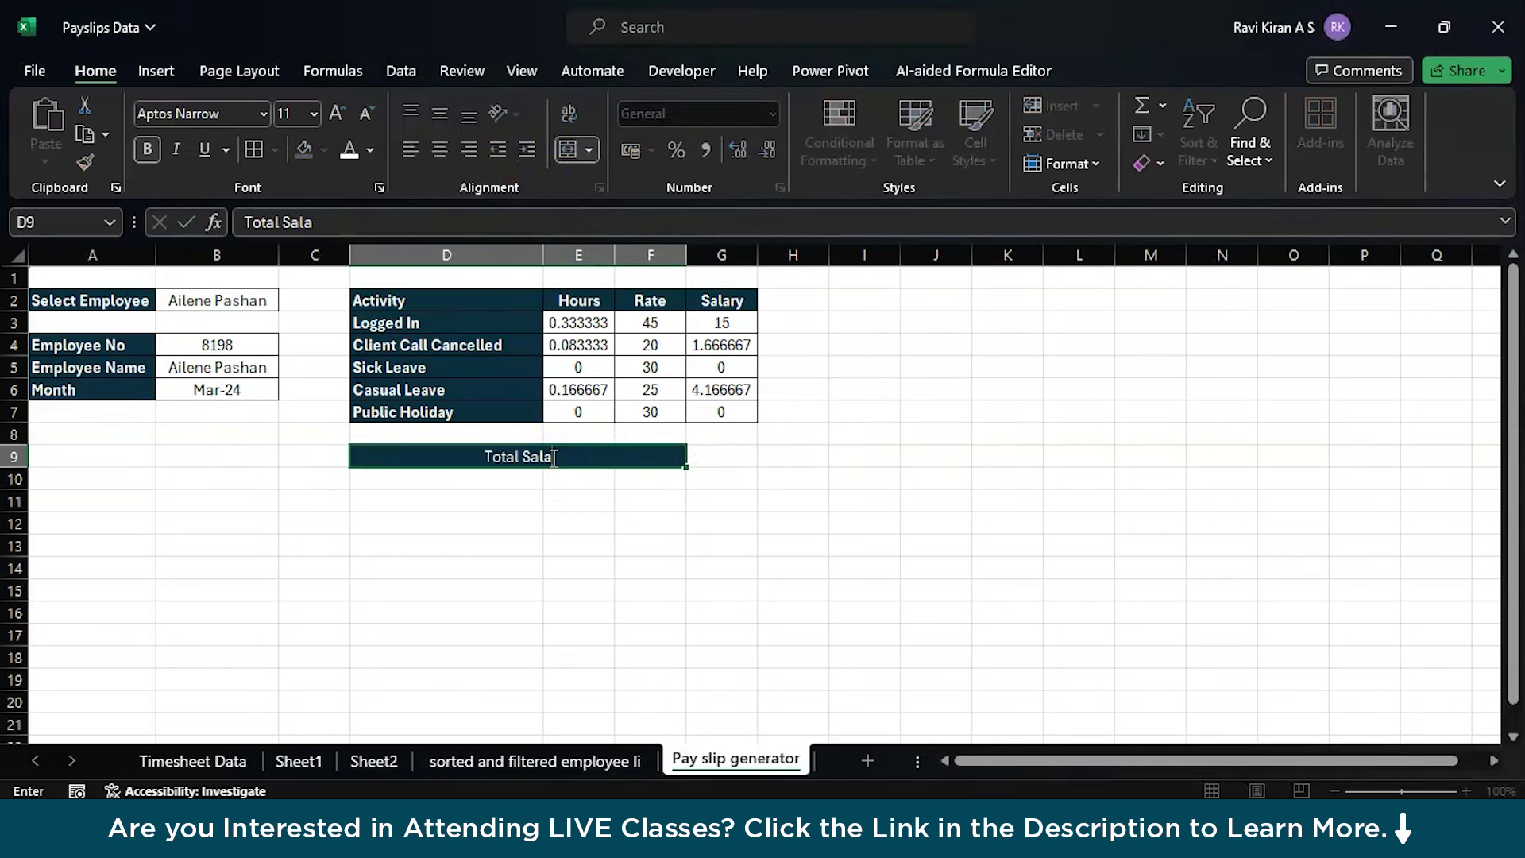
triple_click(535, 457)
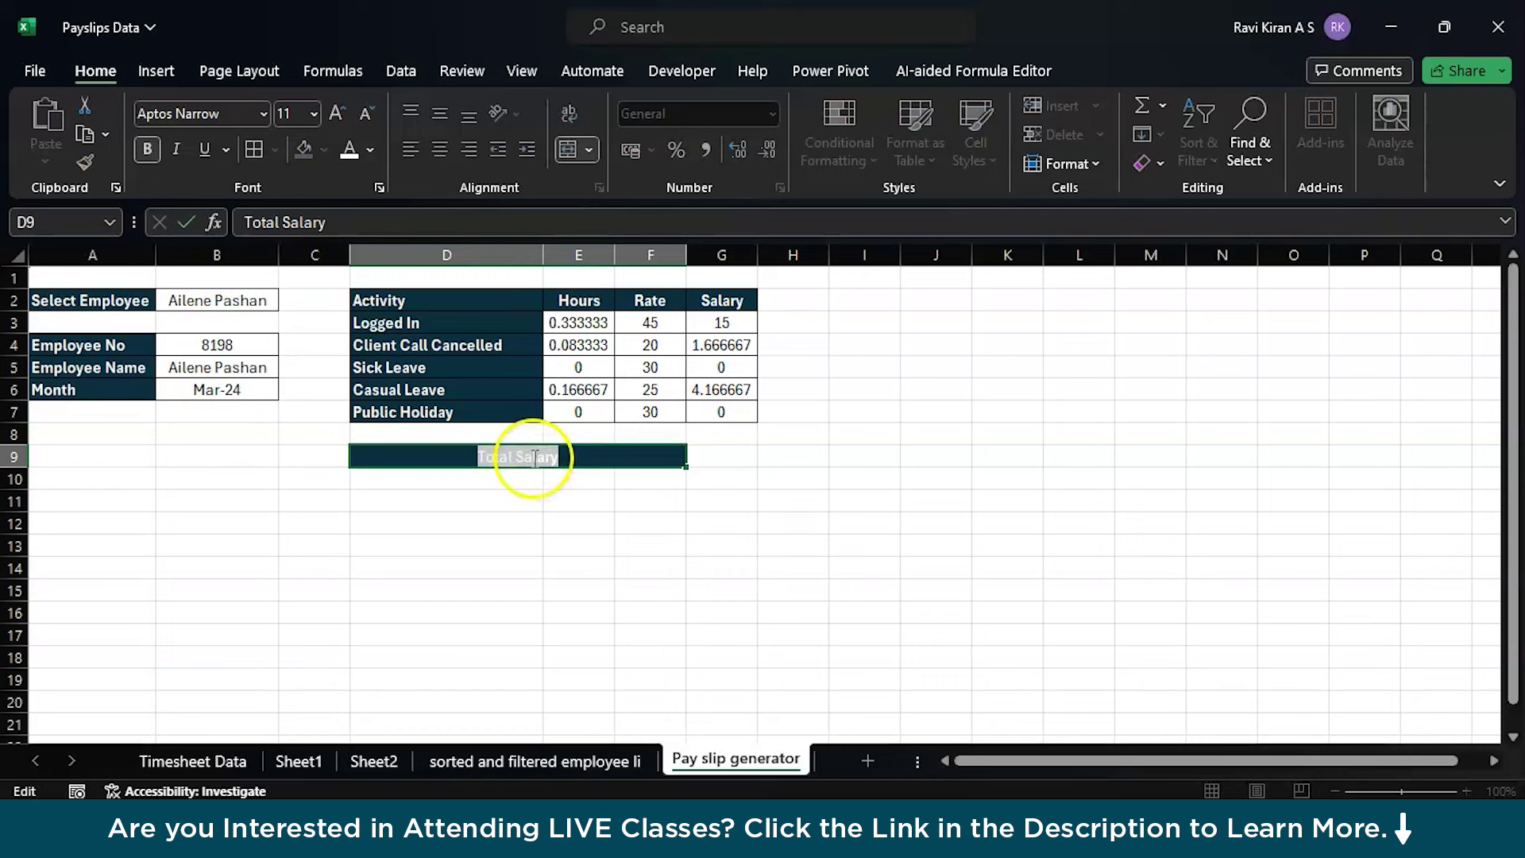
click(149, 149)
click(714, 468)
- Enter =SUM(G3:G7) in G9 to total the salaries to 20.83333
text(=su)
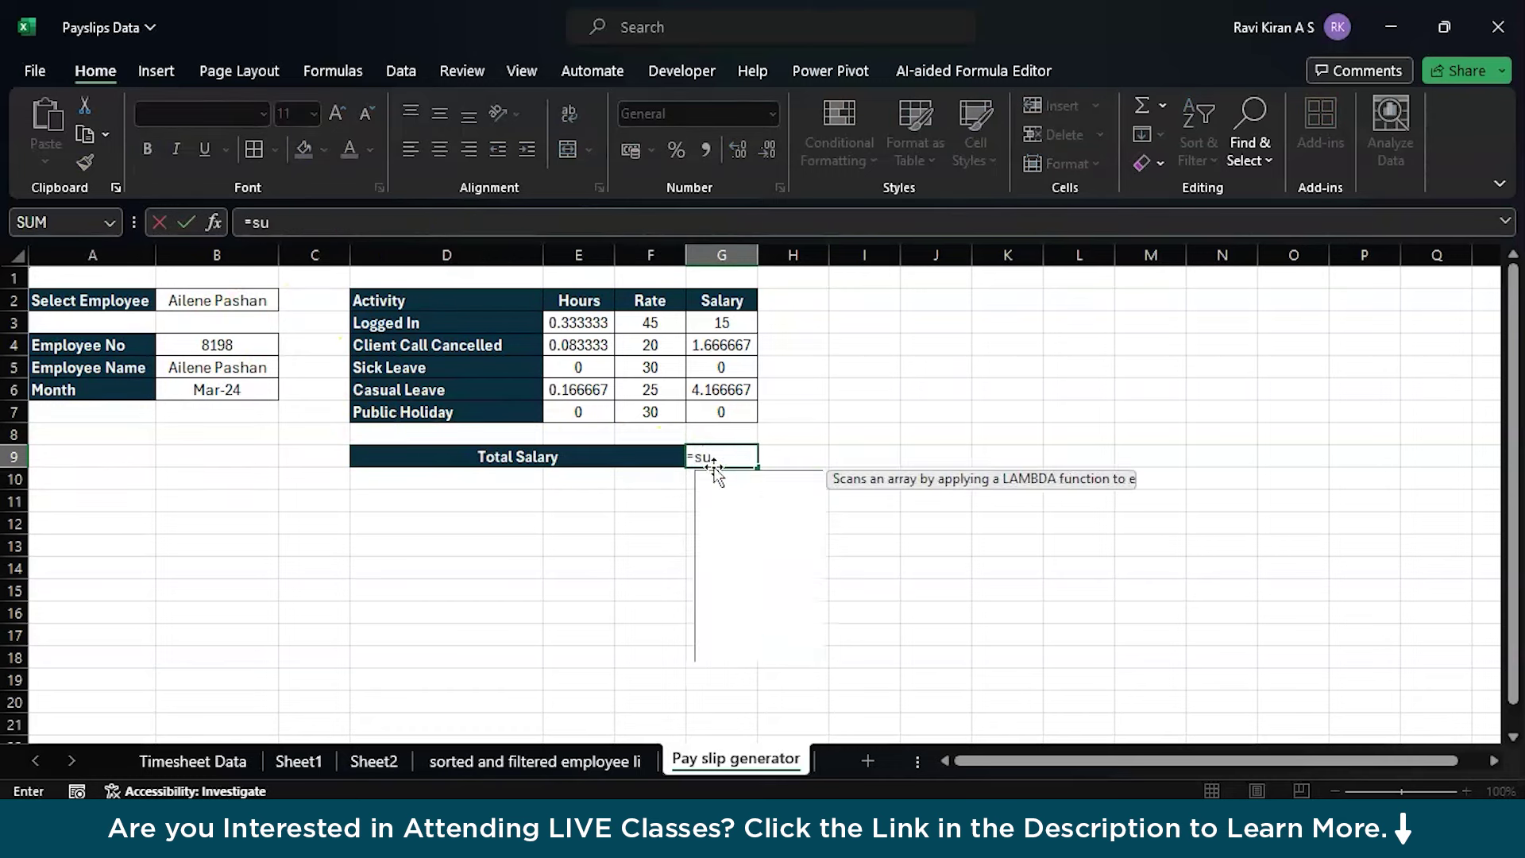
key(Down)
key(Down)
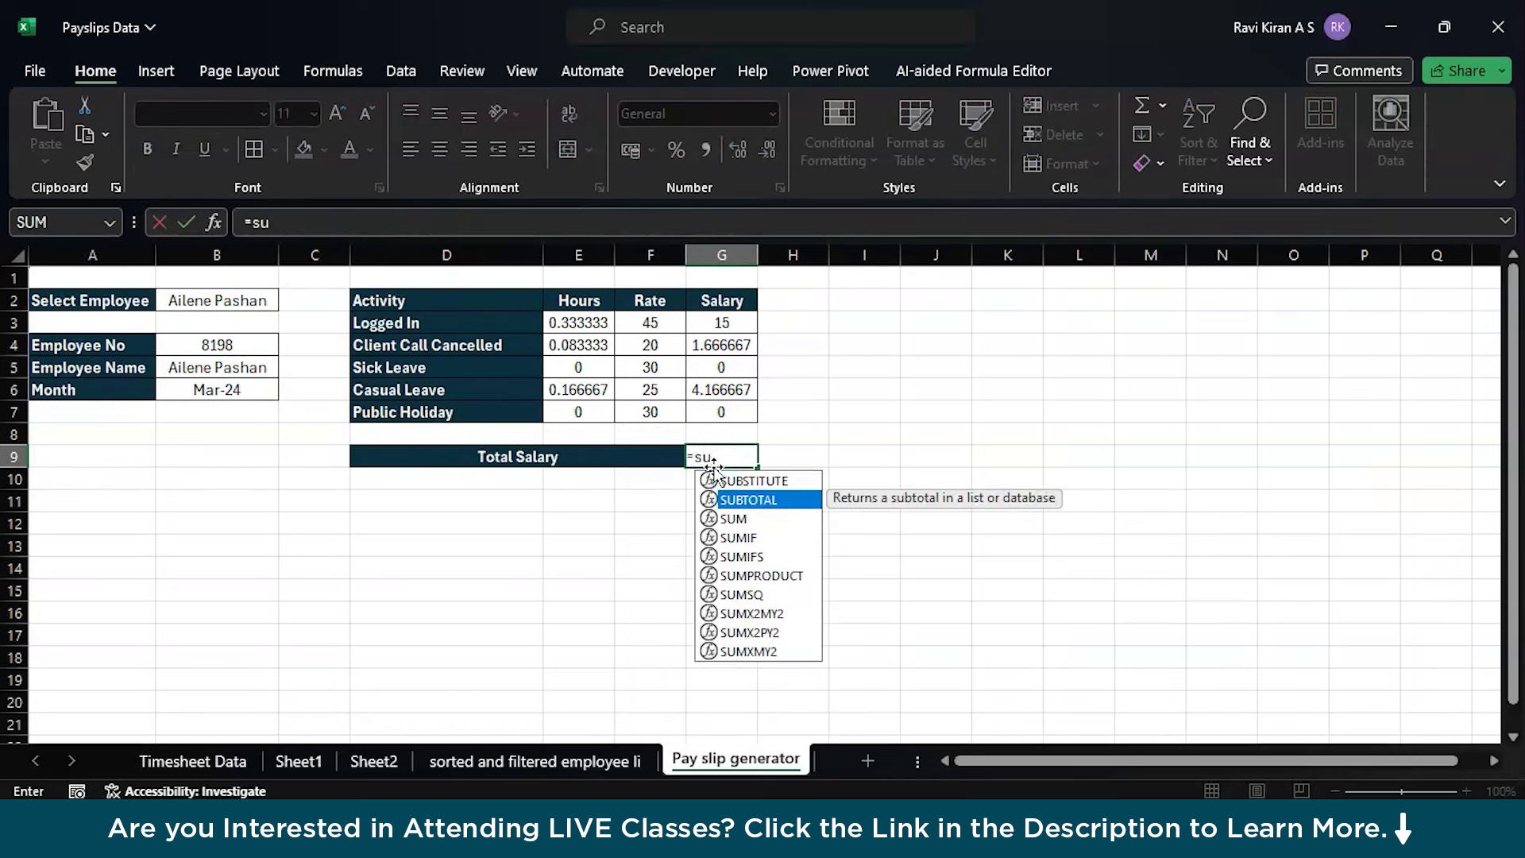
key(Tab)
drag(732, 324, 746, 418)
key(Return)
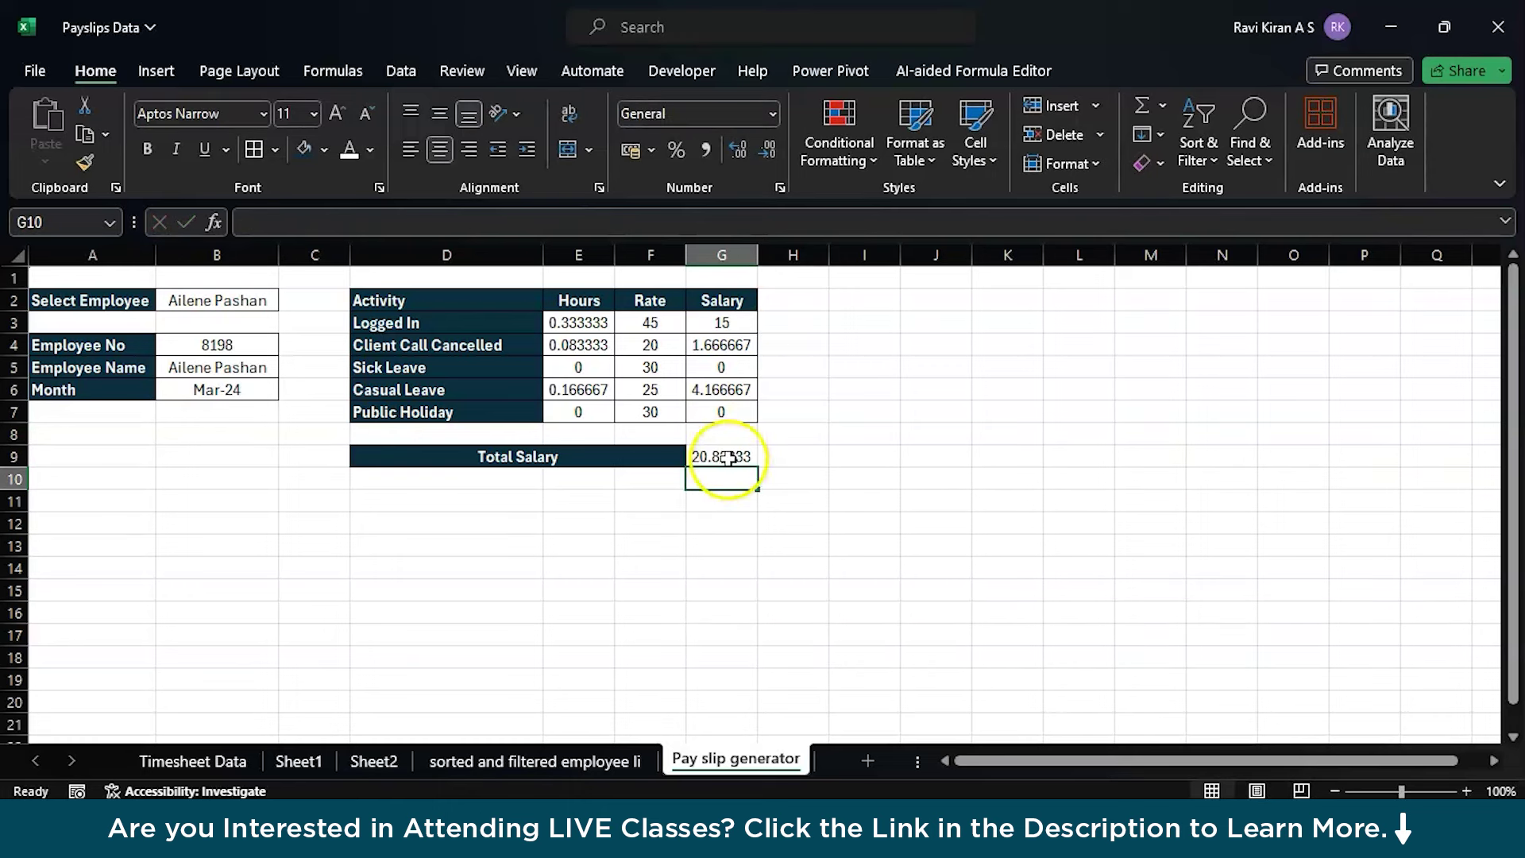
click(719, 458)
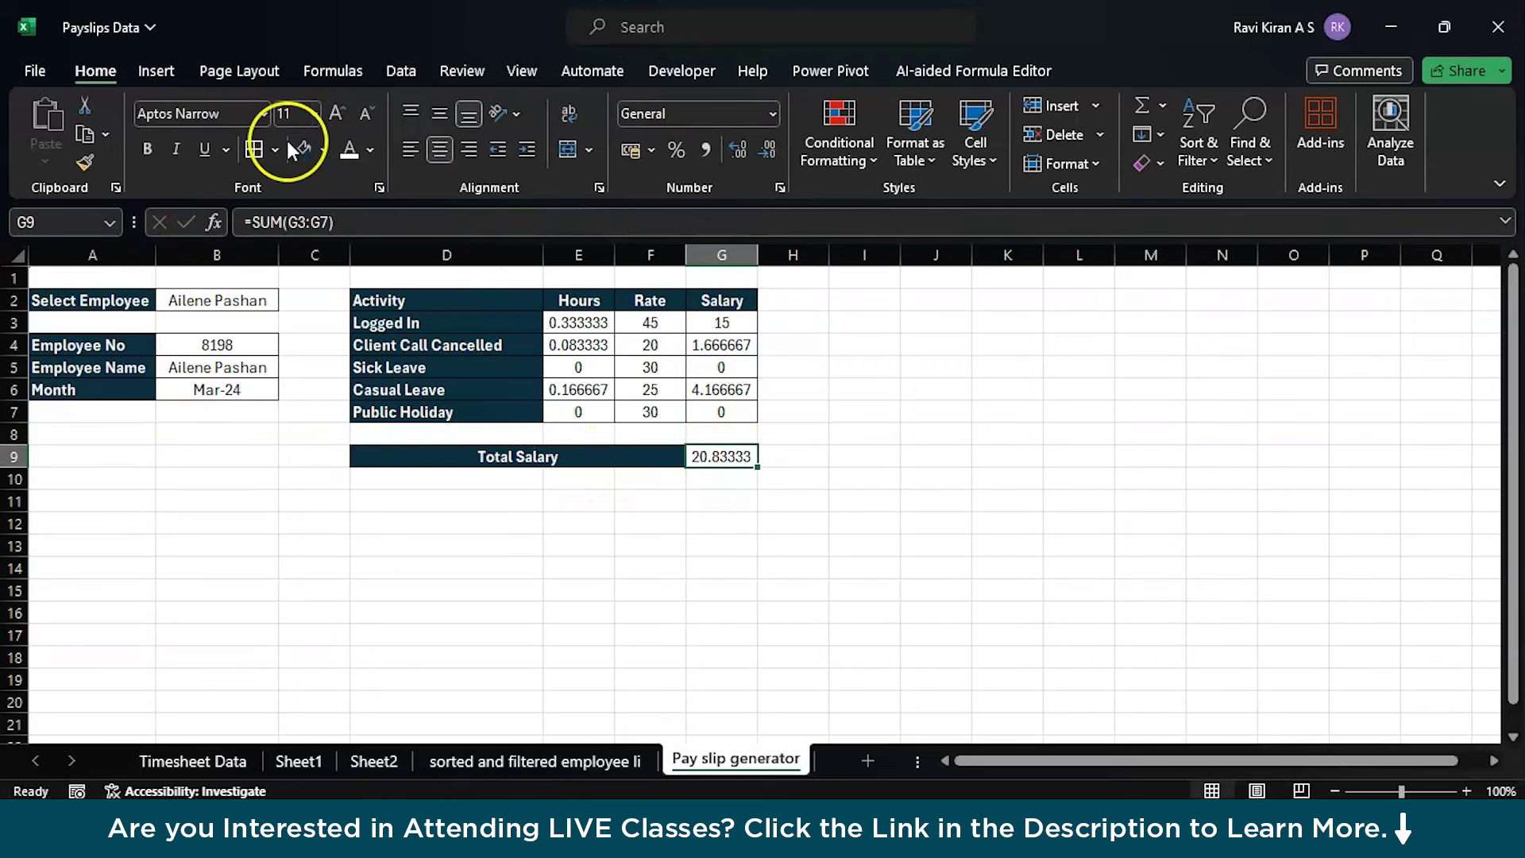
click(777, 595)
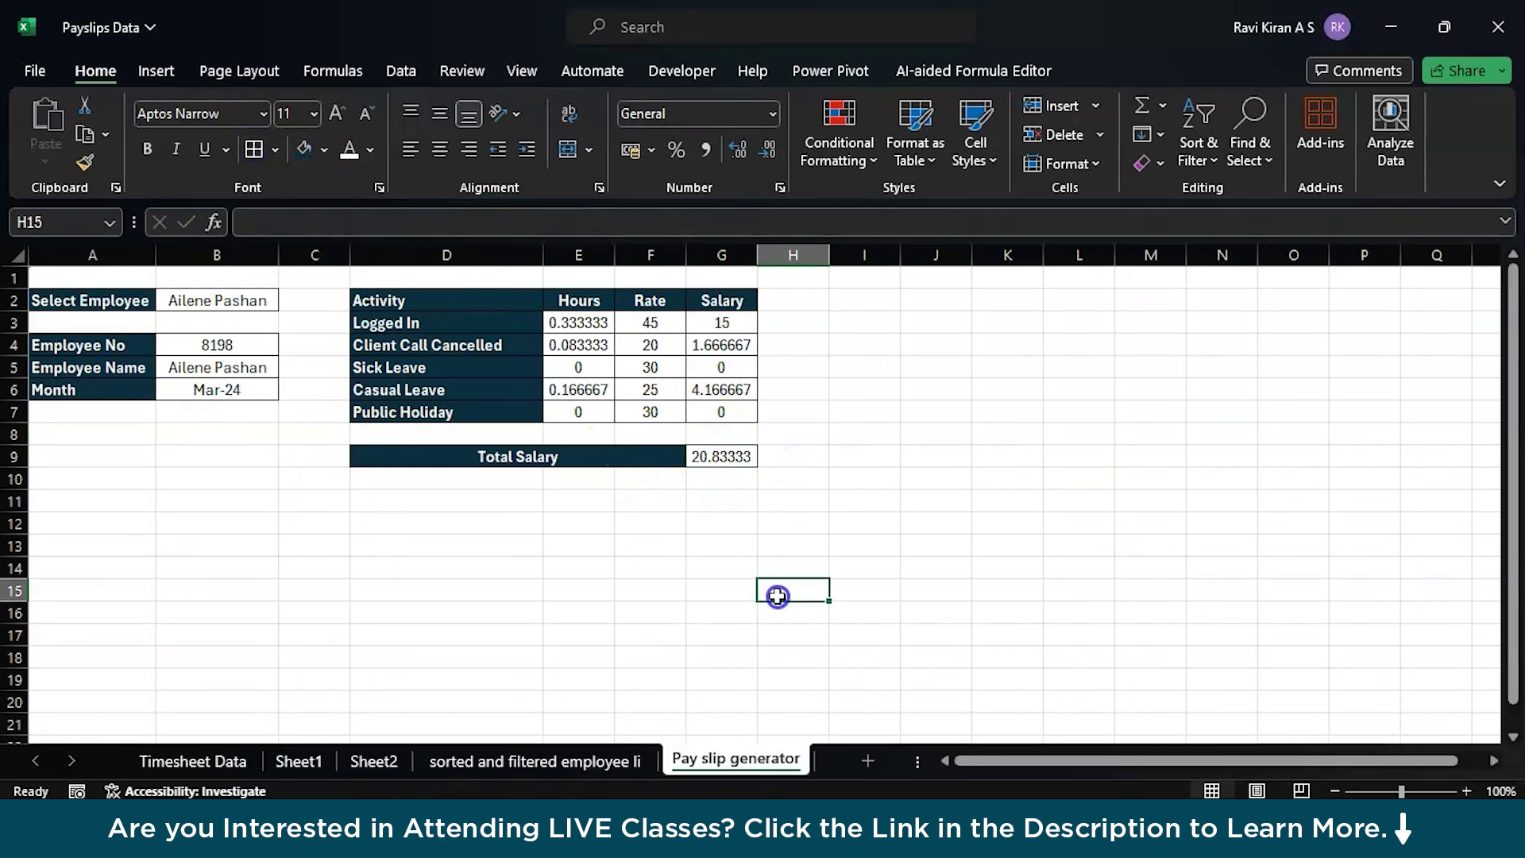